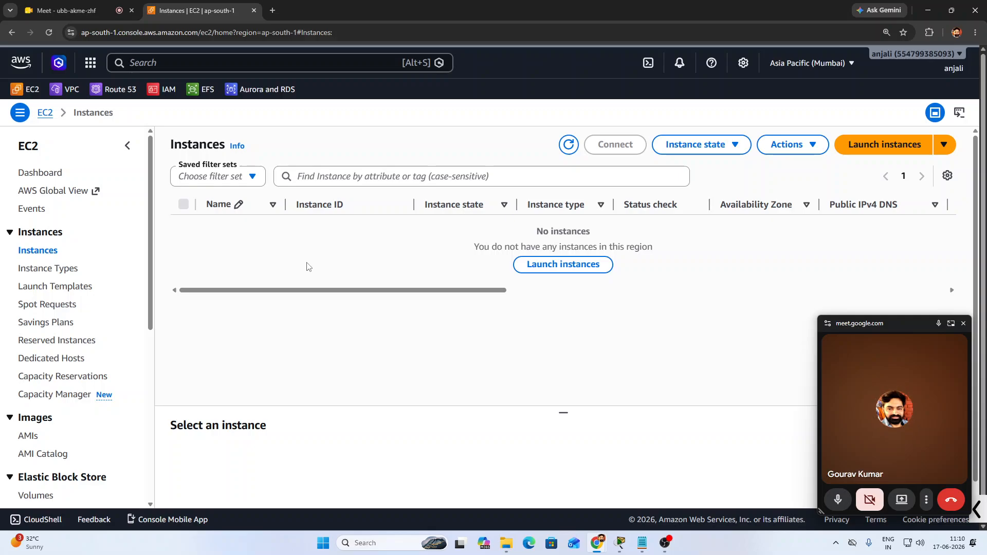
Begin a launch of 3 instances named 'server'
left_click(547, 266)
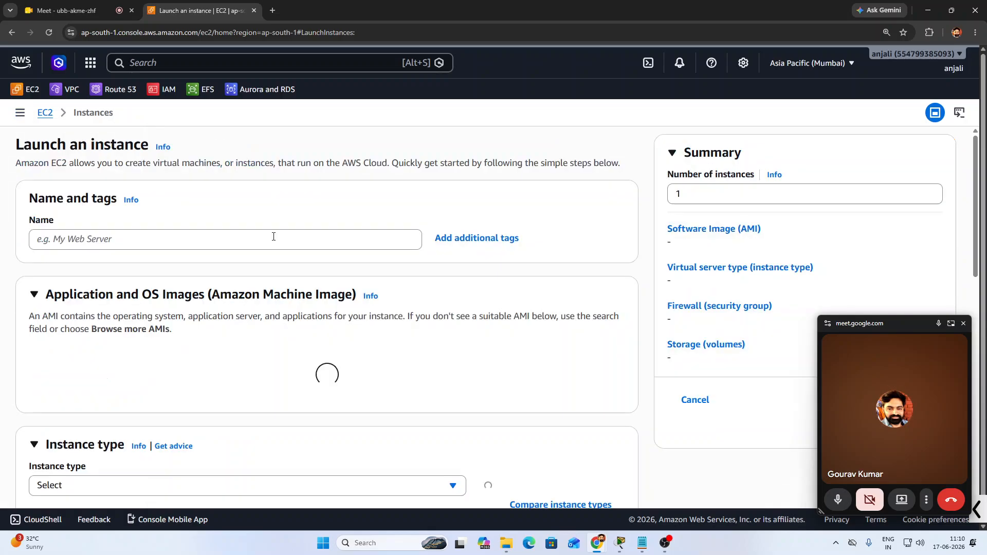
scroll(119, 278, "down", 1)
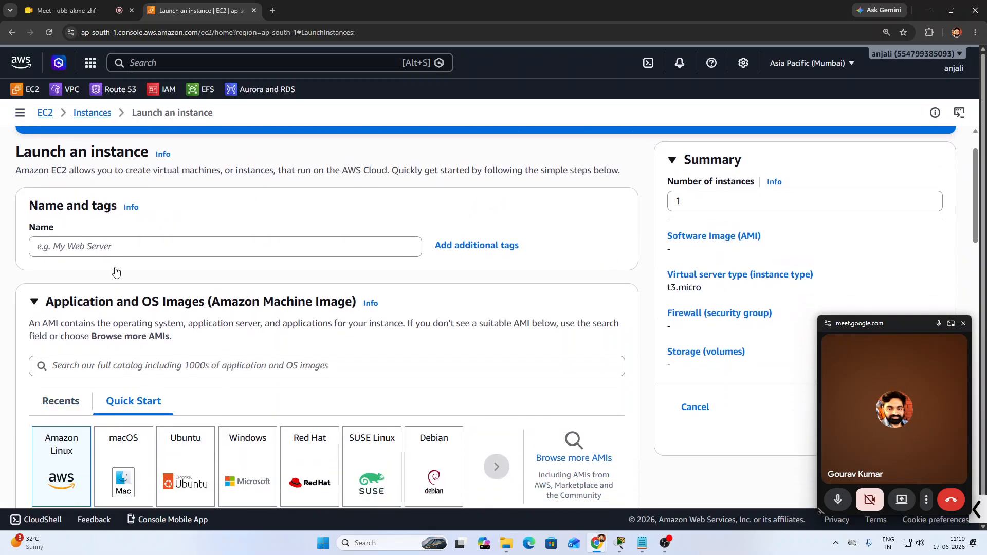
left_click(119, 246)
type("server")
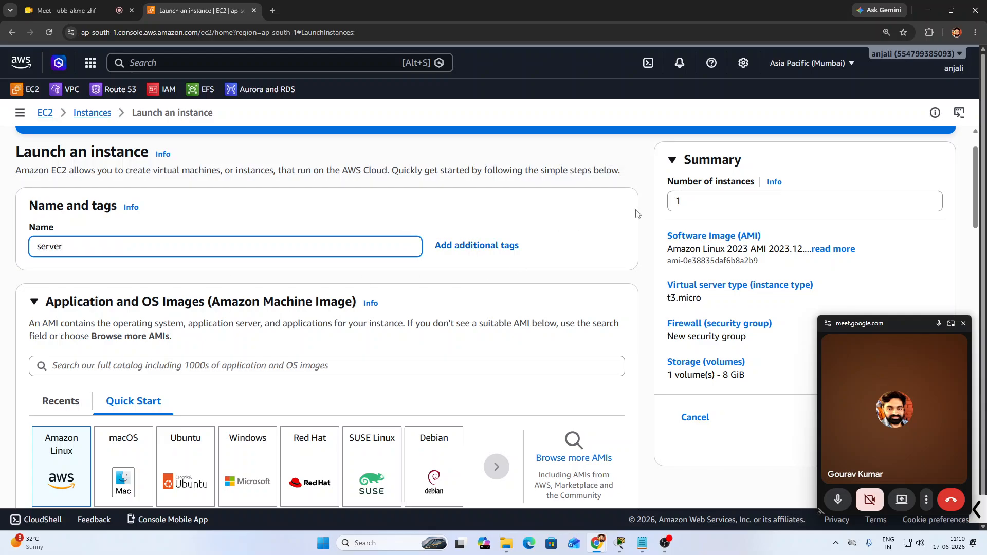
left_click(670, 200)
double_click(669, 202)
type("3")
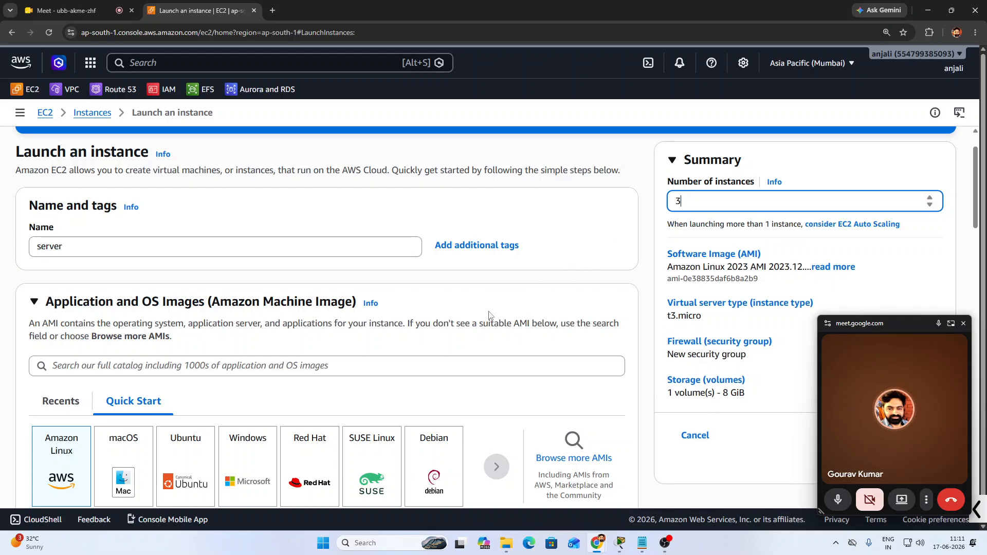
Select the Ubuntu Server 26.04 LTS image and open the key pair list
scroll(463, 319, "down", 1)
left_click(182, 408)
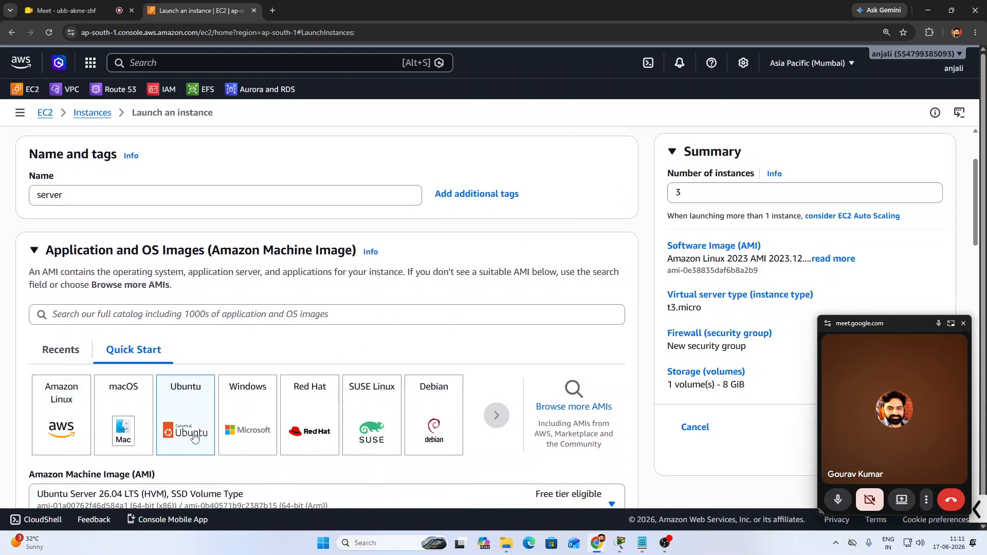
scroll(250, 421, "down", 3)
scroll(278, 399, "down", 3)
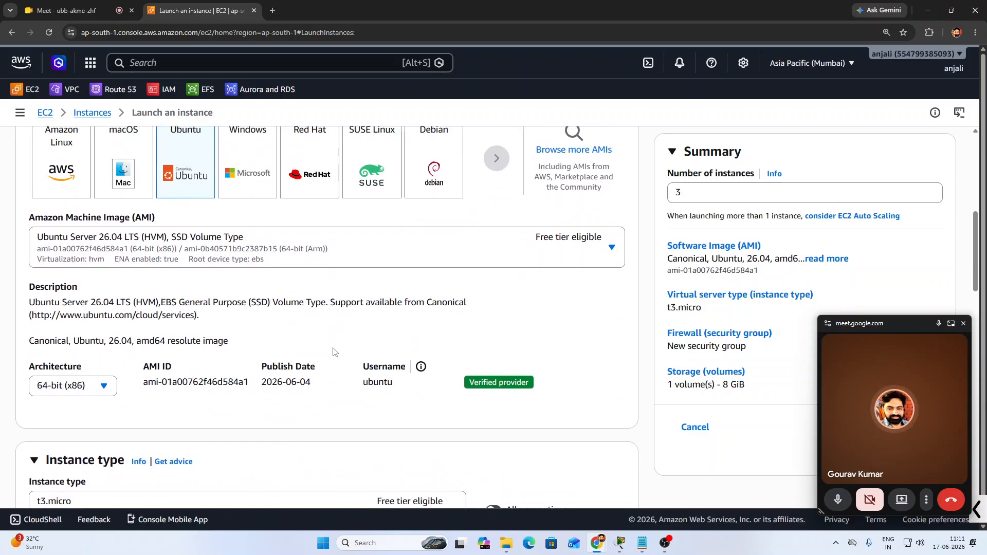
scroll(332, 360, "down", 5)
scroll(234, 377, "down", 1)
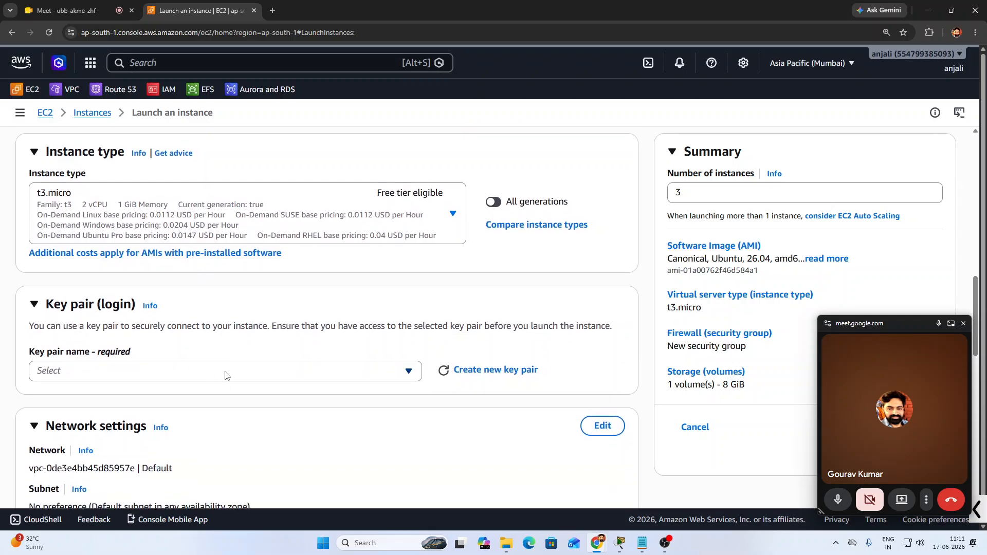
left_click(229, 372)
Create a new key pair named 'pass' and save it as pass.pem
left_click(454, 371)
left_click(371, 208)
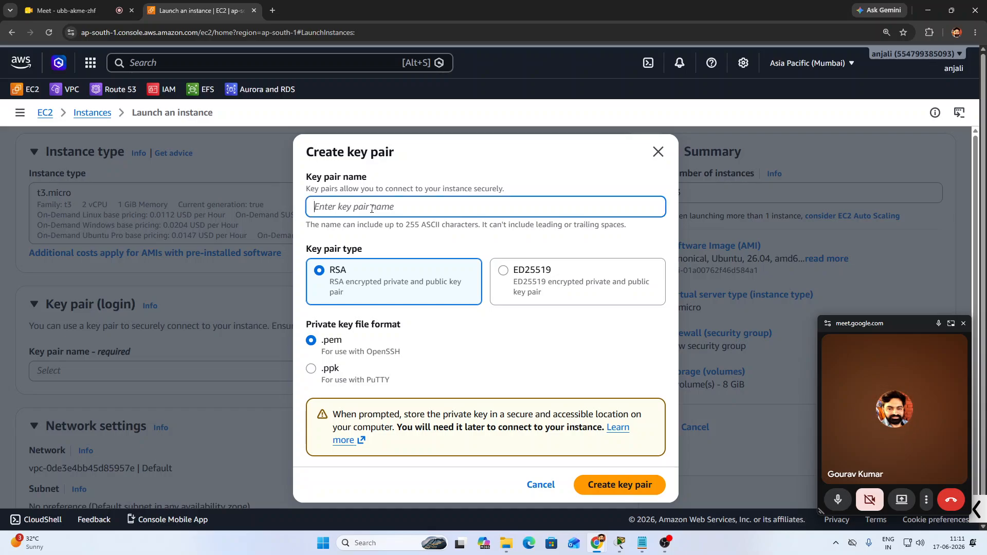
type("pass")
left_click(612, 483)
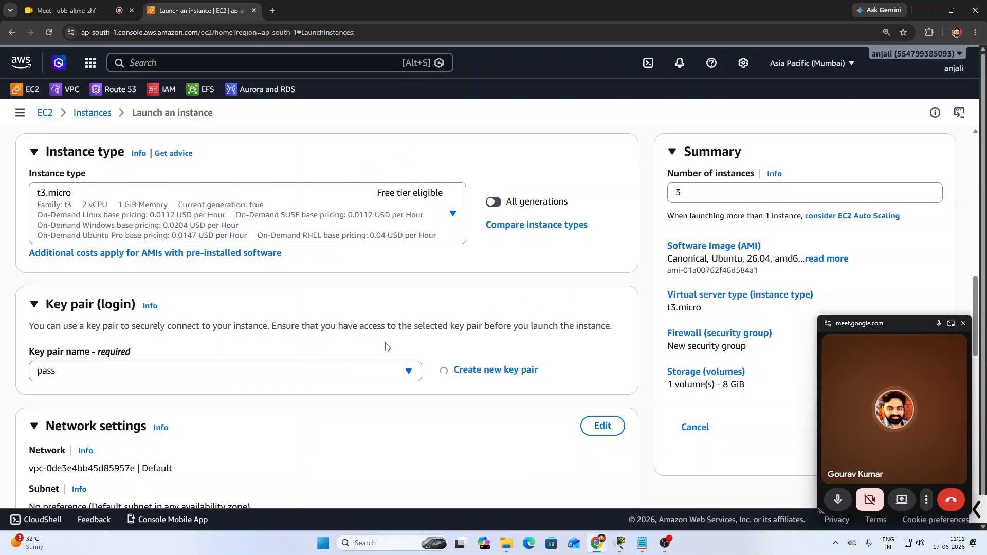
left_click(406, 258)
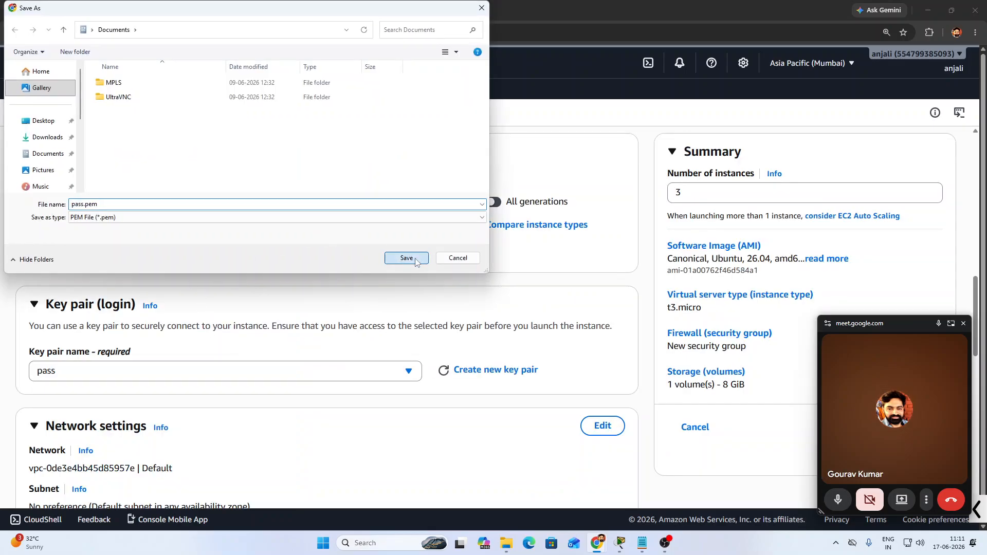
Allow HTTP traffic from the internet and expand Advanced details
scroll(291, 373, "down", 4)
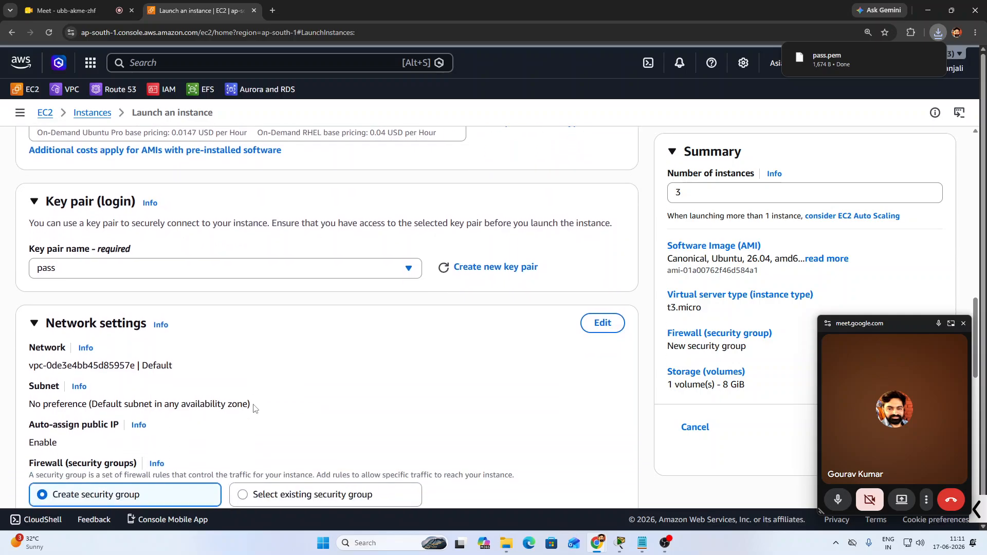
scroll(321, 367, "down", 3)
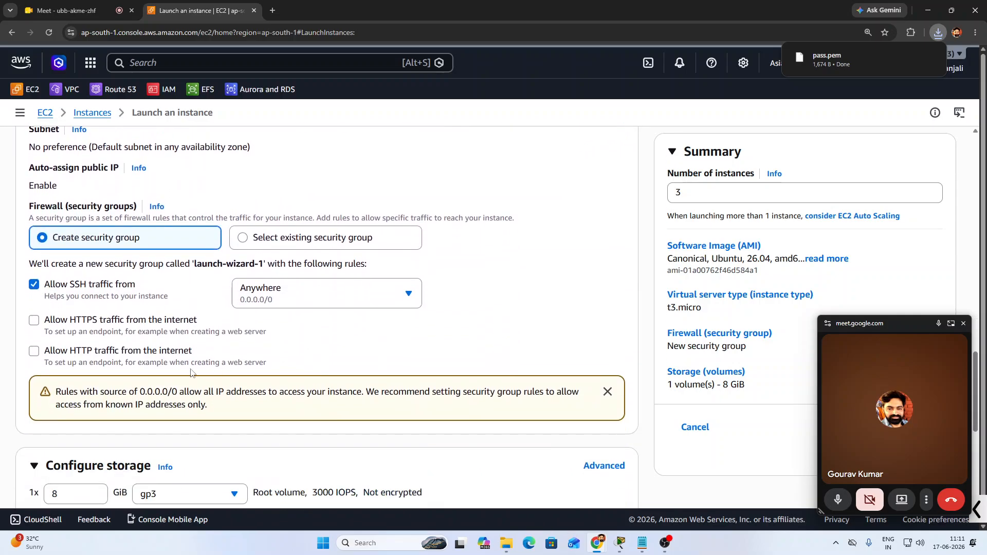
left_click(37, 351)
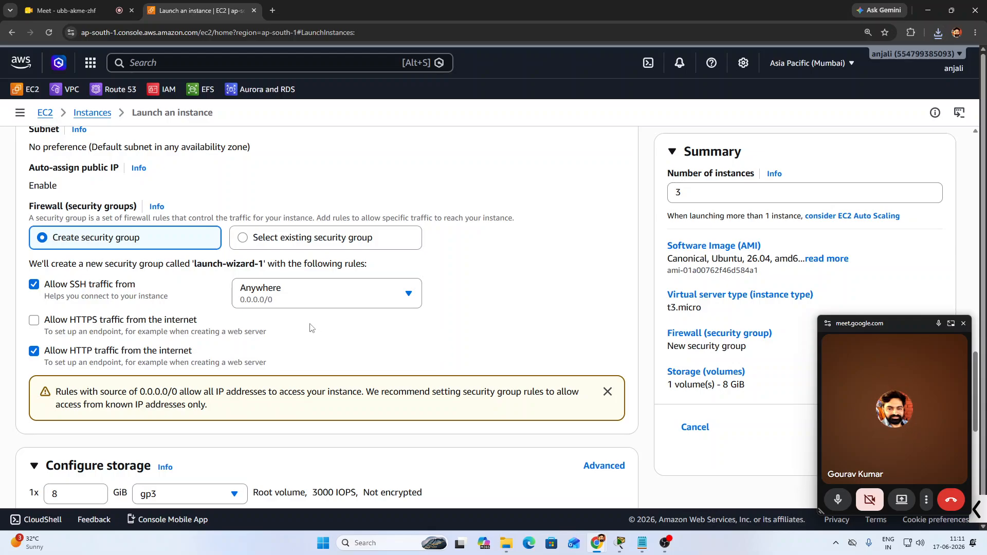
scroll(311, 328, "down", 6)
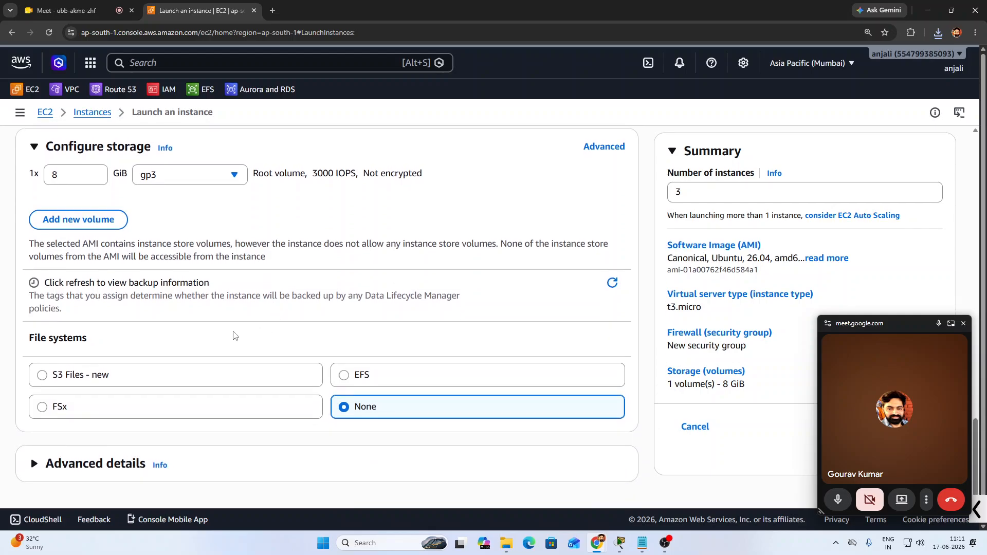
left_click(33, 463)
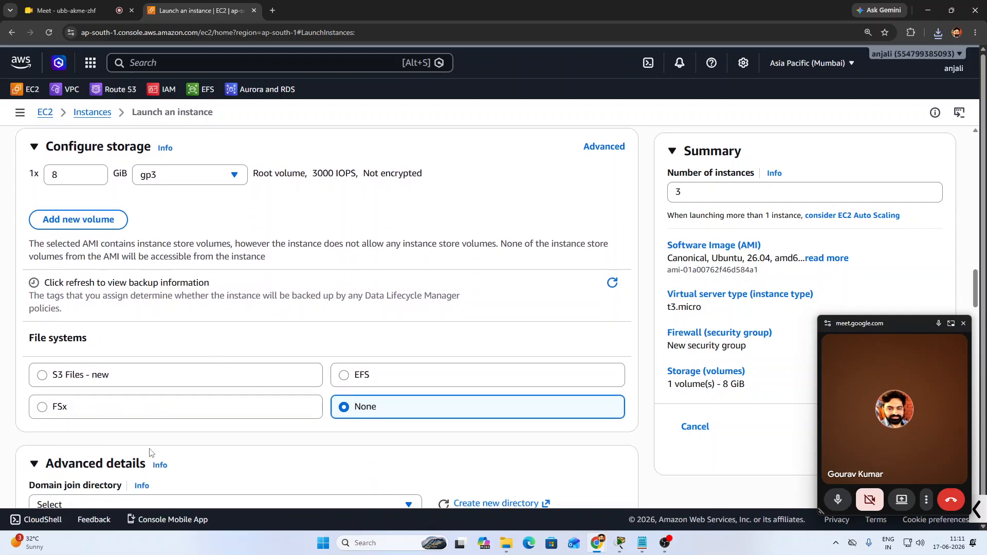
scroll(150, 452, "down", 20)
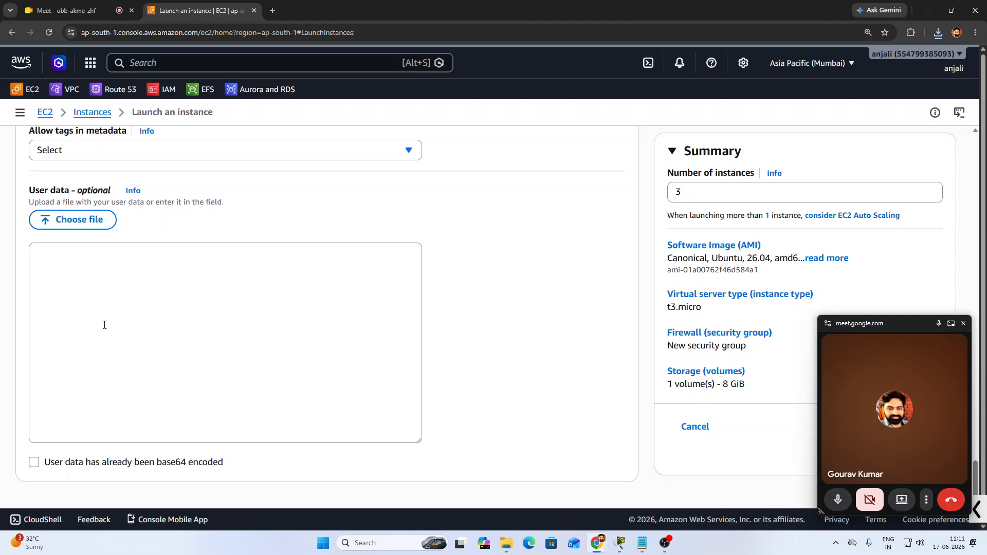
Begin the user data script with #!/bin/bash, apt update and apt install nginx
left_click(229, 284)
type("!#")
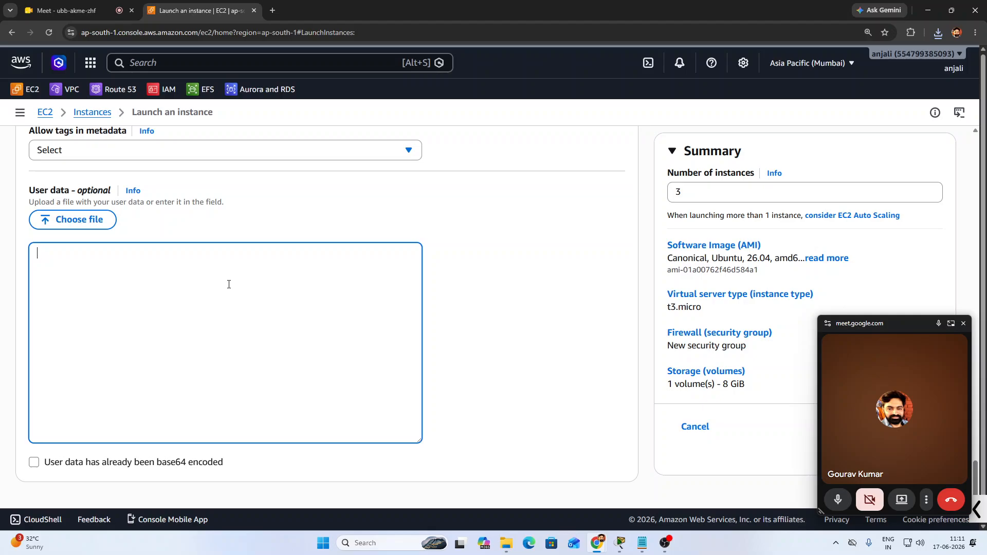
type("#")
type("! /")
type("bin/ba")
type("sh")
type("apt update")
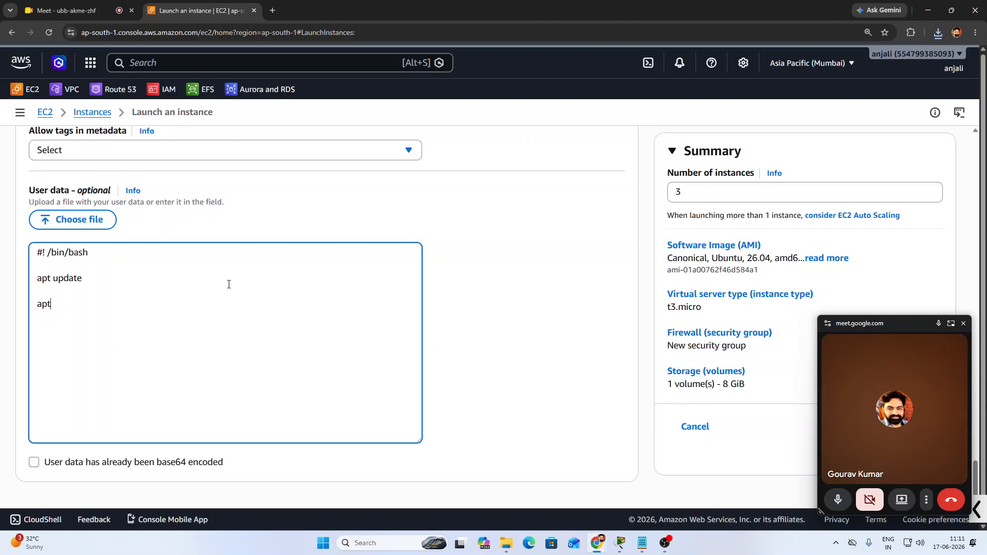
type("apt install ")
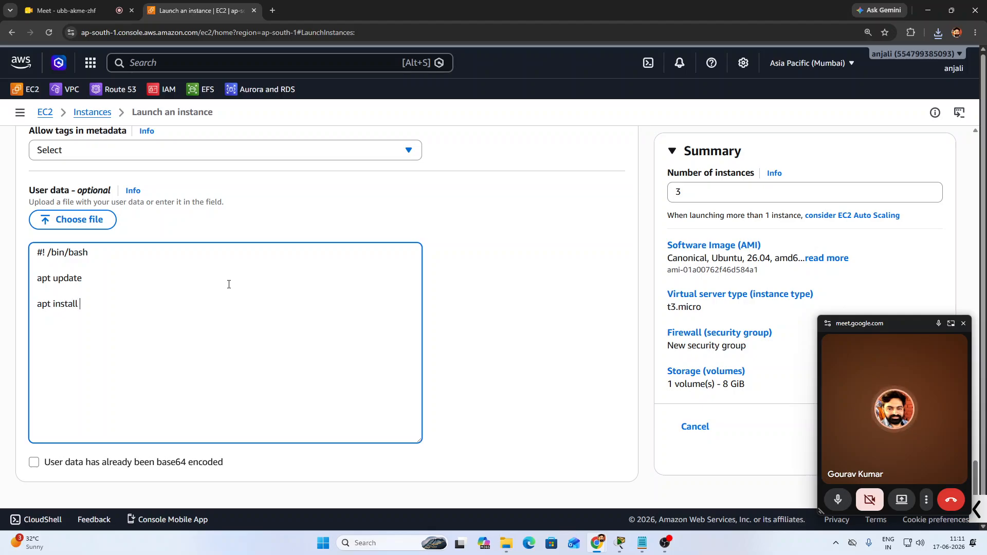
type("nginx -y")
key("Return")
Add the line echo "this is $(hostname)" > /var/www/html/index.html to the script
type("ec")
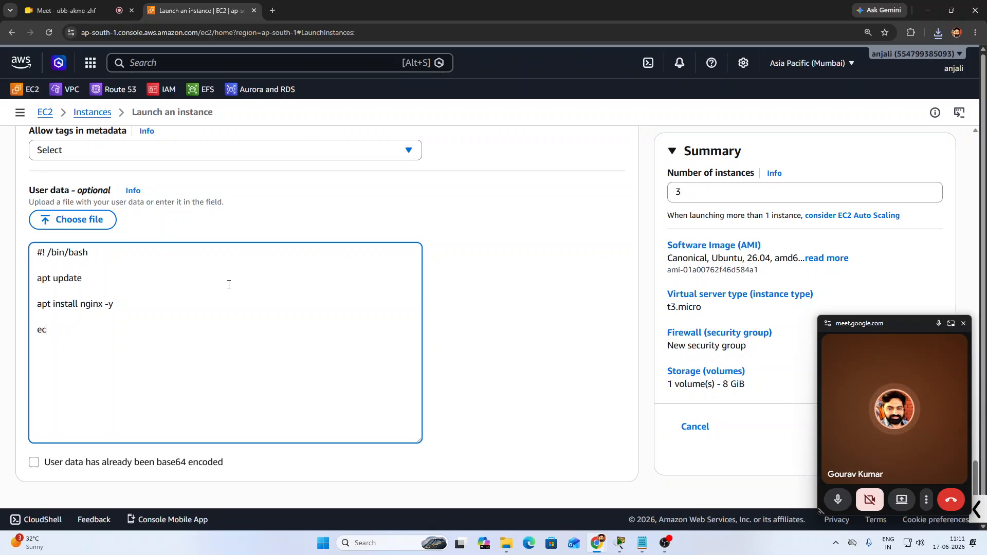
type("ho \"\"")
key("Left")
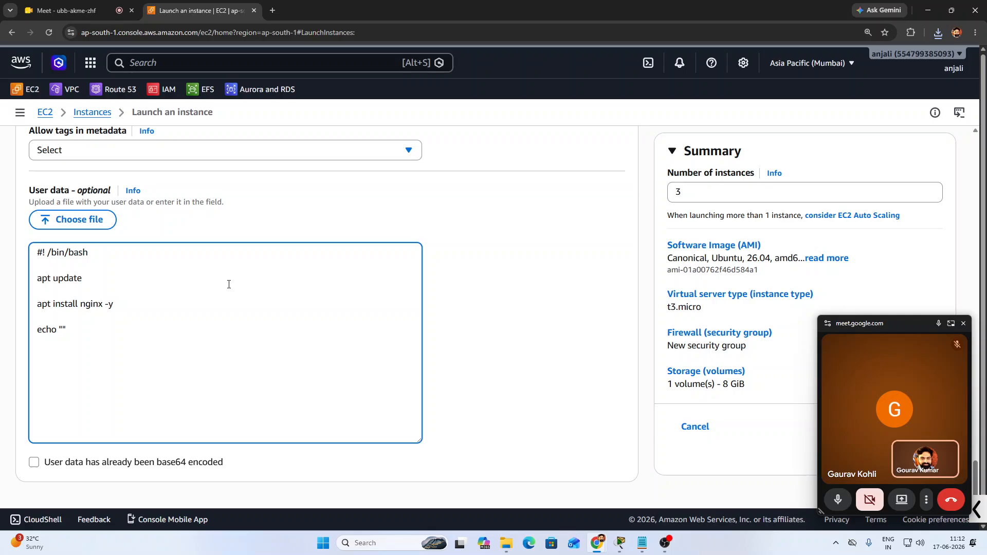
type("thg")
key("BackSpace")
type("is is $(")
key("Left")
type("hostname")
key("End")
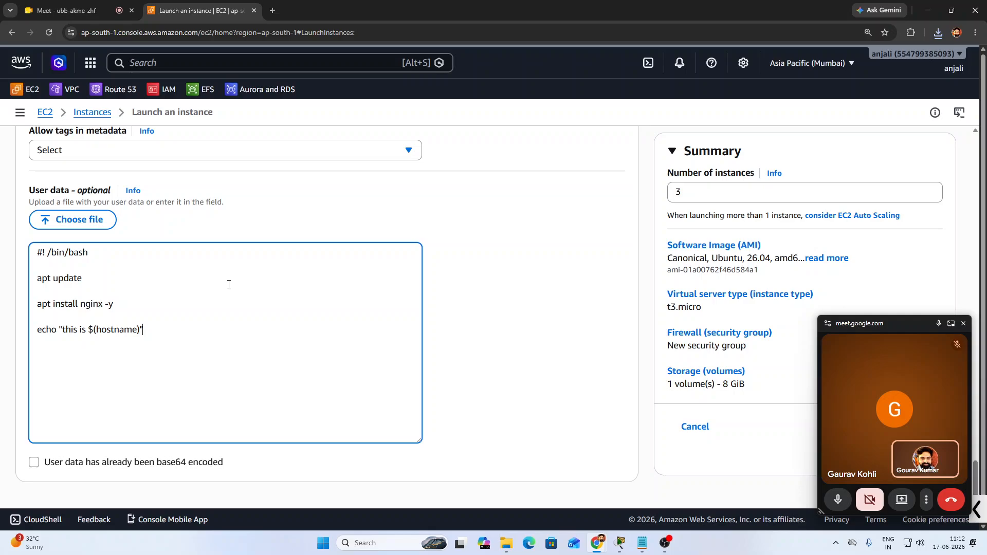
type("> /var/www/")
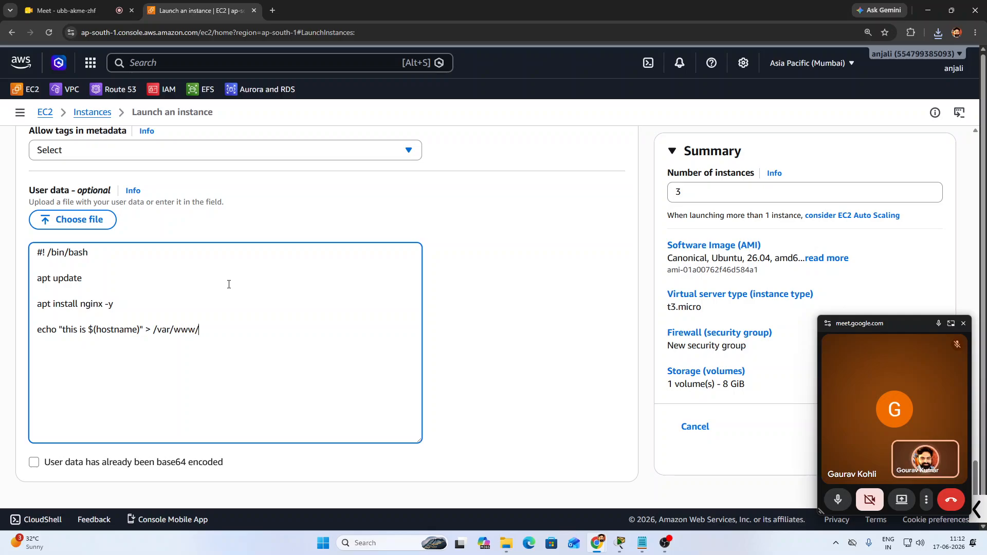
type("html/index.html")
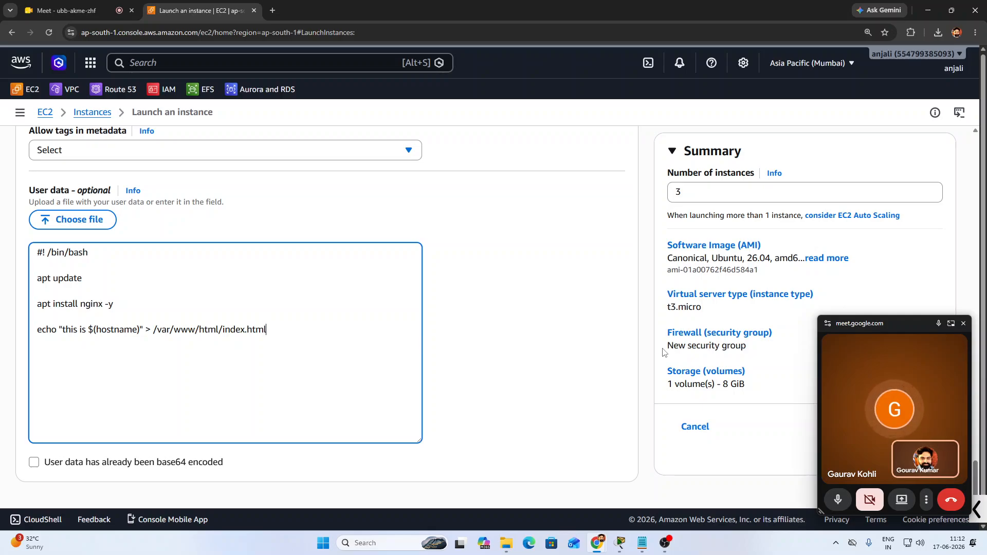
Share the entire screen in the meeting and close the floating video window
left_click(902, 500)
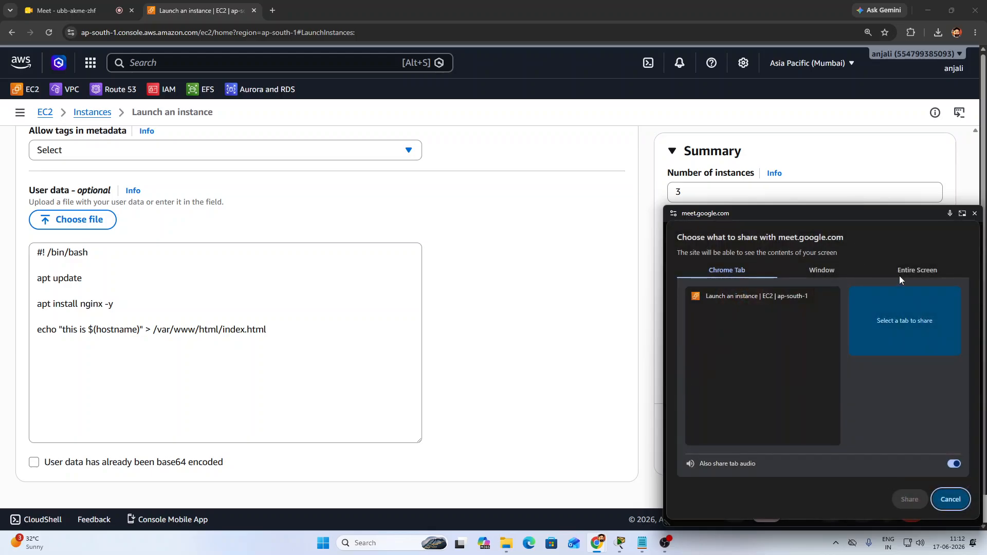
left_click(917, 270)
left_click(756, 345)
left_click(910, 500)
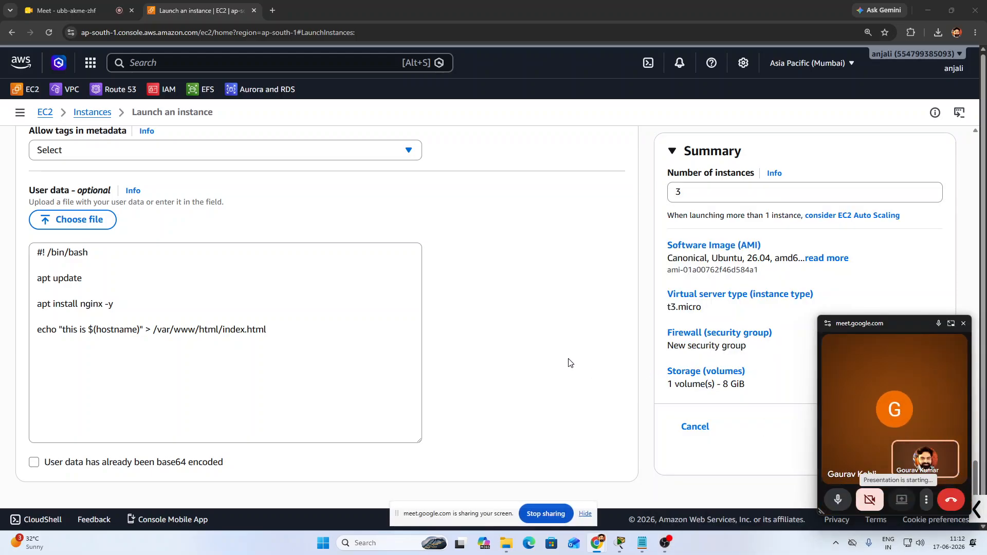
left_click(965, 325)
Launch the three instances and rename the first one server1
left_click(853, 437)
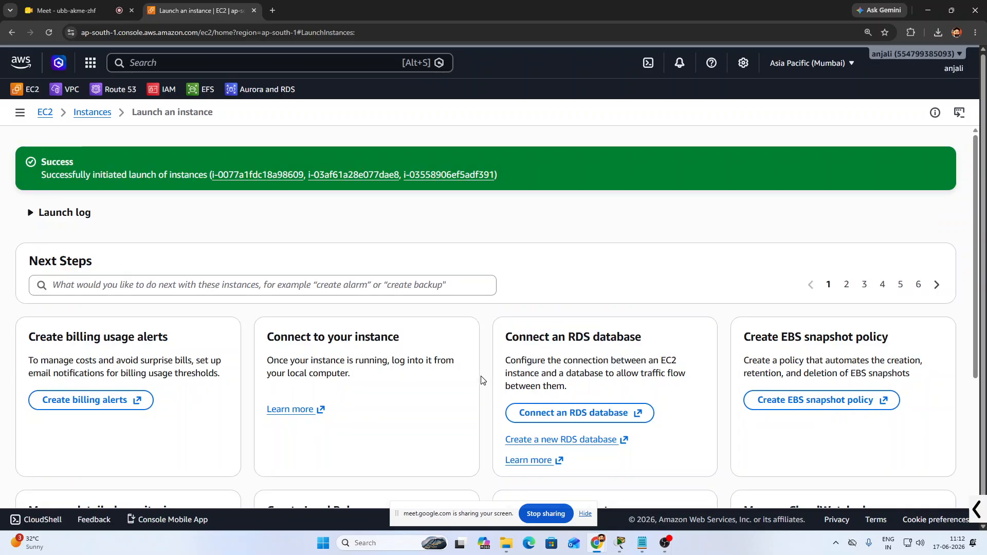
left_click(93, 113)
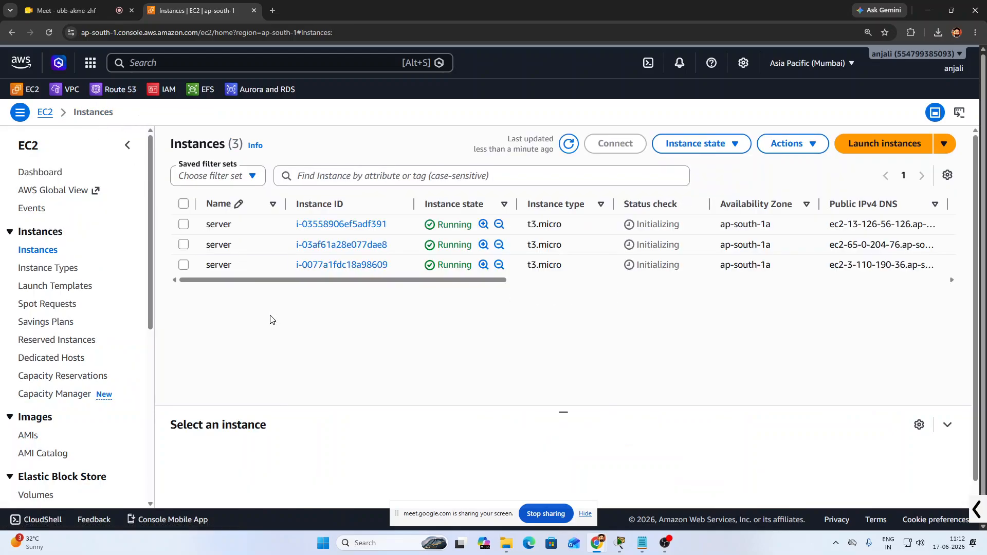
left_click(232, 229)
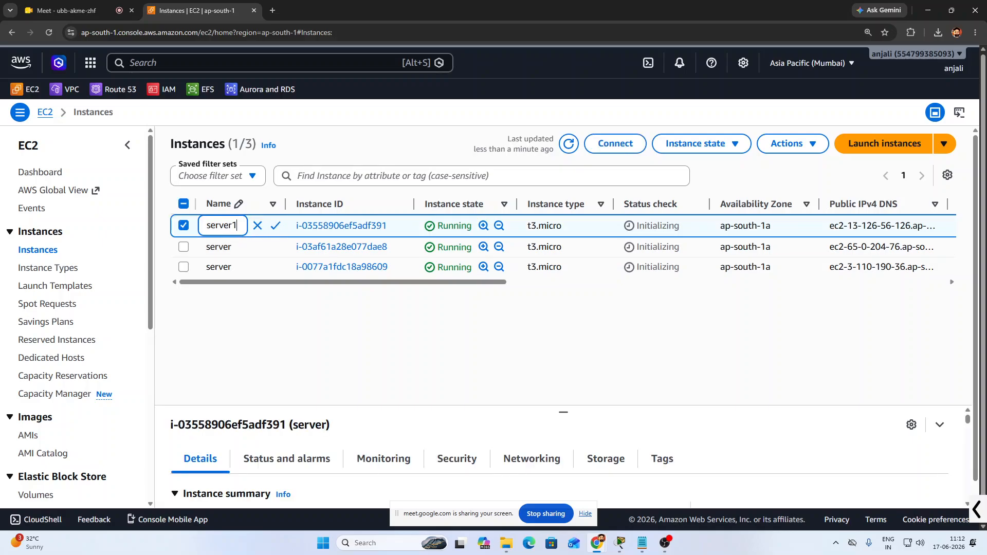
left_click(275, 227)
Rename the other two instances server2 and server3, then go to Target Groups
left_click(235, 247)
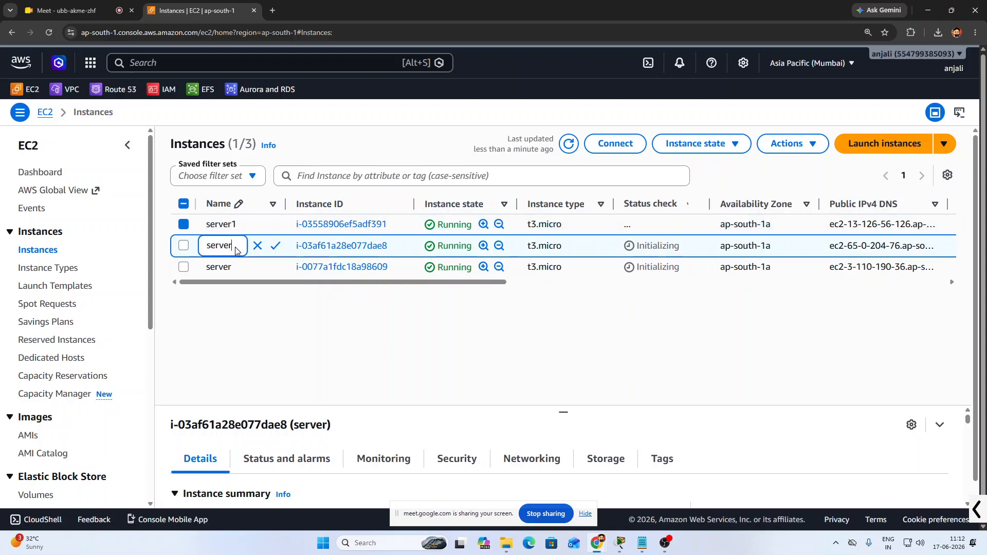
type("2")
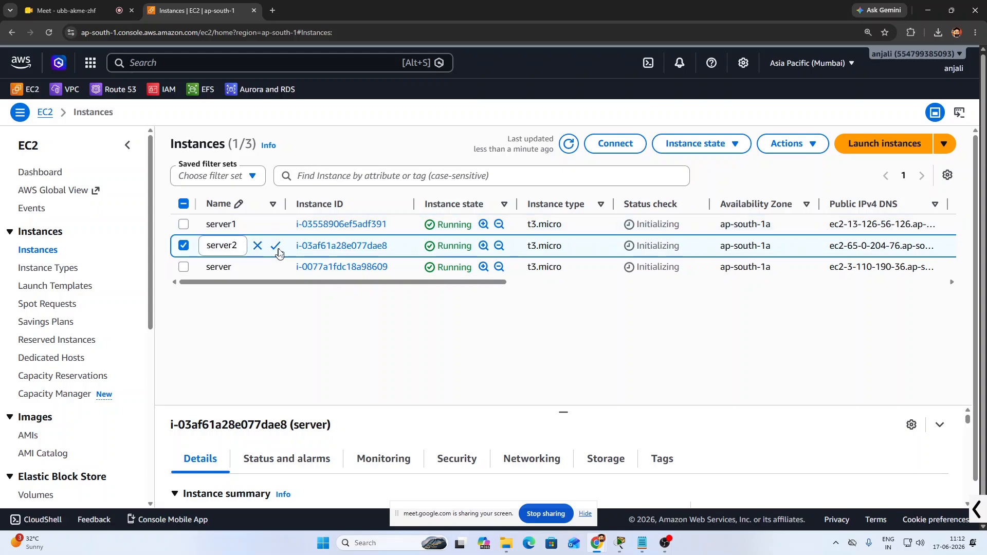
left_click(277, 246)
left_click(242, 268)
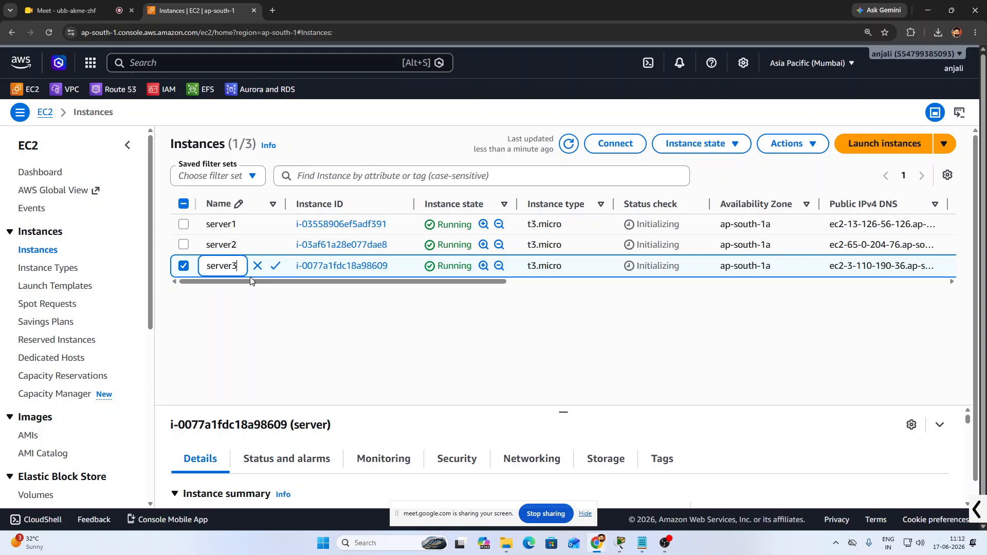
type("3")
left_click(275, 266)
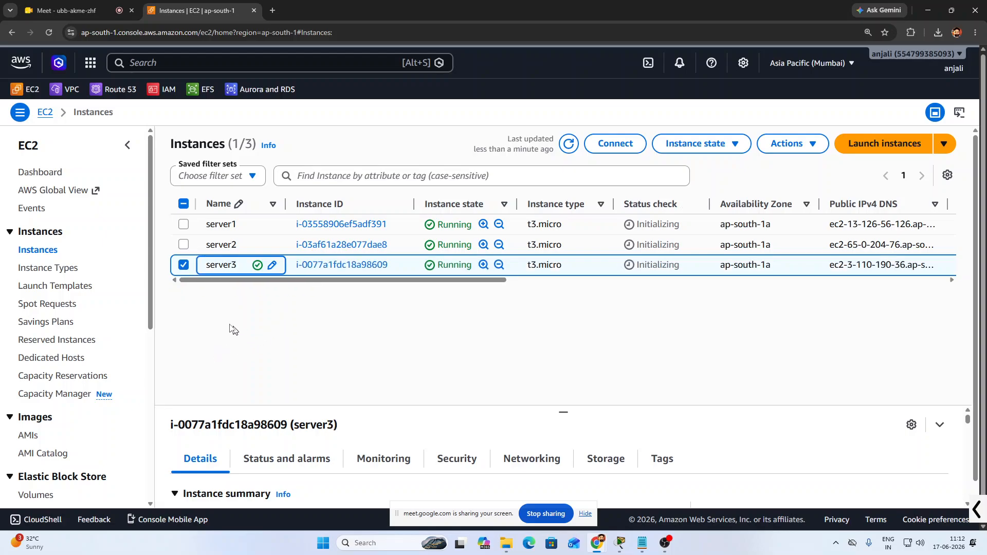
left_click(185, 265)
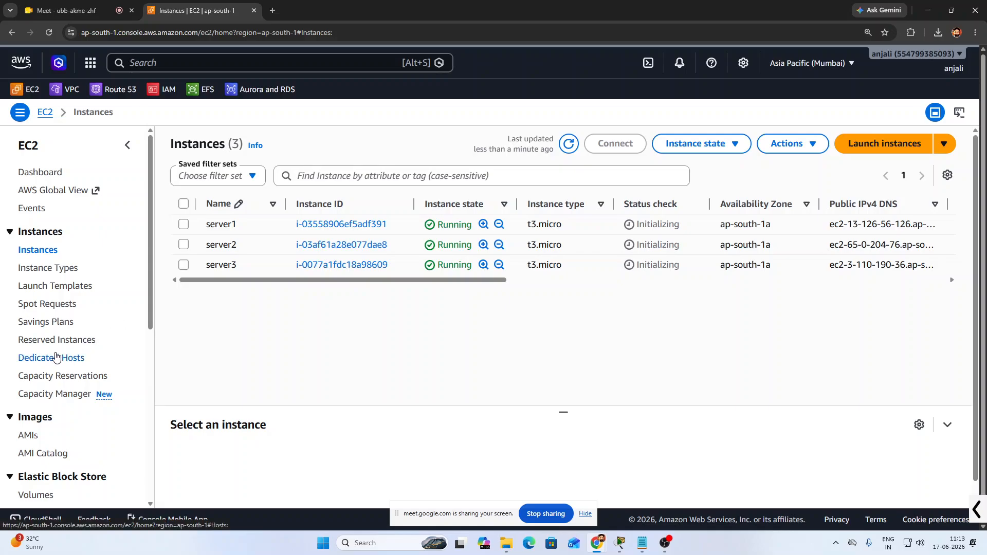
scroll(56, 357, "down", 6)
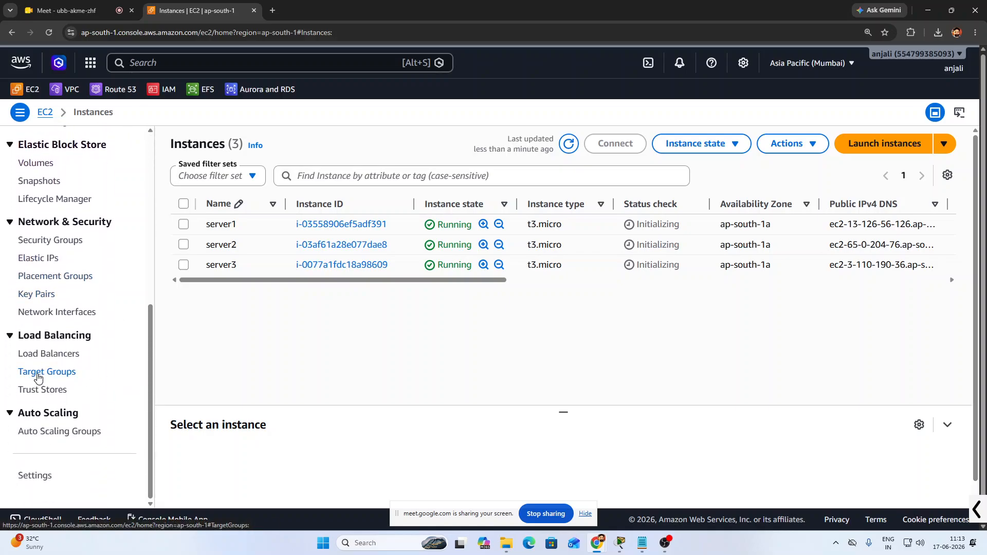
left_click(37, 377)
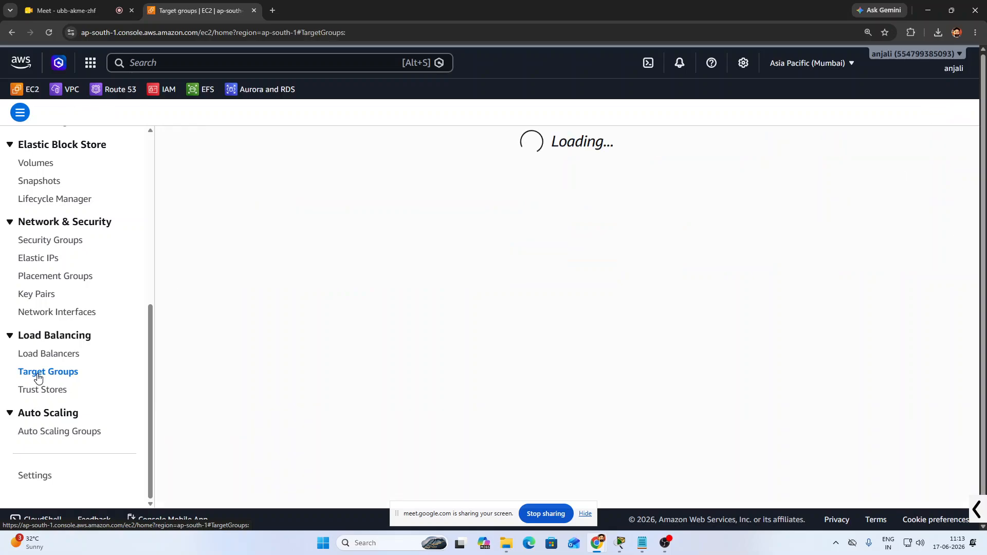
Start a new target group named LOG-LB, keeping HTTP port 80
left_click(567, 257)
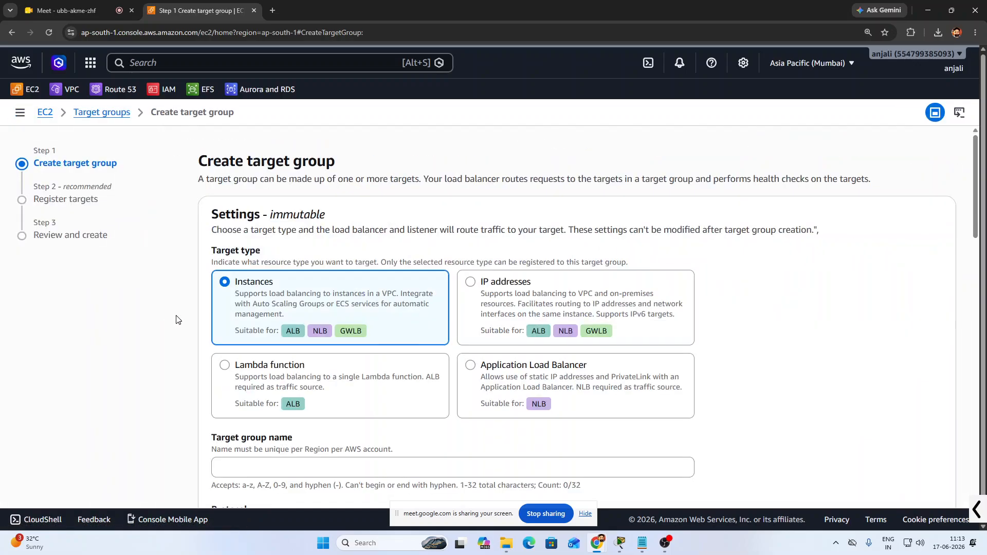
scroll(292, 320, "down", 3)
scroll(296, 315, "down", 3)
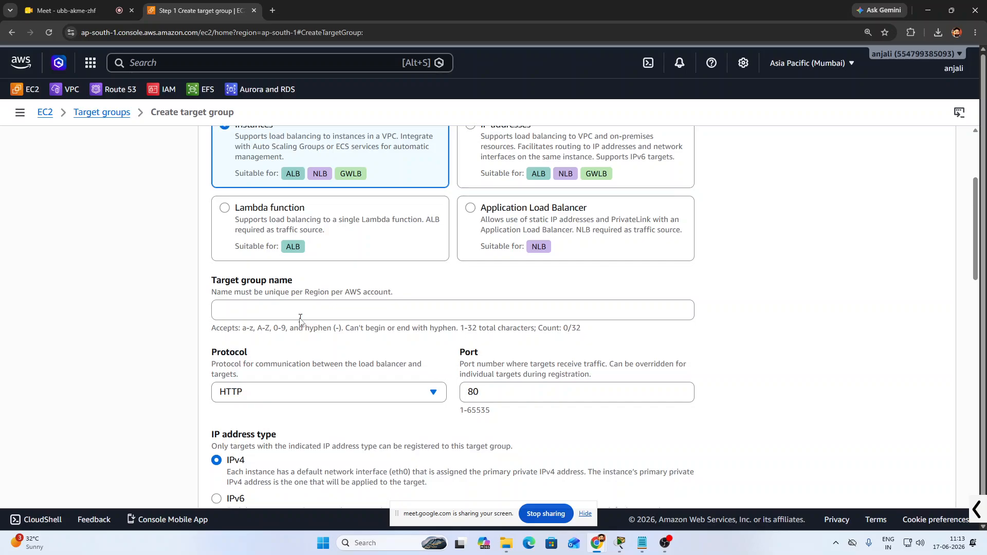
left_click(272, 159)
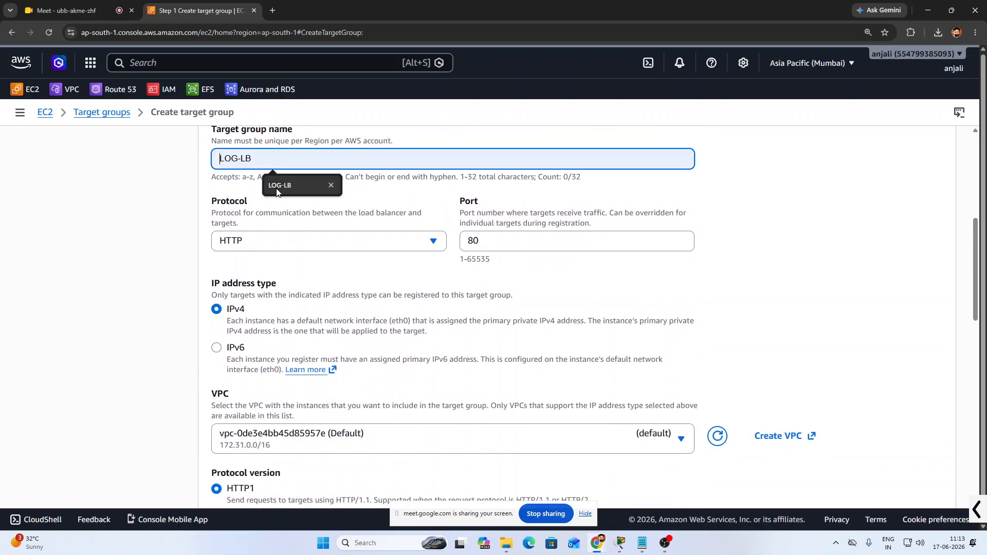
left_click(277, 187)
scroll(273, 190, "up", 1)
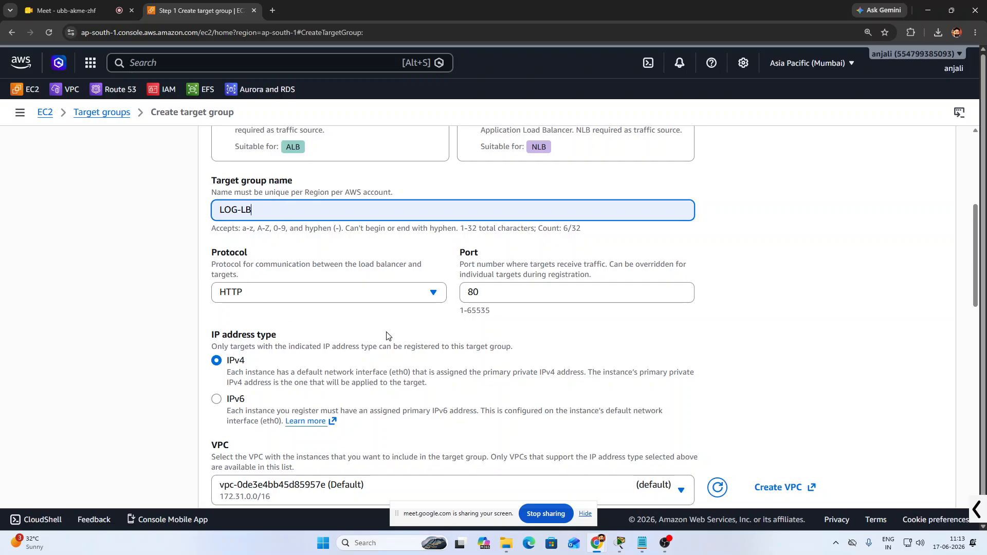
scroll(389, 321, "down", 1)
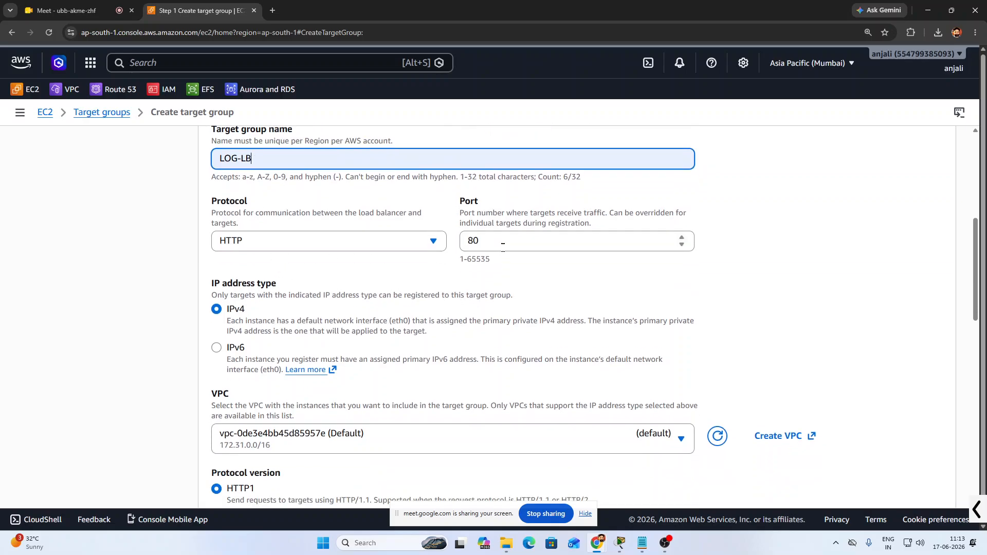
scroll(315, 351, "down", 8)
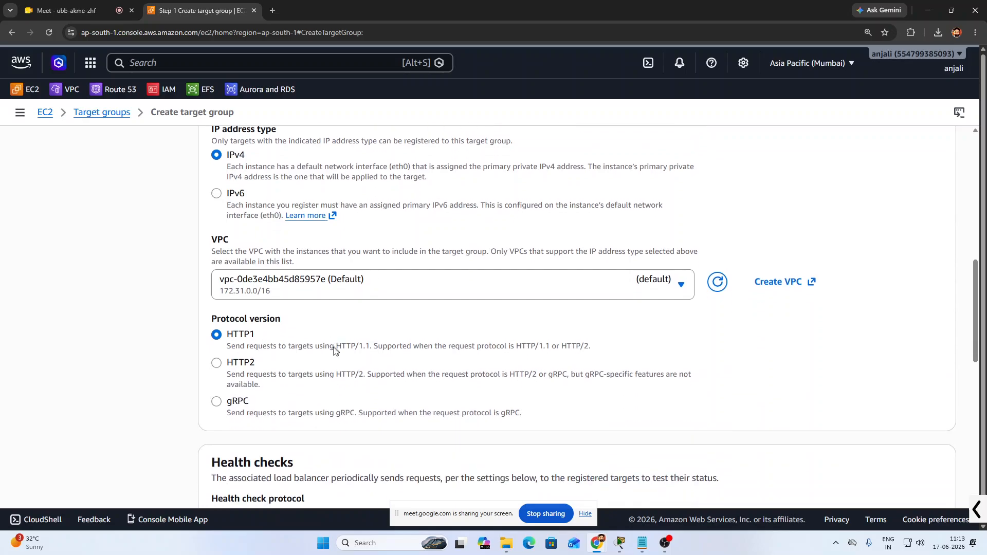
scroll(360, 303, "down", 2)
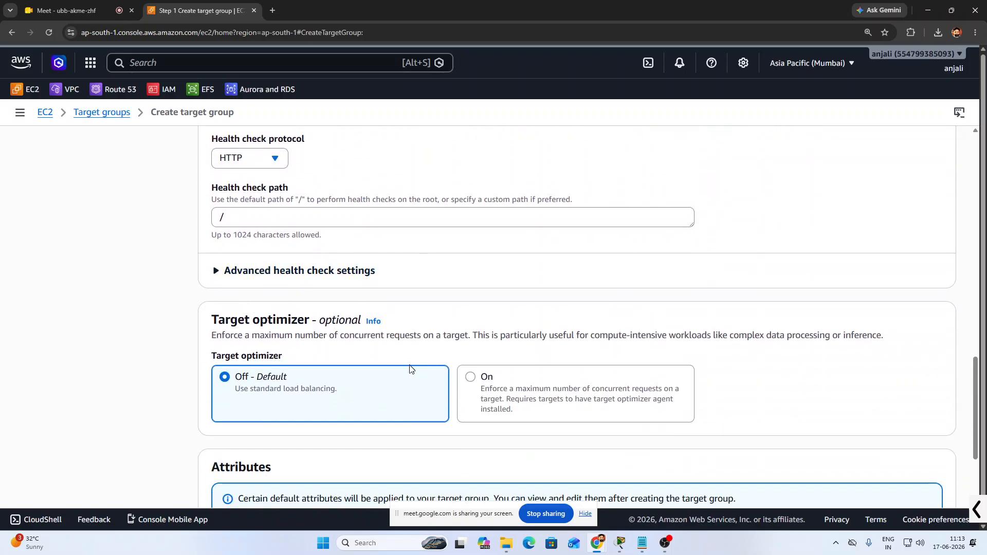
scroll(410, 370, "down", 3)
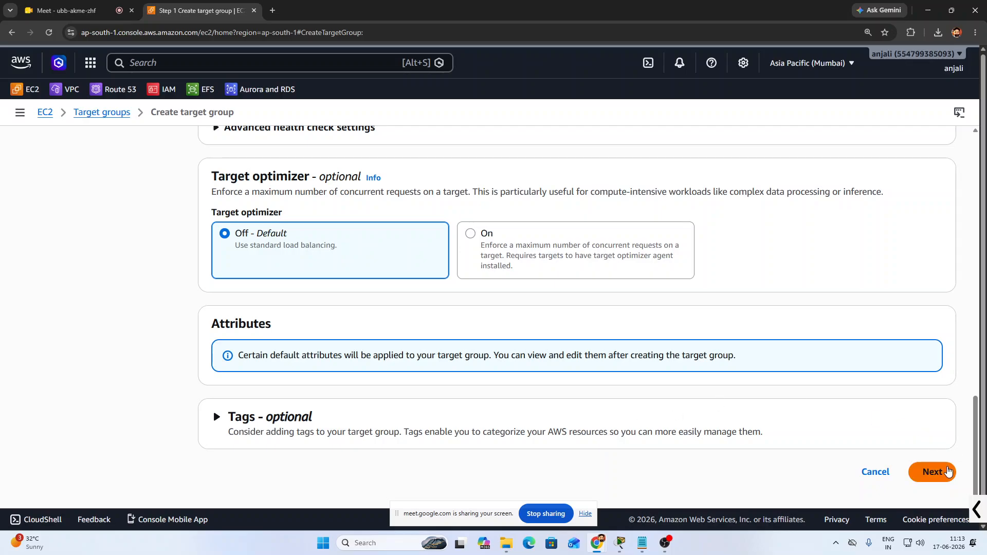
left_click(946, 472)
Register server1, server2 and server3 as targets and create the target group
left_click(225, 268)
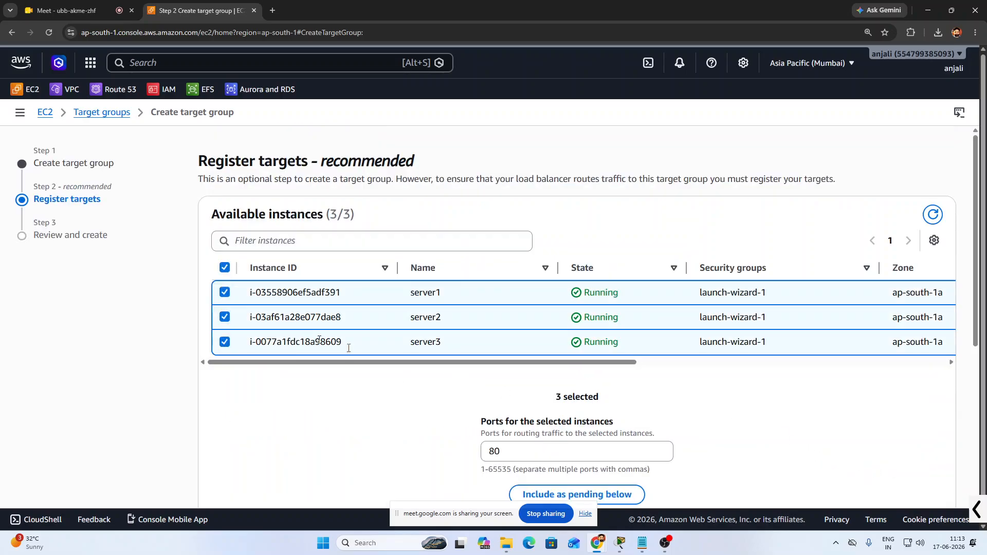
scroll(552, 464, "down", 3)
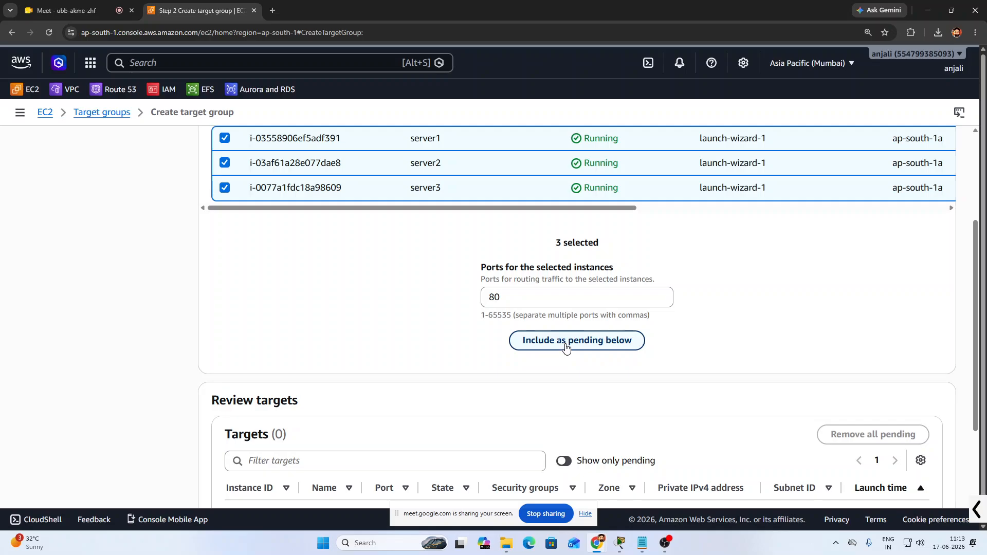
left_click(565, 343)
scroll(756, 375, "down", 2)
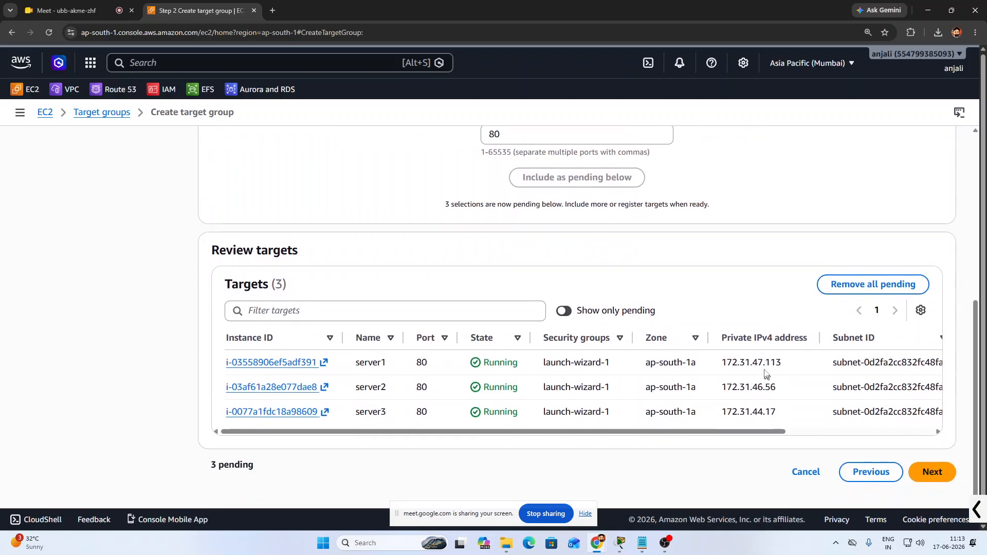
left_click(937, 470)
scroll(331, 385, "down", 4)
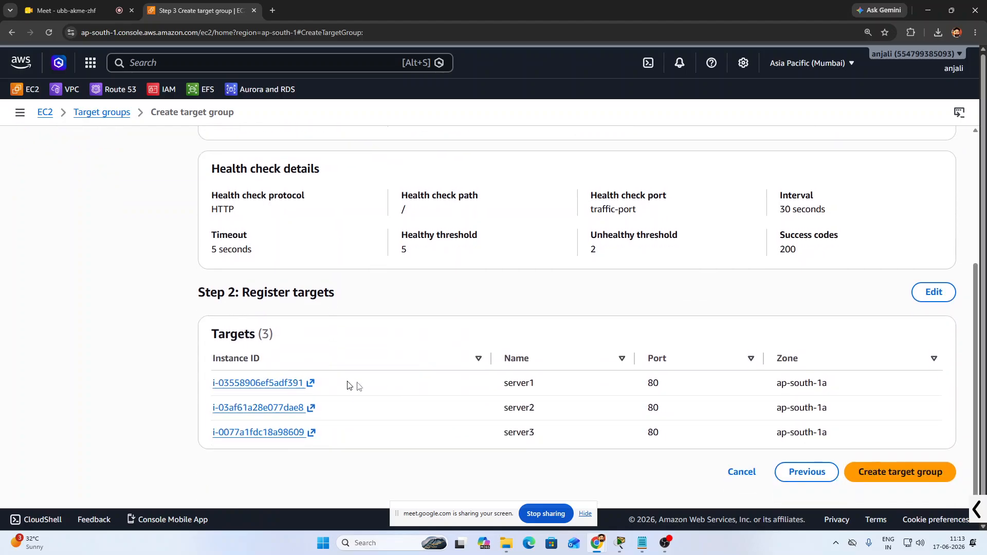
left_click(893, 473)
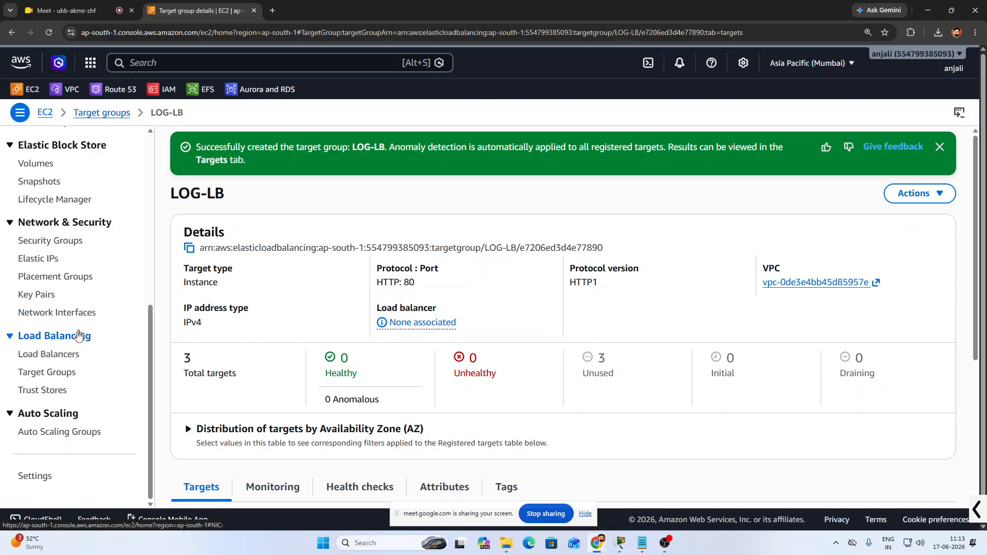
Start creating an Application Load Balancer named ALB-Log
left_click(65, 362)
left_click(854, 149)
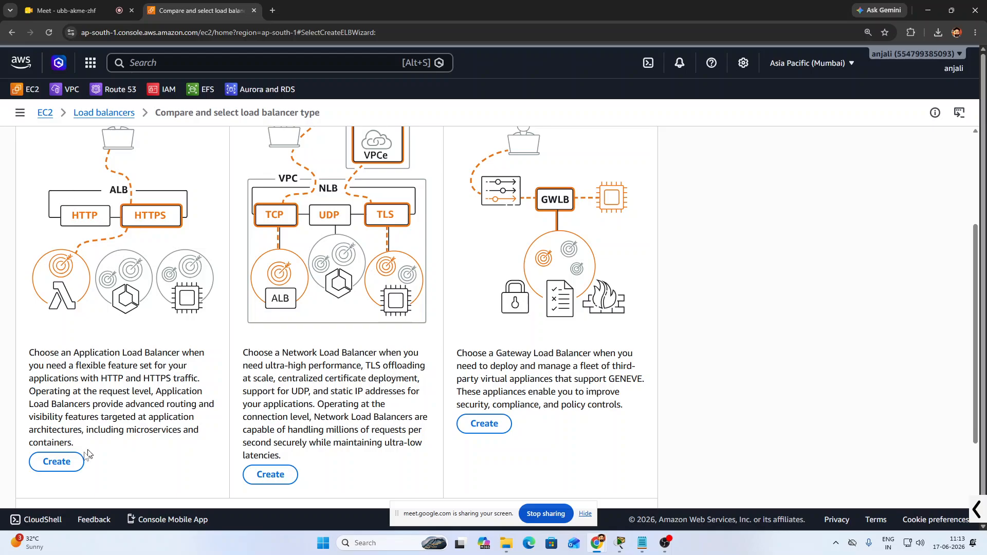
left_click(60, 462)
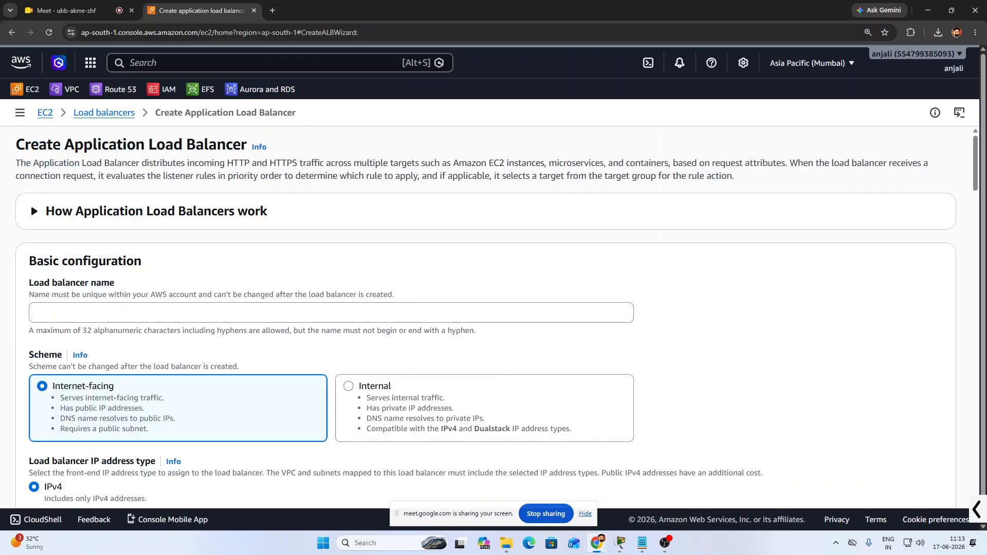
left_click(125, 312)
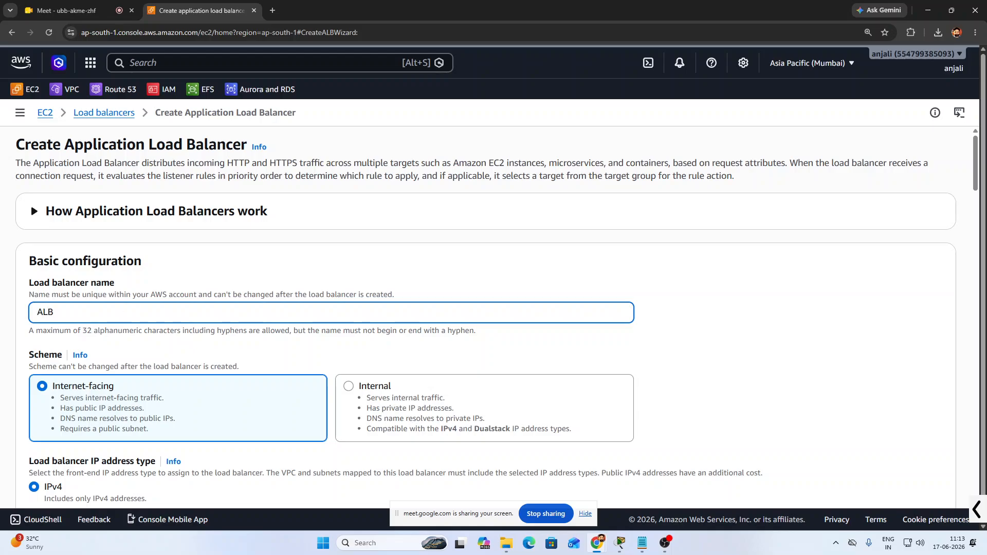
type("ALB-Log")
Enable the ap-south-1a, ap-south-1b and ap-south-1c availability zones
scroll(155, 323, "down", 4)
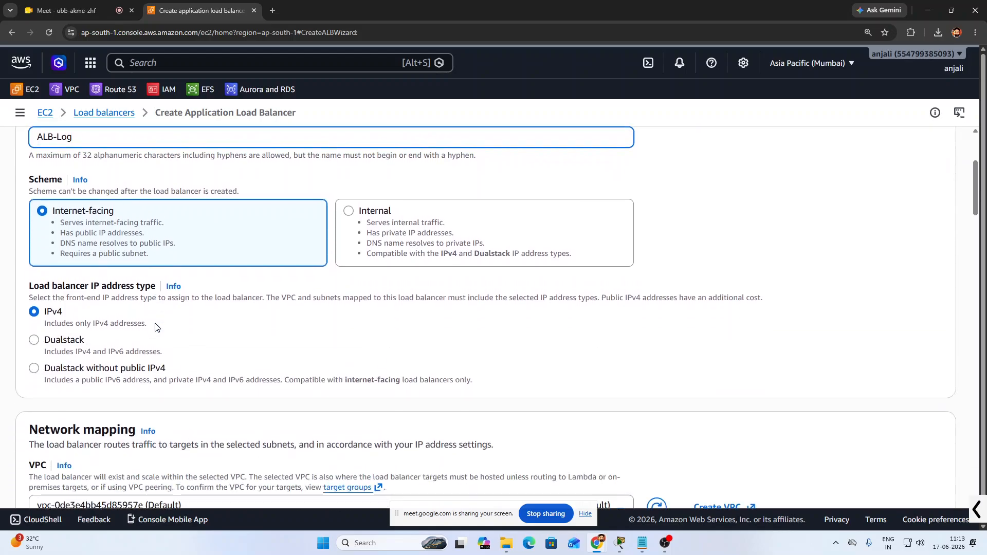
scroll(326, 353, "down", 3)
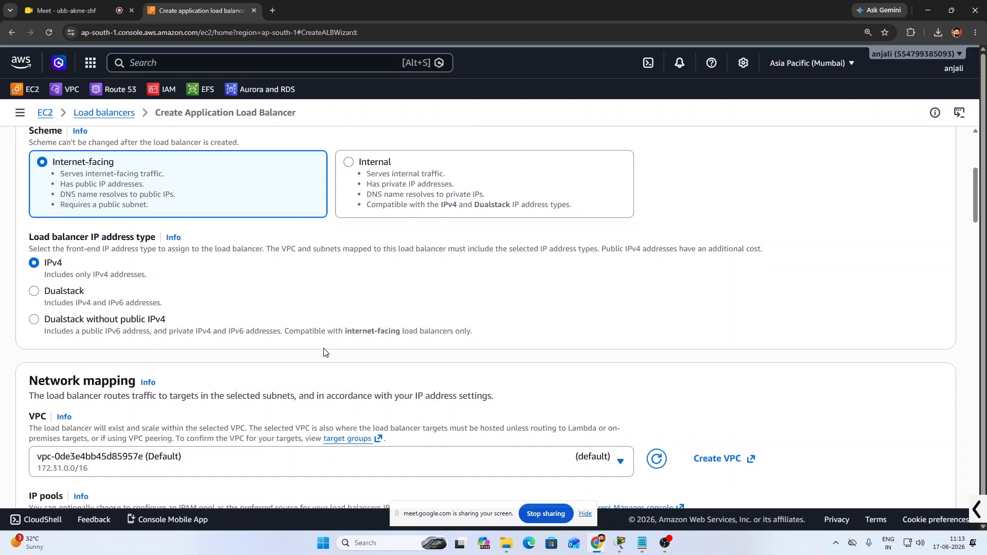
scroll(208, 321, "down", 3)
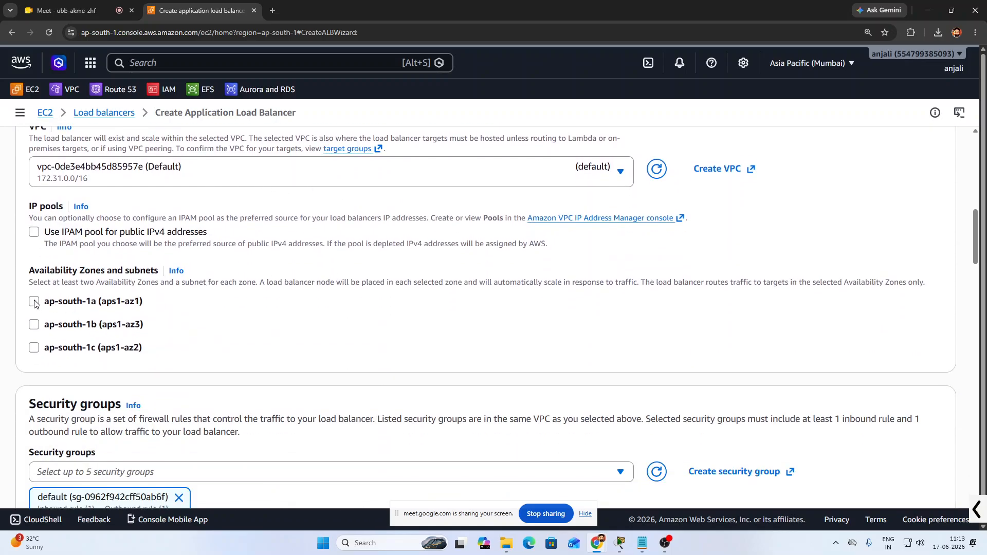
left_click(34, 302)
left_click(33, 434)
left_click(39, 409)
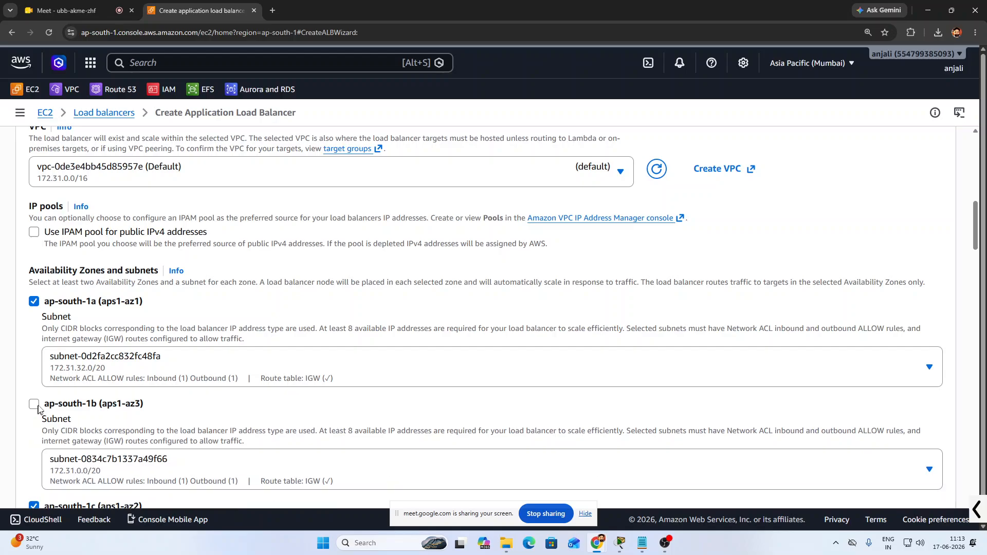
left_click(34, 405)
scroll(216, 404, "down", 7)
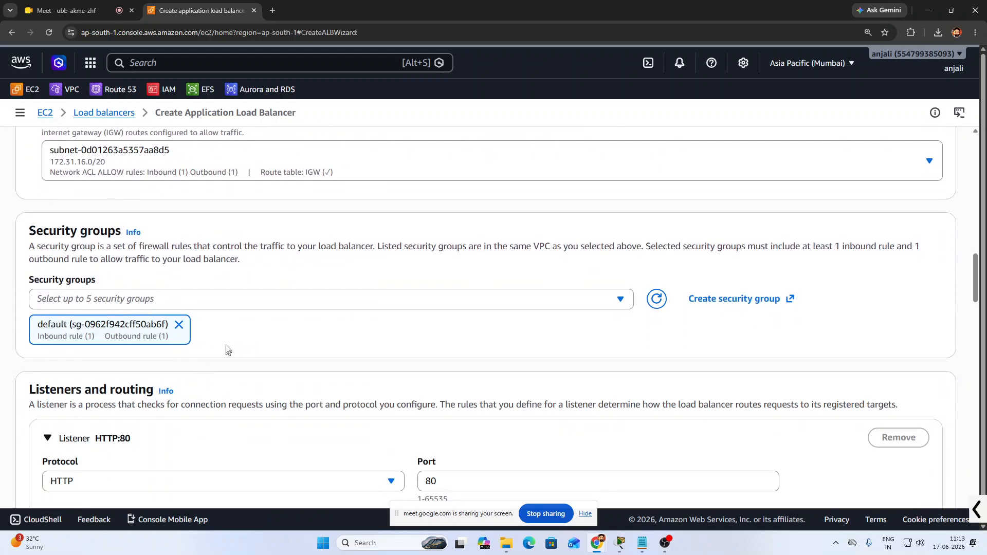
Remove the default security group and go to create a new security group
left_click(179, 325)
left_click(459, 301)
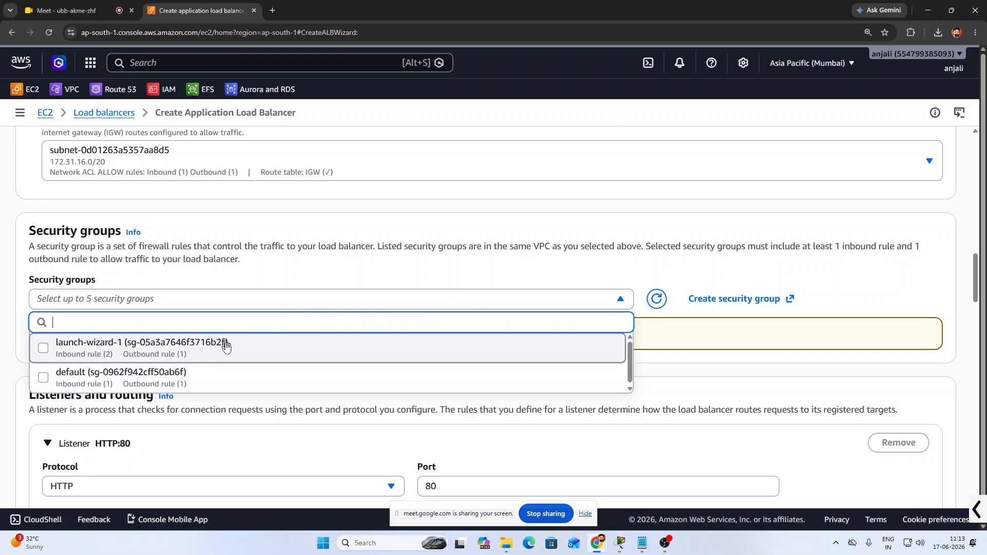
left_click(711, 302)
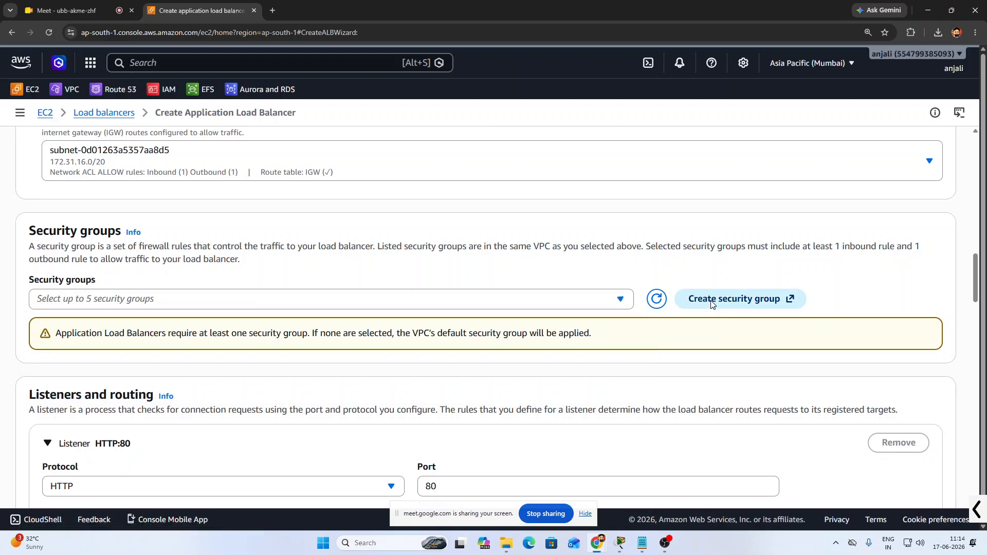
Name the security group log-sg and use the same text as its description
scroll(180, 225, "down", 5)
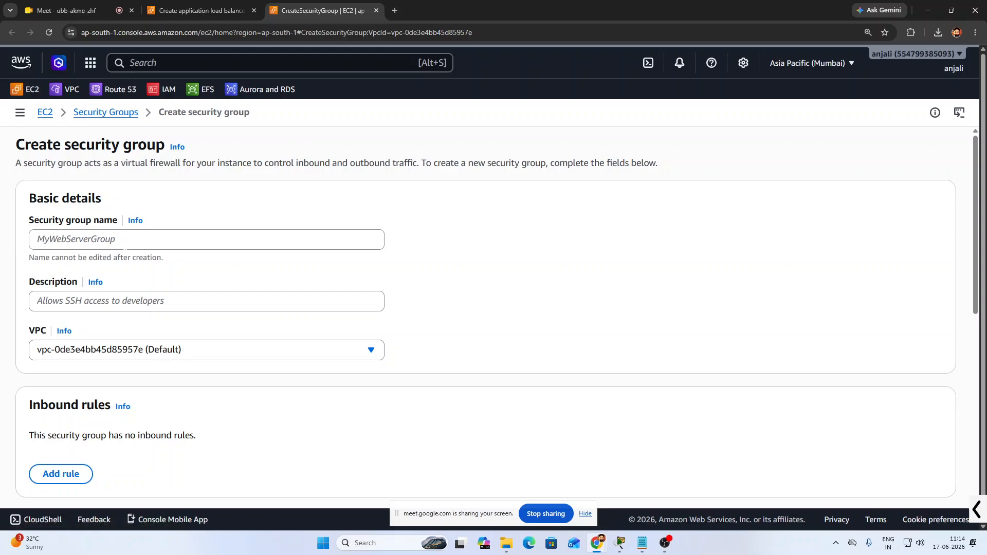
type("log-sg")
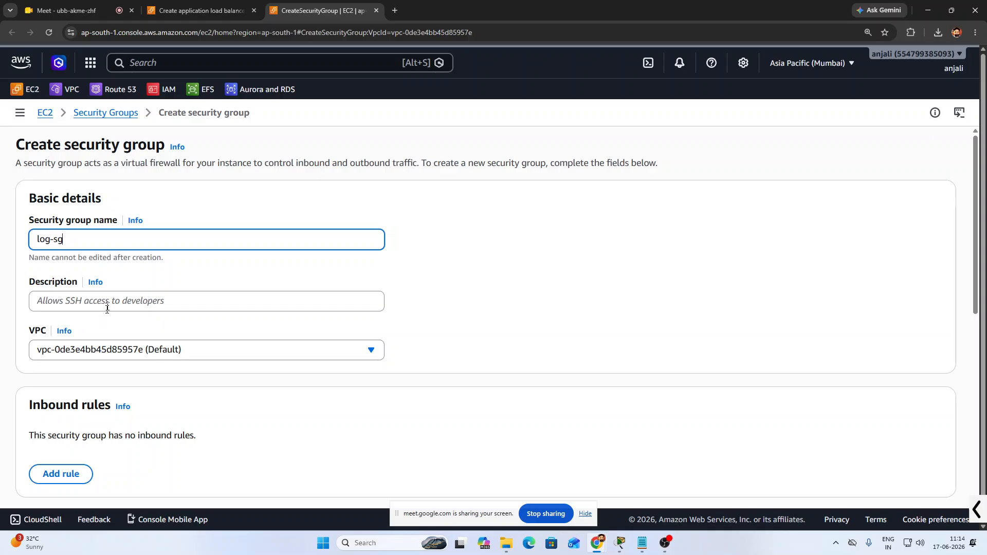
left_click_drag(64, 240, 38, 239)
key("ctrl+c")
left_click(46, 298)
key("ctrl+v")
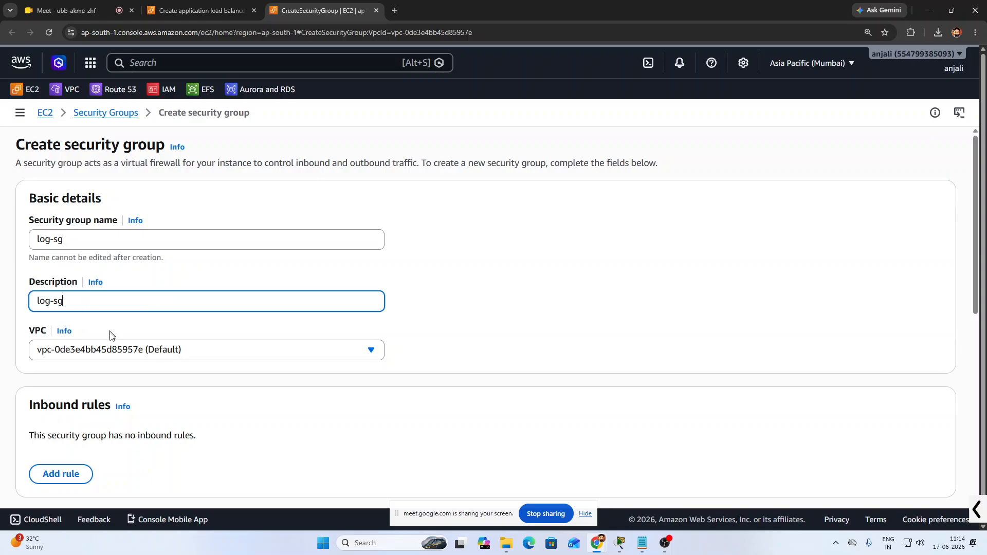
Add an inbound HTTP rule from 0.0.0.0/0 and create the group
scroll(161, 382, "down", 3)
left_click(78, 321)
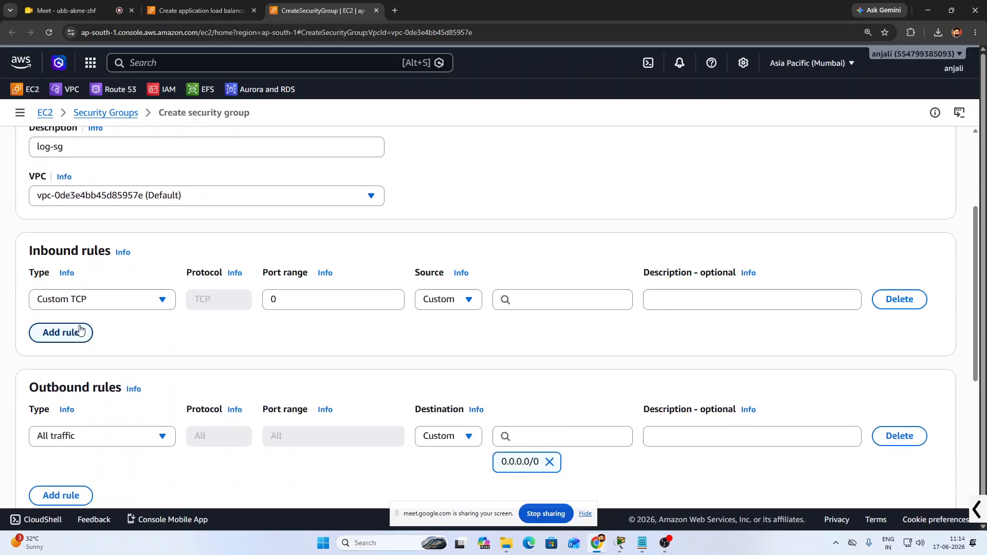
left_click(158, 303)
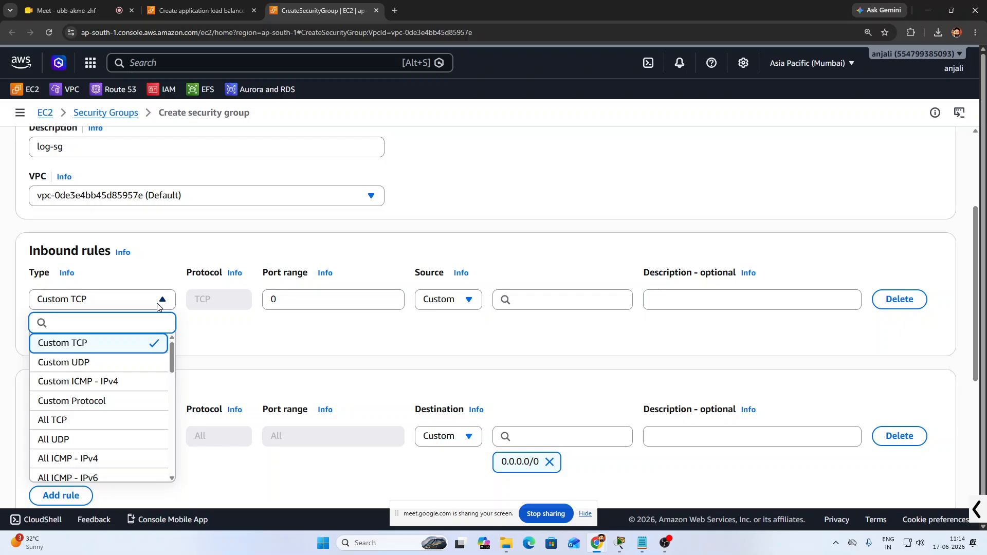
type("http")
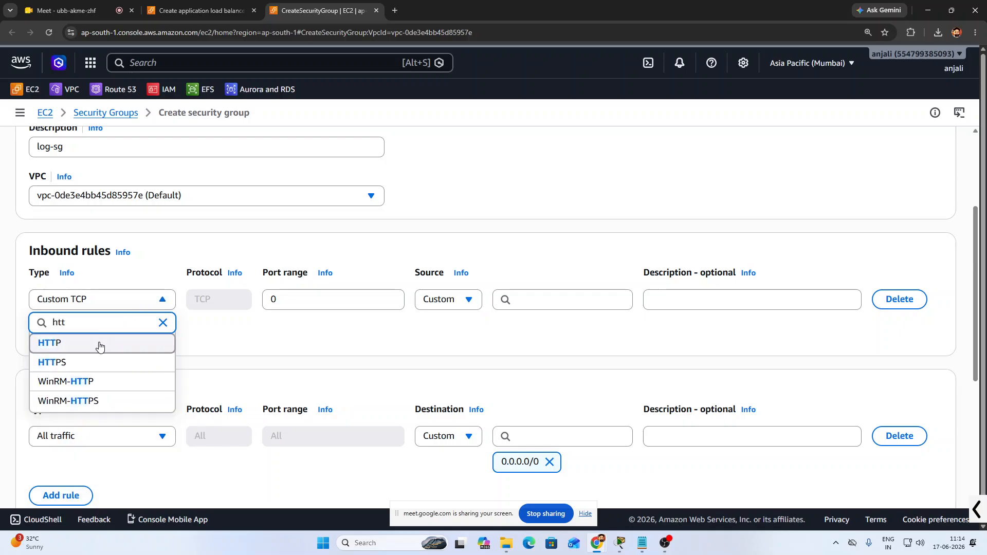
left_click(98, 344)
left_click(566, 301)
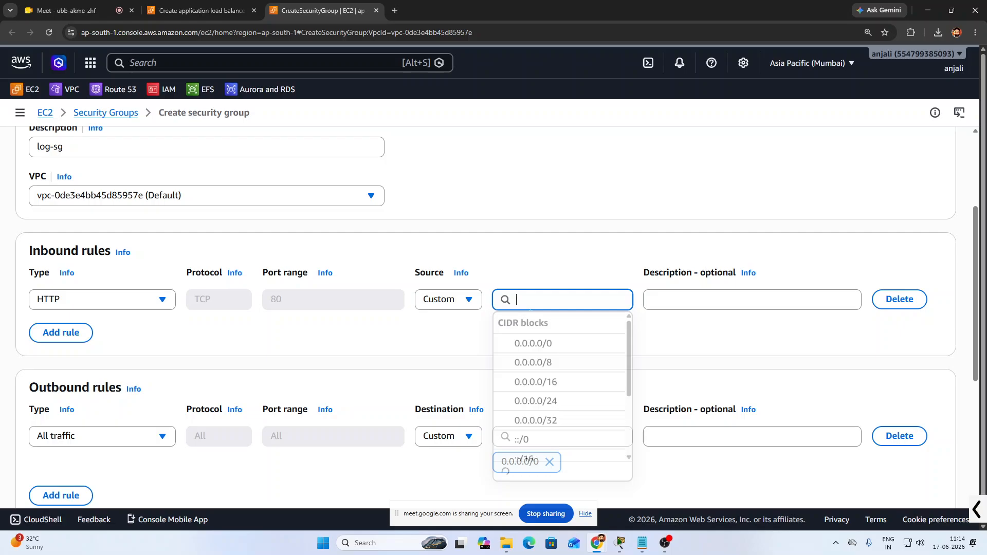
left_click(536, 341)
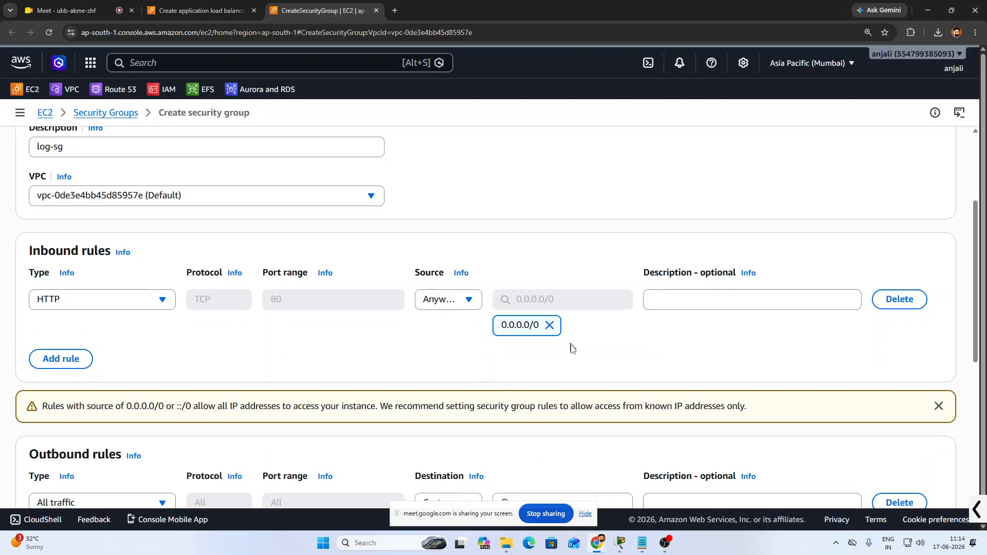
scroll(568, 340, "down", 4)
scroll(360, 391, "down", 3)
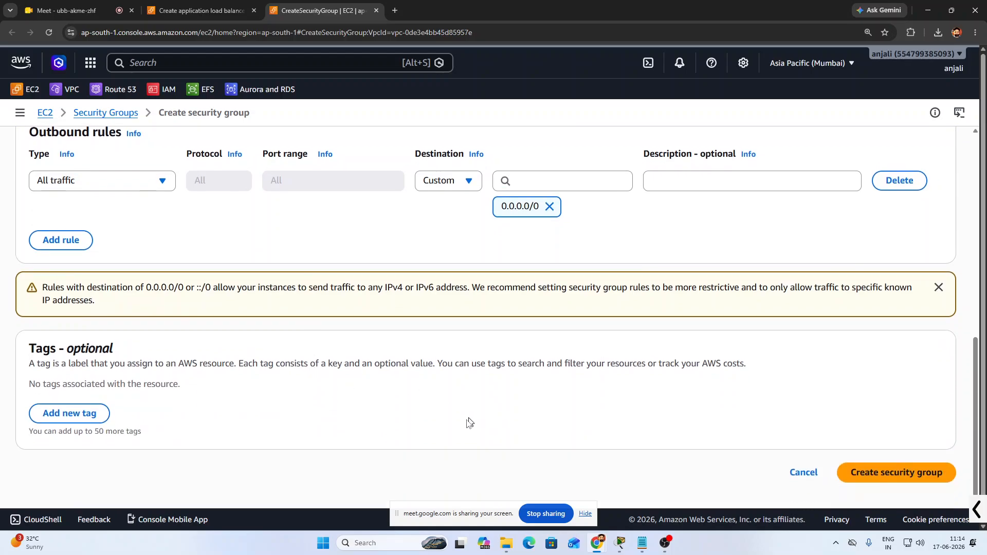
left_click(871, 471)
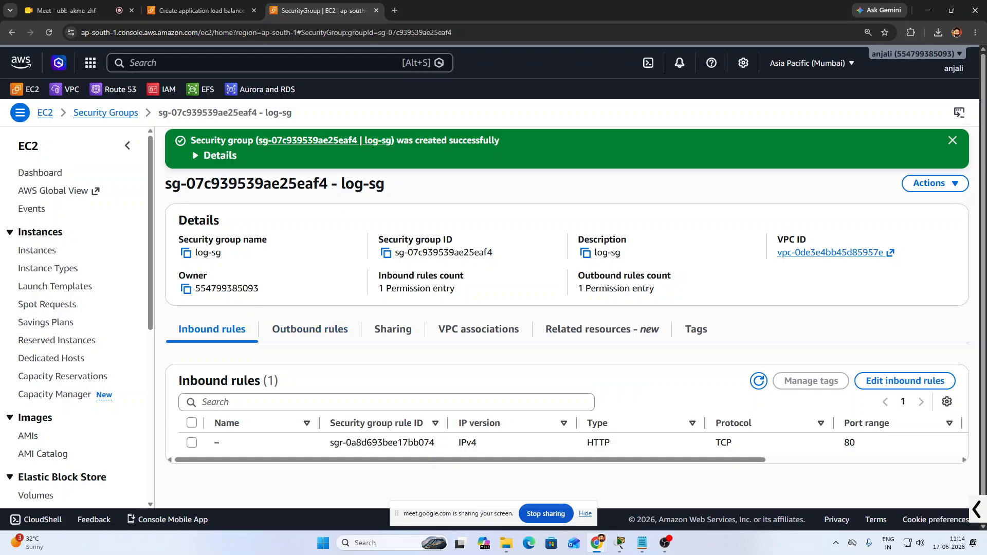
Replace the load balancer's default security group with log-sg
left_click(201, 10)
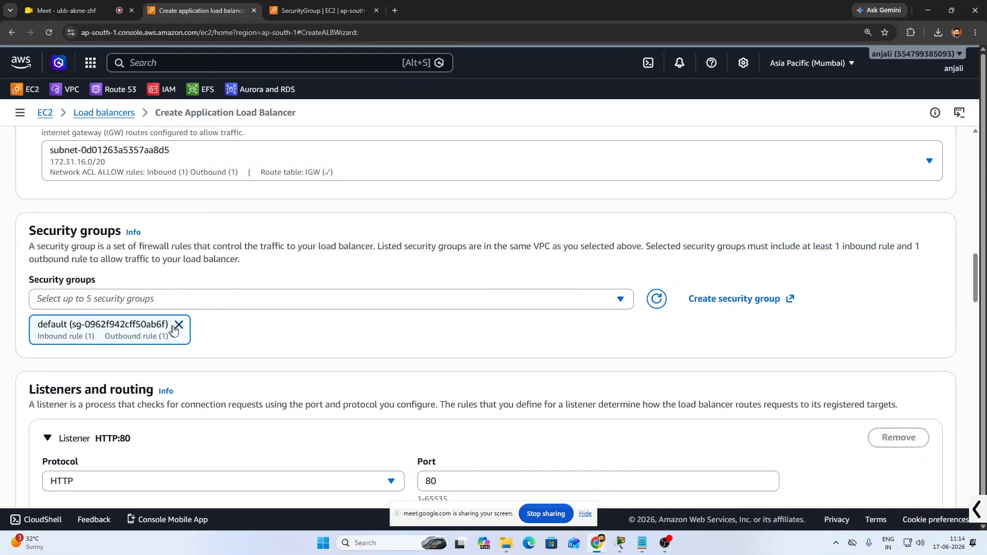
left_click(179, 325)
left_click(201, 306)
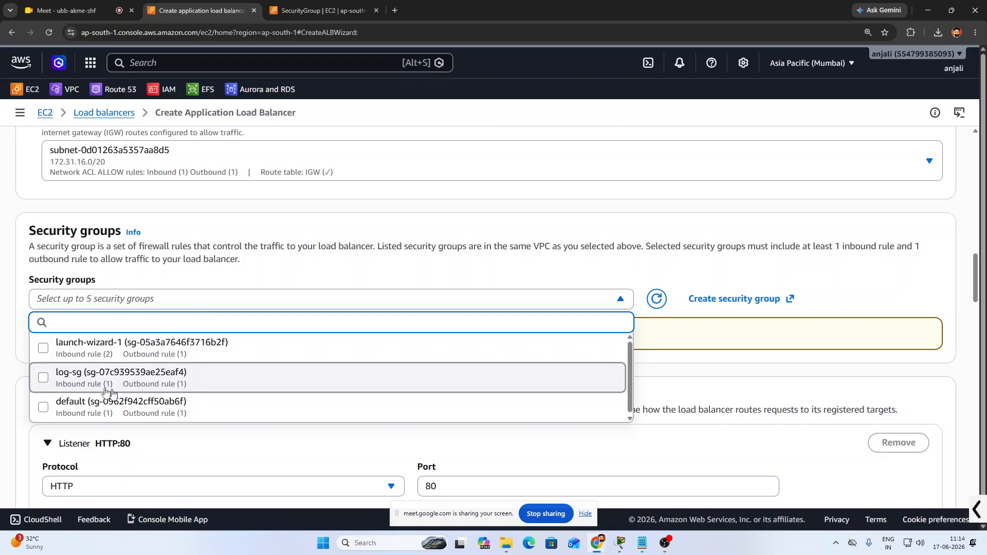
left_click(52, 379)
left_click(679, 345)
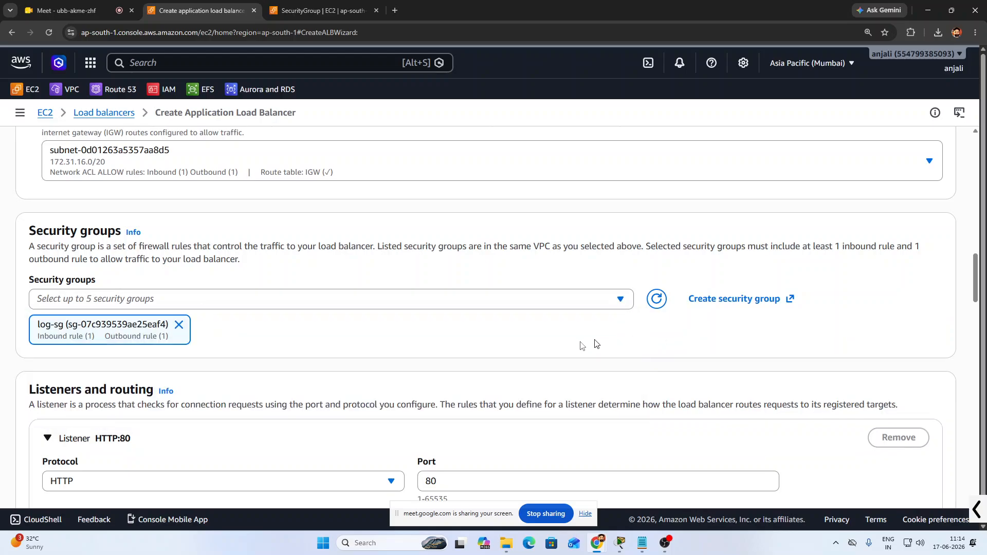
Forward the listener to the LOG-LB target group and turn on stickiness
scroll(473, 352, "down", 2)
scroll(244, 325, "down", 2)
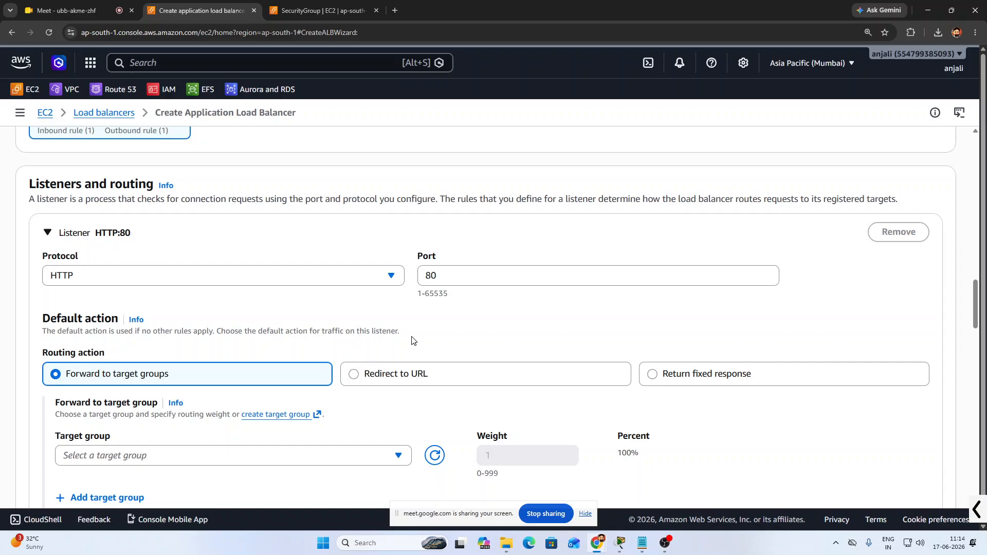
scroll(407, 341, "down", 3)
left_click(161, 300)
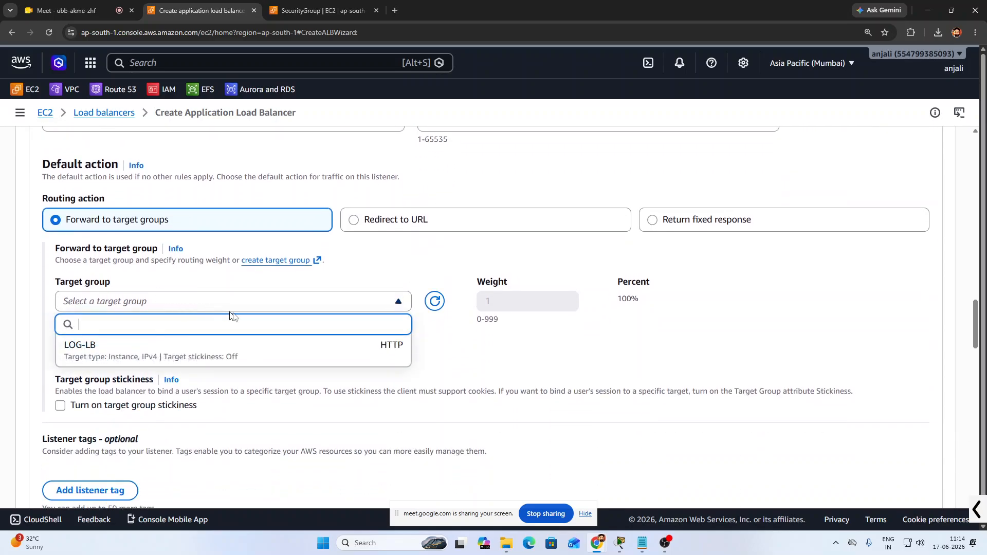
left_click(135, 355)
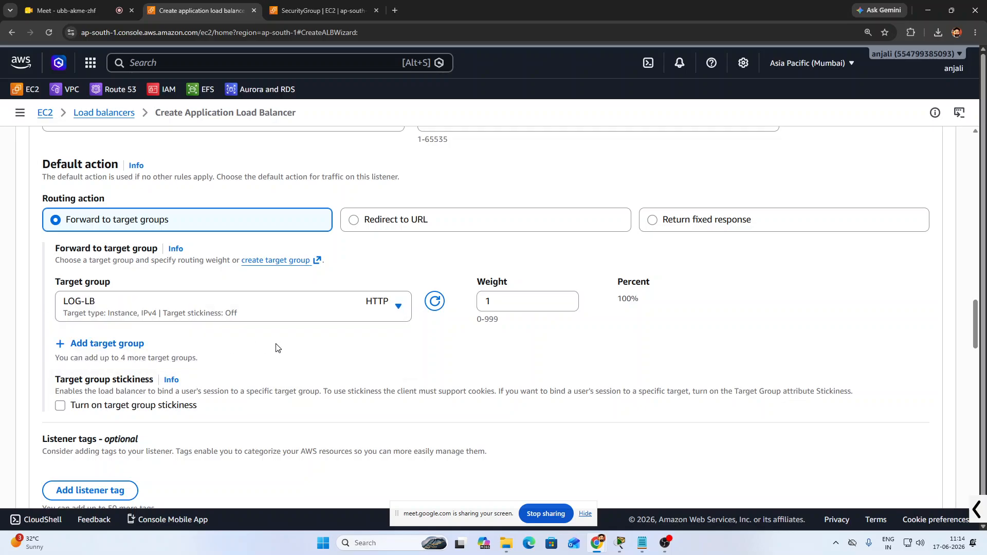
scroll(276, 344, "down", 2)
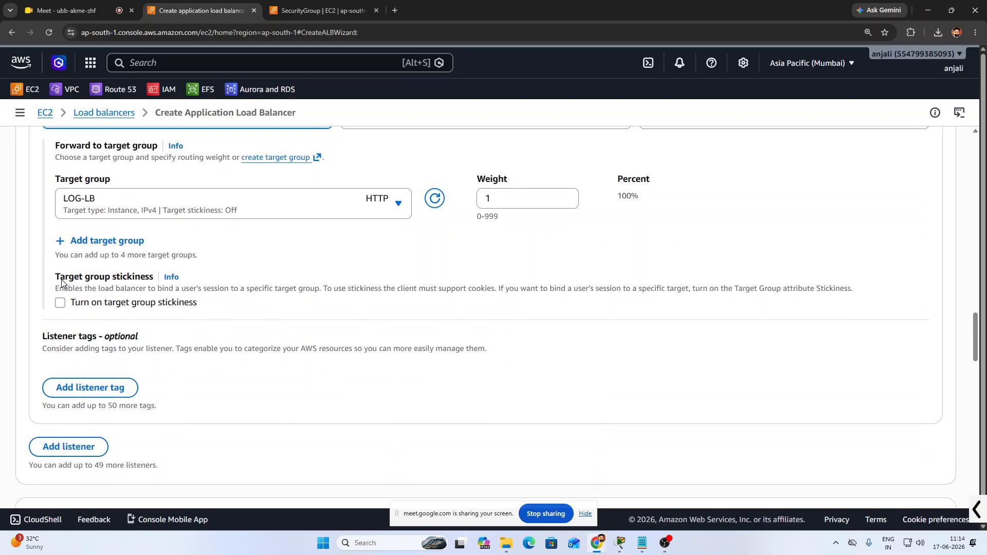
left_click_drag(60, 282, 153, 282)
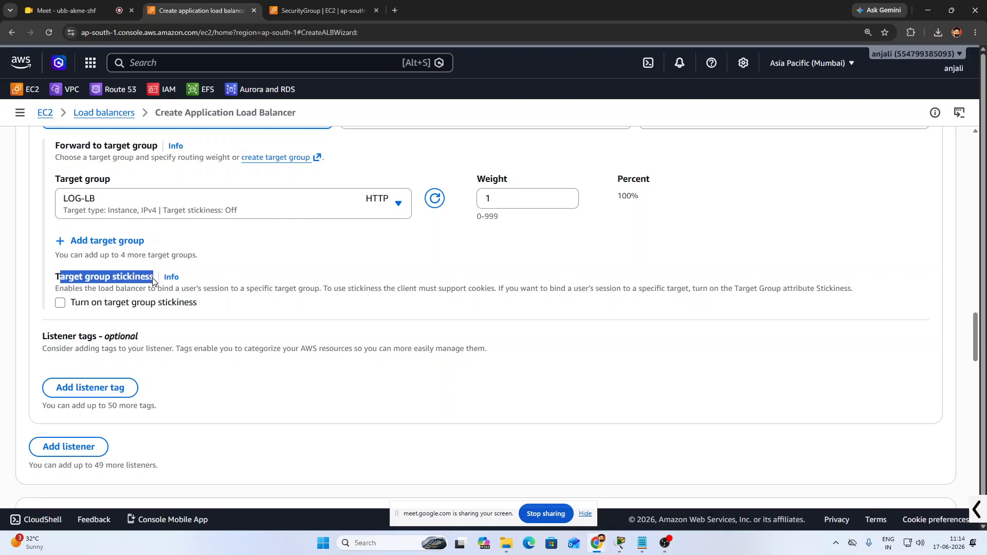
left_click(153, 281)
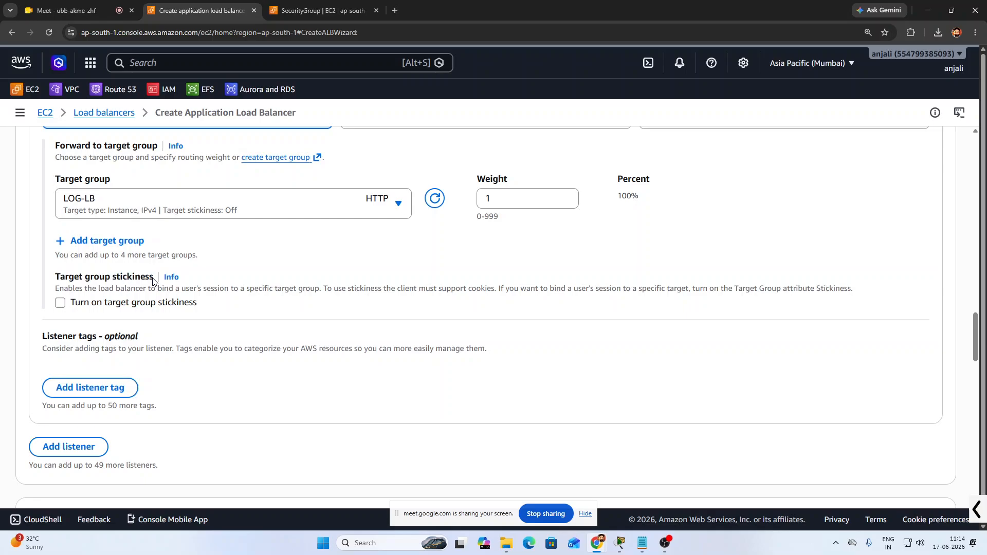
left_click(61, 303)
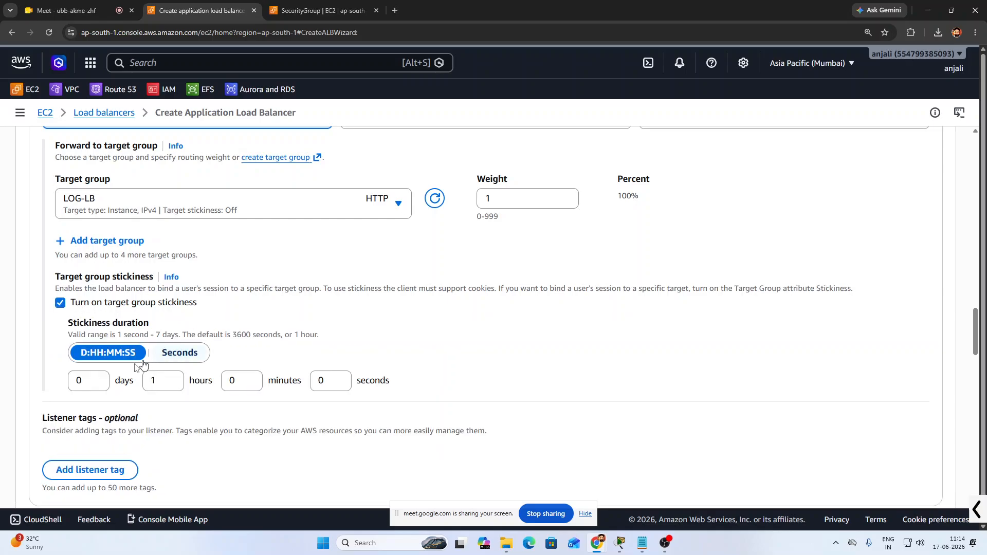
scroll(137, 367, "down", 2)
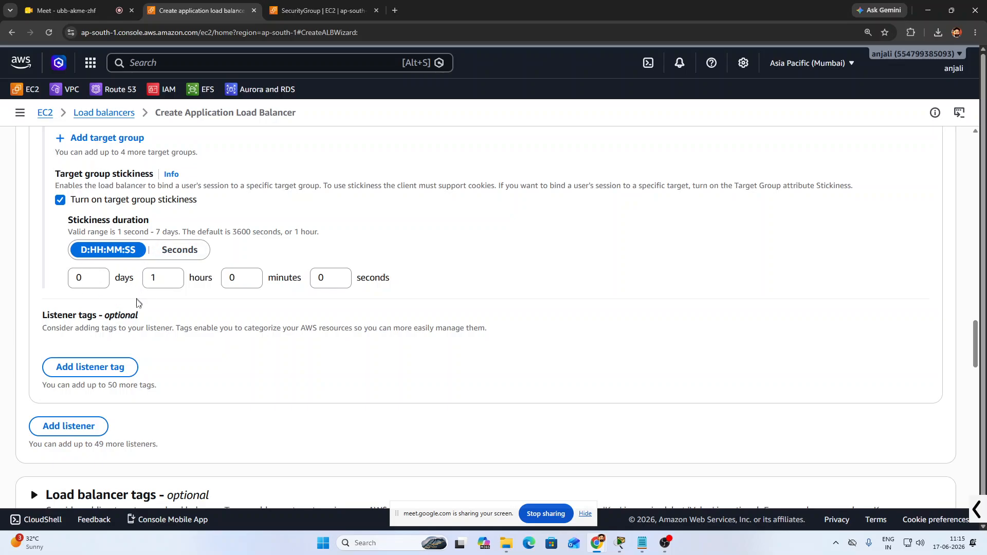
Set the stickiness duration to 1 day and 0 hours
double_click(151, 279)
type("0")
left_click(80, 278)
type("1")
left_click(454, 280)
Create the ALB-Log load balancer and copy its DNS name
scroll(387, 326, "down", 2)
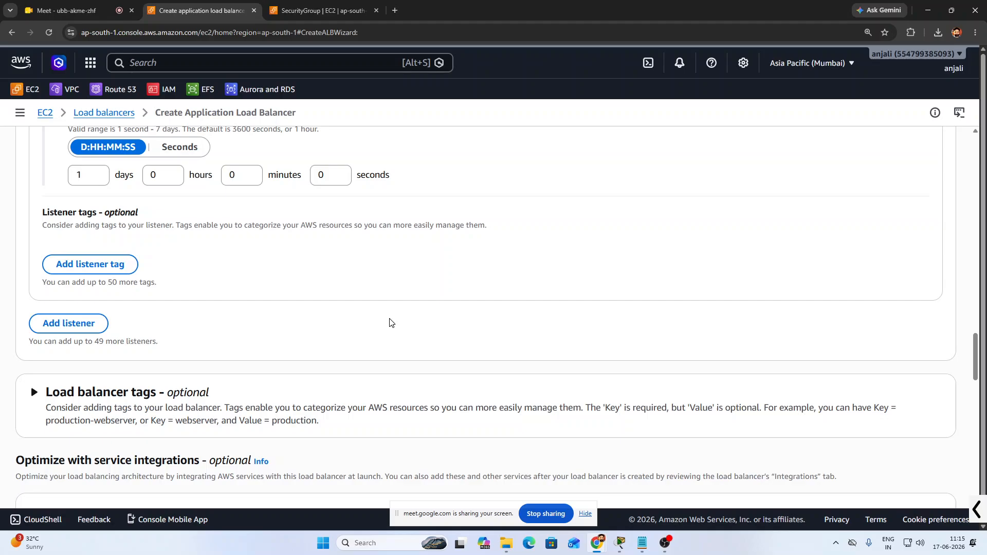
scroll(390, 322, "down", 3)
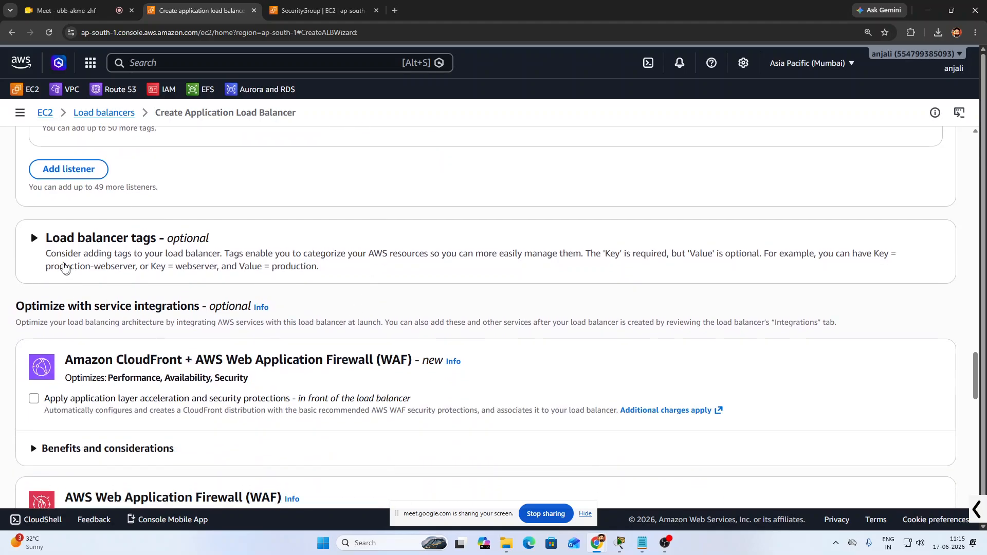
scroll(298, 386, "down", 15)
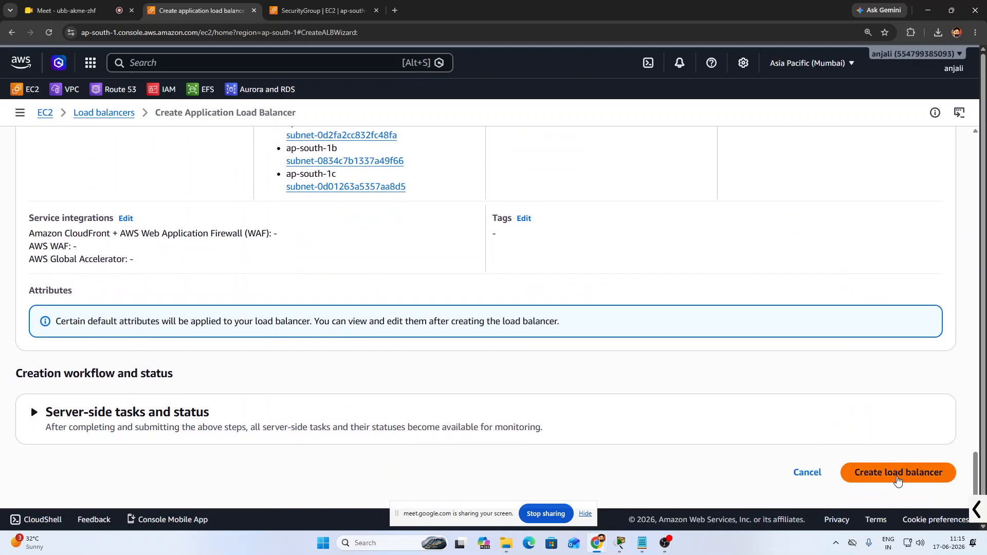
left_click(897, 480)
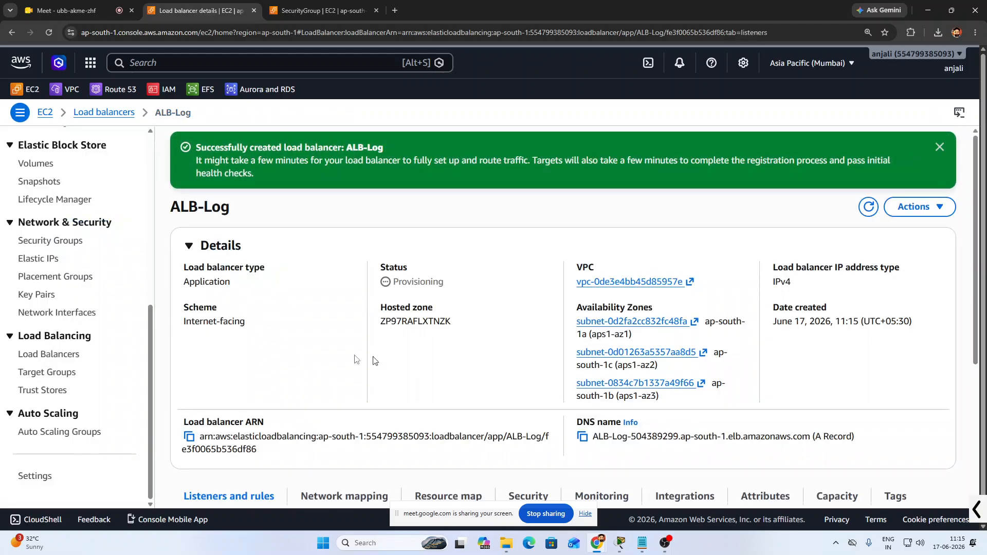
scroll(341, 364, "down", 3)
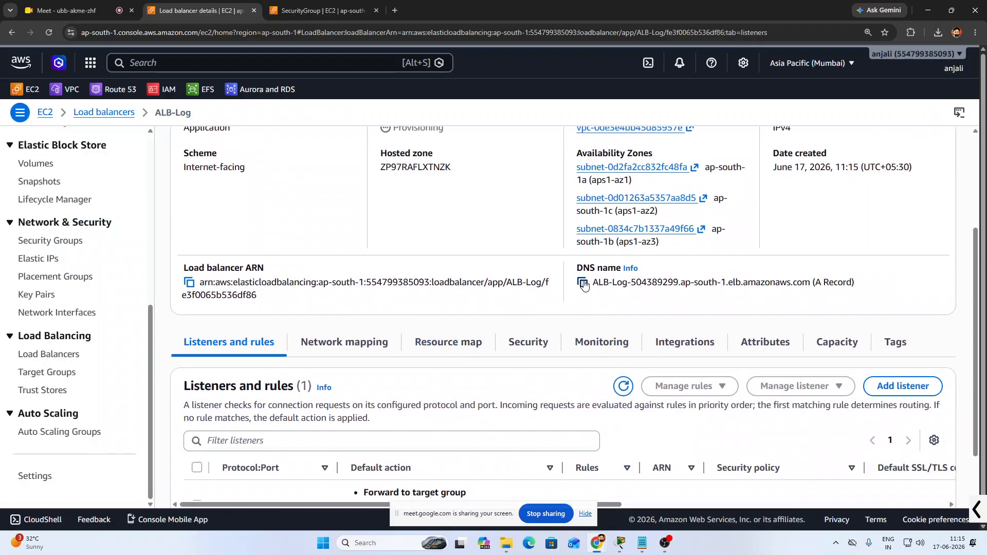
left_click(583, 282)
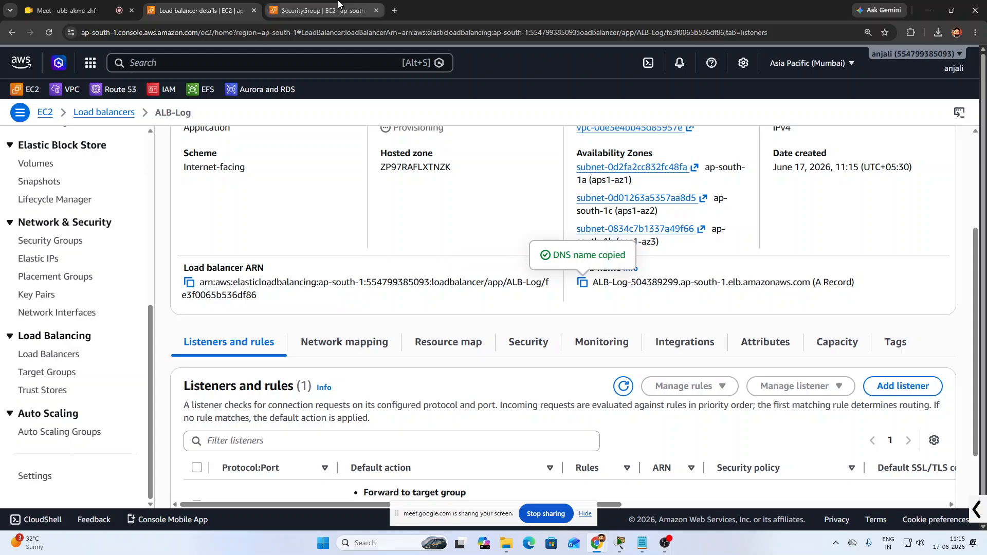
Paste the load balancer's DNS name into a new browser tab and load it
left_click(394, 11)
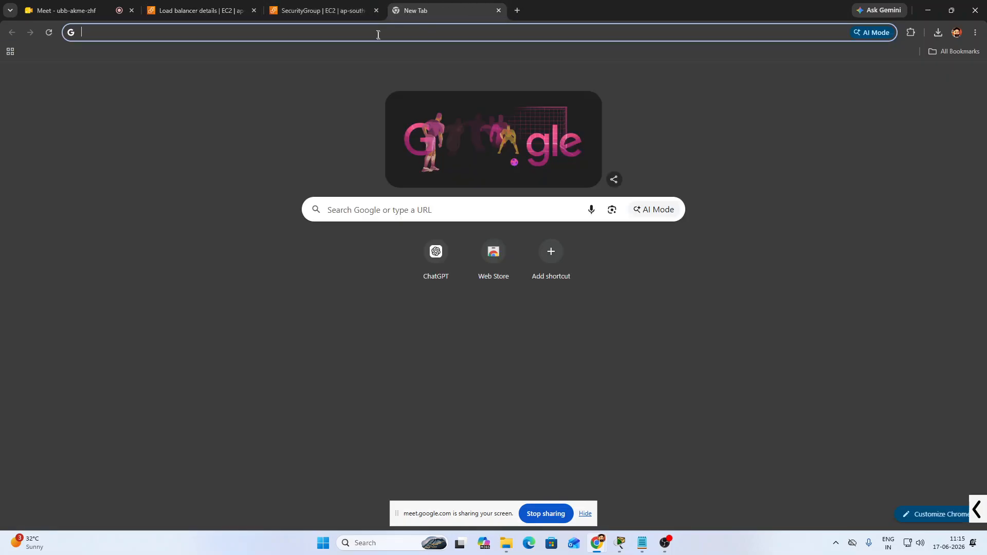
left_click(378, 34)
right_click(378, 34)
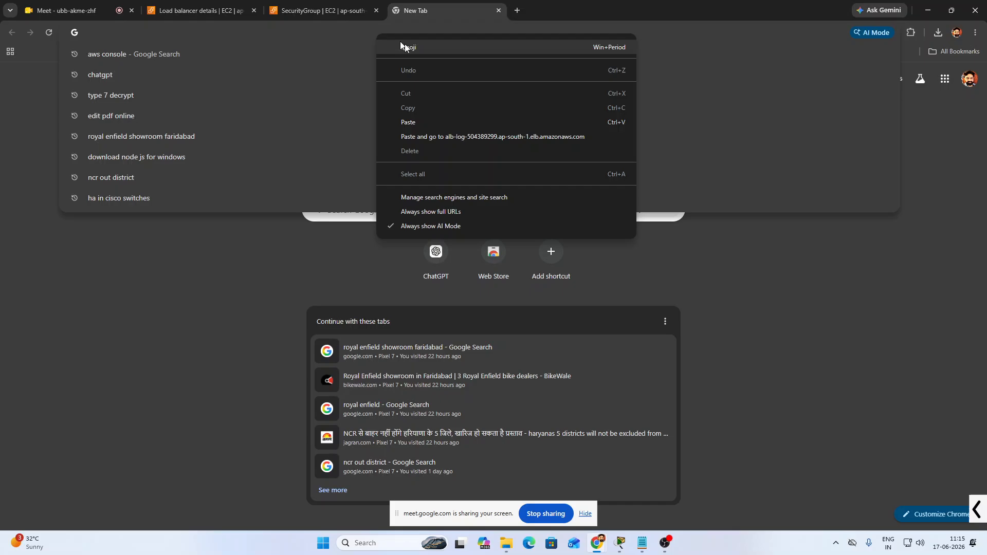
left_click(426, 137)
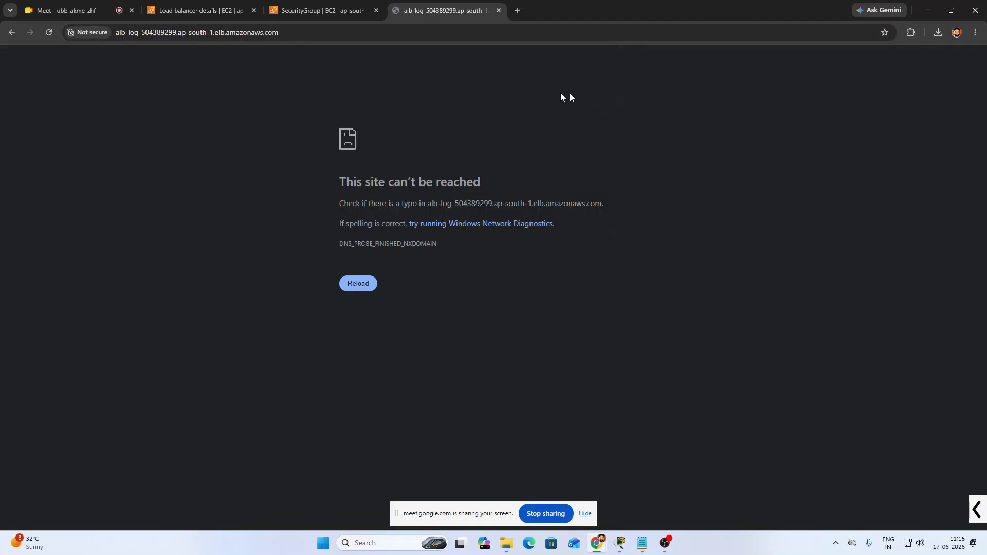
left_click(318, 34)
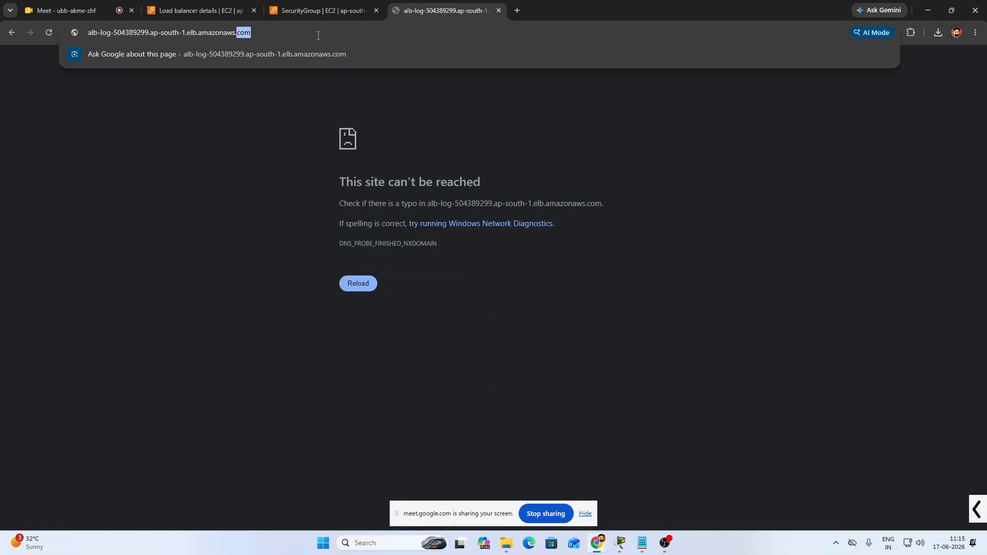
key("Home")
type("http://")
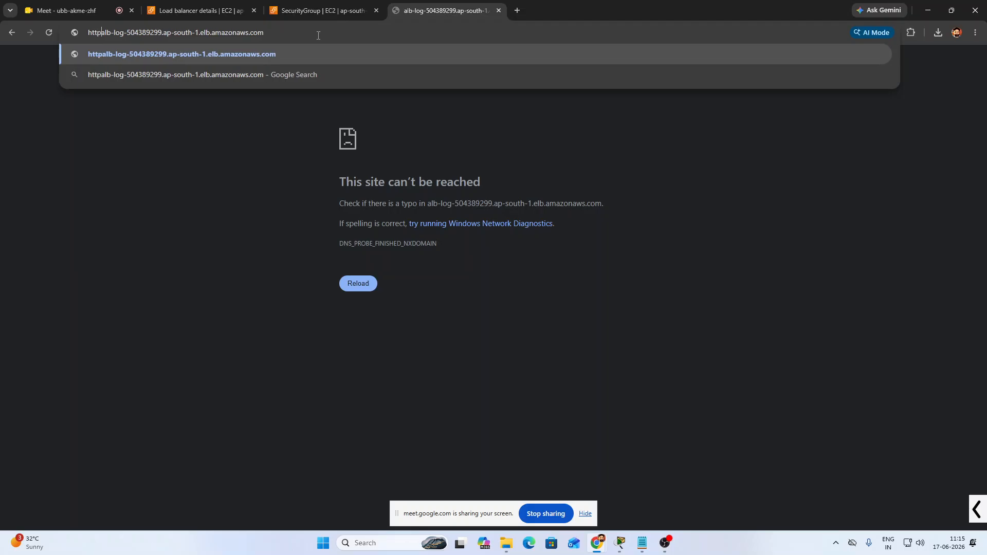
key("Return")
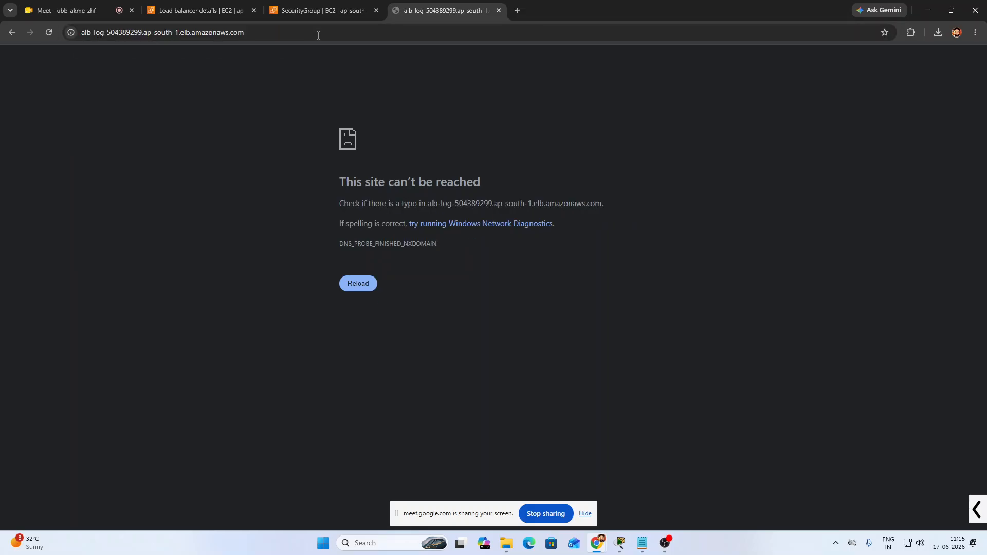
left_click(327, 11)
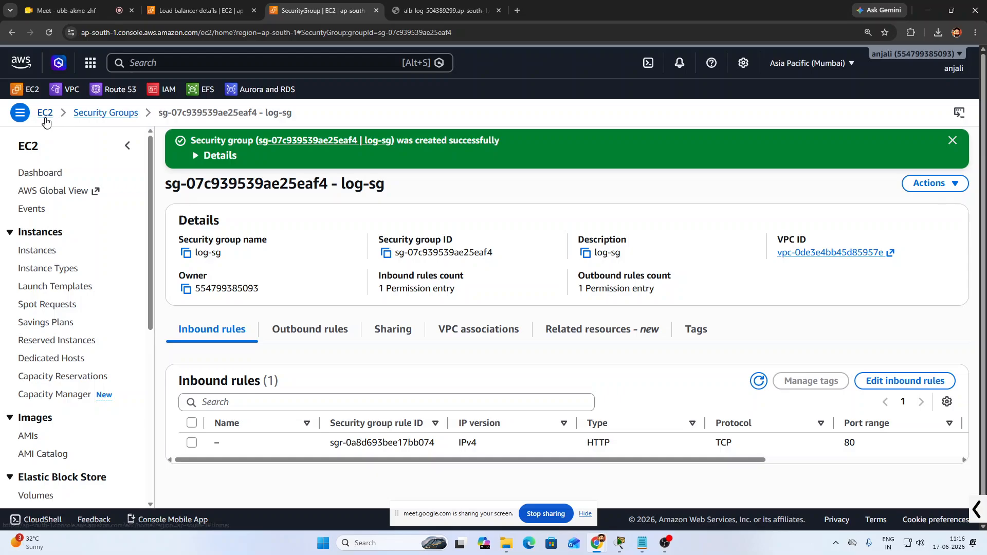
Refresh the ALB-Log details several times to confirm it is still Provisioning
left_click(239, 5)
scroll(271, 258, "up", 3)
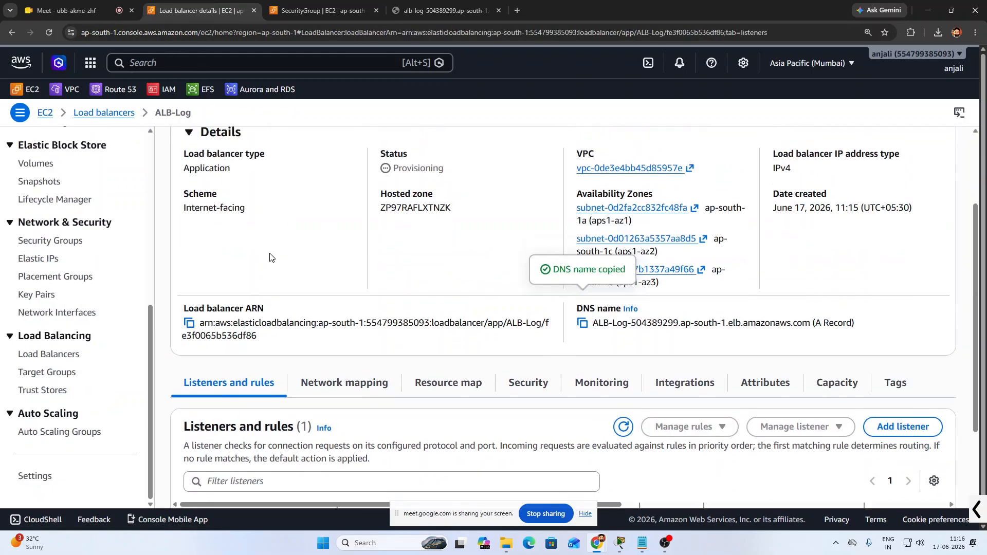
left_click_drag(395, 280, 457, 292)
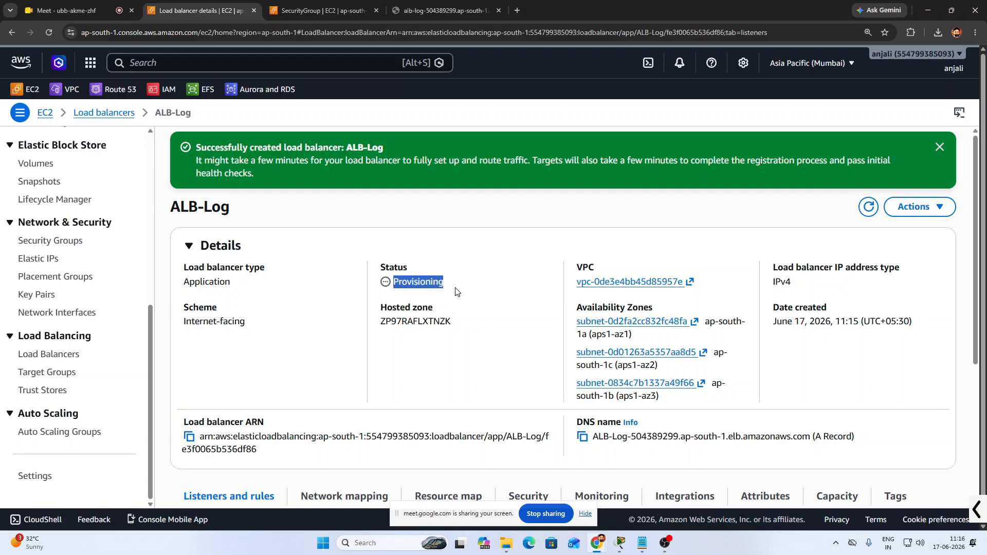
left_click(870, 208)
left_click(870, 209)
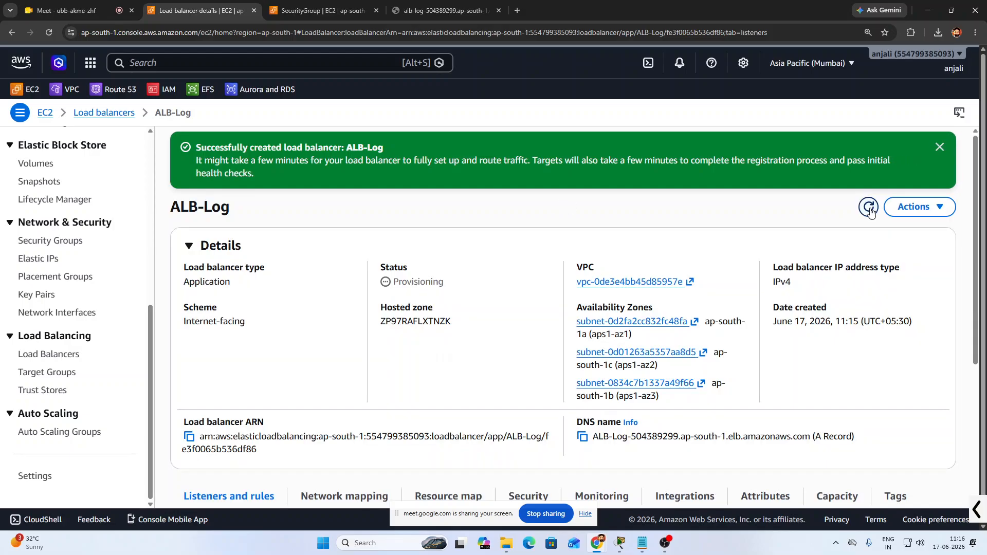
left_click(870, 208)
key("ctrl+a")
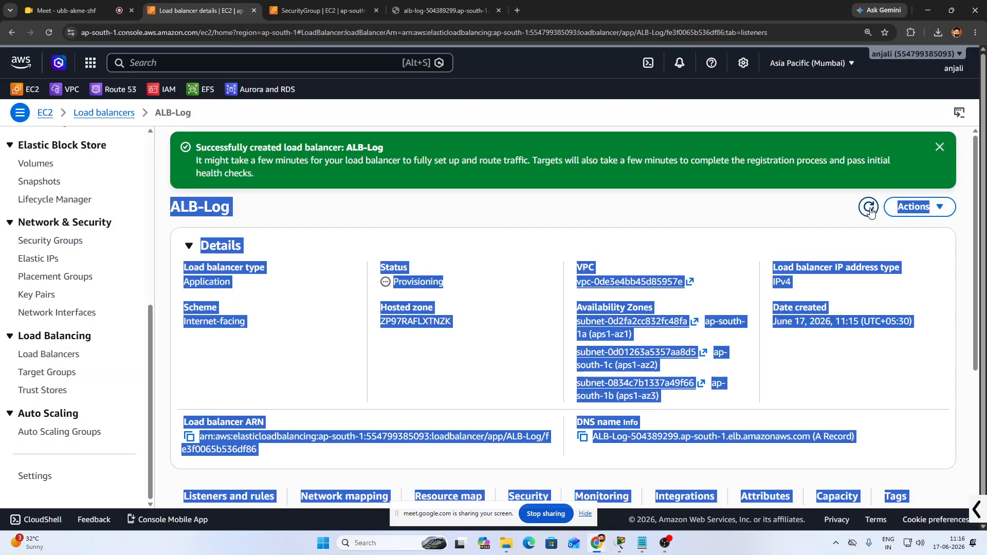
Copy server1's public IPv4 address 13.126.56.126 from the Instances list and open a new tab
left_click(297, 10)
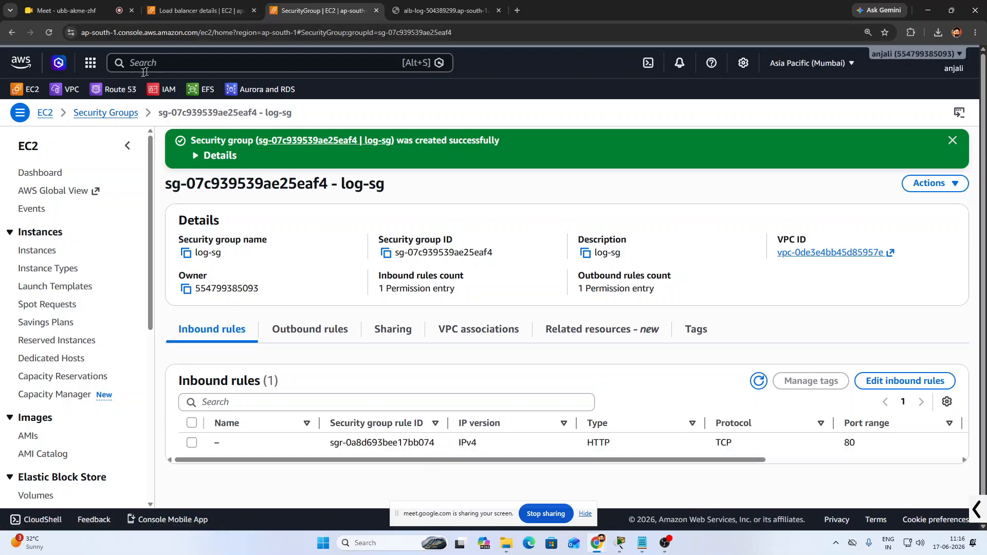
left_click(45, 113)
left_click(40, 250)
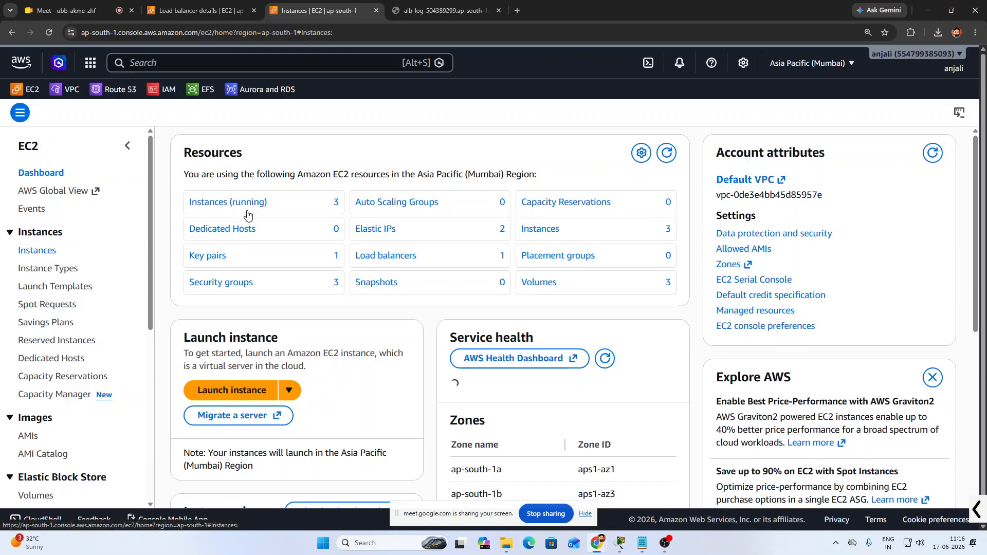
left_click(184, 225)
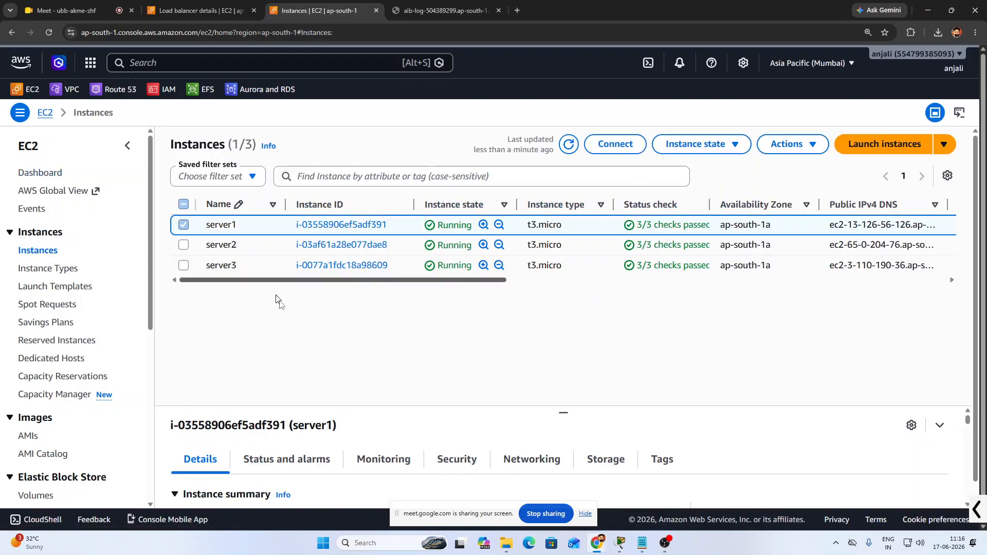
scroll(344, 418, "down", 1)
scroll(453, 461, "down", 3)
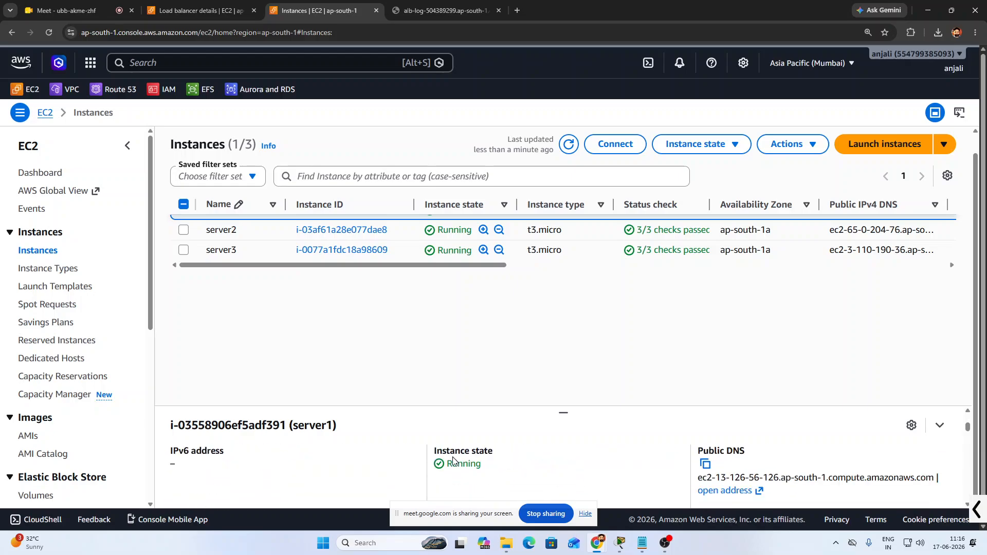
scroll(448, 466, "up", 3)
scroll(456, 473, "down", 2)
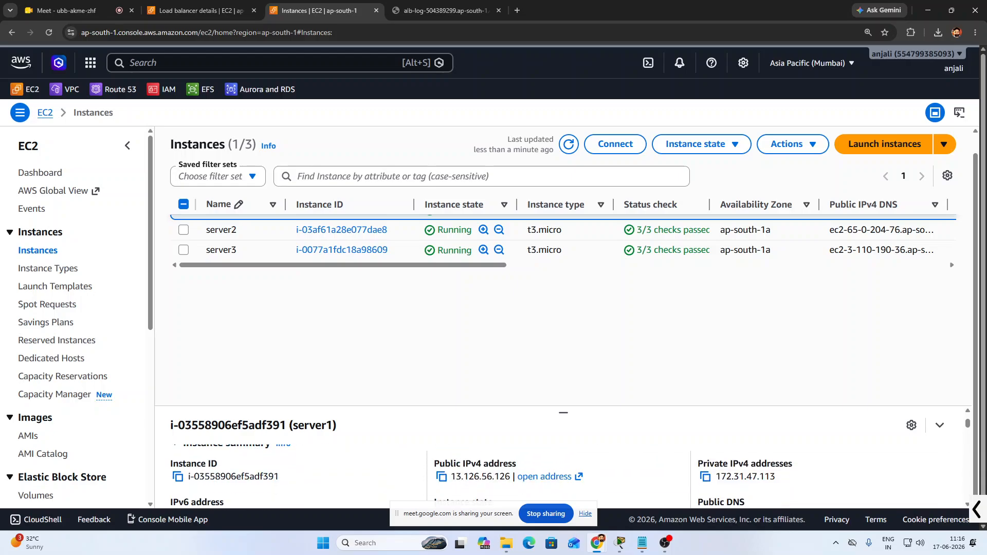
left_click(440, 479)
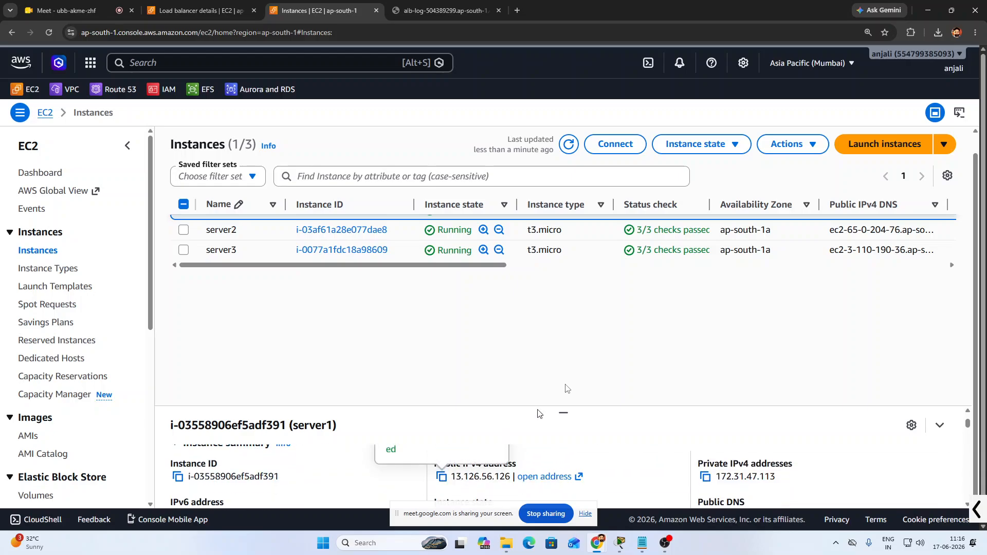
left_click(517, 11)
left_click(445, 33)
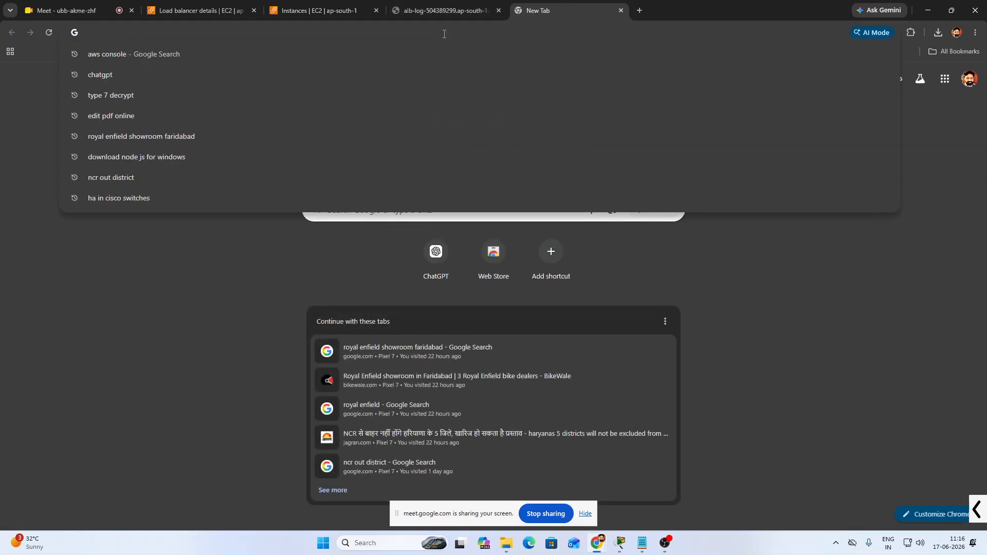
type("http")
type("://13.206.248.15")
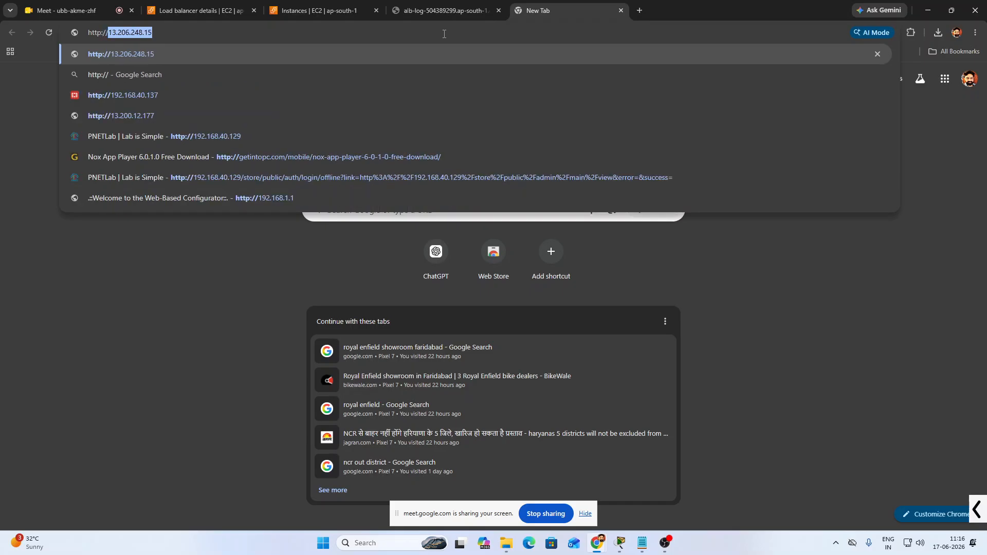
key("ctrl+v")
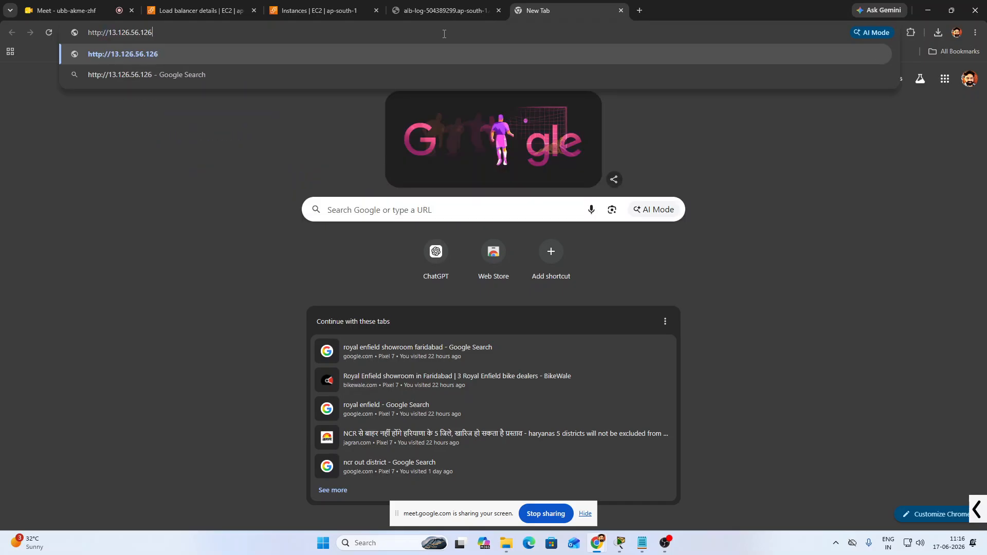
key("Return")
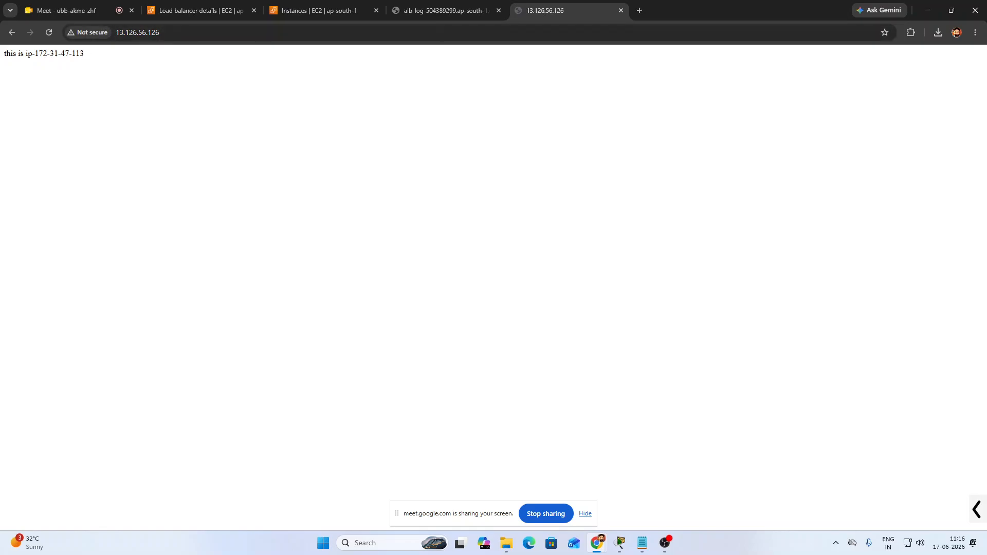
left_click_drag(89, 56, 10, 53)
key("ctrl+plus")
key("ctrl+plus")
key("ctrl+plus")
key("ctrl+plus")
key("ctrl+plus")
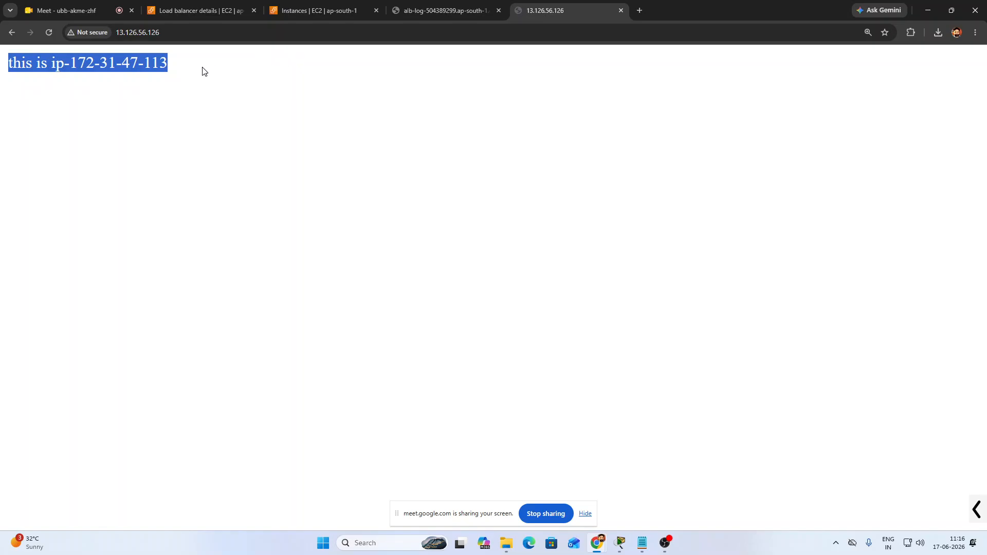
left_click_drag(174, 67, 1, 70)
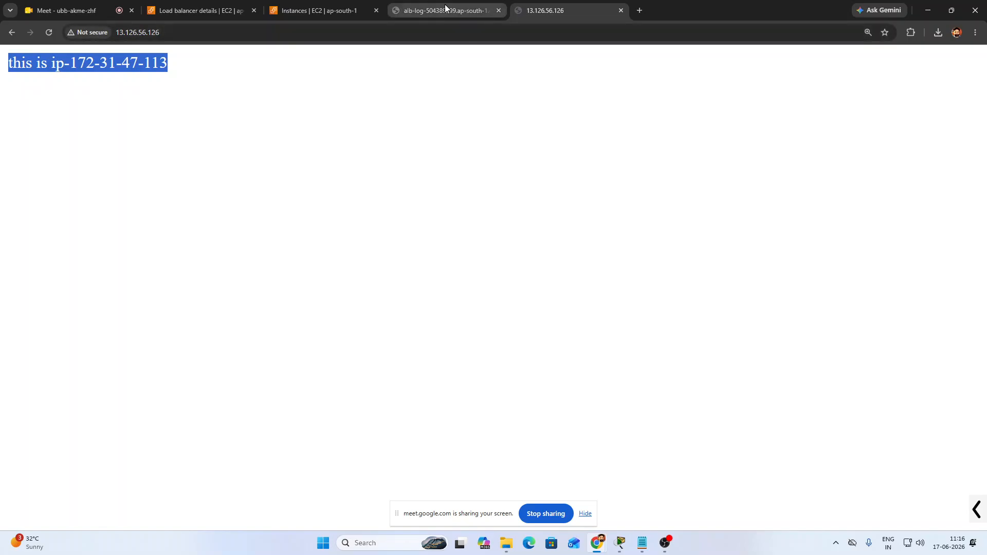
left_click(299, 10)
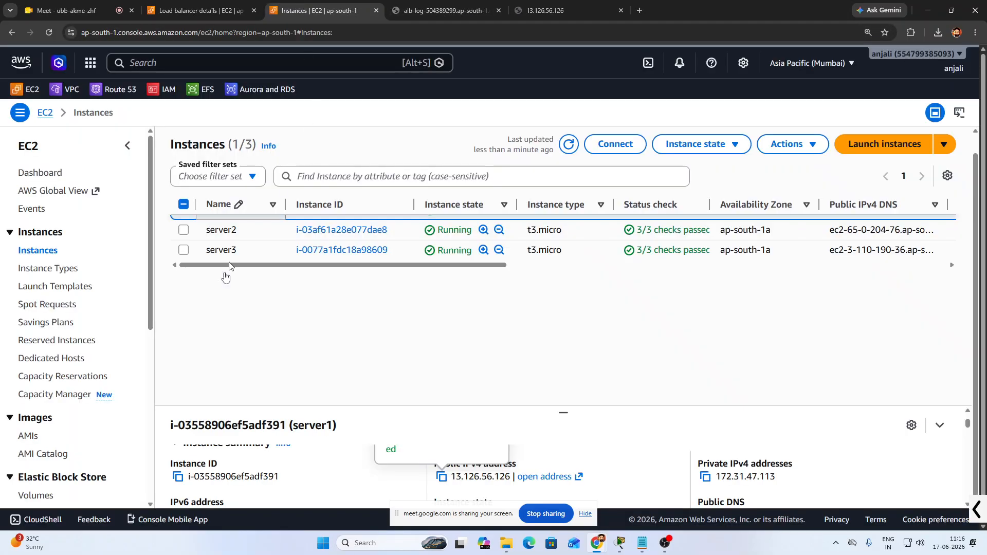
left_click(609, 145)
Connect to server1 through EC2 Instance Connect with the default ubuntu username
scroll(750, 410, "down", 3)
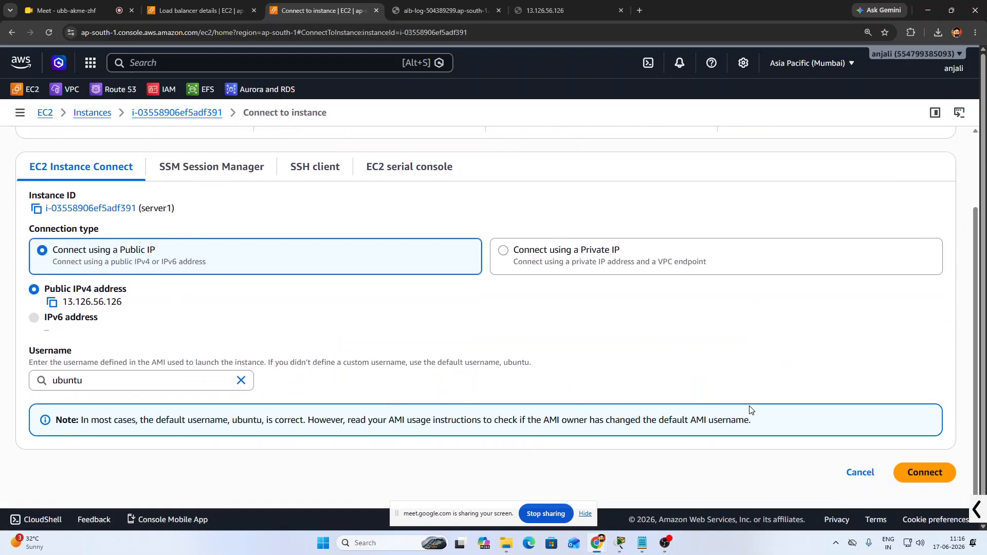
left_click(925, 473)
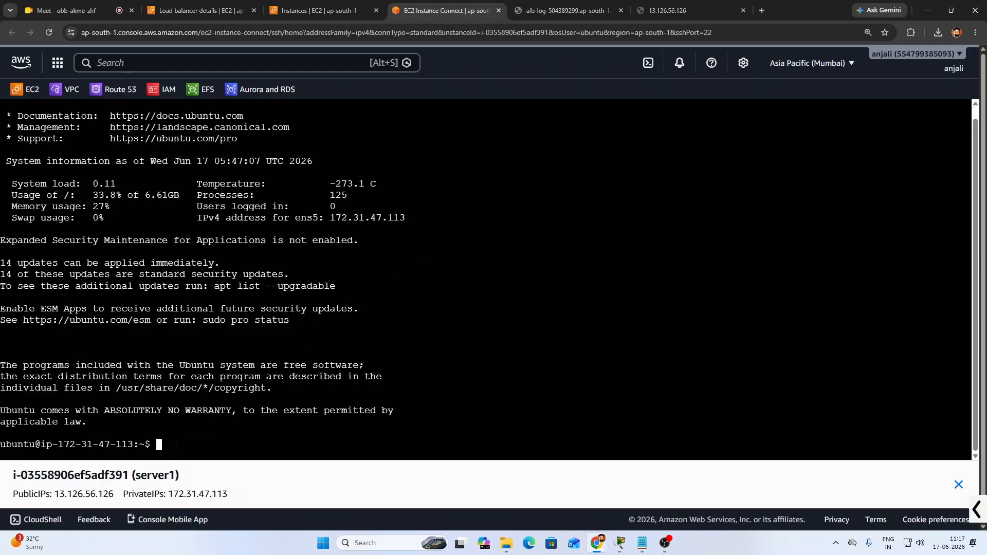
Zoom the terminal to 200% and switch to root with sudo su
key("ctrl+plus")
key("ctrl+plus")
key("ctrl+plus")
key("ctrl+plus")
key("ctrl+plus")
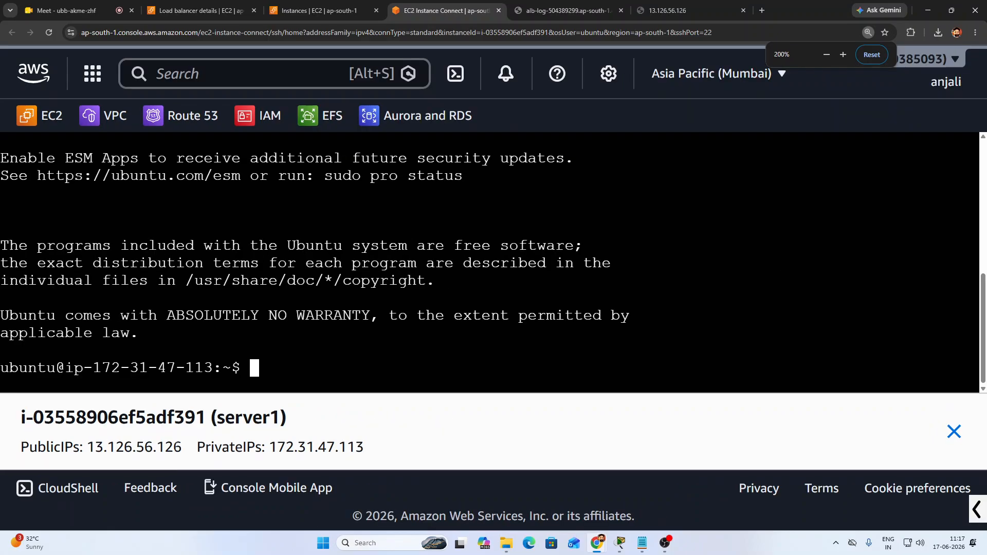
type("sudo ")
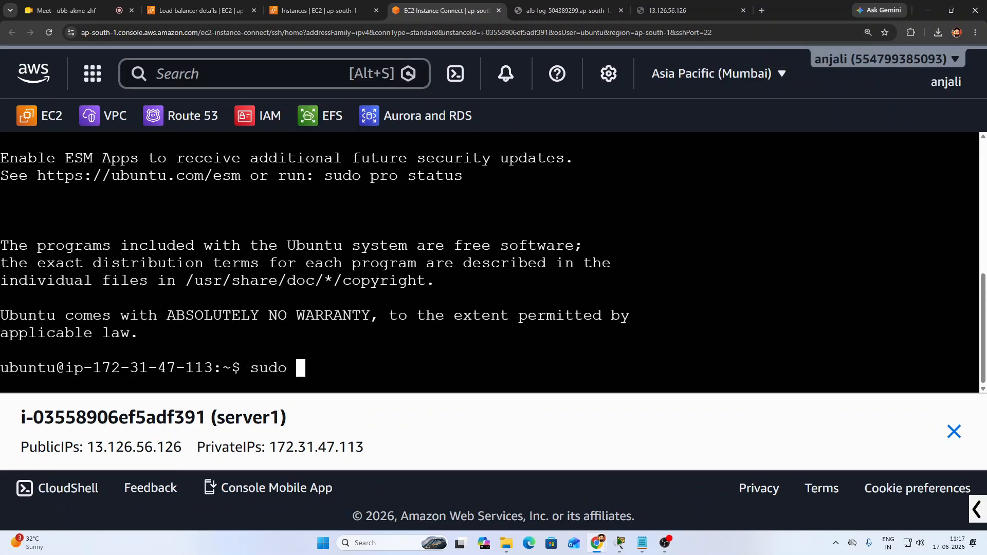
type("su")
key("Return")
key("Return")
key("Return")
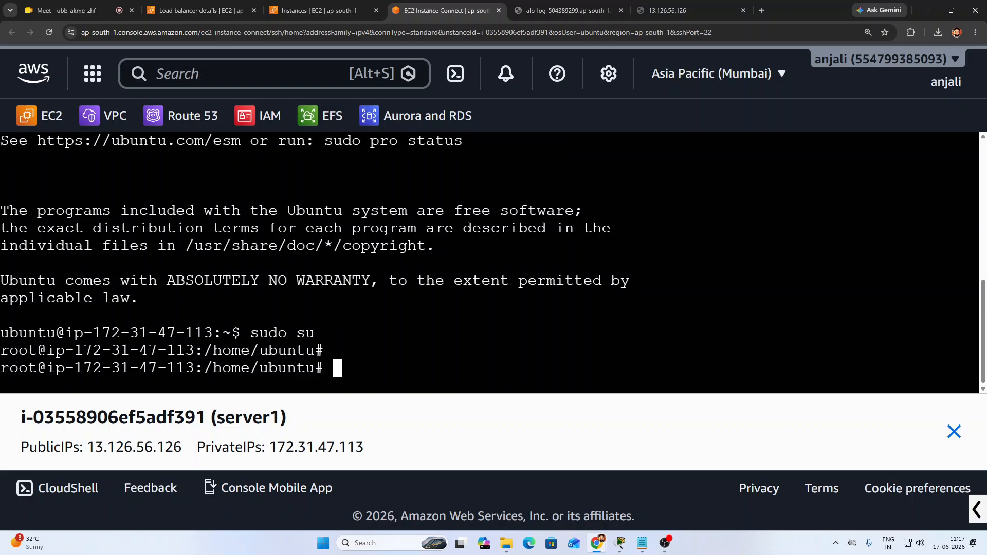
Change into /var/log/nginx/ and type tail -f *.log at the prompt
type("cd")
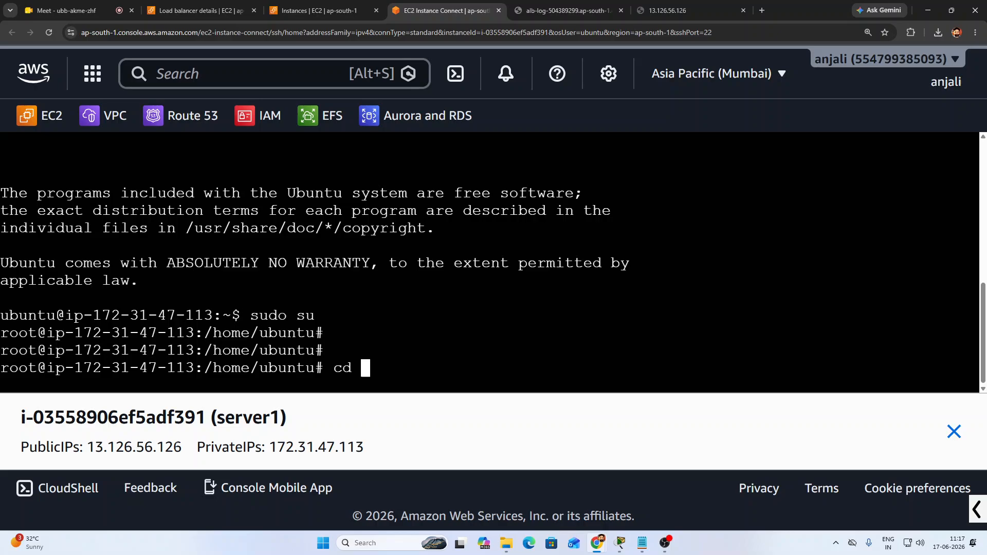
type(" /var/ngi")
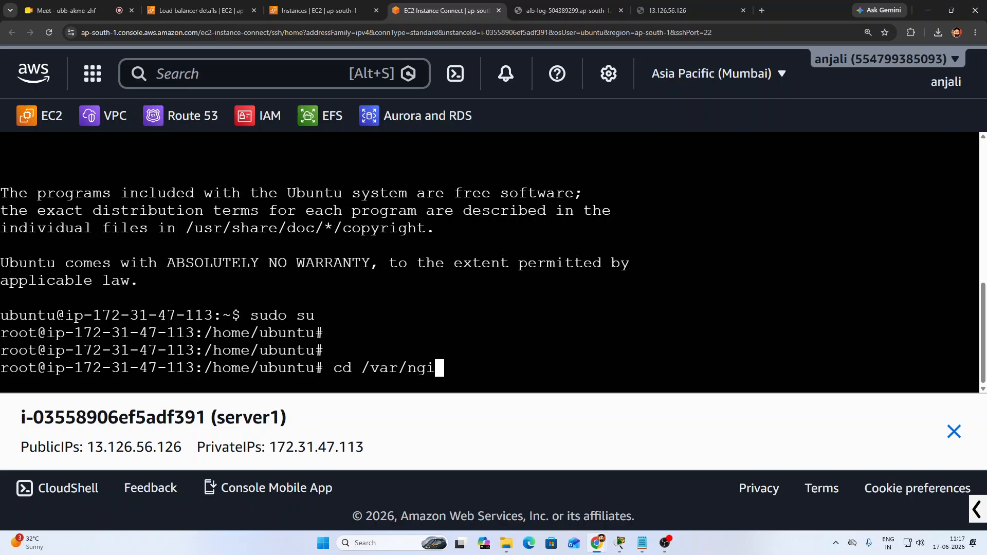
type("n")
key("BackSpace")
key("BackSpace")
key("BackSpace")
key("BackSpace")
type("log/nginx/")
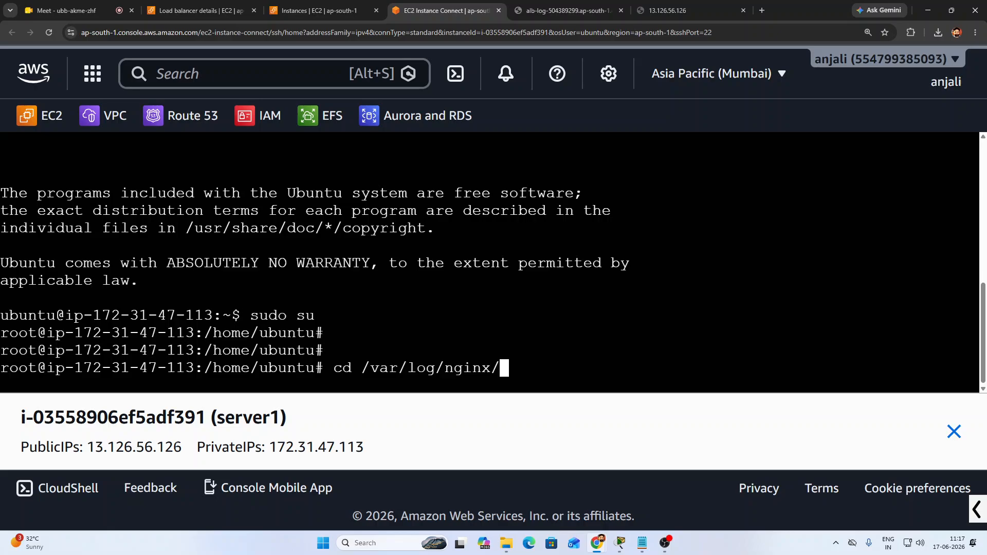
key("Return")
key("Return")
key("Return")
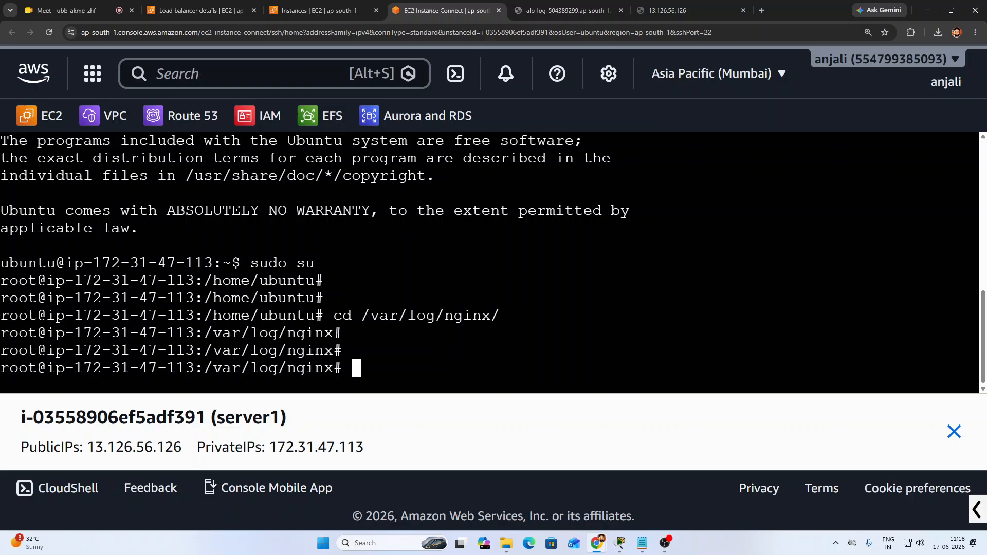
type("tail -f *")
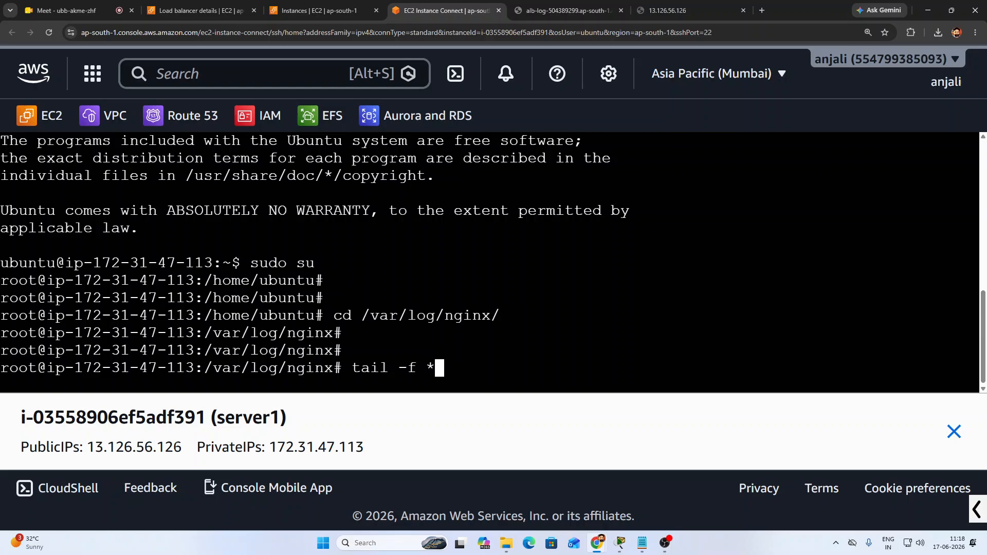
type(".log")
Run tail -f *.log and inspect the access.log and error.log headers
key("Return")
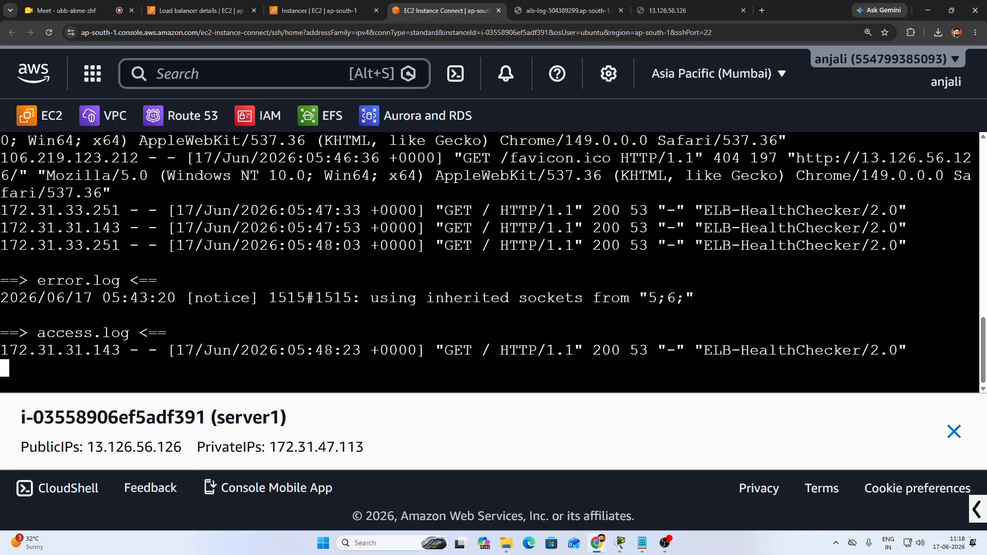
left_click_drag(40, 336, 119, 332)
left_click_drag(46, 282, 104, 283)
left_click(106, 296)
scroll(106, 295, "up", 2)
scroll(140, 331, "up", 1)
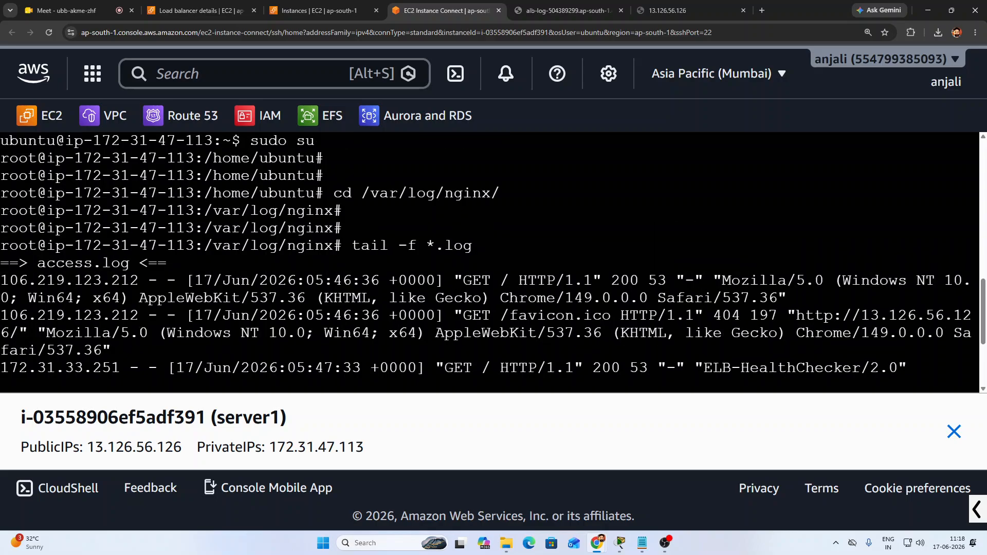
scroll(324, 342, "up", 1)
scroll(324, 342, "down", 4)
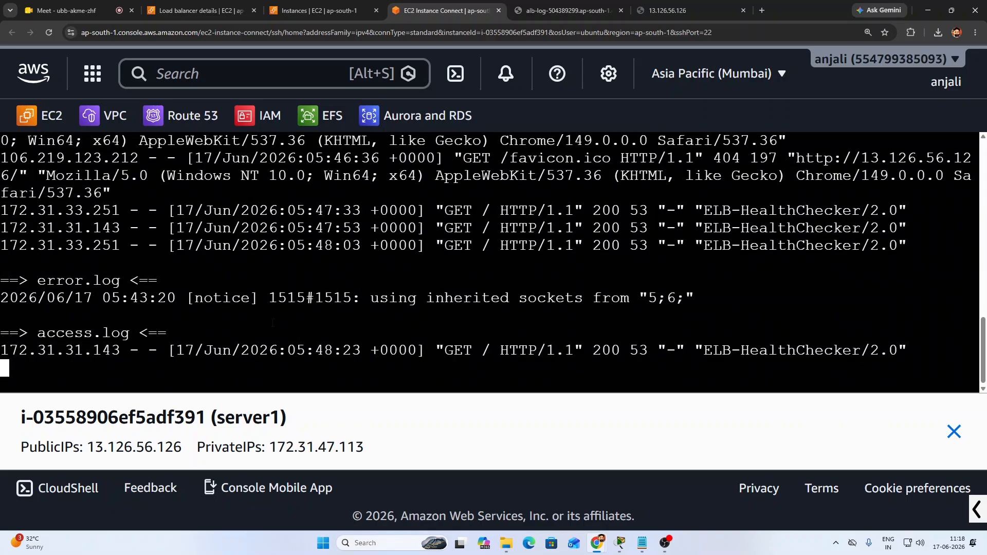
Point out the ELB-HealthChecker entries from 172.31.33.251 and their 200 status
left_click_drag(704, 350, 895, 352)
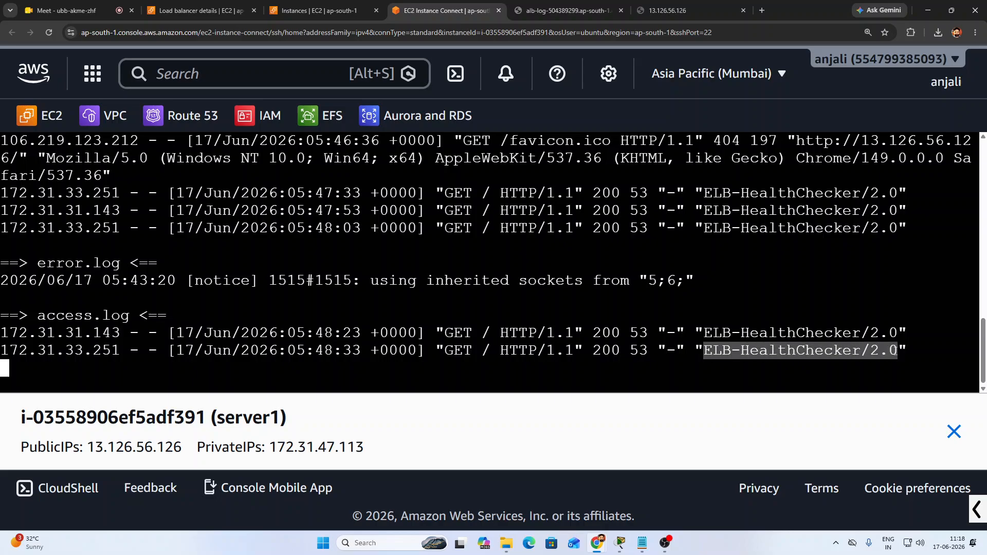
left_click(896, 351)
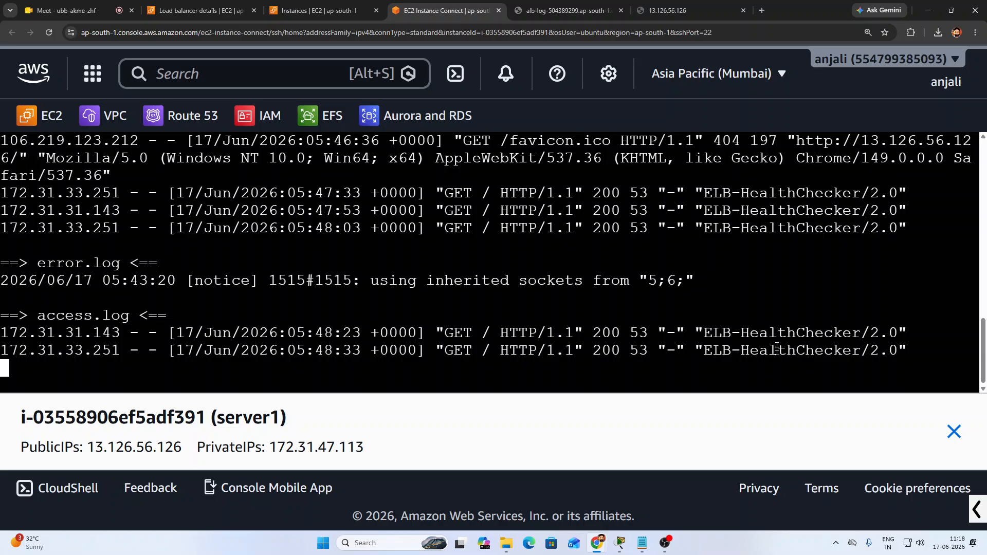
left_click_drag(1, 351, 119, 351)
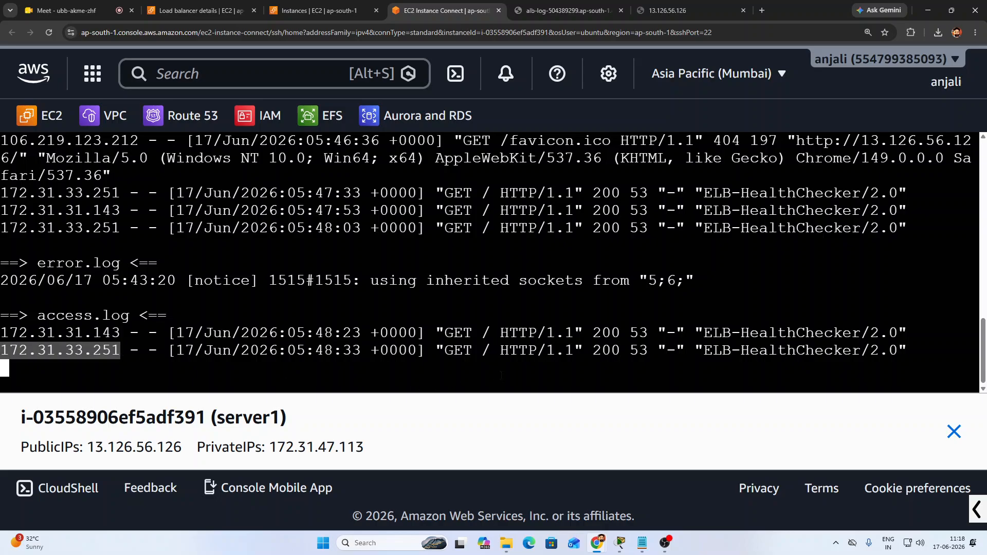
left_click(9, 351)
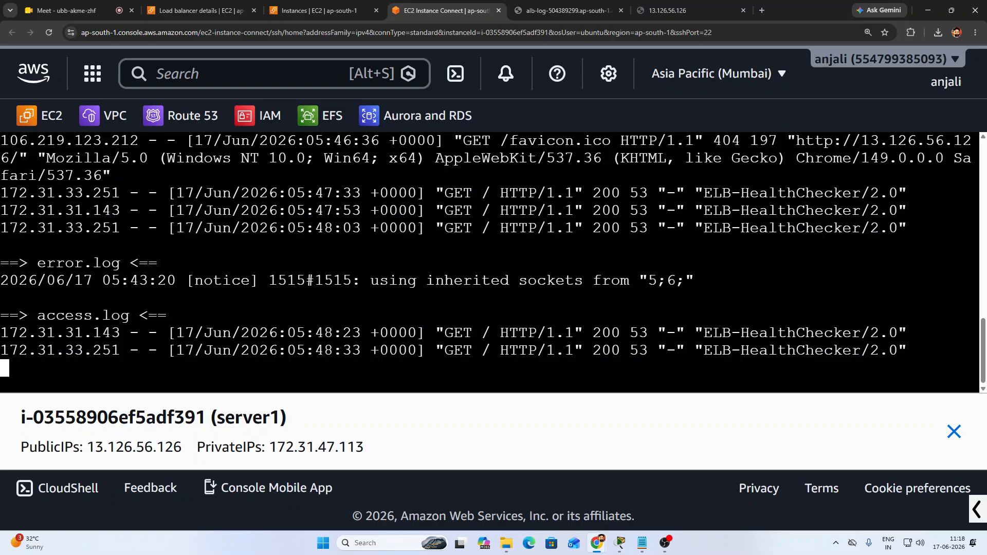
left_click_drag(10, 351, 130, 351)
mouse_move(565, 351)
left_mouse_down()
mouse_move(704, 334)
mouse_move(825, 352)
left_mouse_up()
left_click(827, 366)
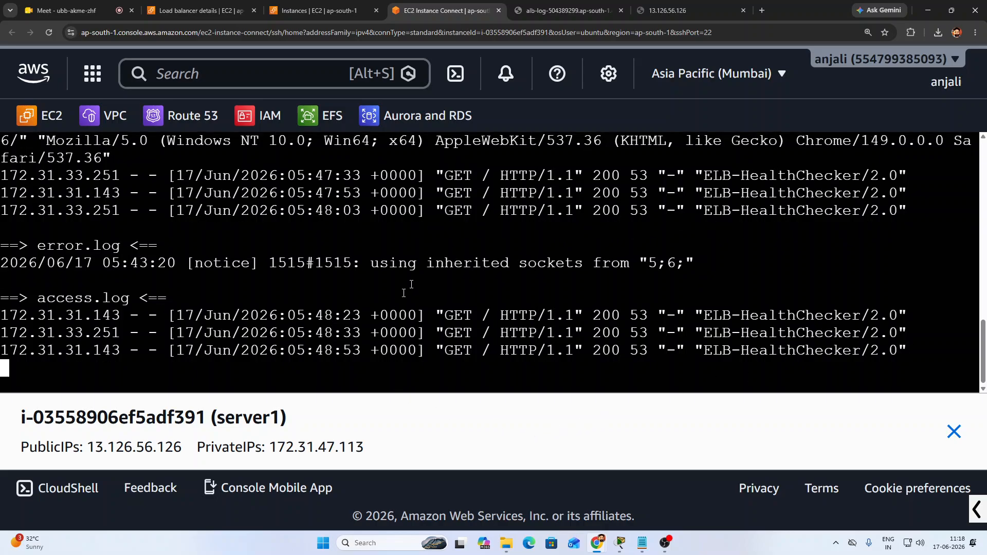
left_click(669, 10)
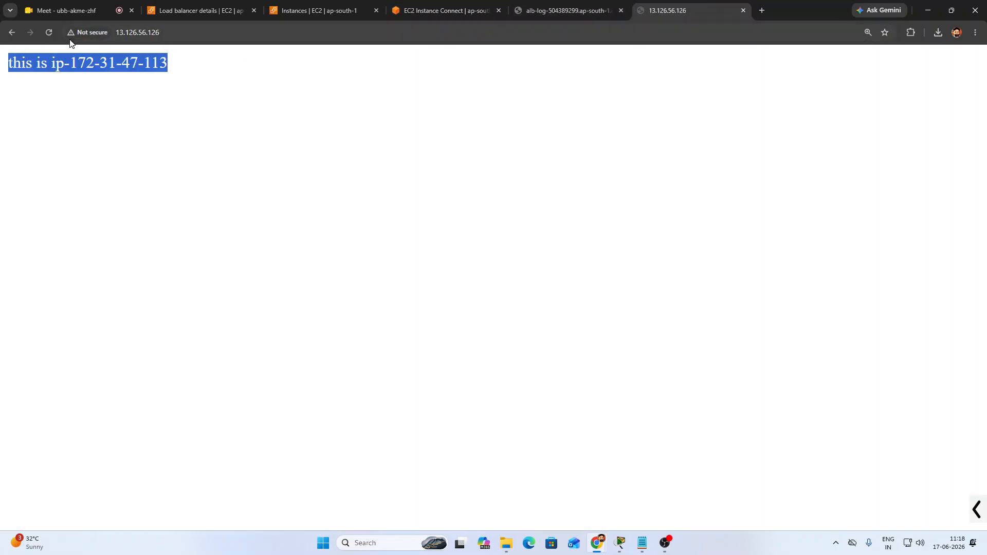
left_click(49, 31)
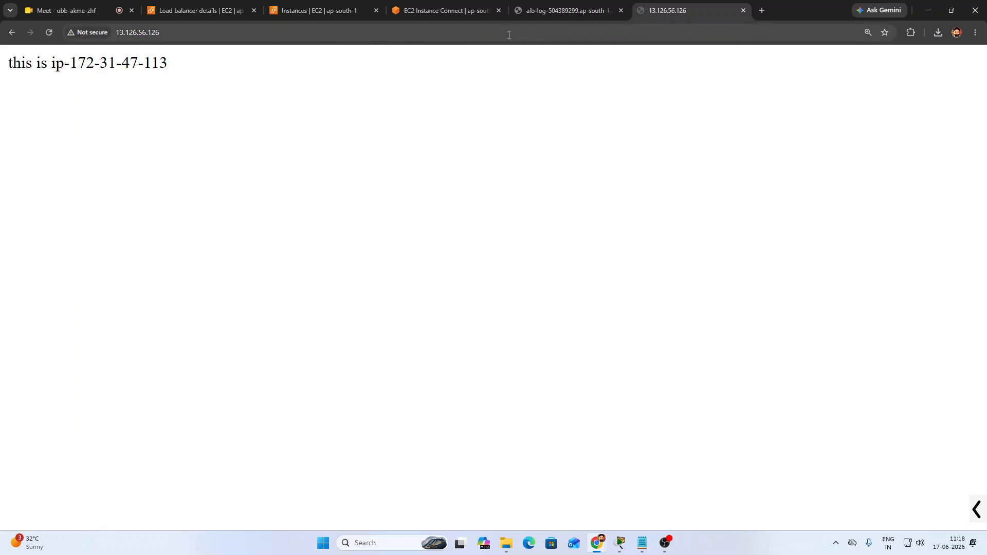
left_click(412, 11)
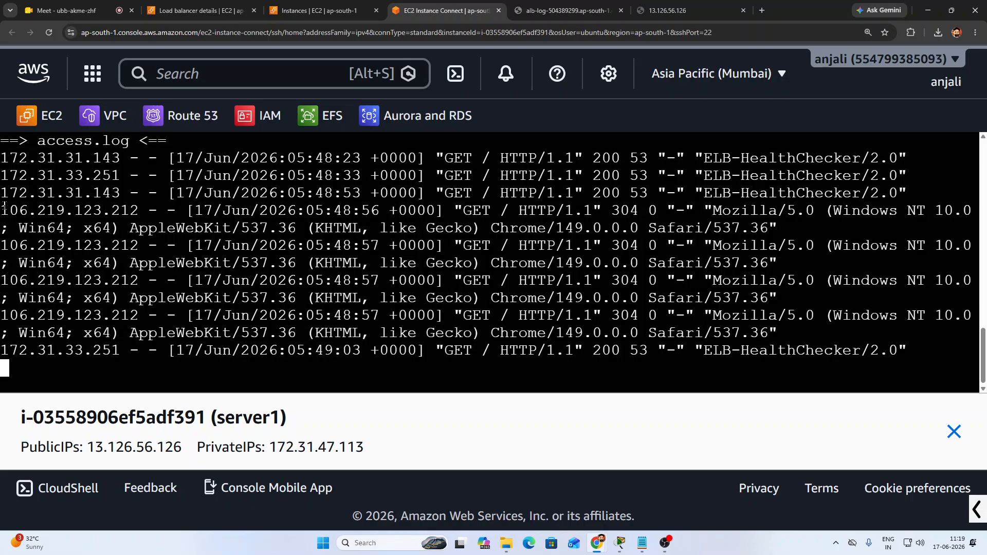
left_click_drag(4, 207, 139, 211)
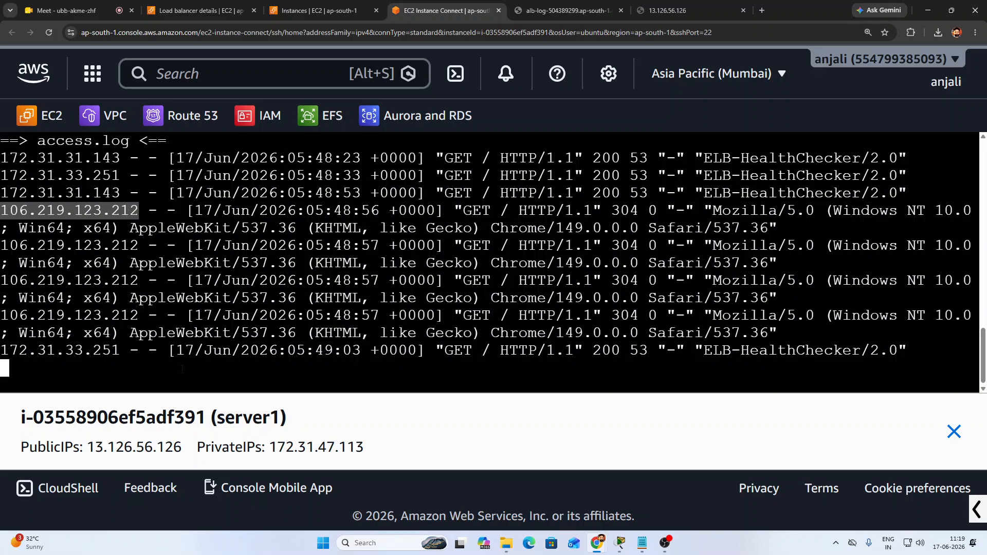
left_click(763, 11)
left_click(642, 30)
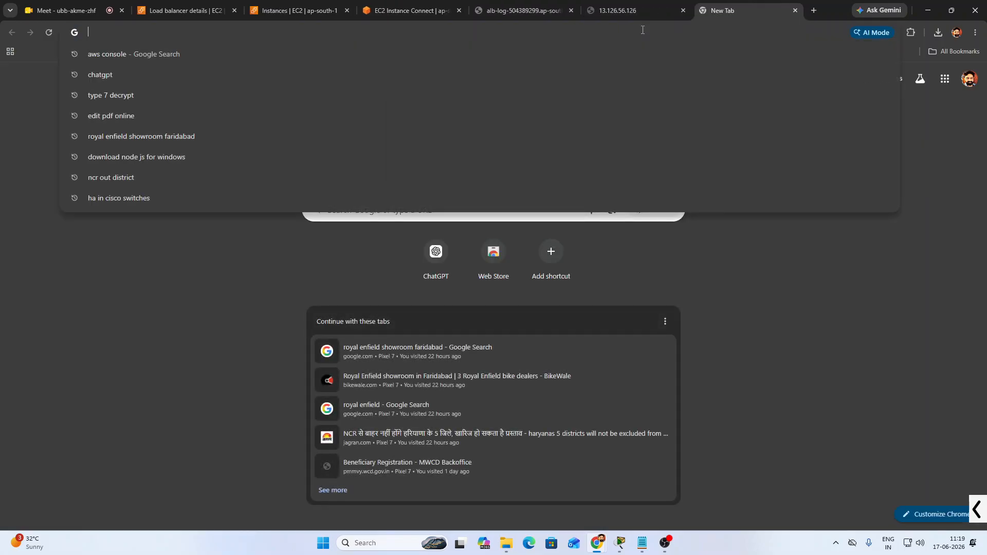
type("wha")
key("Return")
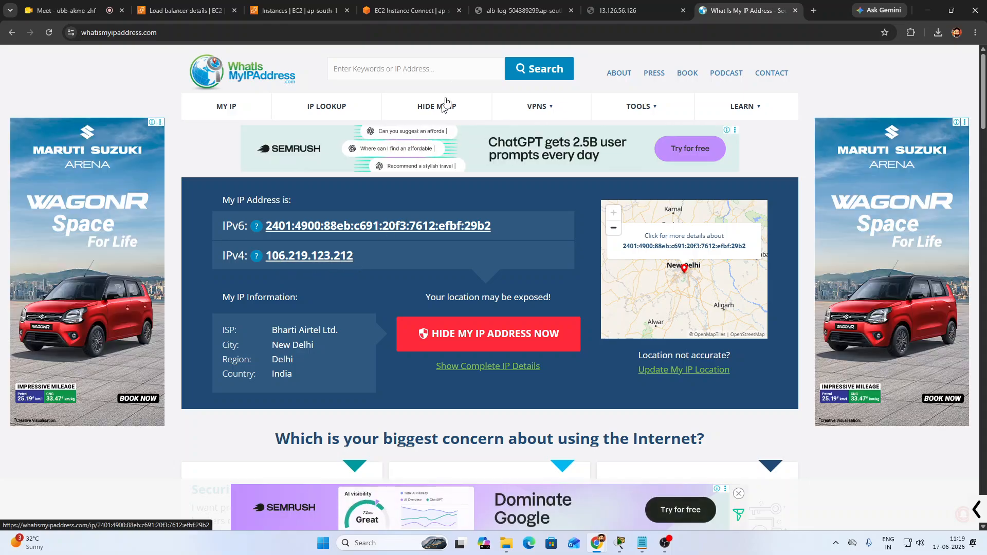
left_click(417, 10)
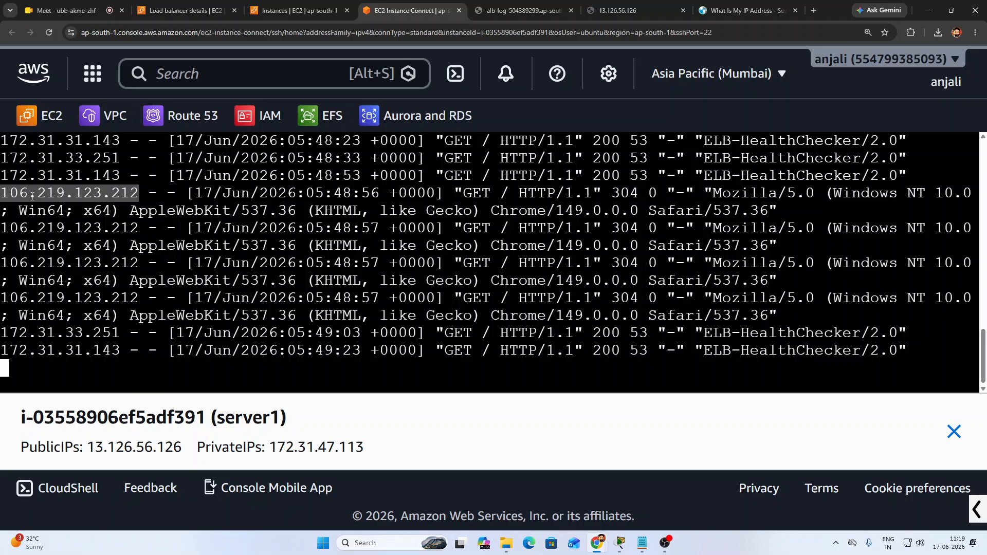
Reload the alb-log page so it serves 'this is ip-172-31-44-17', then return to server1's log
left_click(5, 193)
left_click_drag(5, 193, 139, 192)
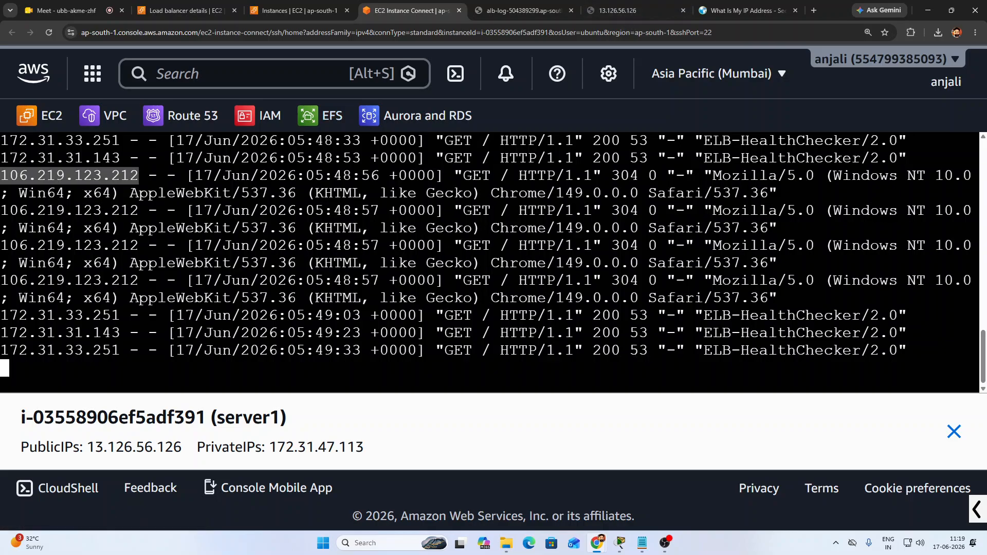
left_click(519, 10)
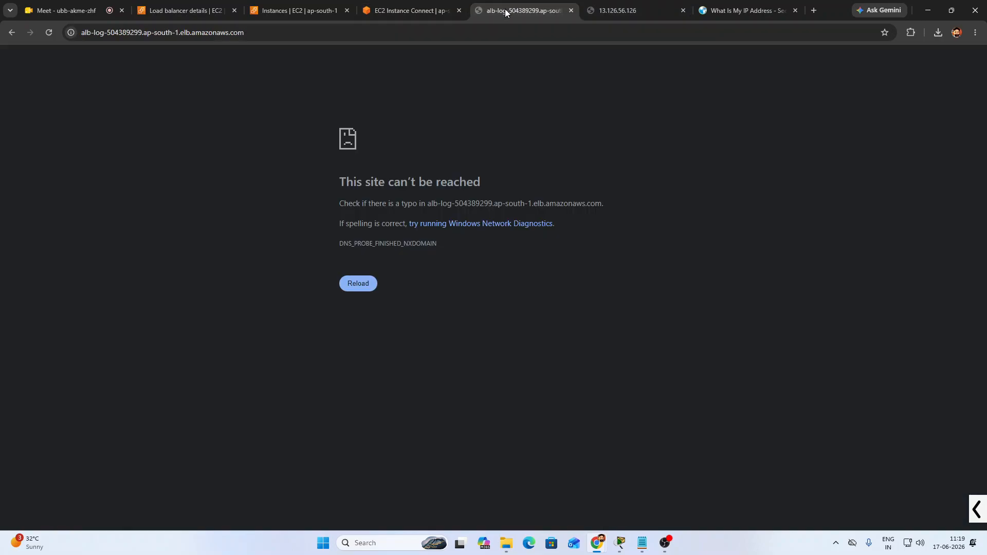
left_click(48, 33)
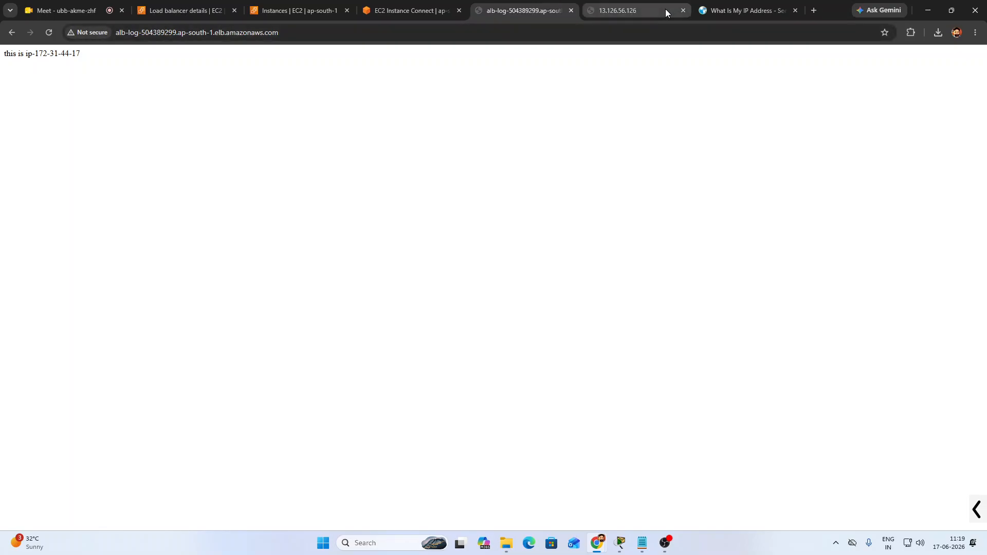
left_click(625, 9)
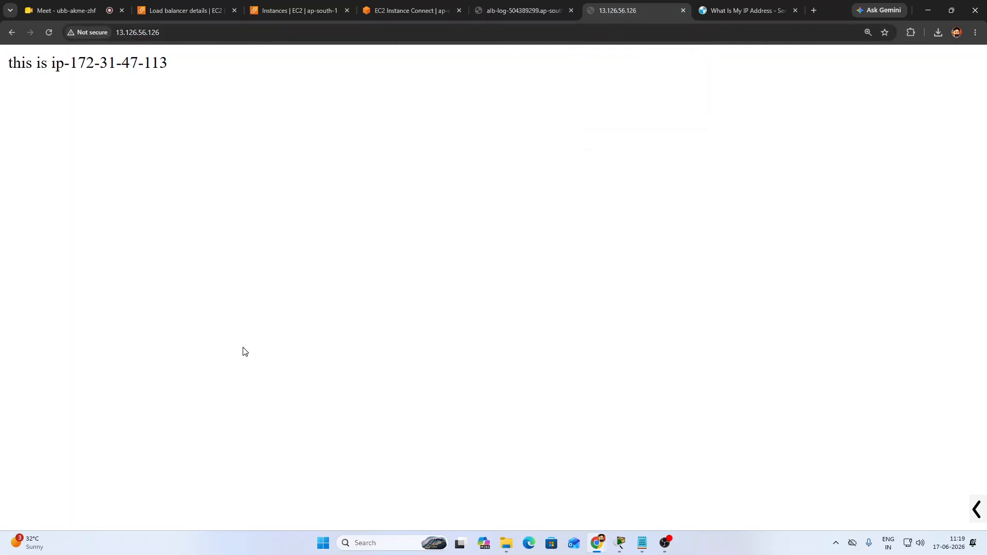
left_click(400, 11)
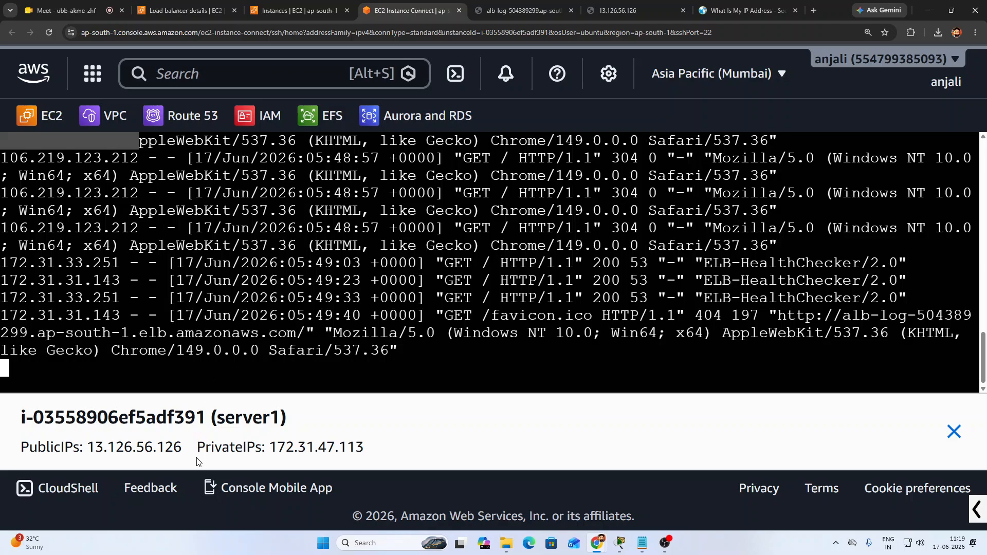
Examine the favicon line's source IP, /favicon.ico path, alb-log referrer and user-agent, then reselect the alb-log URL
left_click_drag(278, 447, 364, 446)
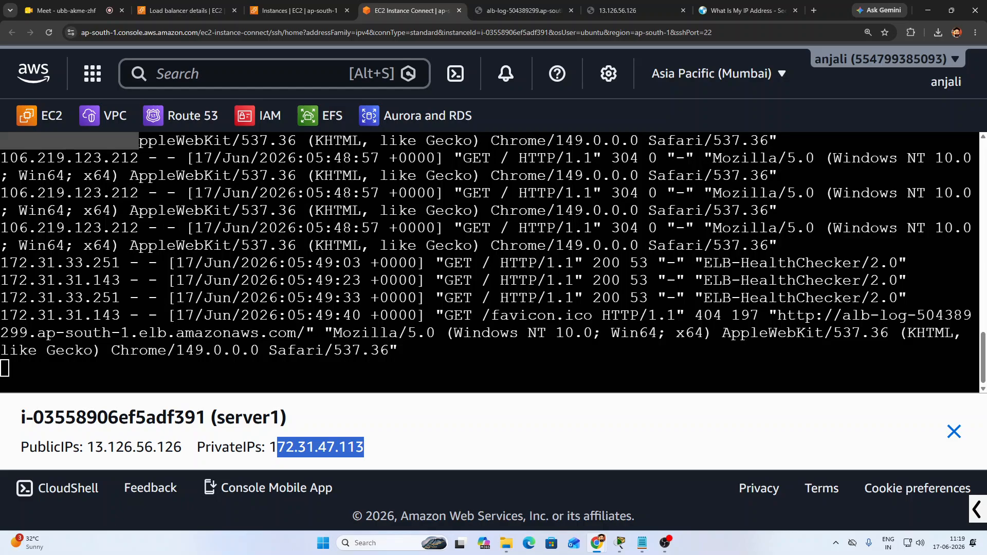
left_click(367, 447)
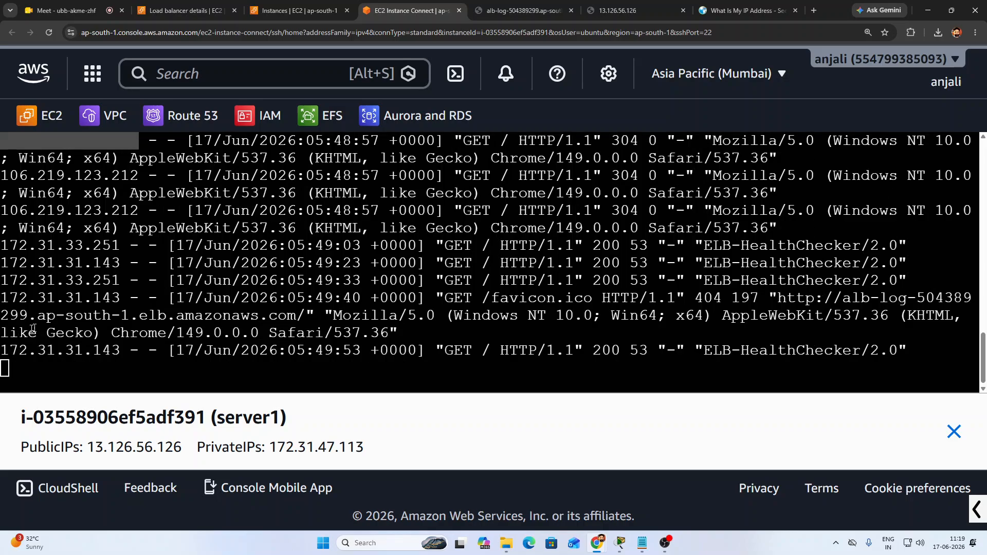
left_click_drag(9, 297, 120, 298)
left_click_drag(482, 298, 608, 302)
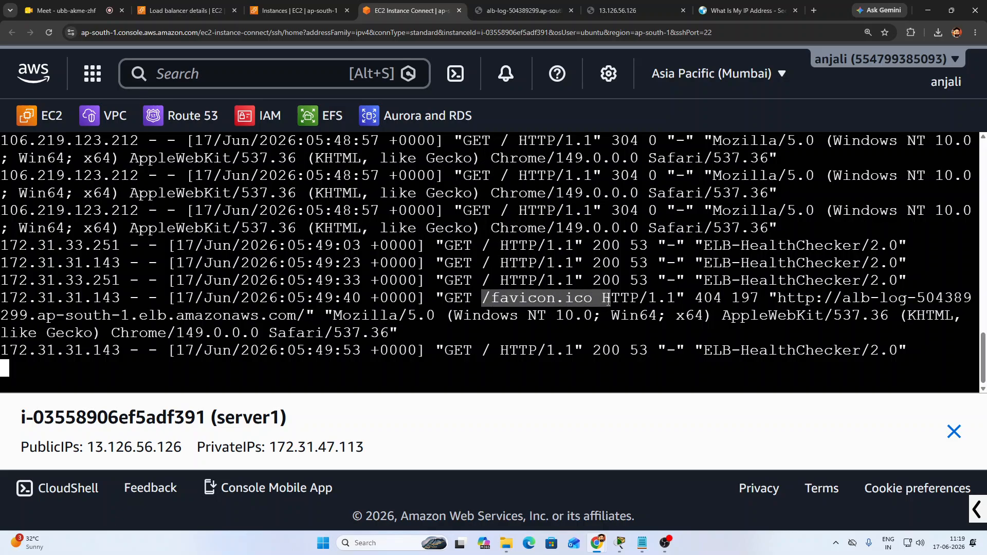
left_click_drag(787, 298, 972, 299)
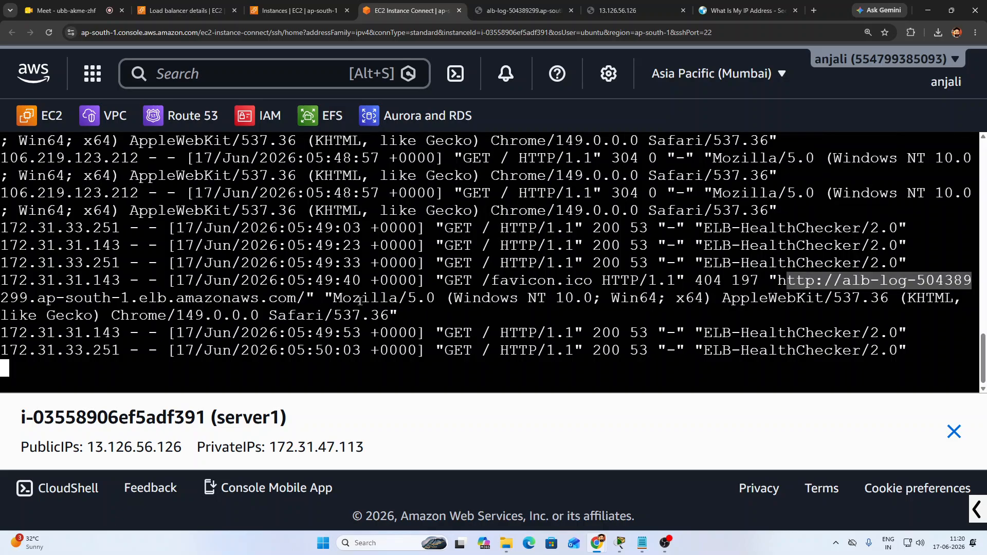
left_click_drag(345, 299, 713, 298)
left_click(242, 371)
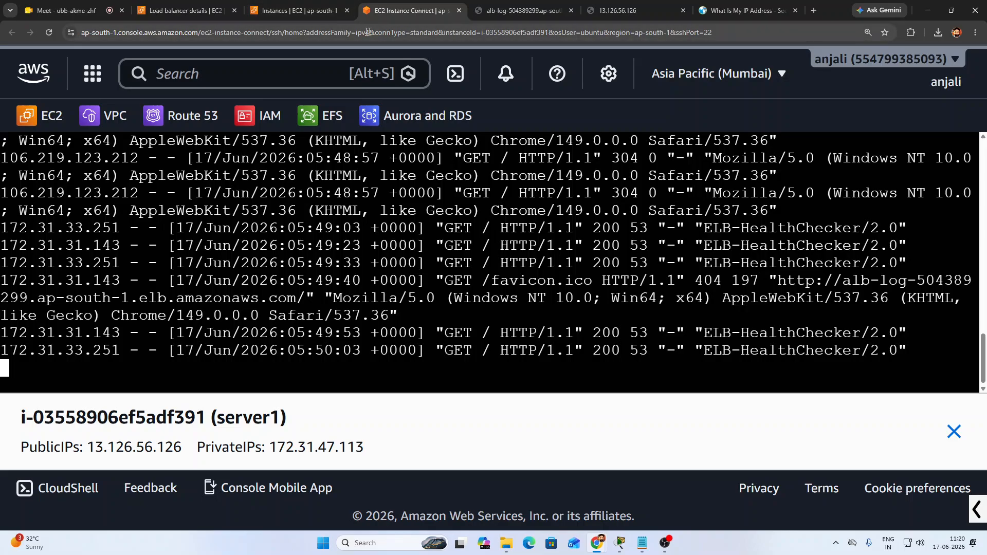
left_click(552, 14)
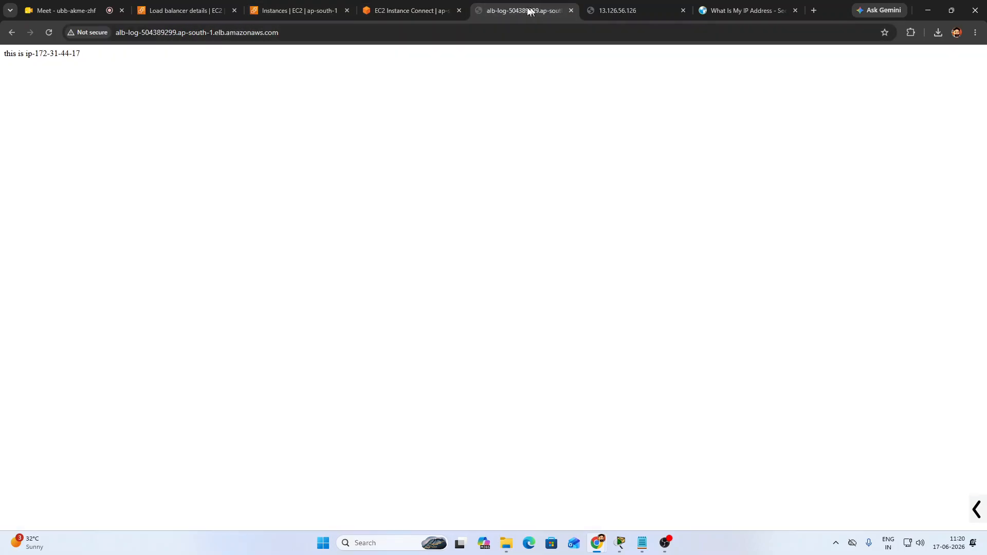
left_click_drag(285, 32, 115, 32)
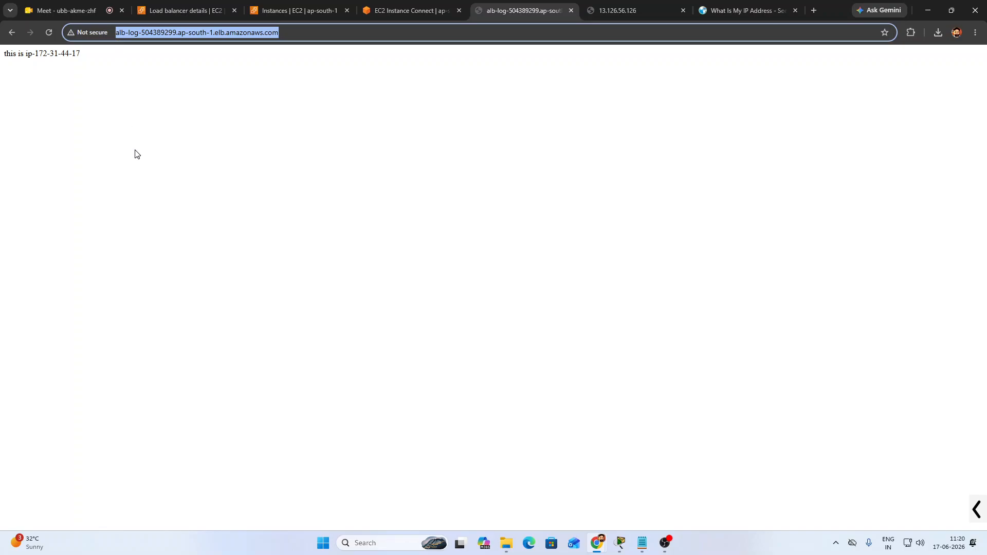
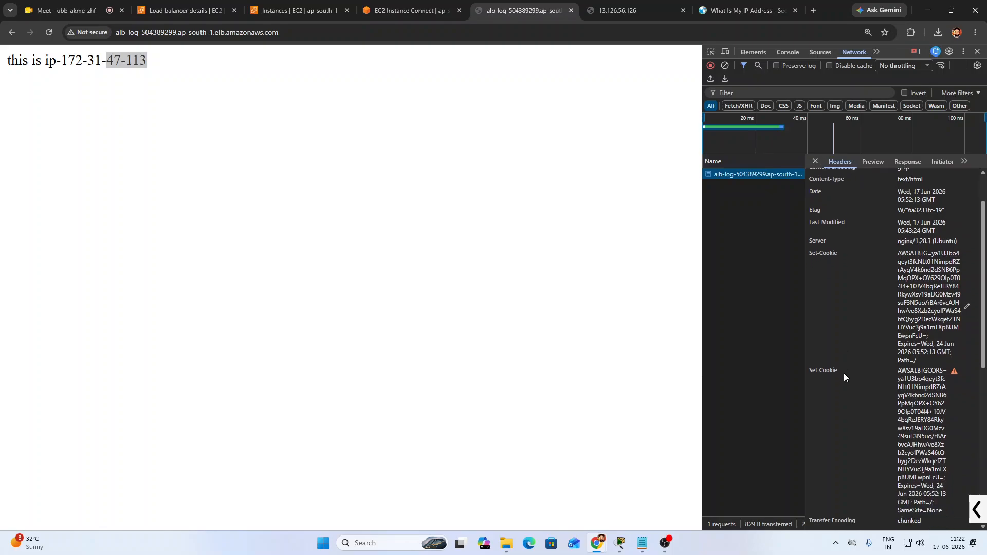
Enlarge and widen the DevTools Headers pane, then highlight both AWSALB Set-Cookie values on full lines
double_click(816, 253)
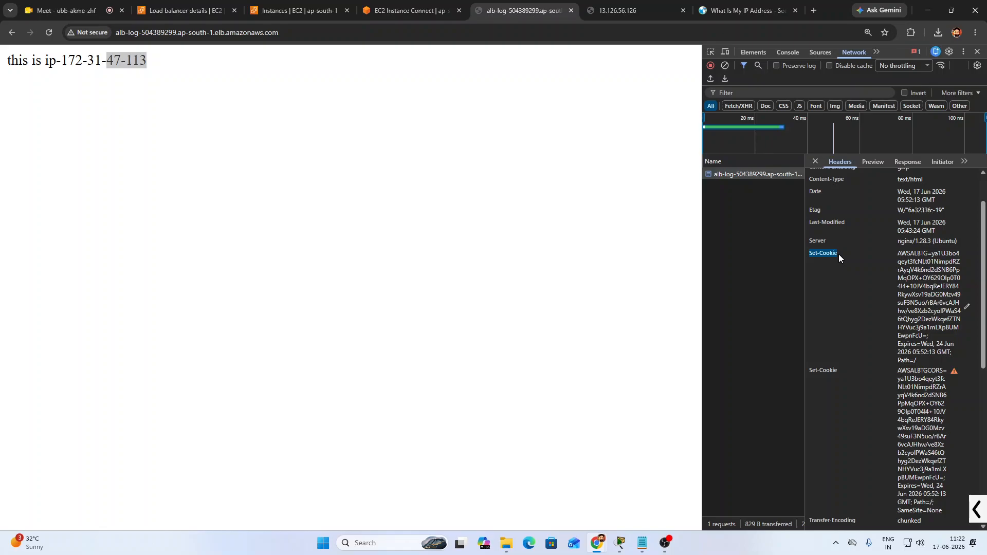
key("ctrl+equal")
key("ctrl+equal")
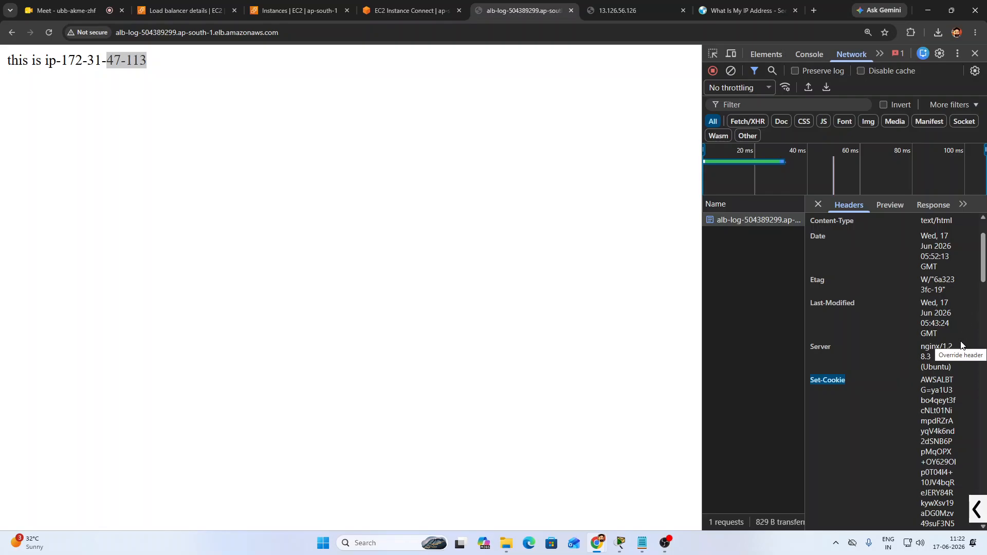
scroll(961, 344, "down", 2)
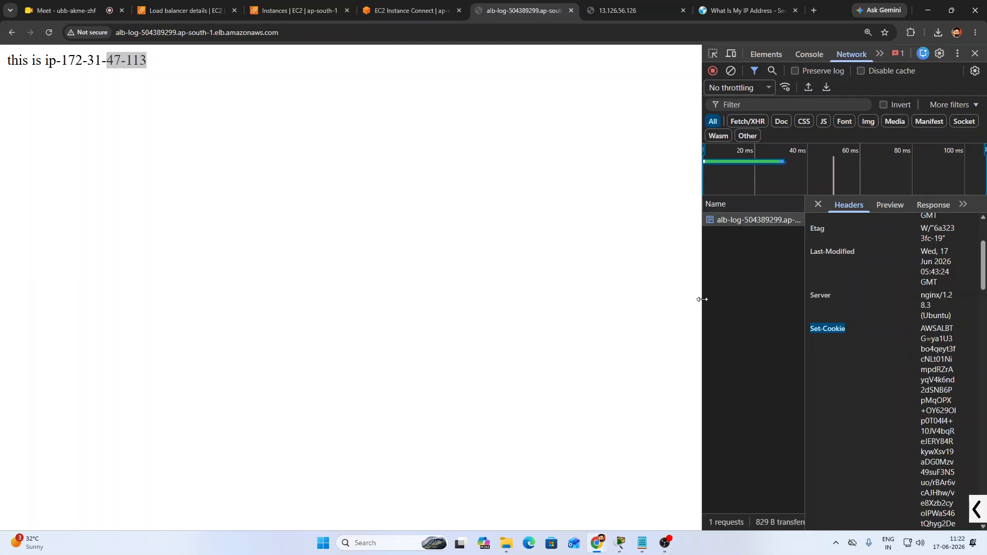
left_click_drag(700, 298, 502, 282)
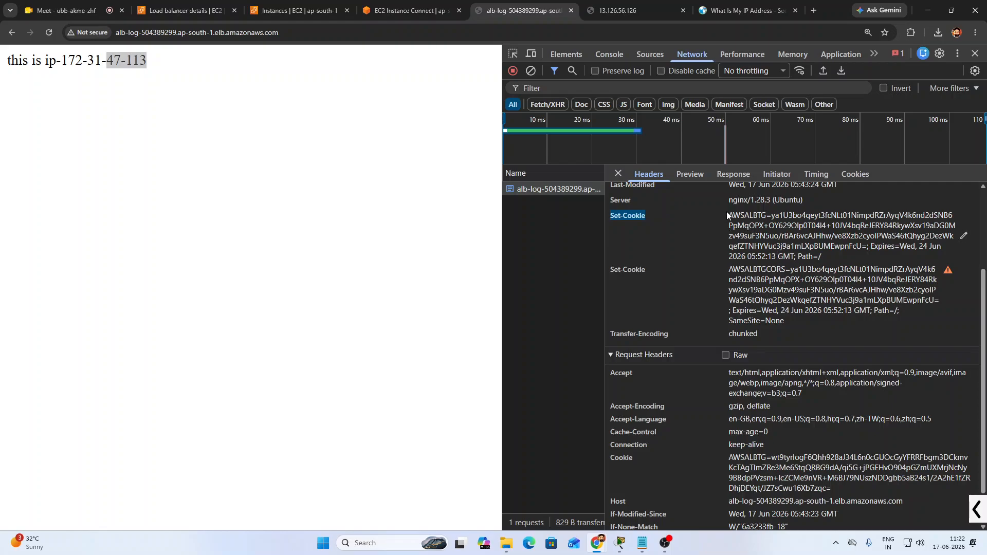
scroll(671, 233, "up", 1)
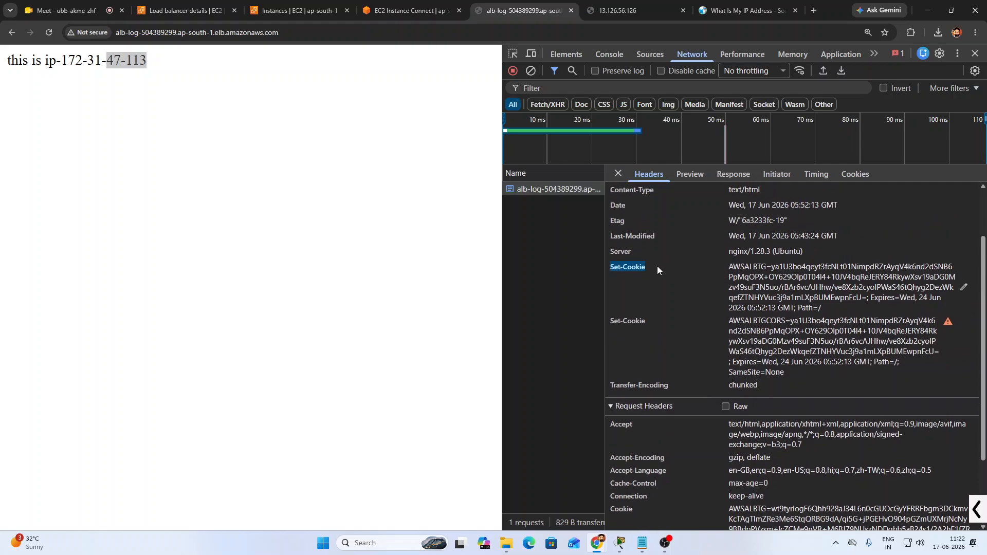
left_click_drag(726, 265, 865, 309)
left_click_drag(729, 321, 802, 368)
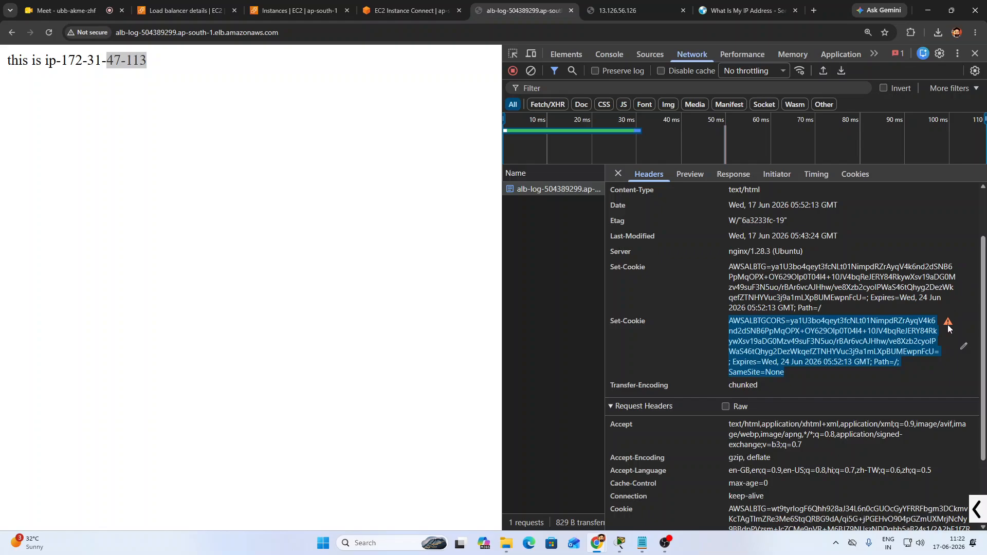
mouse_move(948, 325)
Close DevTools and the 13.126.56.126 and What Is My IP Address tabs
left_click(976, 54)
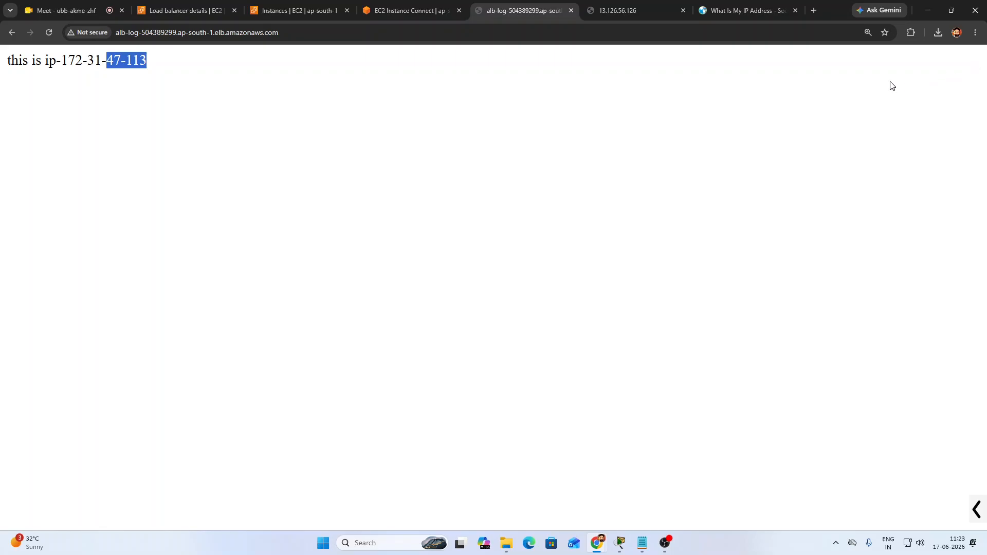
left_click(639, 11)
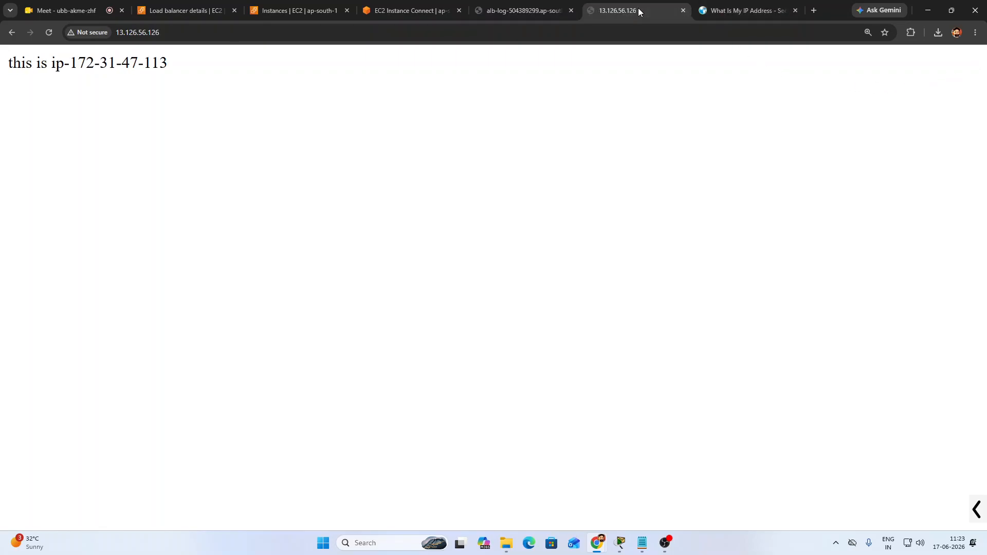
left_click(683, 10)
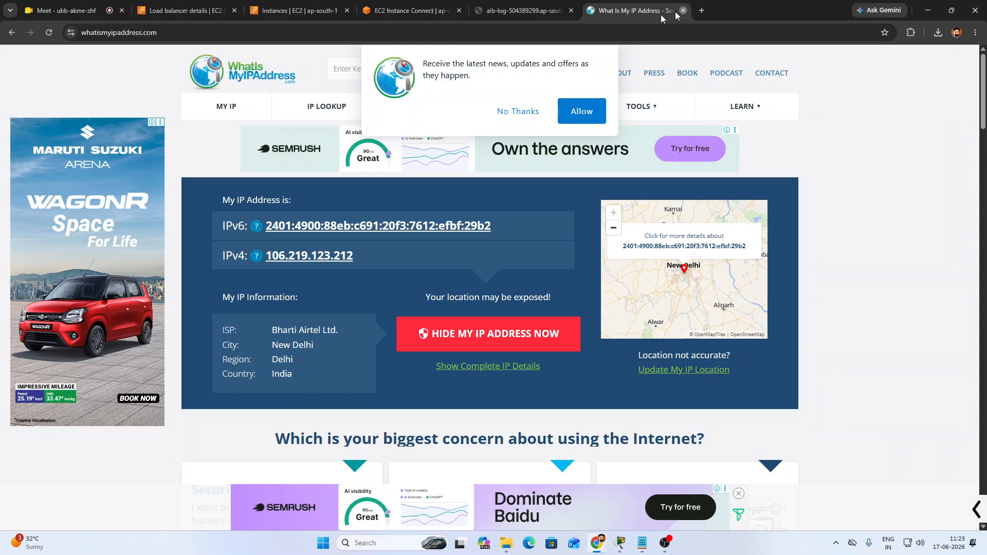
left_click(683, 10)
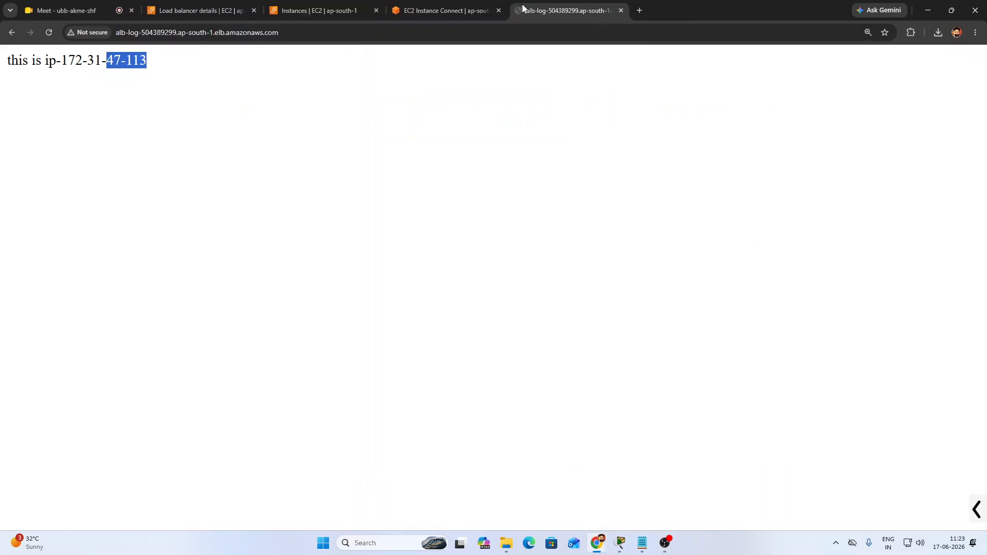
Stop the tail -f log stream in server1's Instance Connect terminal with Ctrl+Z
left_click(449, 4)
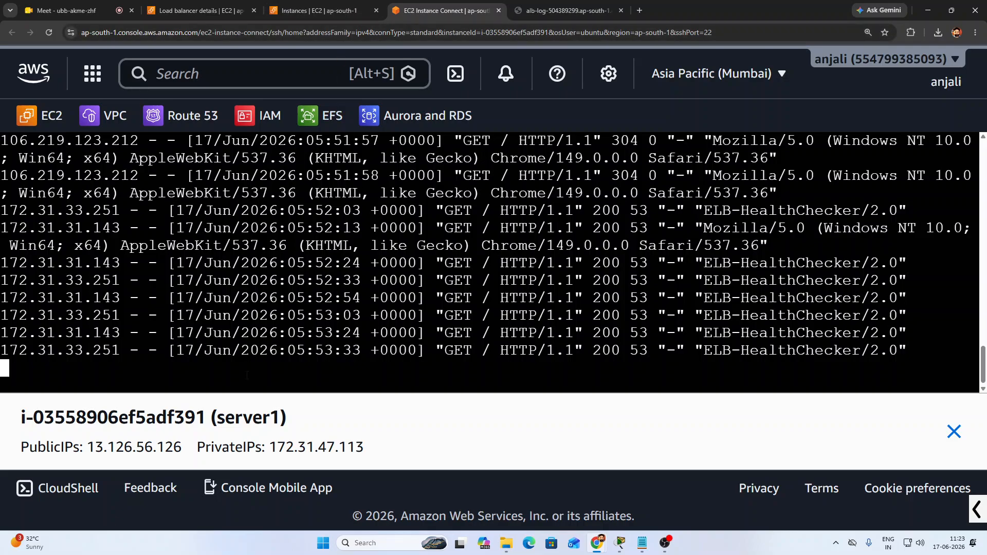
key("ctrl+z")
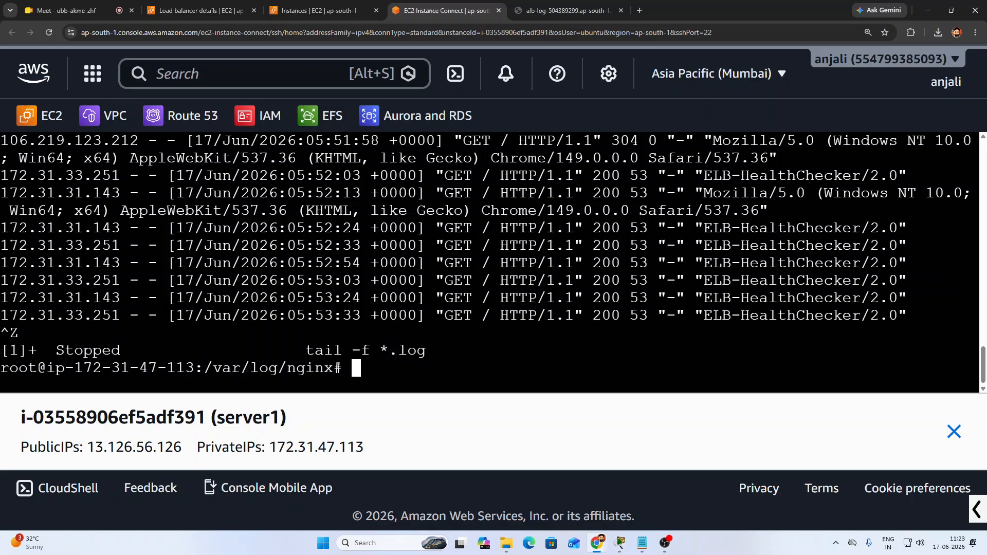
key("Return")
key("Return")
key("Return")
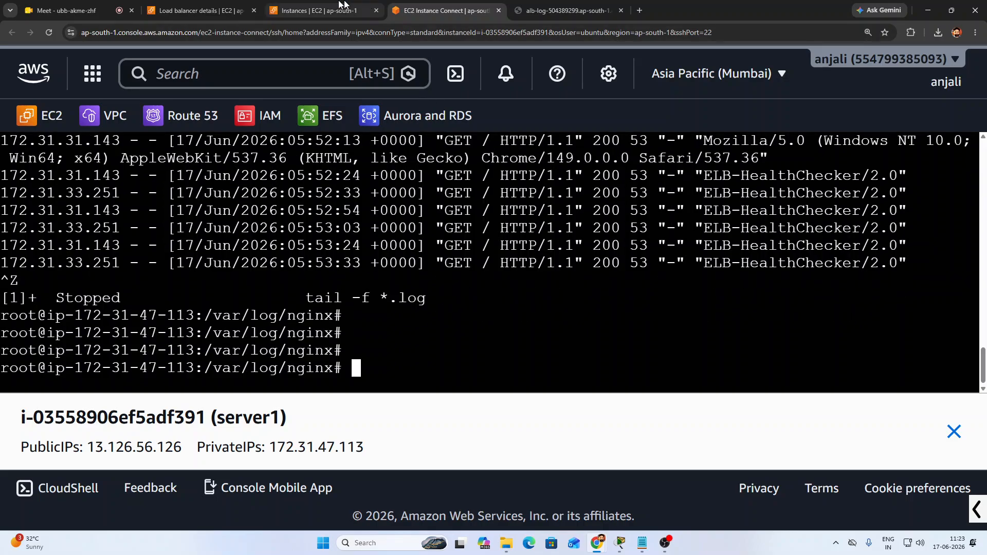
Zoom the EC2 Instances page out twice and deselect server1
left_click(313, 9)
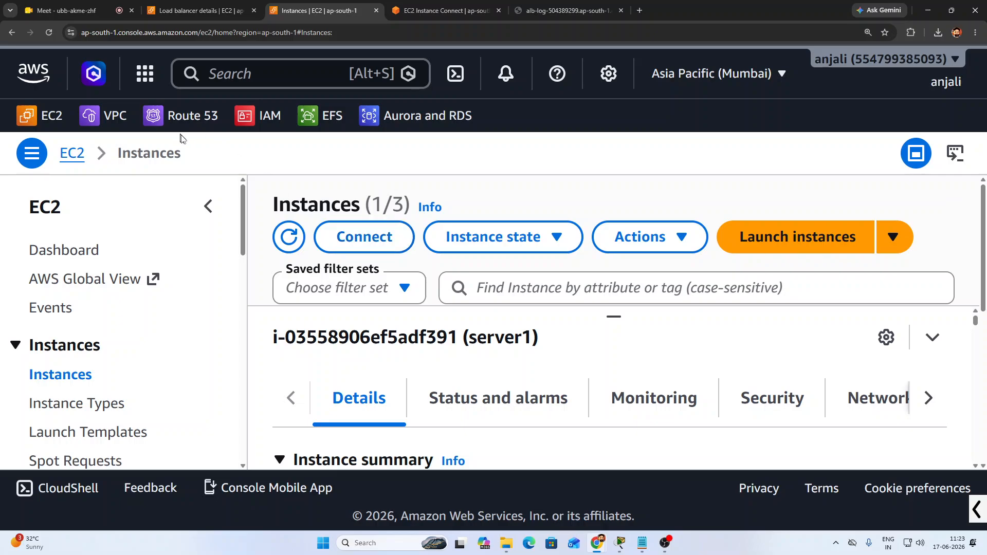
key("ctrl+minus")
key("ctrl+minus")
key("ctrl+minus")
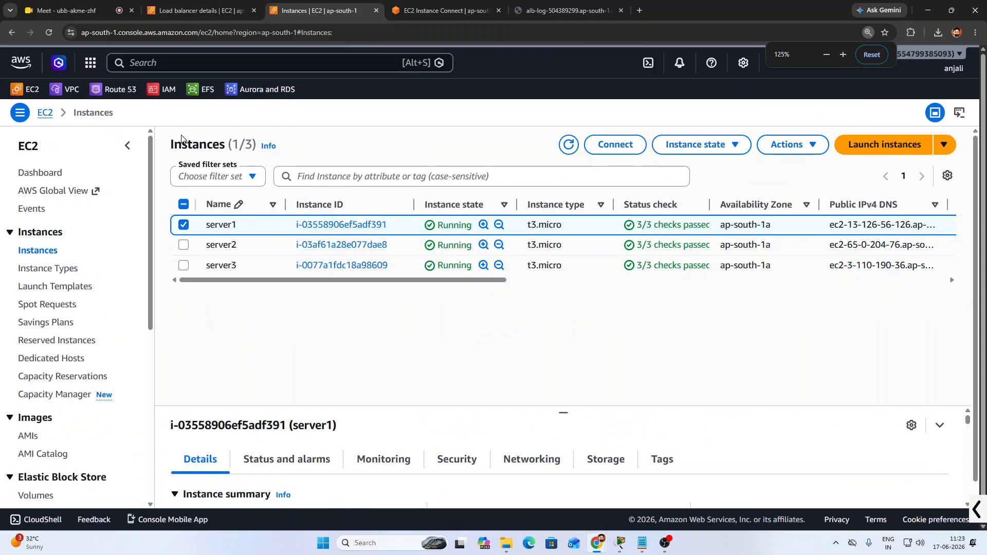
key("ctrl+minus")
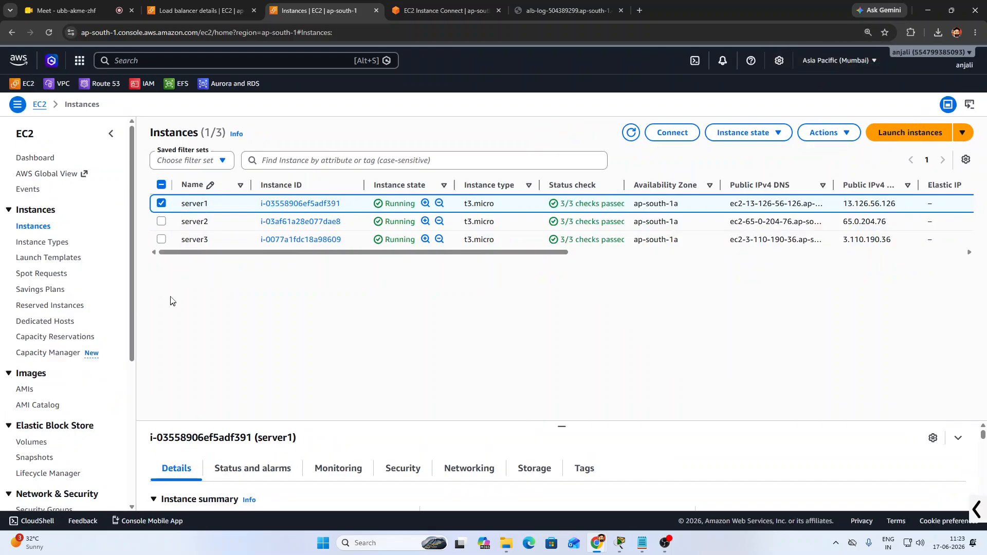
left_click(161, 203)
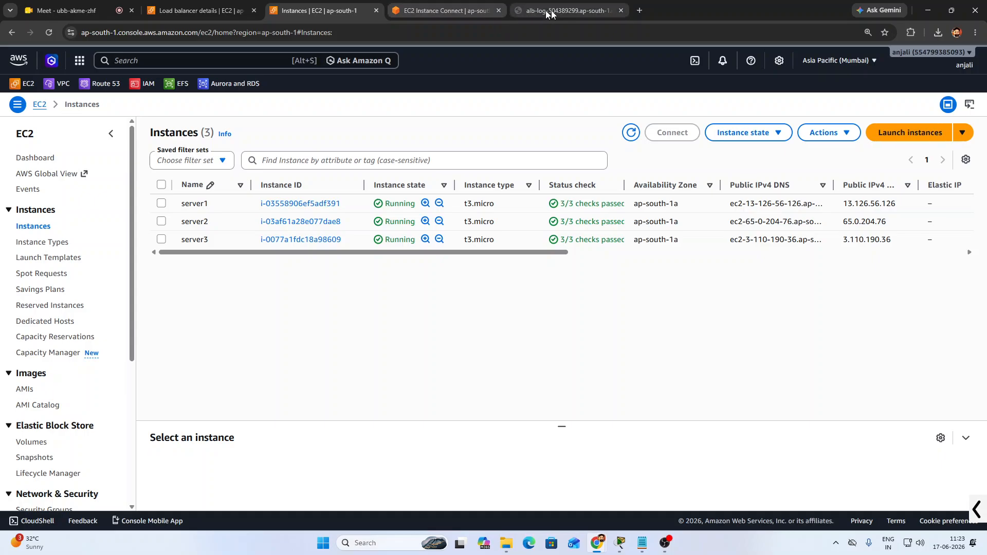
Close the alb-log tab and return to the EC2 console
left_click(567, 10)
left_click(621, 10)
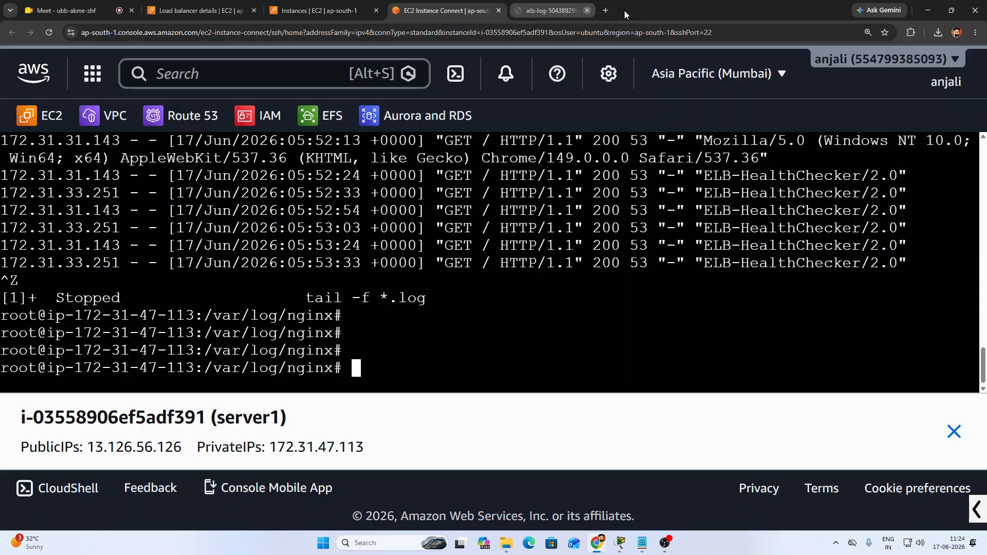
left_click(316, 11)
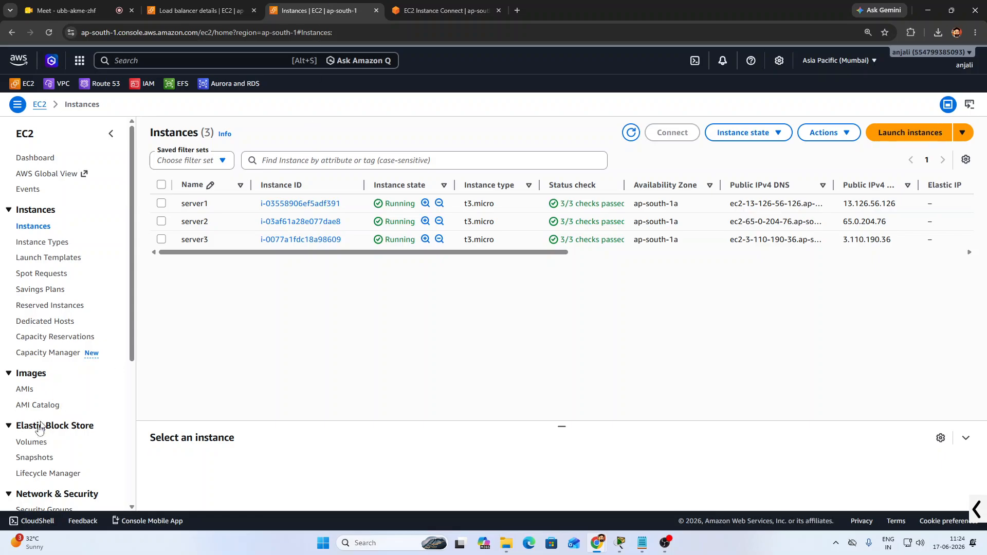
scroll(41, 455, "down", 5)
In Load balancers, select ALB-Log and show its Actions menu
left_click(51, 375)
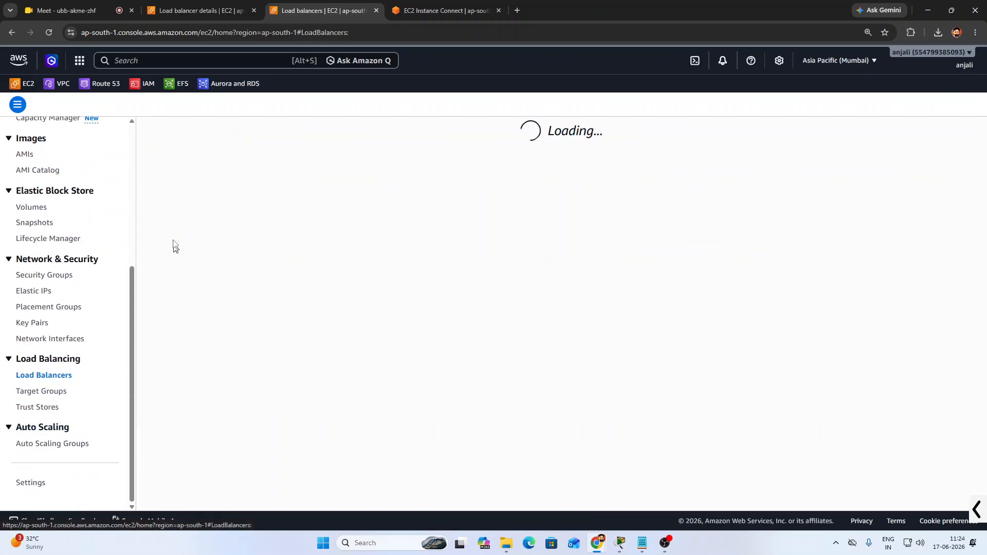
left_click(162, 213)
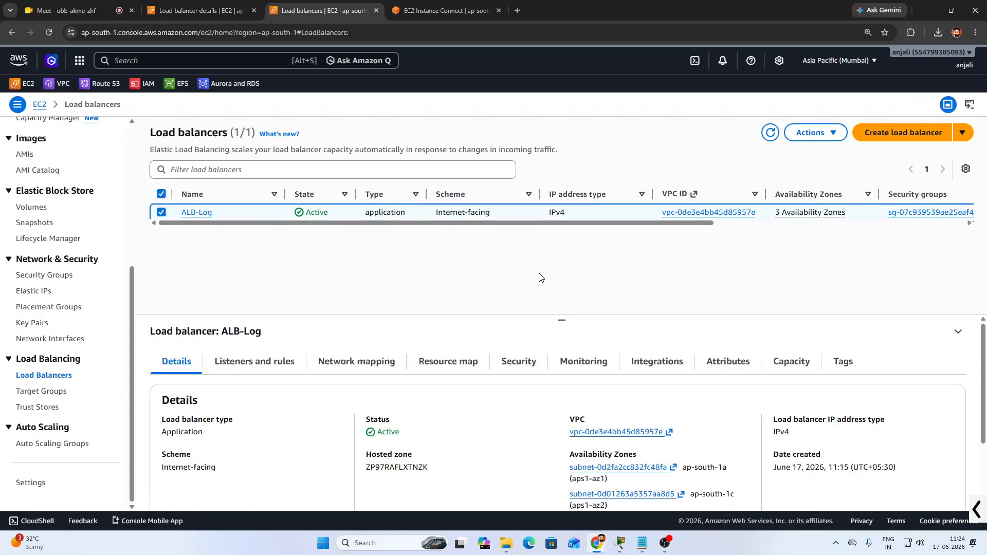
left_click(838, 140)
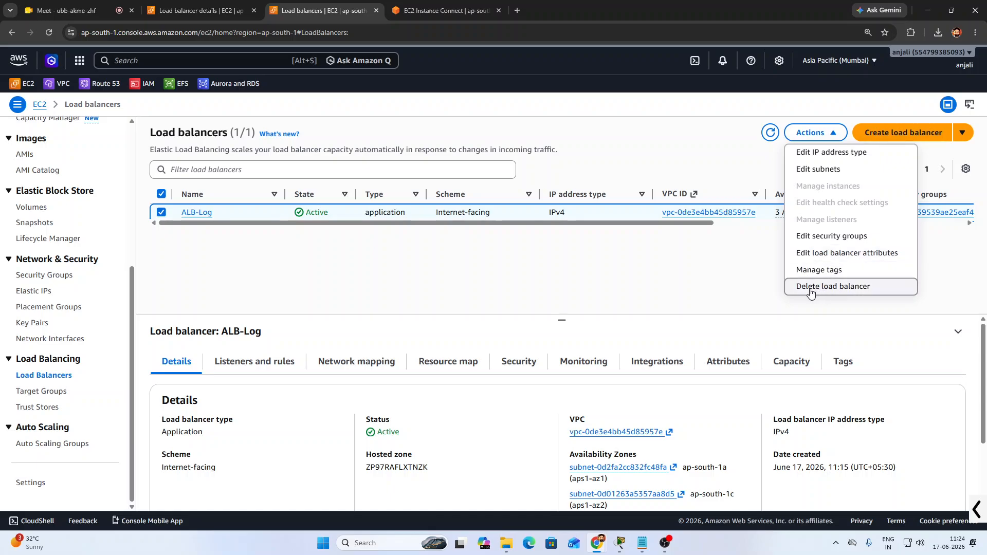
Open ALB-Log's Edit load balancer attributes, expand its details and review the 1-minute connection idle timeout
left_click(833, 256)
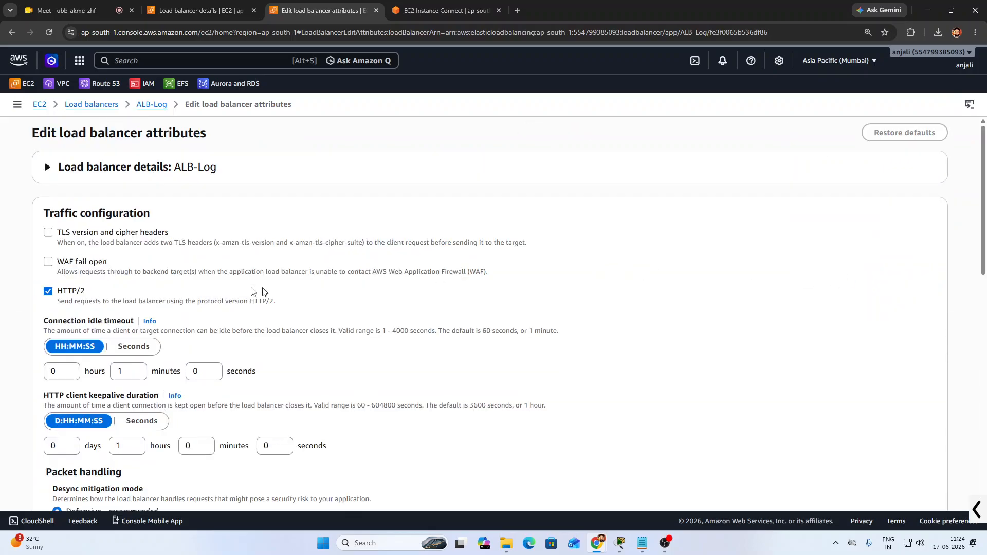
scroll(260, 290, "down", 1)
scroll(110, 232, "up", 1)
left_click(48, 167)
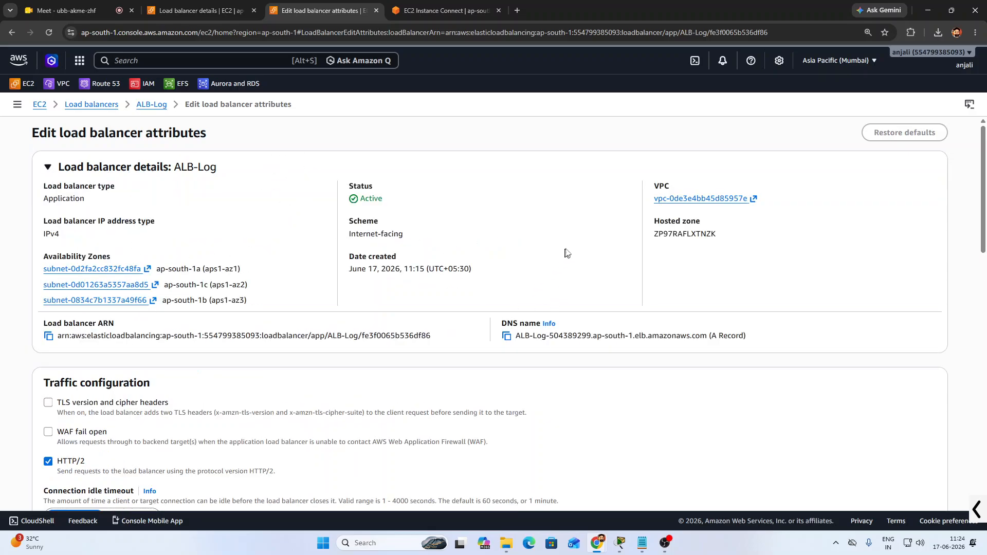
left_click_drag(353, 270, 409, 287)
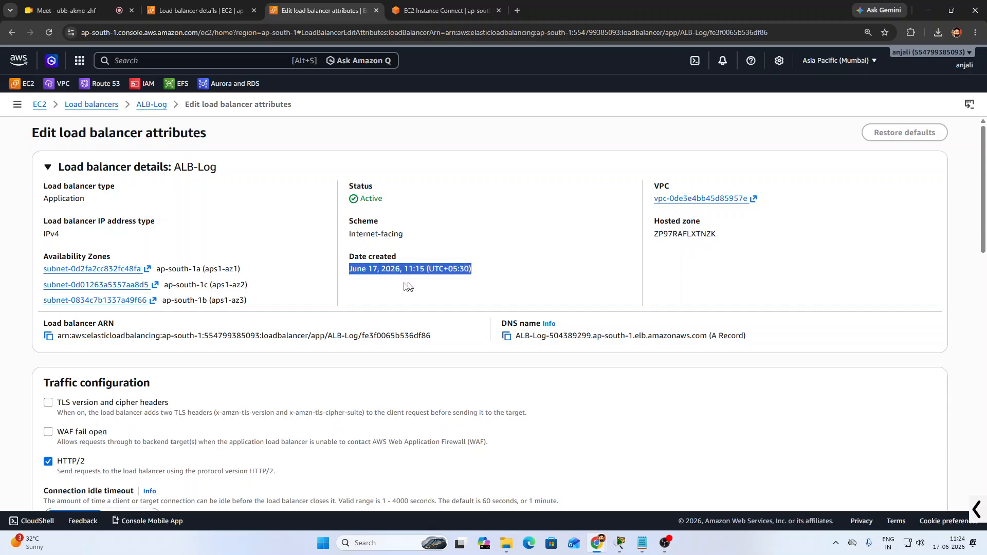
left_click(409, 287)
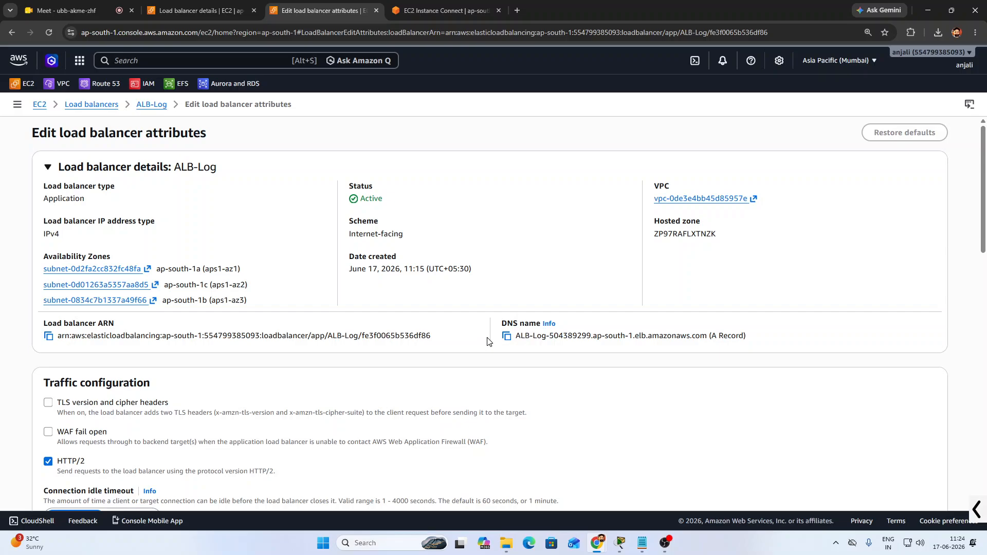
scroll(378, 386, "down", 5)
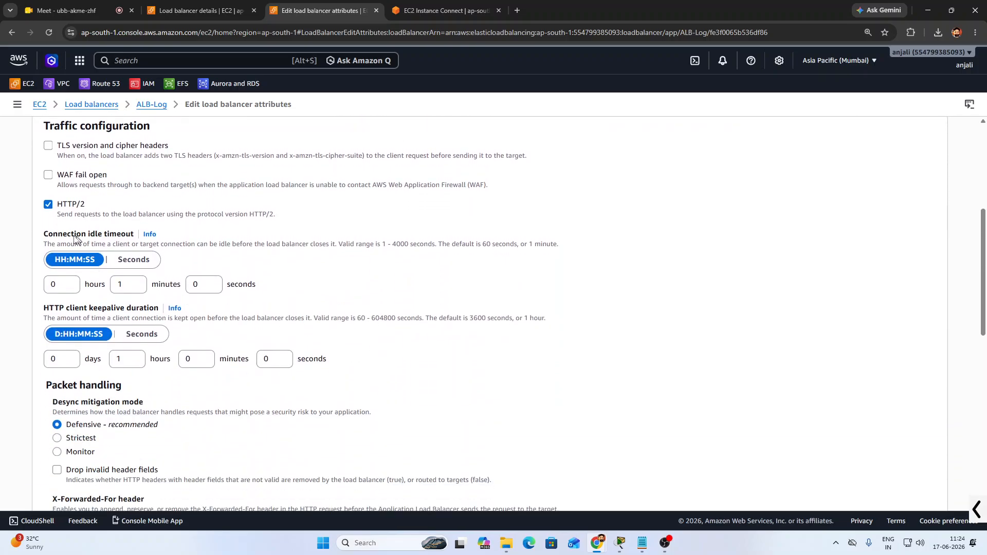
left_click_drag(44, 234, 135, 235)
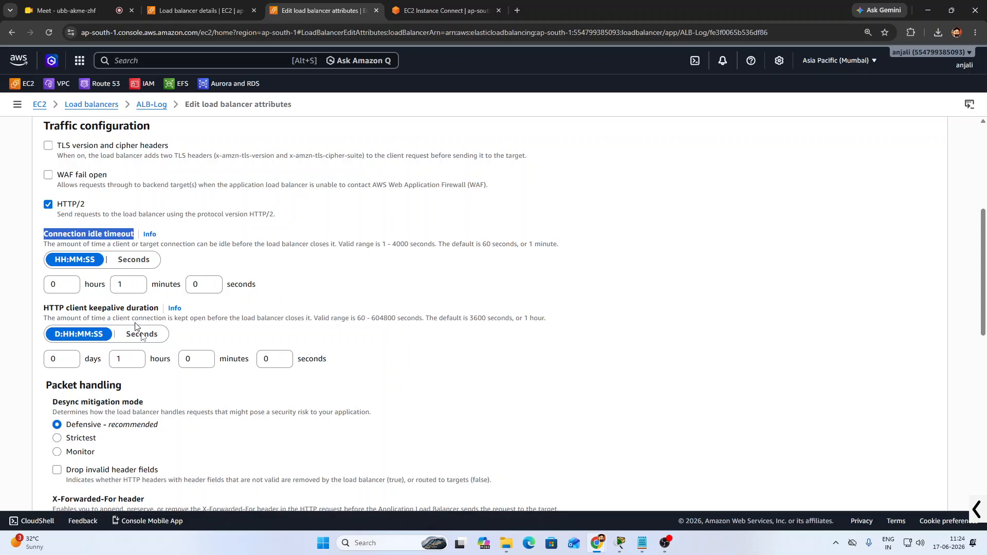
scroll(165, 407, "down", 4)
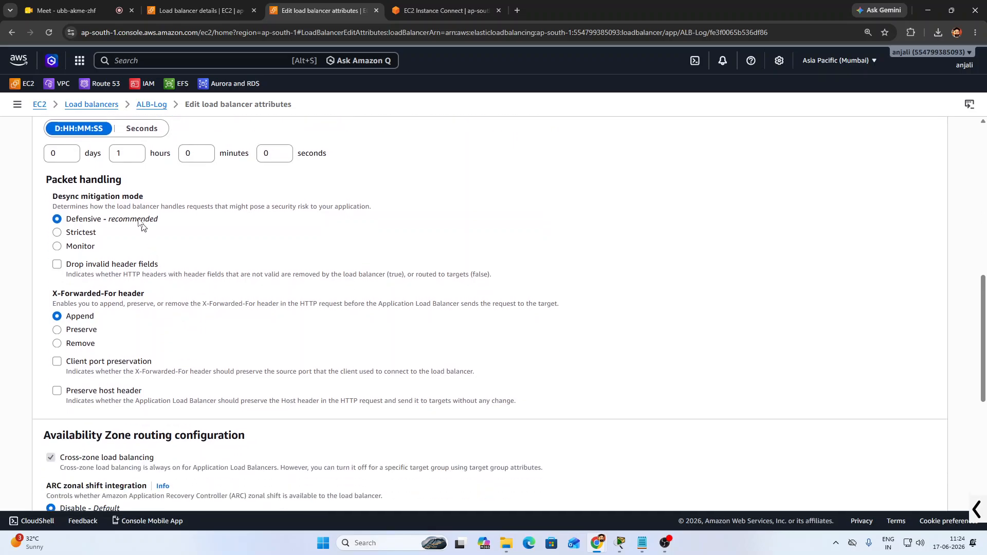
left_click_drag(51, 294, 154, 297)
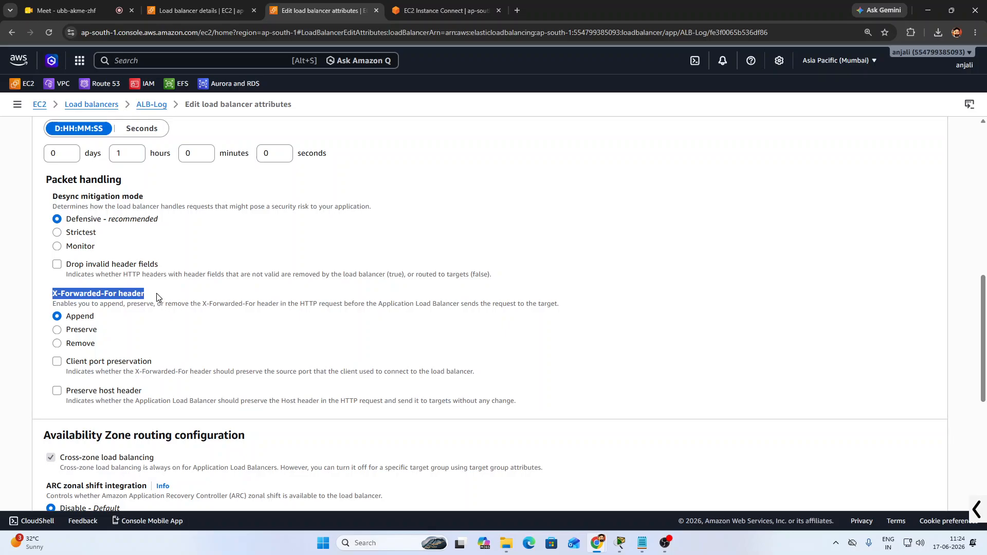
left_click(157, 297)
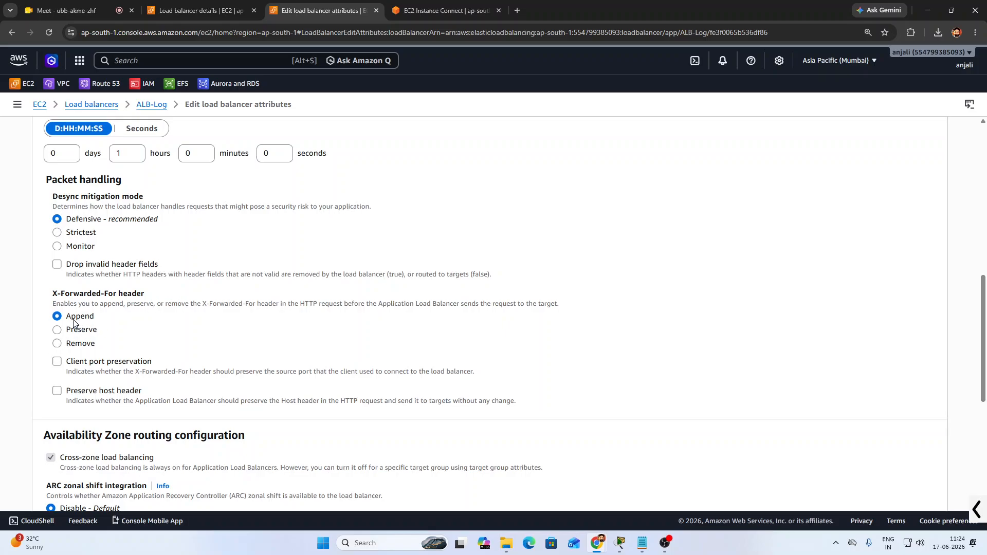
scroll(180, 366, "down", 3)
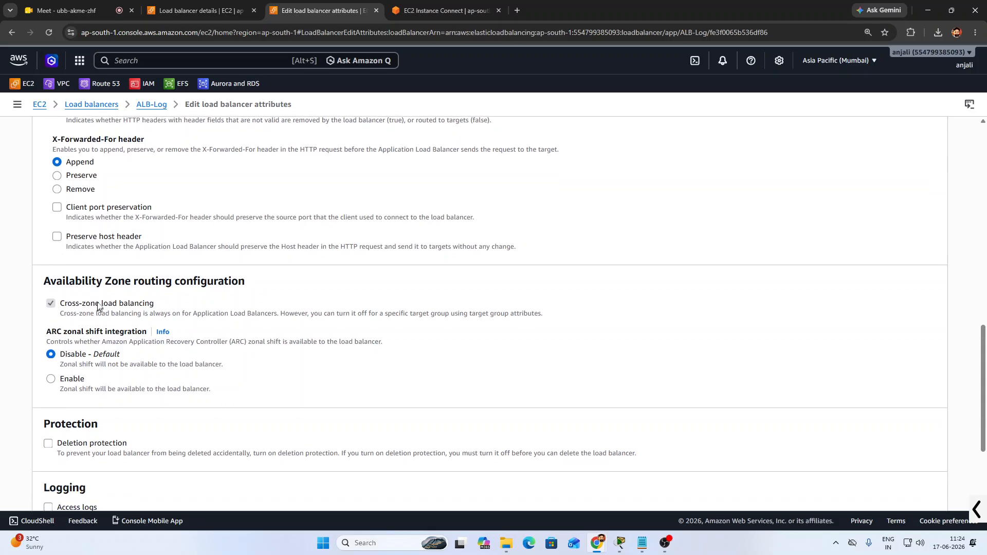
scroll(208, 304, "down", 2)
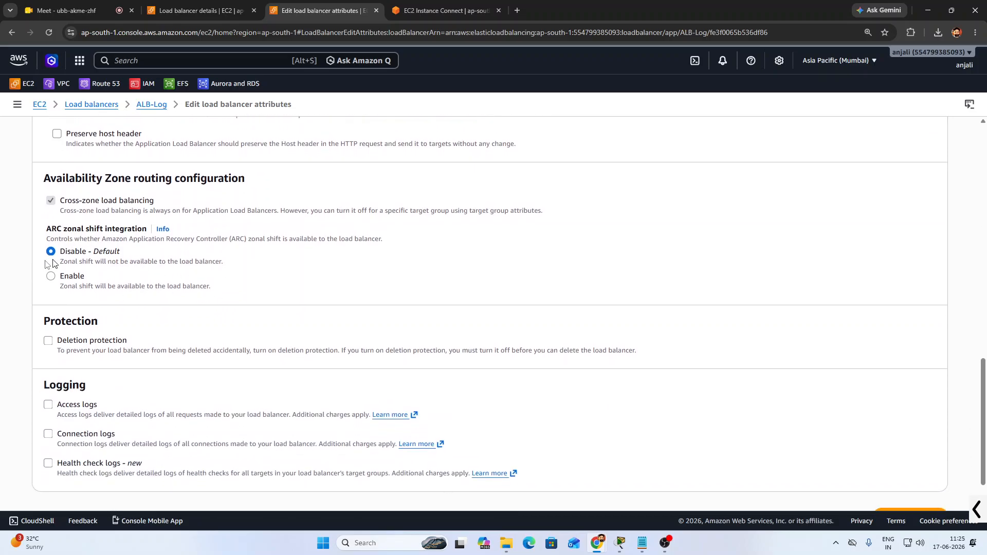
scroll(178, 293, "down", 1)
scroll(173, 301, "down", 1)
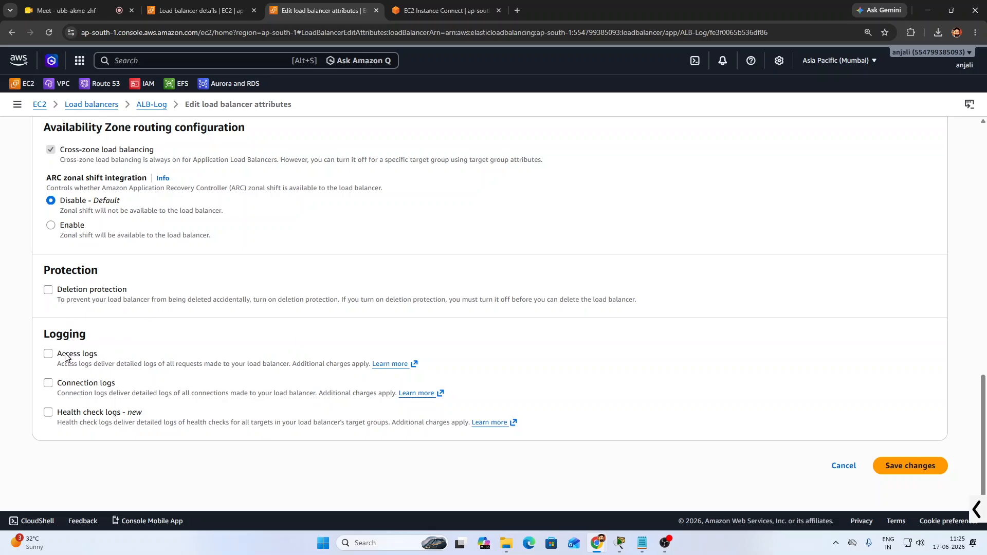
left_click_drag(42, 337, 93, 339)
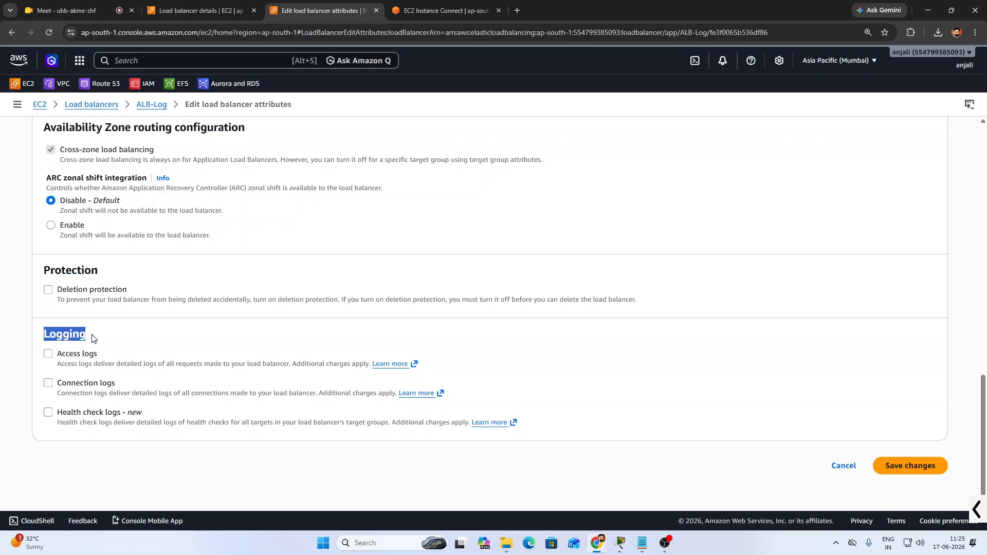
left_click(104, 340)
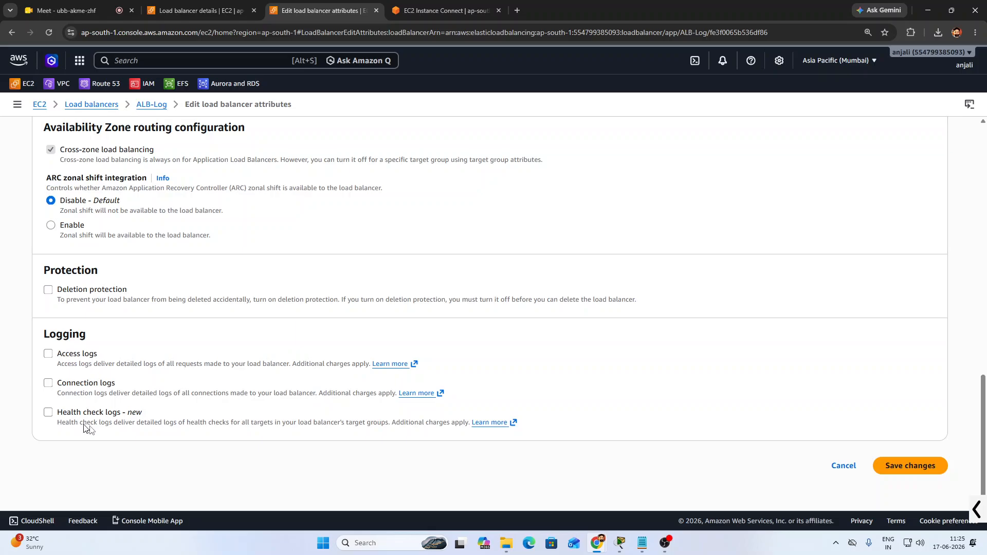
left_click(48, 355)
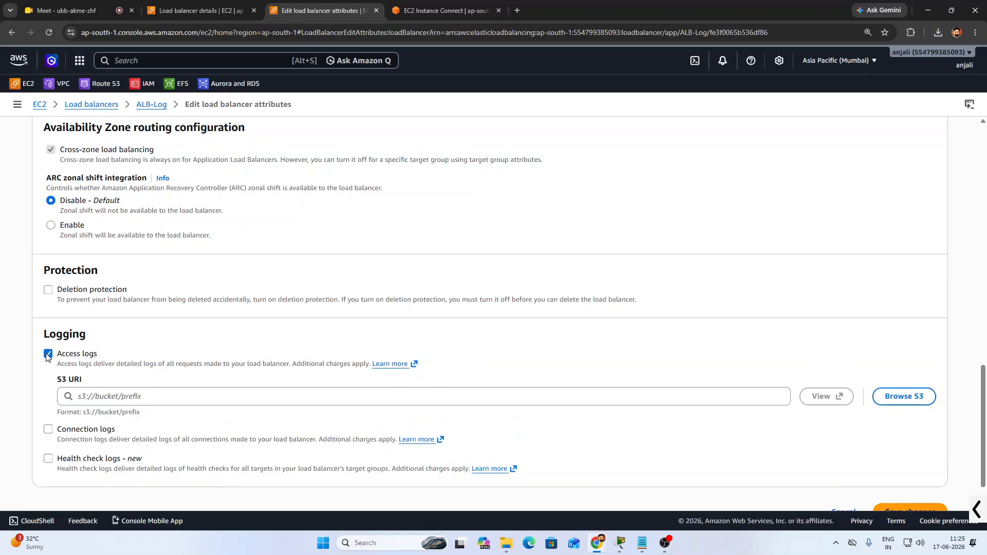
left_click_drag(55, 380, 94, 385)
left_click(167, 378)
left_click(49, 353)
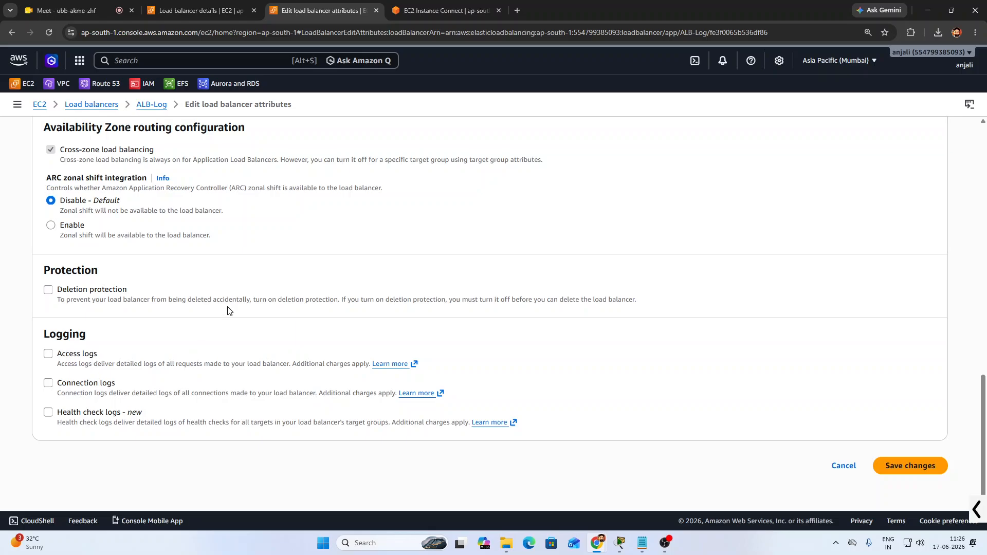
scroll(205, 257, "up", 5)
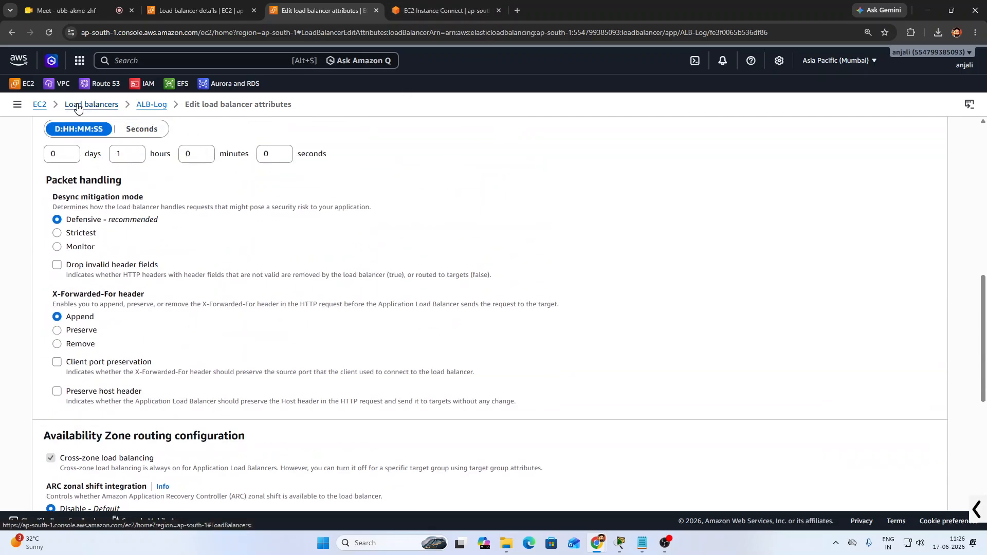
Delete the ALB-Log load balancer, typing 'confirm' to approve
left_click(80, 102)
left_click(810, 132)
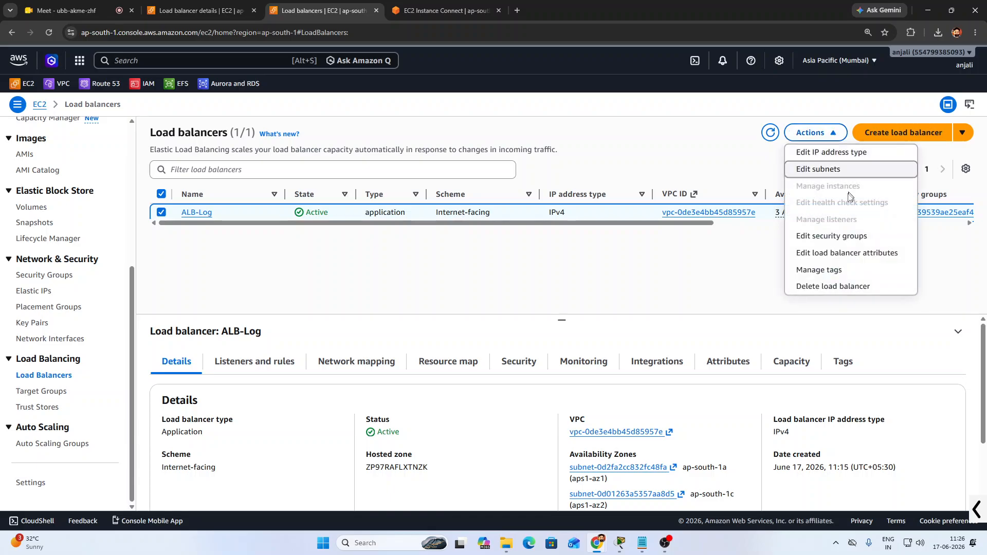
left_click(816, 289)
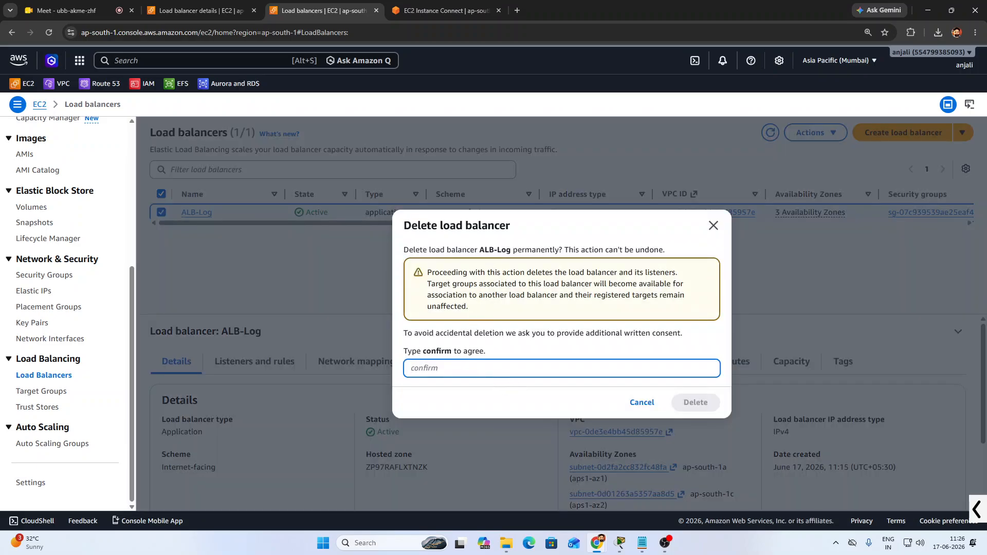
type("confirm")
key("Return")
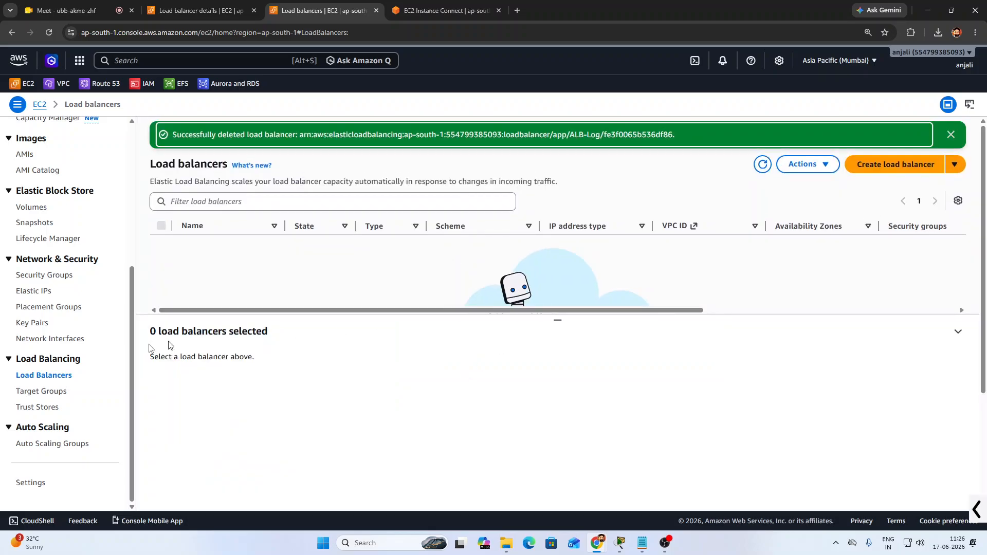
Delete the LOG-LB target group, leaving no target groups
left_click(45, 391)
left_click(200, 204)
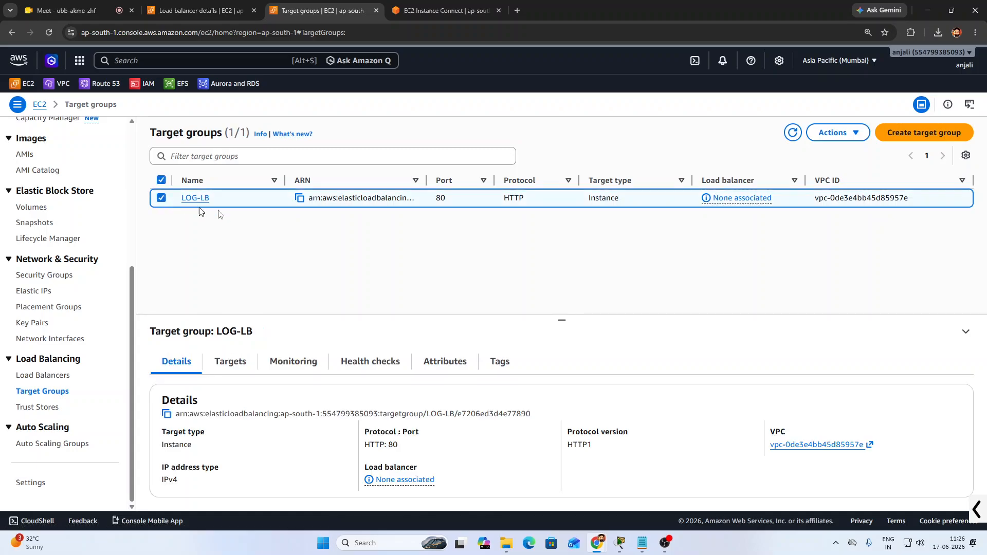
left_click(846, 133)
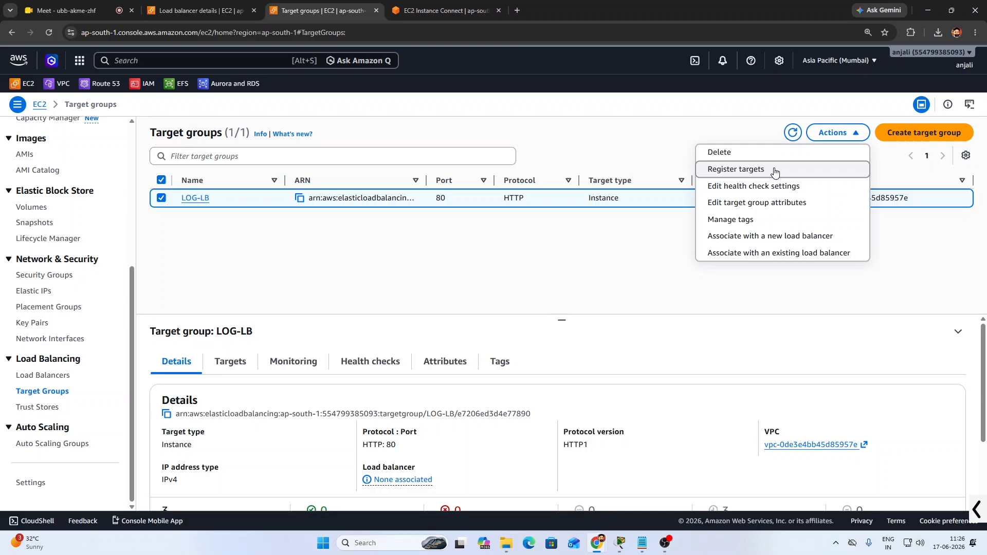
left_click(751, 153)
left_click(699, 382)
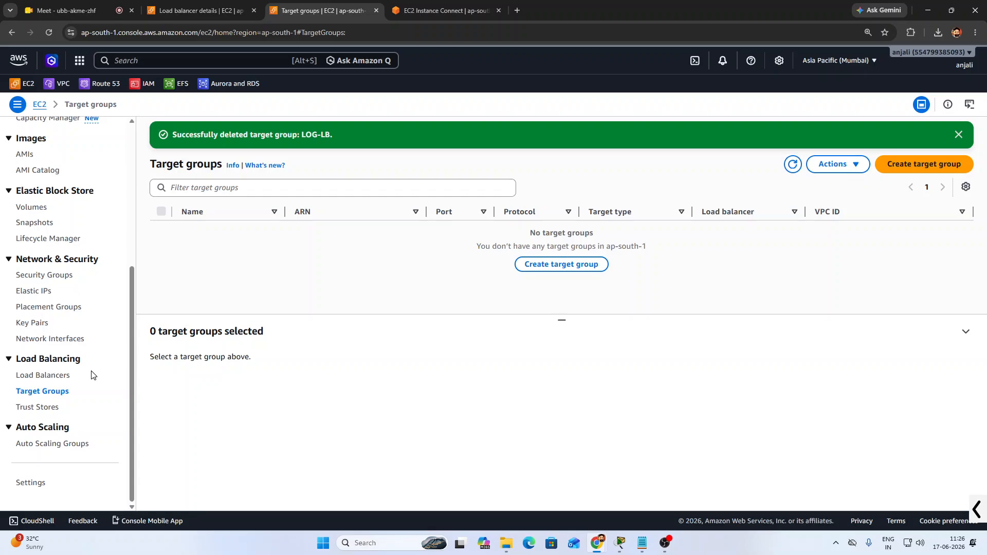
scroll(93, 375, "up", 5)
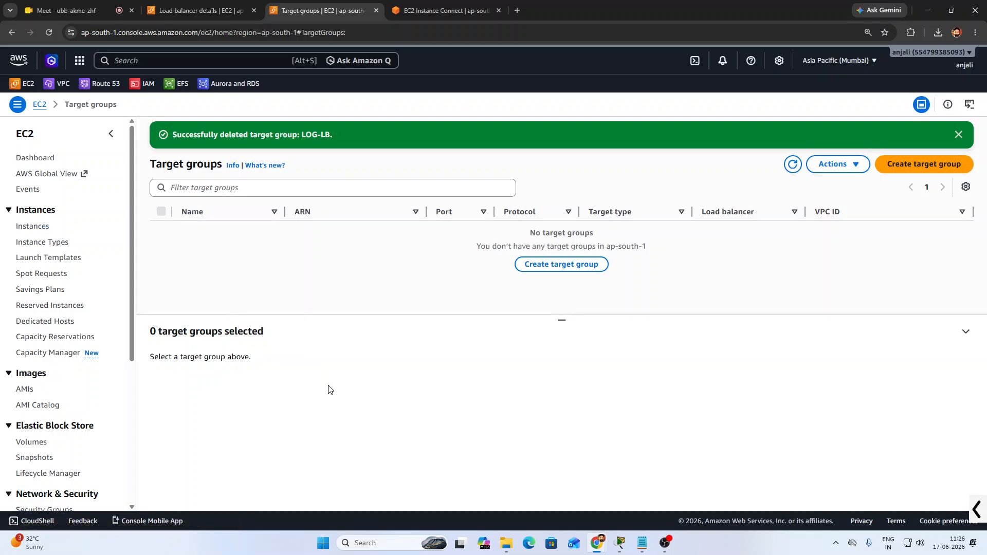
scroll(50, 425, "down", 4)
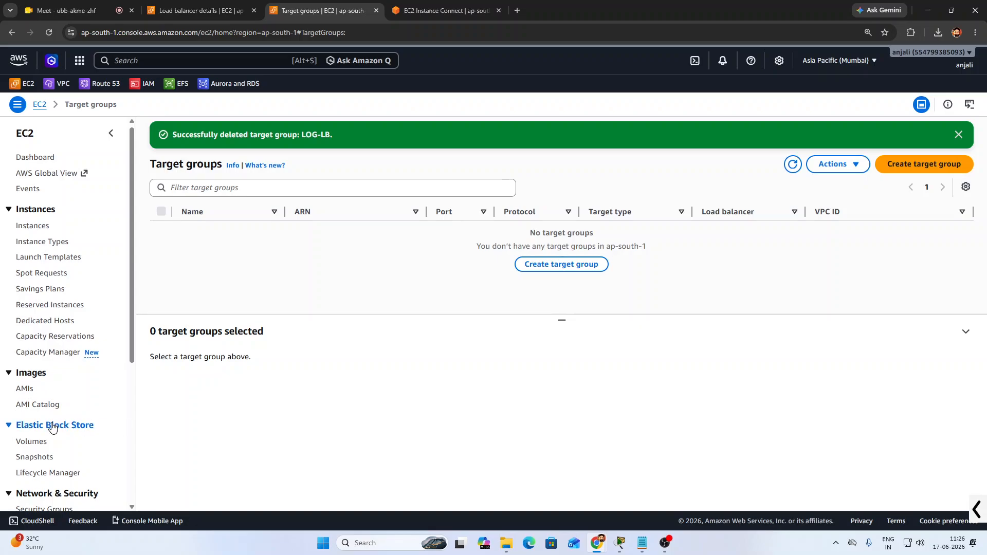
scroll(40, 406, "down", 1)
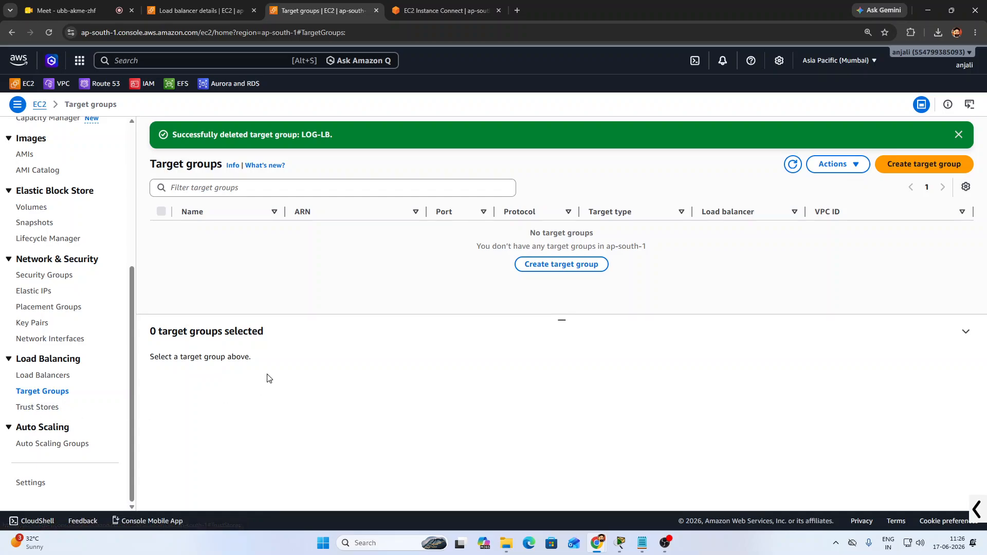
Start a new instance target group and name it NLB-group
left_click(566, 264)
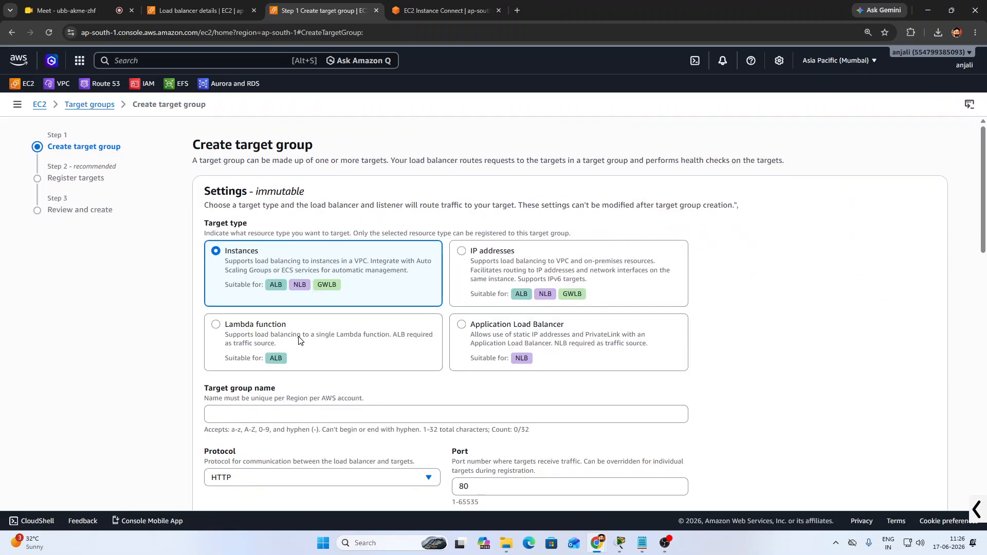
scroll(378, 329, "down", 1)
scroll(378, 329, "down", 3)
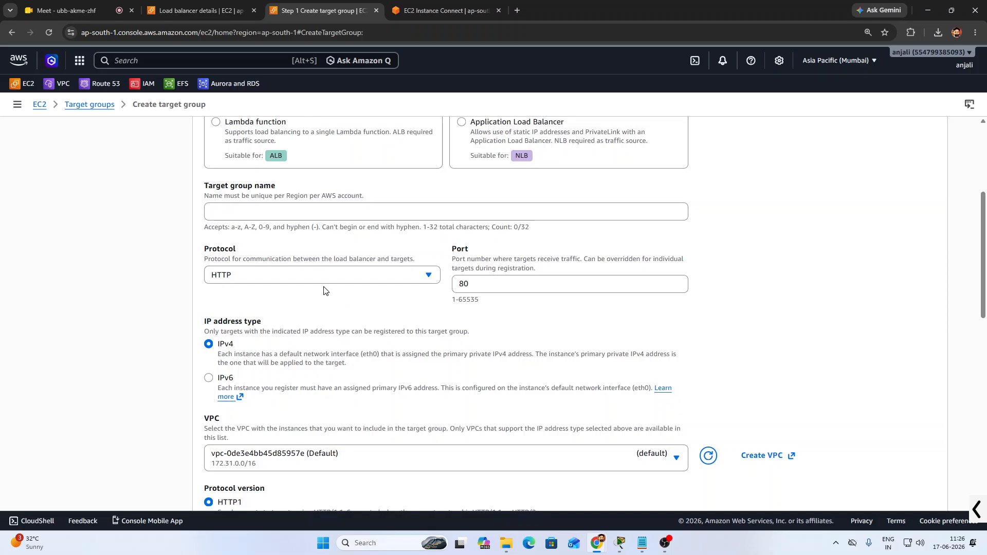
left_click(332, 279)
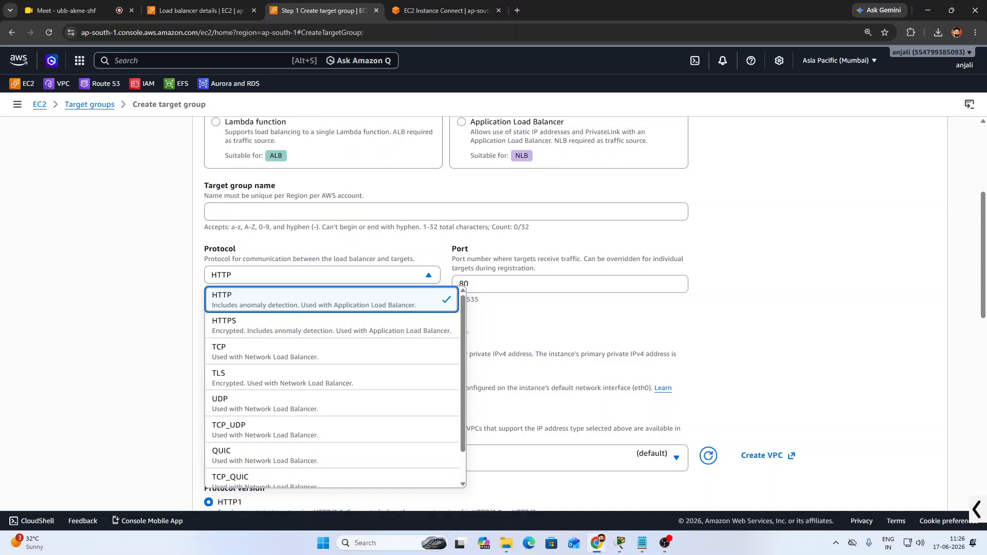
left_click(308, 212)
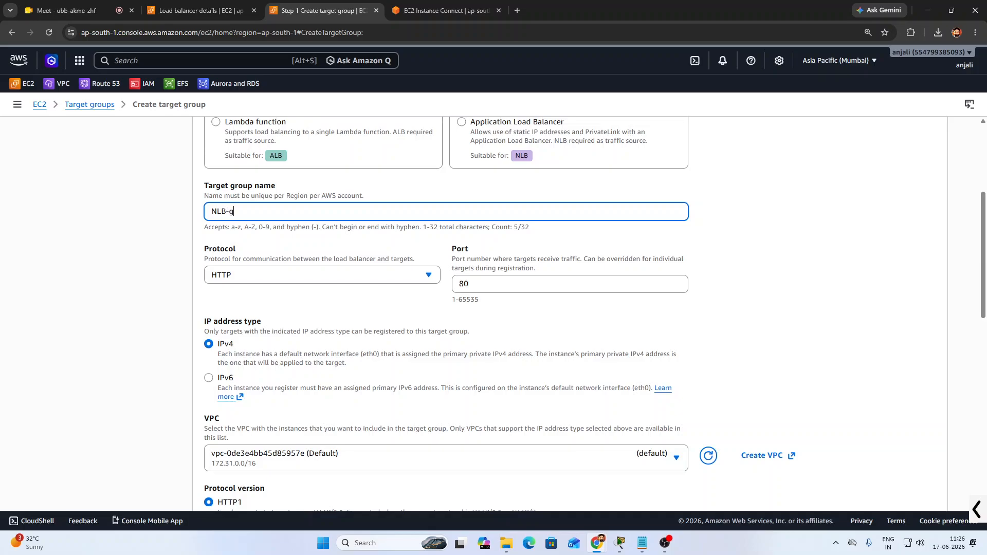
left_click(251, 298)
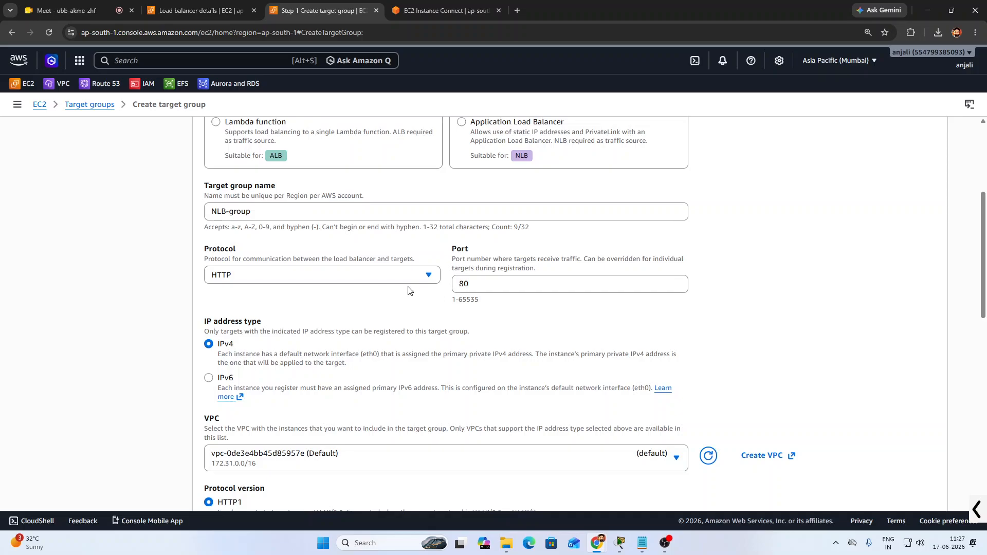
Set the protocol to TCP on port 80 and continue to Register targets
scroll(361, 307, "down", 2)
scroll(362, 309, "up", 2)
left_click(307, 276)
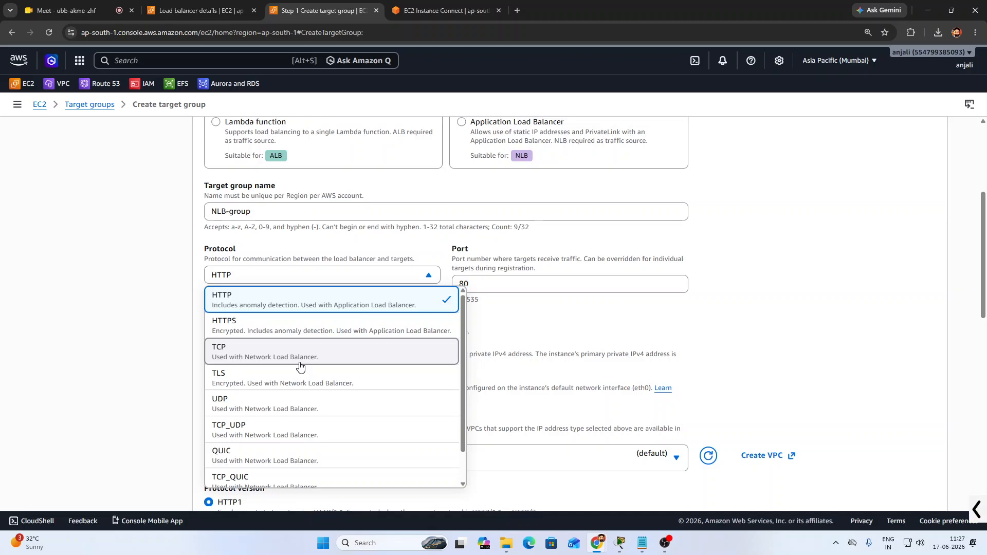
key("ctrl+plus")
key("ctrl+plus")
key("ctrl+plus")
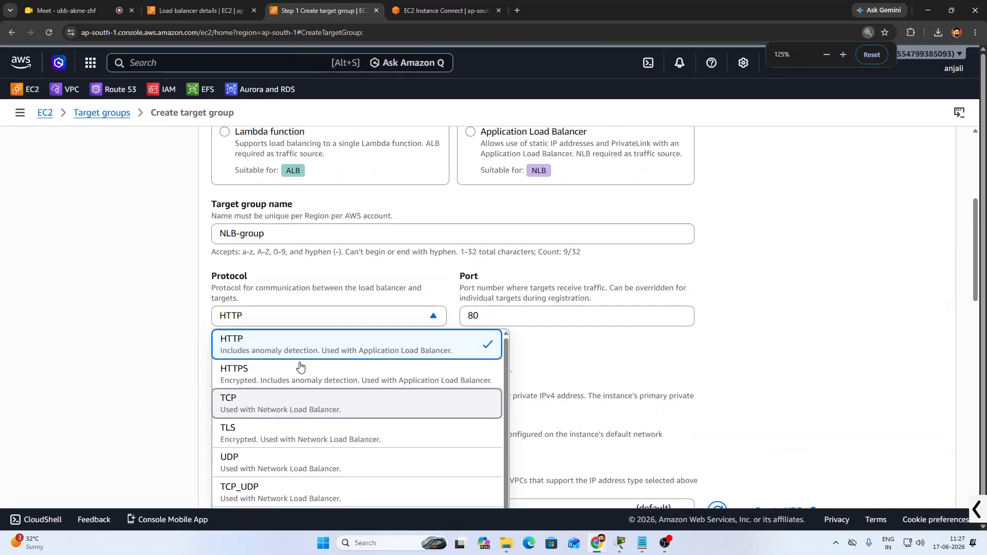
scroll(399, 377, "down", 3)
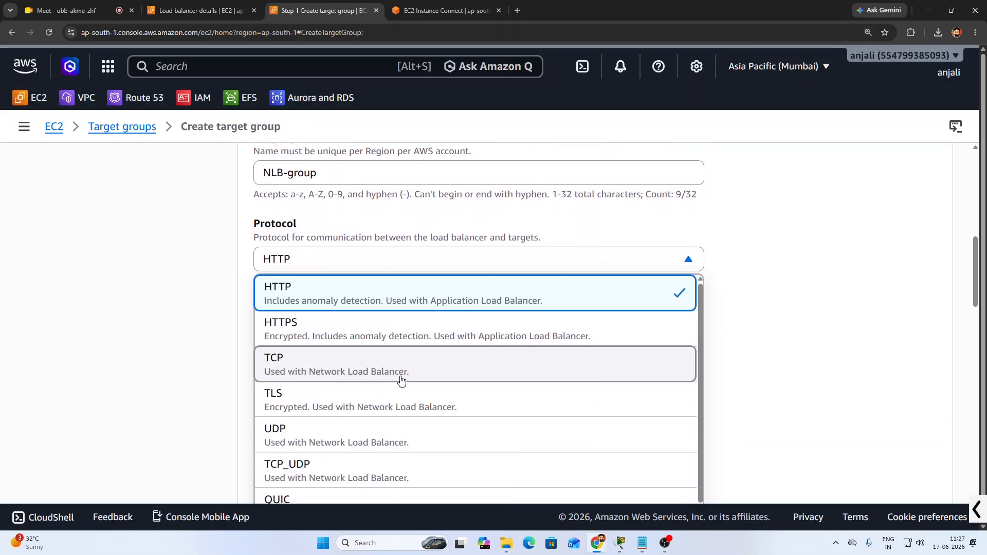
left_click(428, 372)
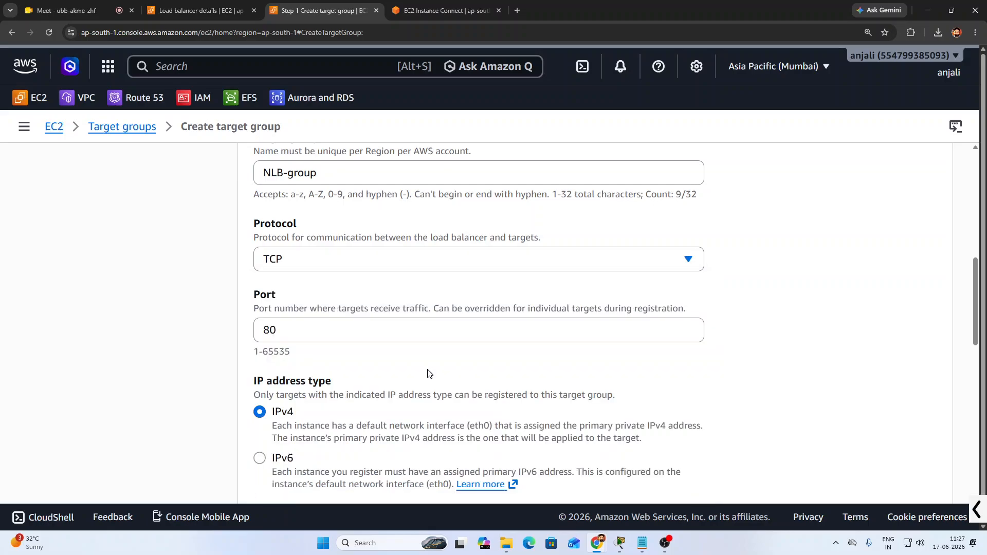
left_click_drag(310, 327, 245, 328)
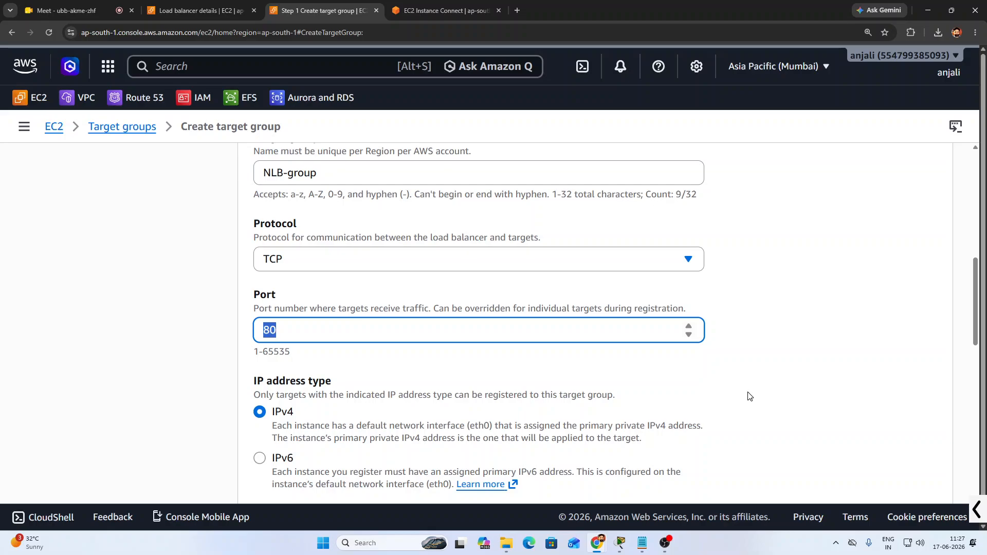
left_click(692, 395)
scroll(693, 393, "down", 3)
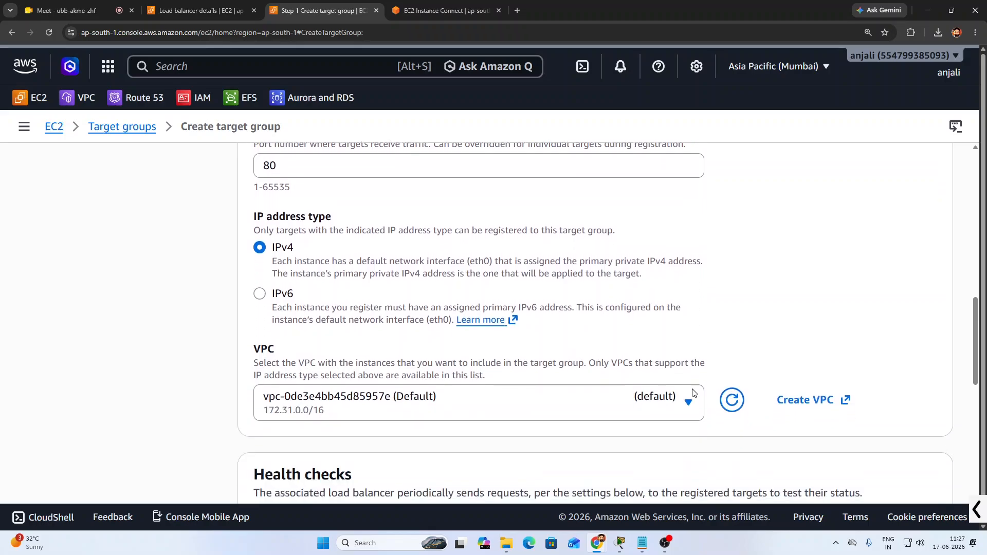
scroll(516, 368, "down", 2)
scroll(524, 370, "down", 6)
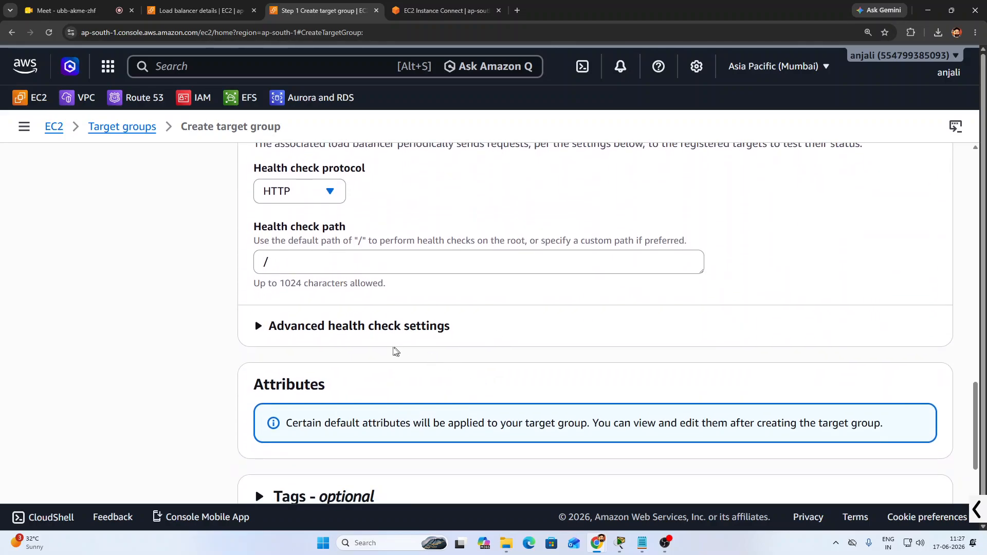
scroll(414, 350, "down", 2)
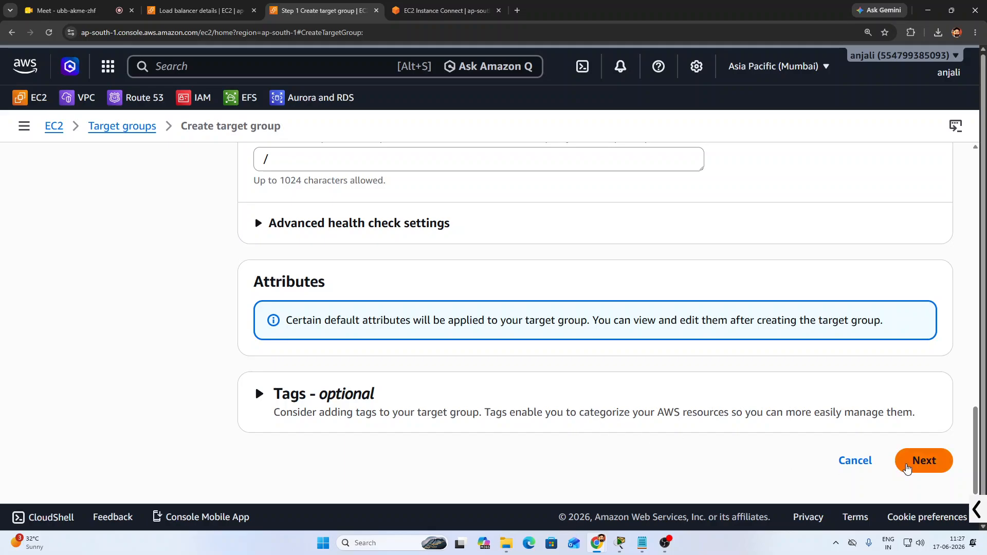
left_click(907, 470)
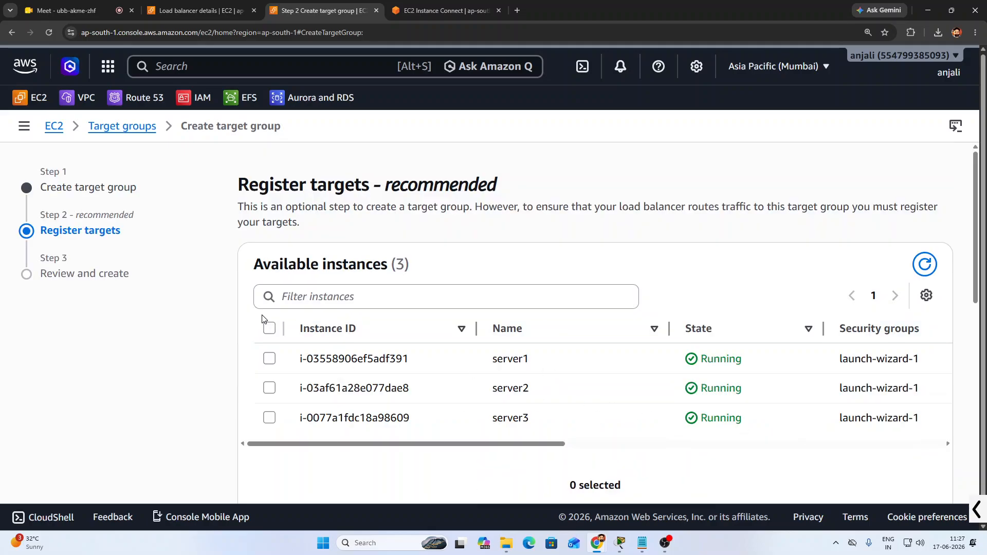
Include server1, server2 and server3 as pending targets on port 80
left_click(269, 329)
scroll(626, 419, "down", 5)
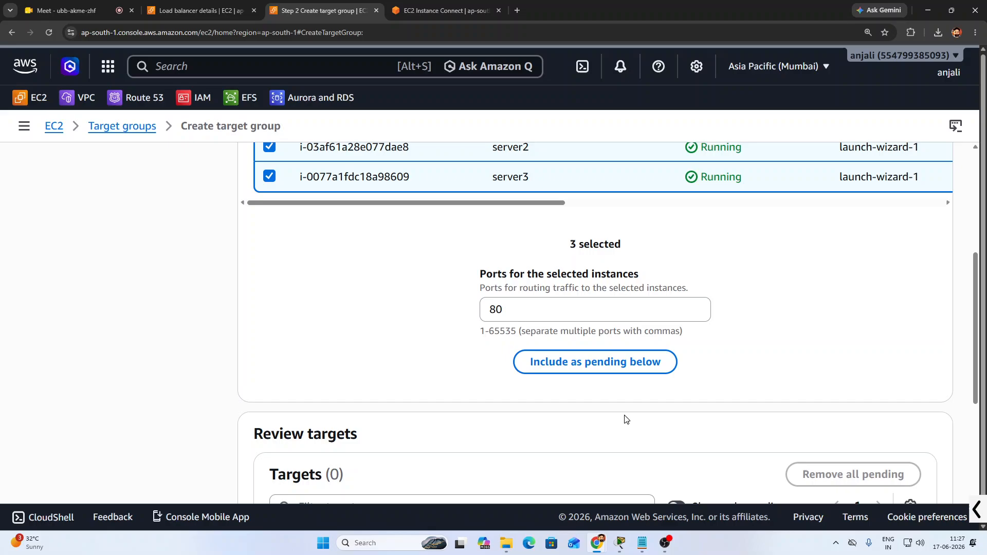
left_click(601, 347)
scroll(414, 340, "down", 2)
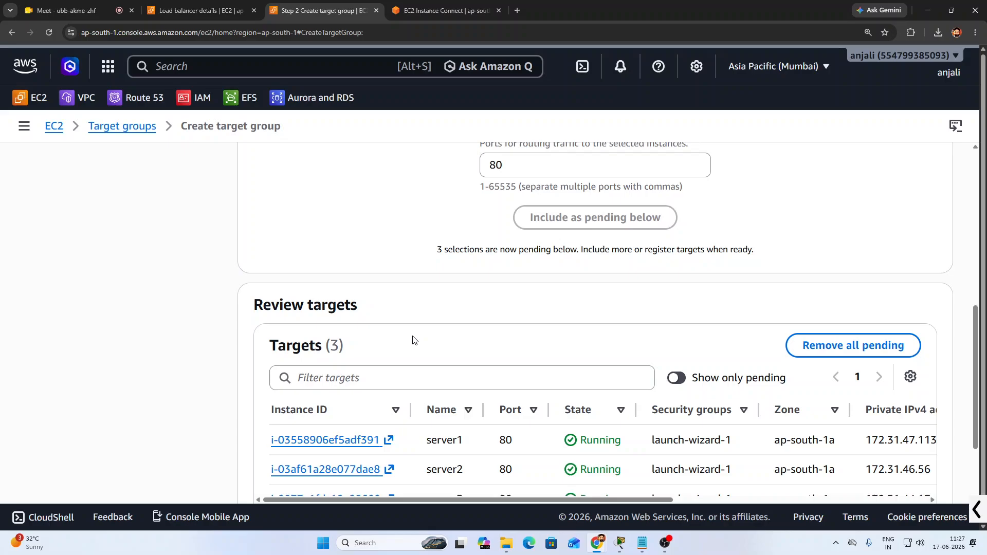
scroll(519, 349, "down", 2)
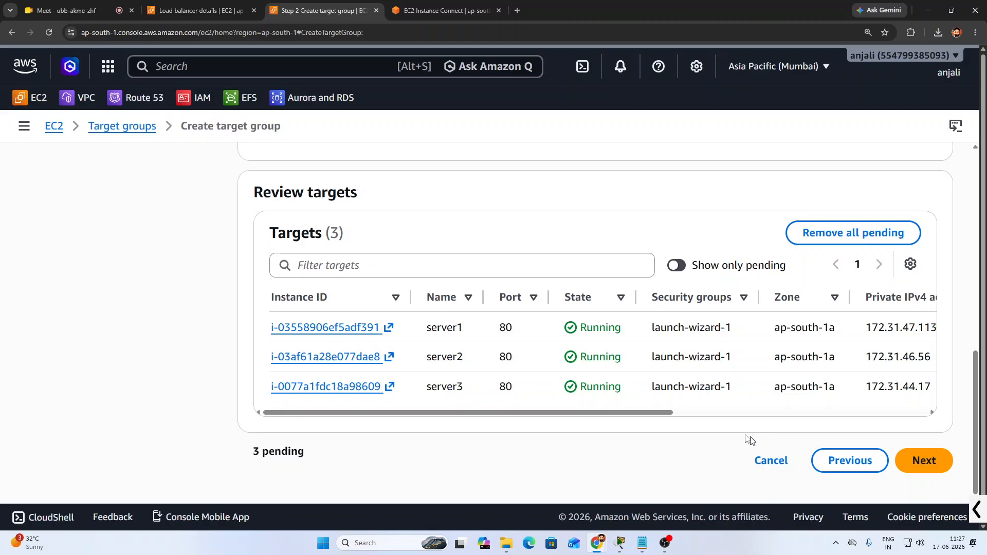
Create NLB-group and check its three targets show Unused health status
left_click(914, 465)
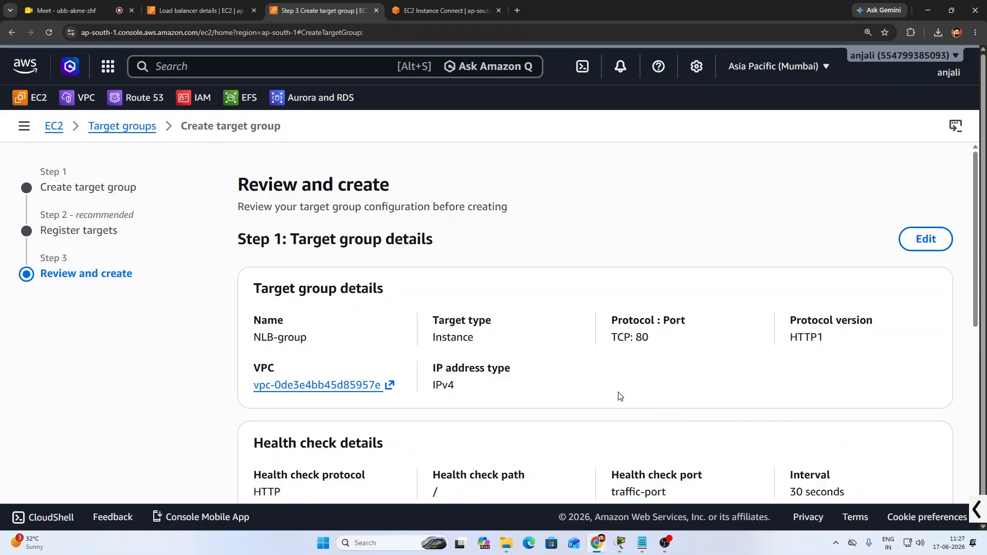
scroll(620, 397, "down", 5)
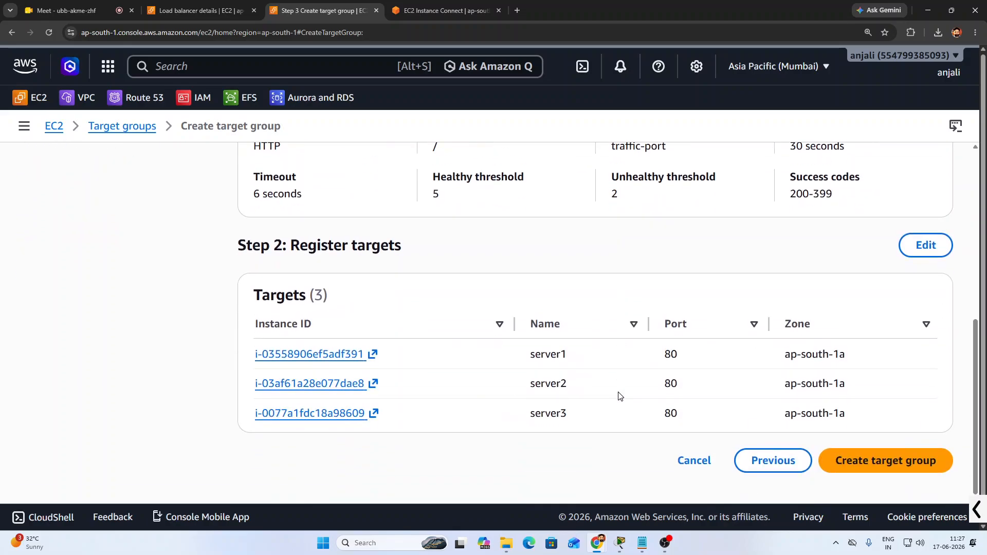
left_click(869, 463)
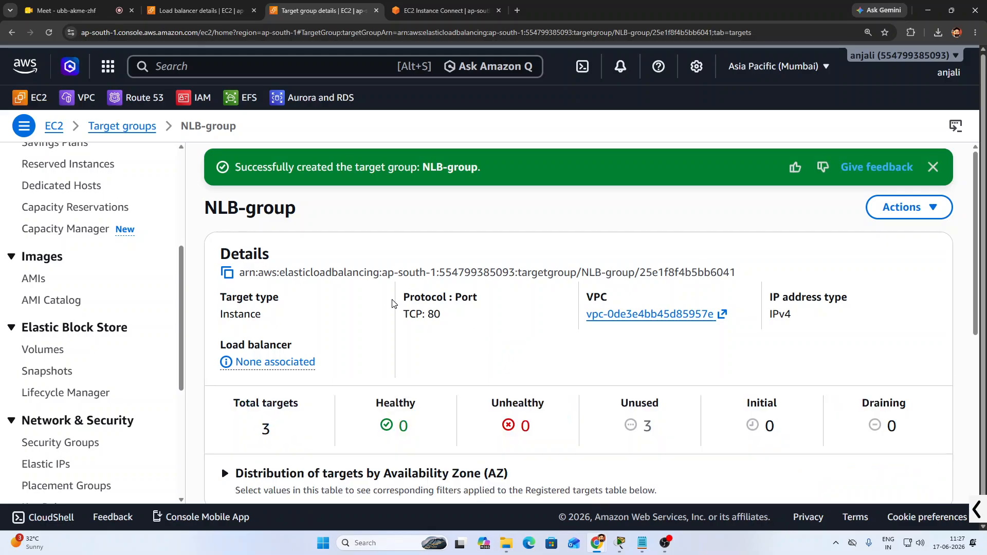
key("ctrl+minus")
key("ctrl+minus")
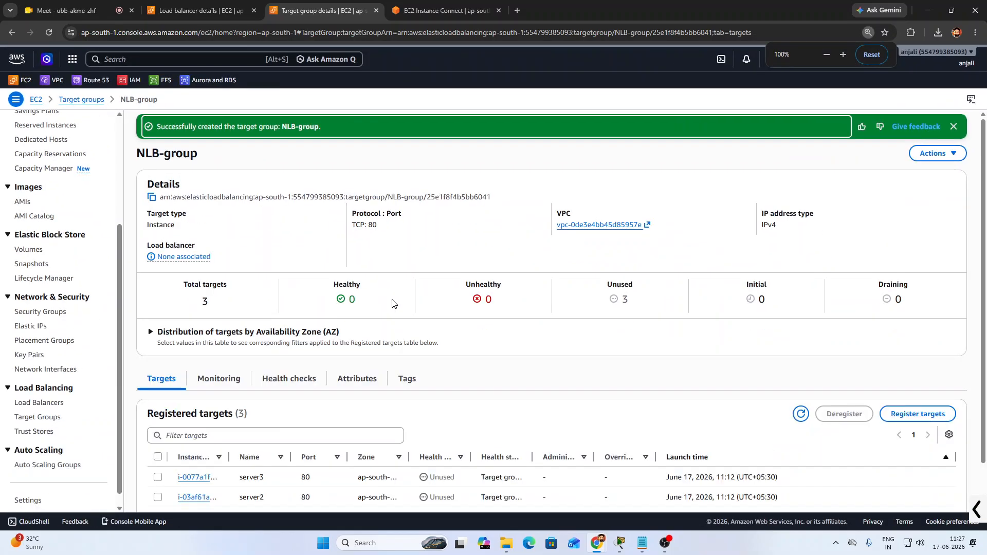
scroll(488, 401, "down", 2)
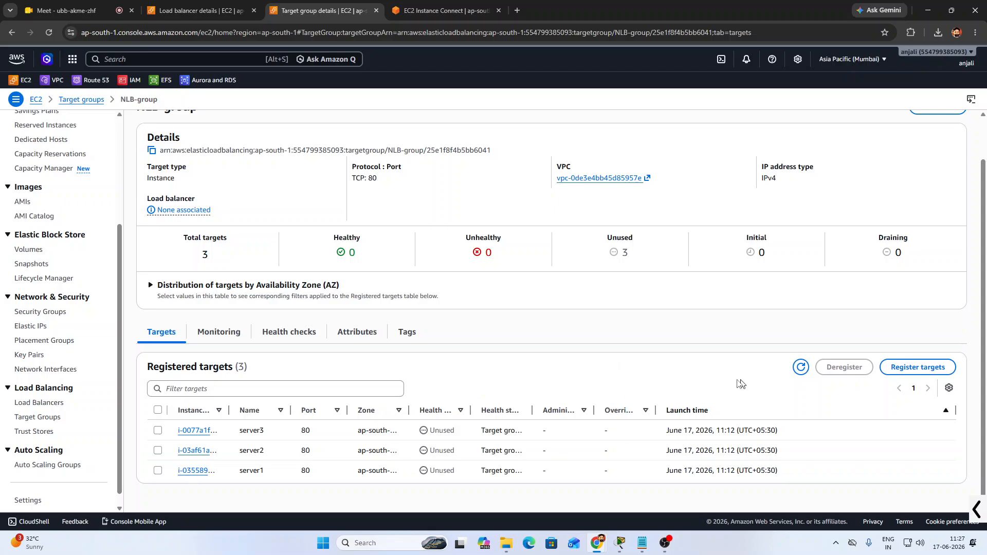
mouse_move(429, 433)
left_mouse_down()
mouse_move(457, 437)
mouse_move(464, 472)
left_mouse_up()
left_click(465, 472)
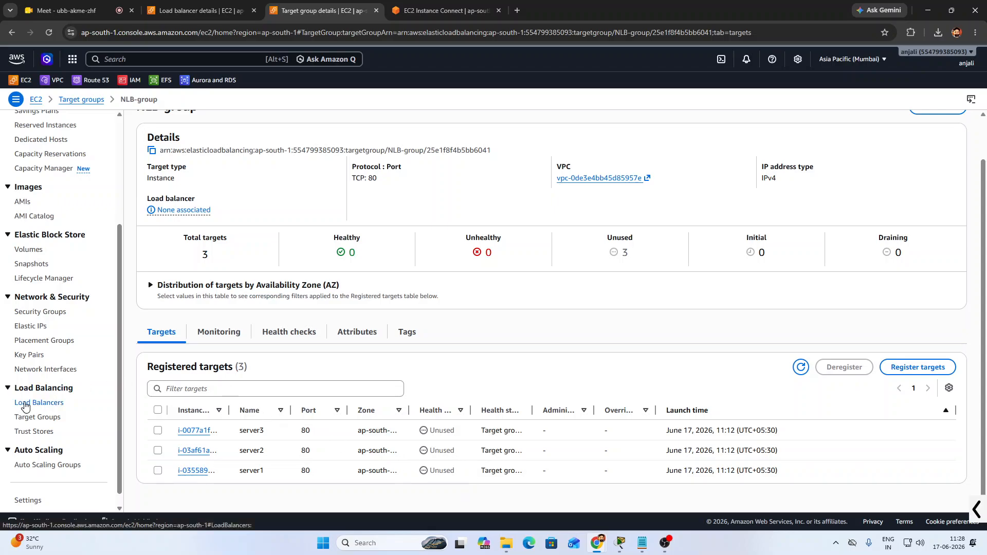
From Load balancers, start a new load balancer of type Network Load Balancer
left_click(35, 404)
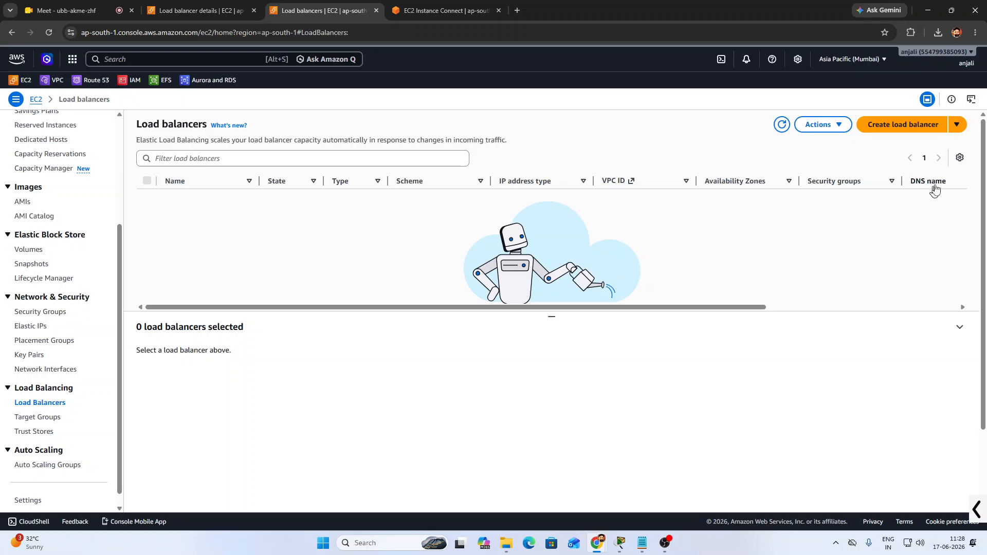
left_click(890, 133)
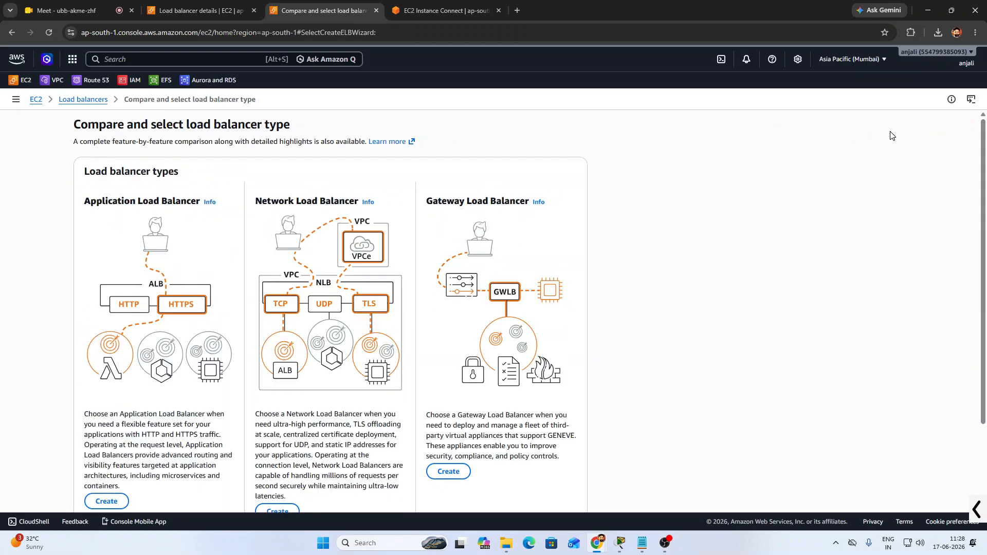
scroll(263, 160, "down", 1)
left_click_drag(263, 154, 361, 154)
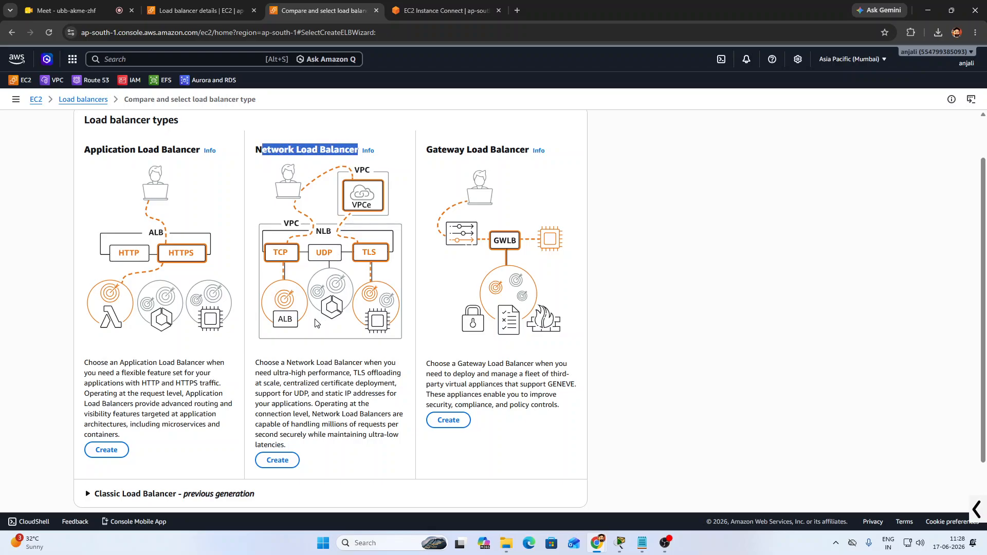
scroll(319, 319, "down", 1)
left_click(278, 408)
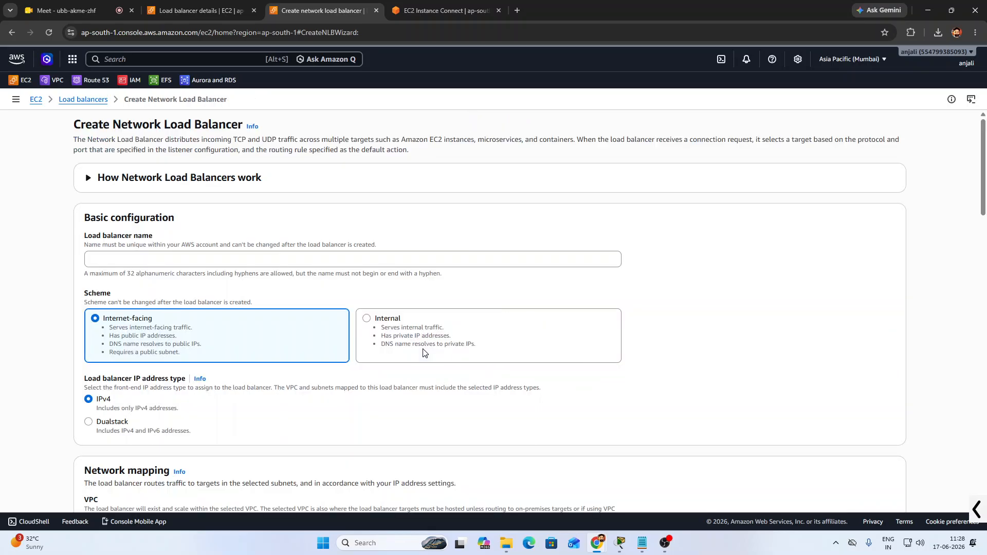
Name the load balancer NLB and enable availability zones ap-south-1a, 1b and 1c
left_click(267, 259)
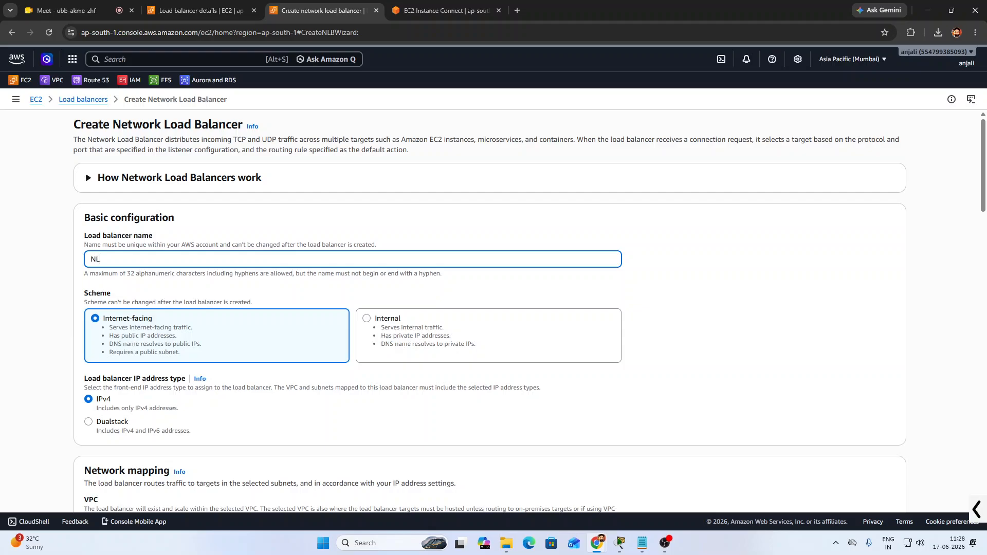
scroll(171, 337, "down", 1)
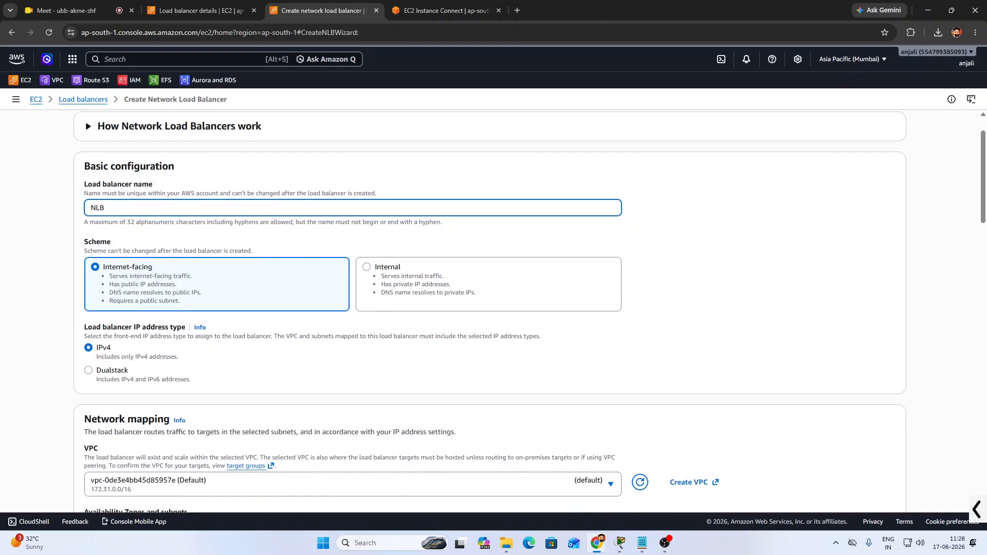
key("ctrl+plus")
key("ctrl+plus")
scroll(180, 308, "down", 3)
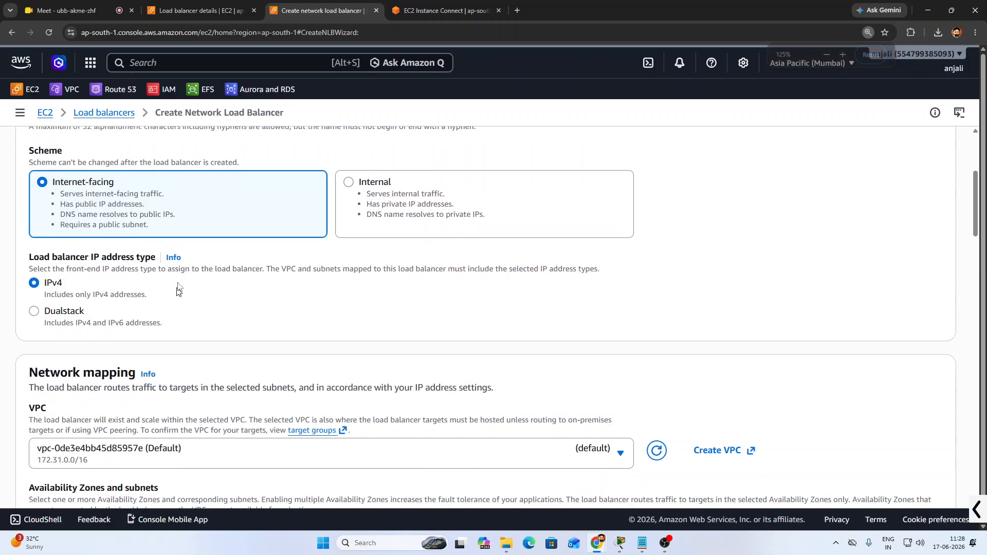
scroll(157, 300, "down", 3)
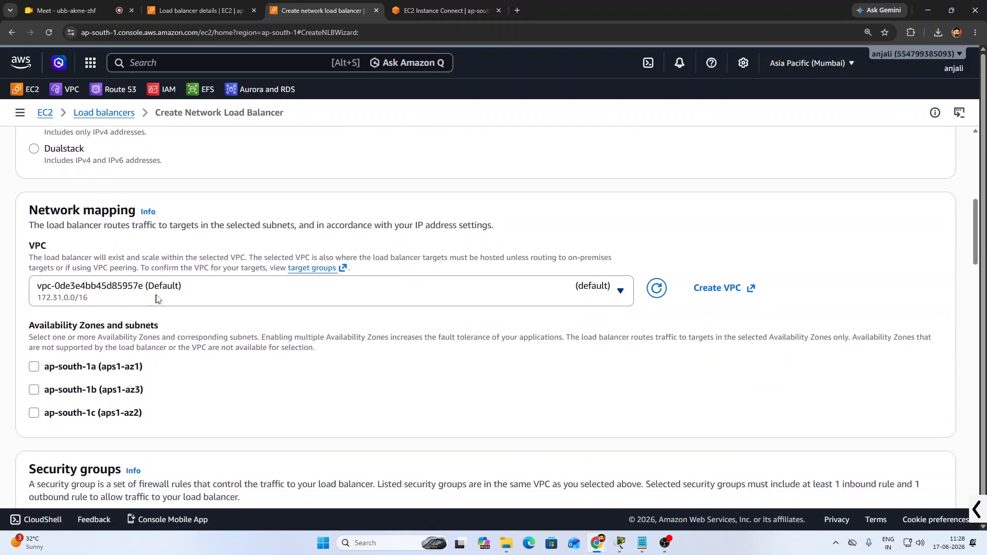
left_click(34, 361)
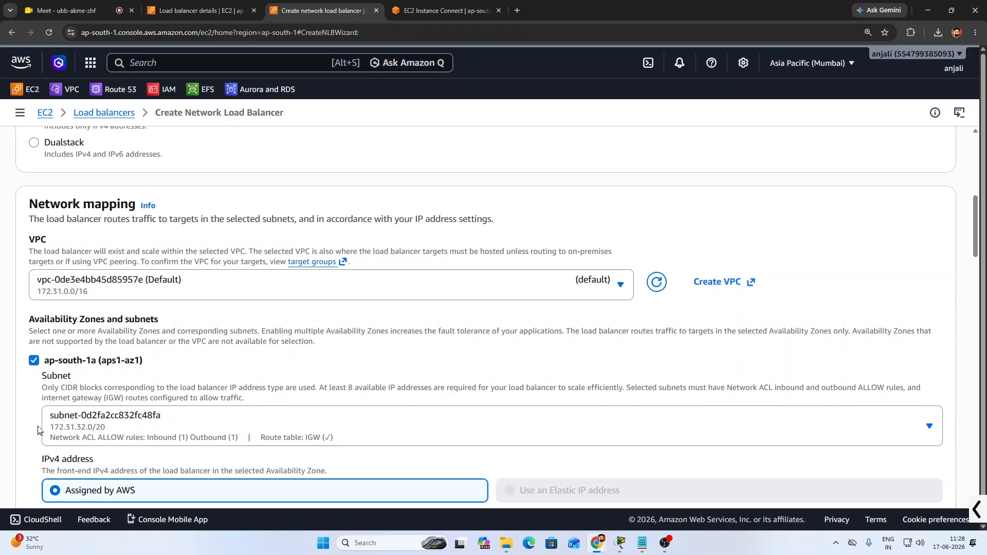
scroll(43, 407, "down", 3)
scroll(44, 308, "down", 1)
left_click(34, 338)
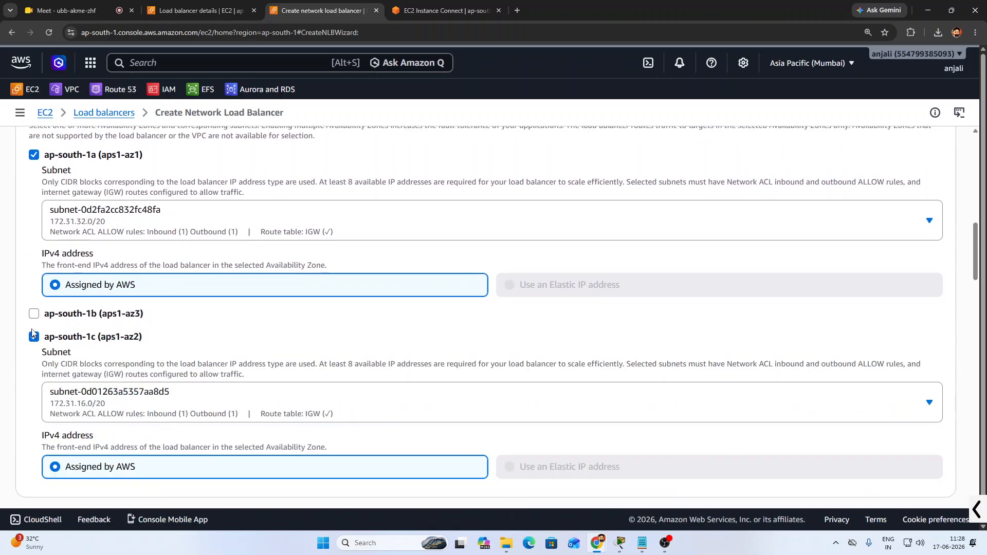
left_click(34, 314)
Replace the default security group with log-sg
scroll(34, 319, "down", 2)
scroll(184, 333, "down", 7)
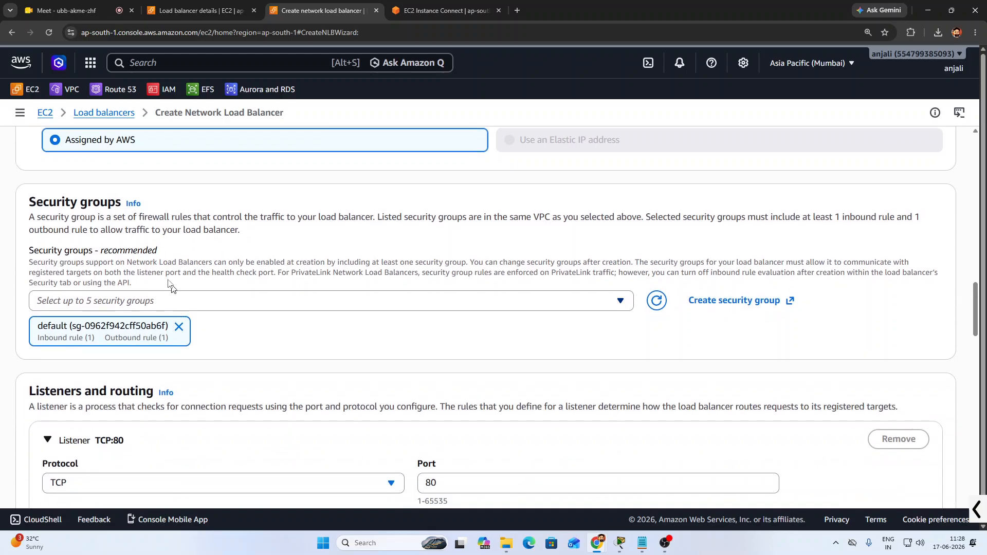
left_click(179, 327)
left_click(252, 307)
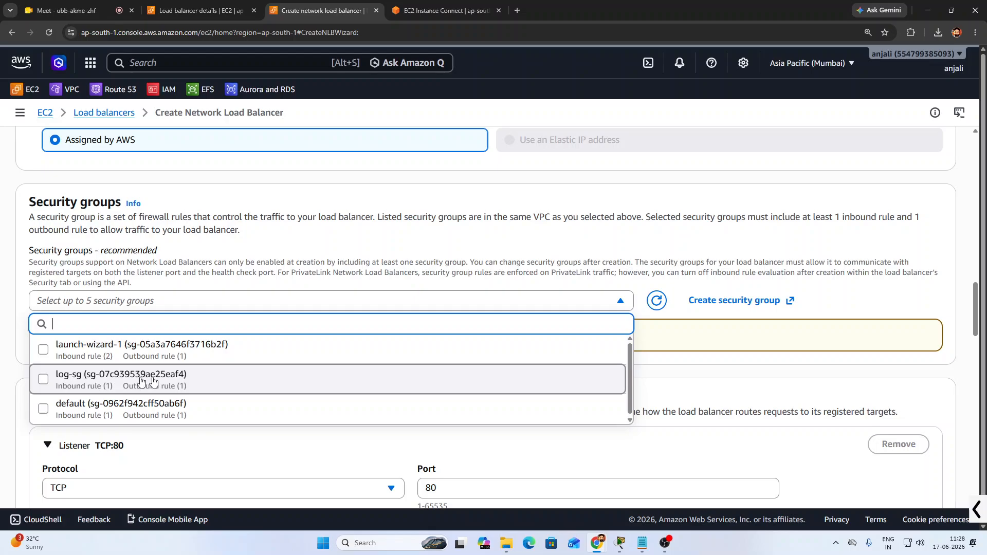
left_click(215, 383)
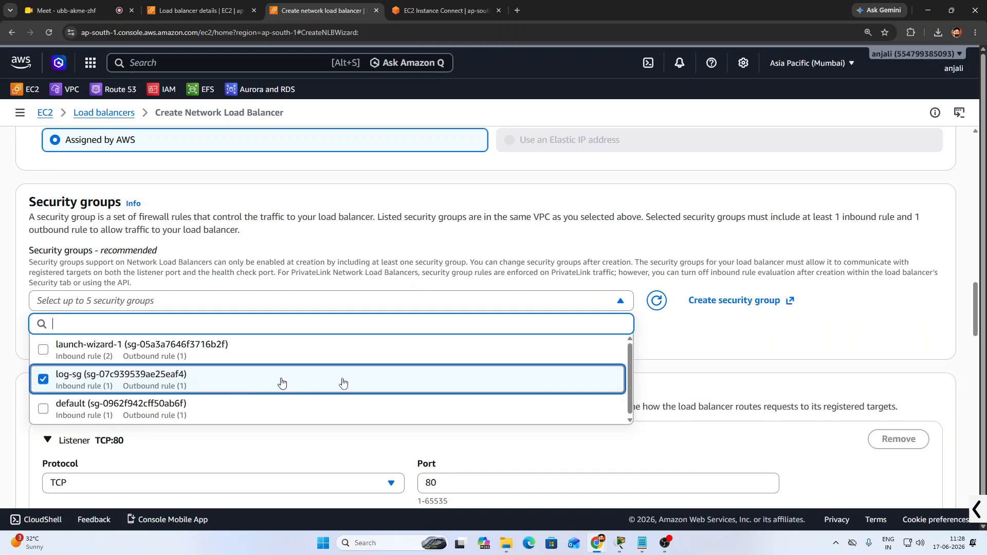
left_click(690, 346)
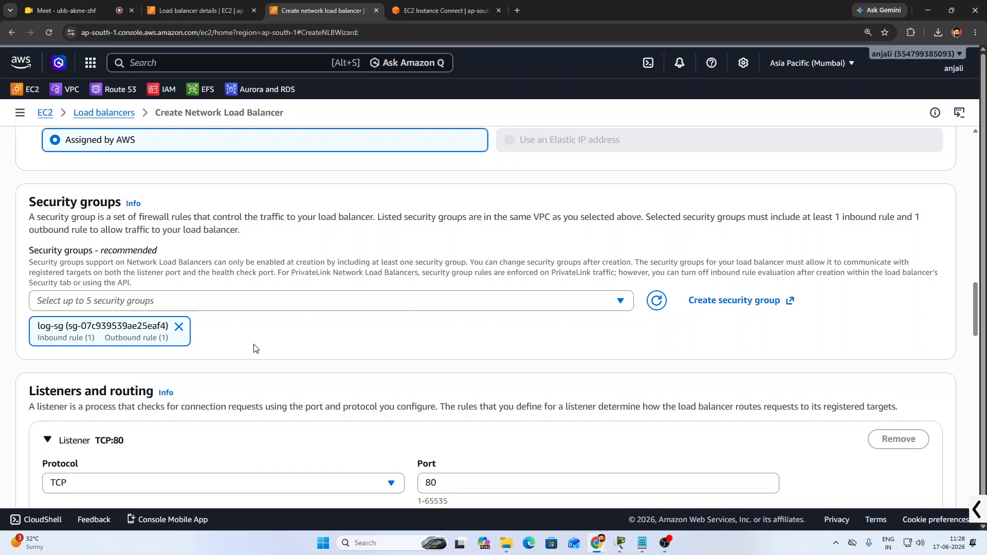
Forward the TCP:80 listener to NLB-group and create the load balancer
scroll(254, 346, "down", 4)
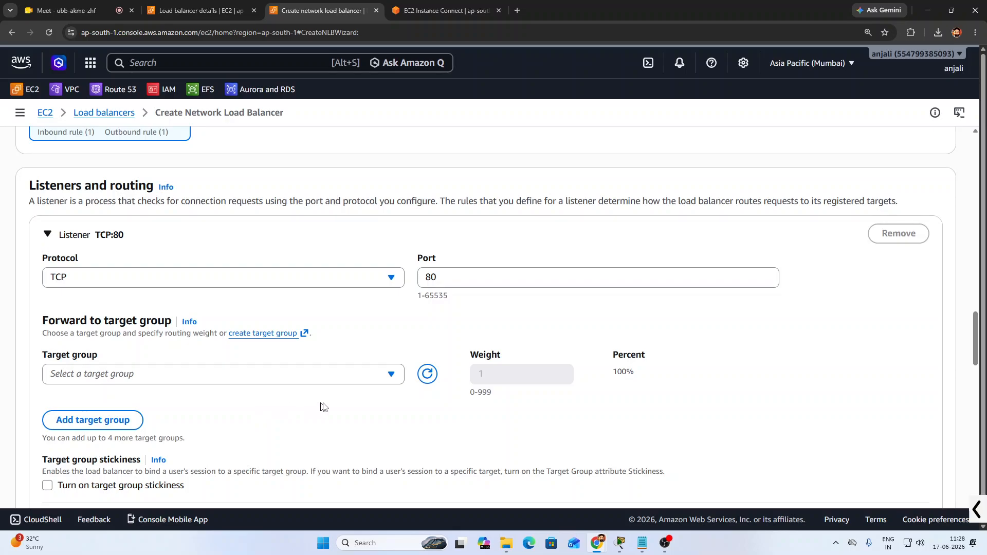
scroll(326, 408, "down", 2)
scroll(265, 353, "down", 1)
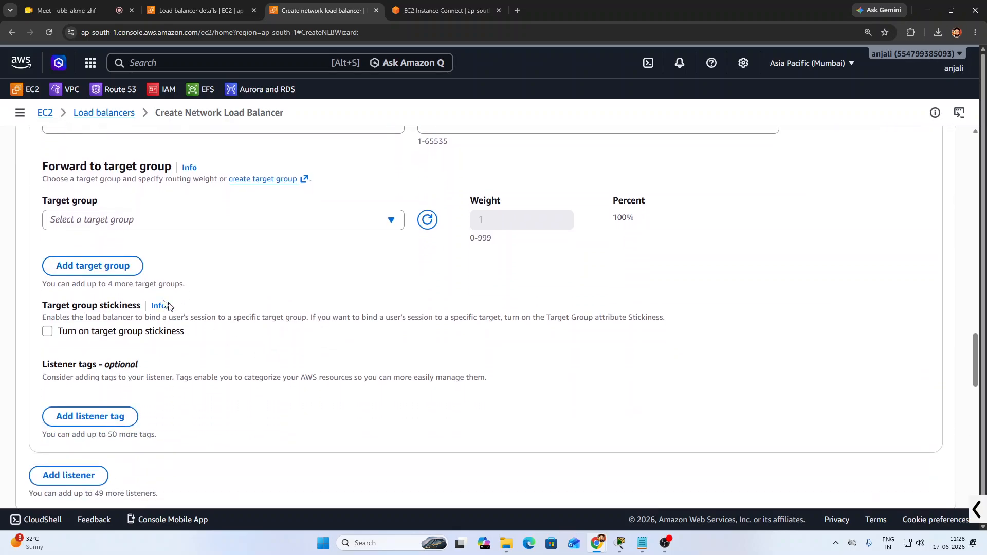
left_click(168, 222)
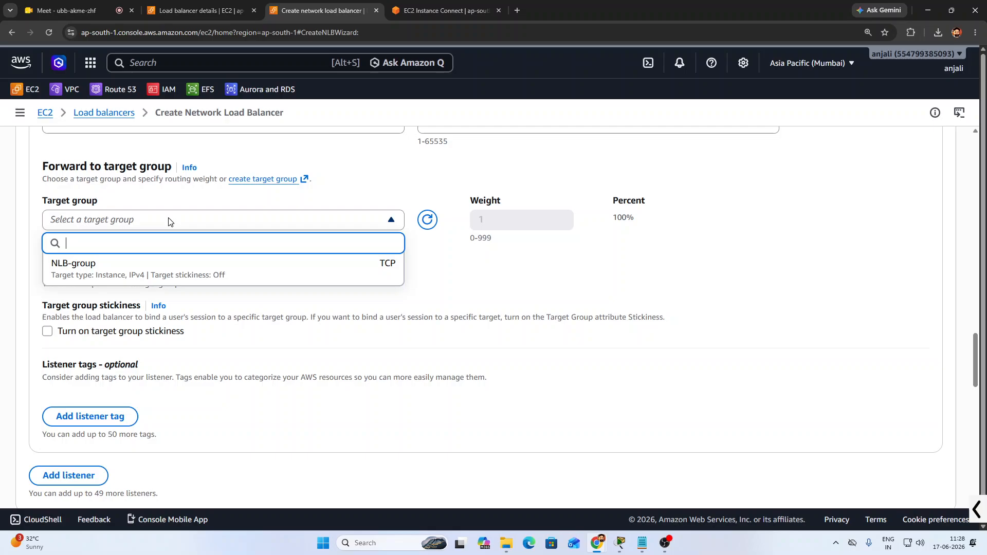
left_click(91, 267)
scroll(293, 273, "down", 3)
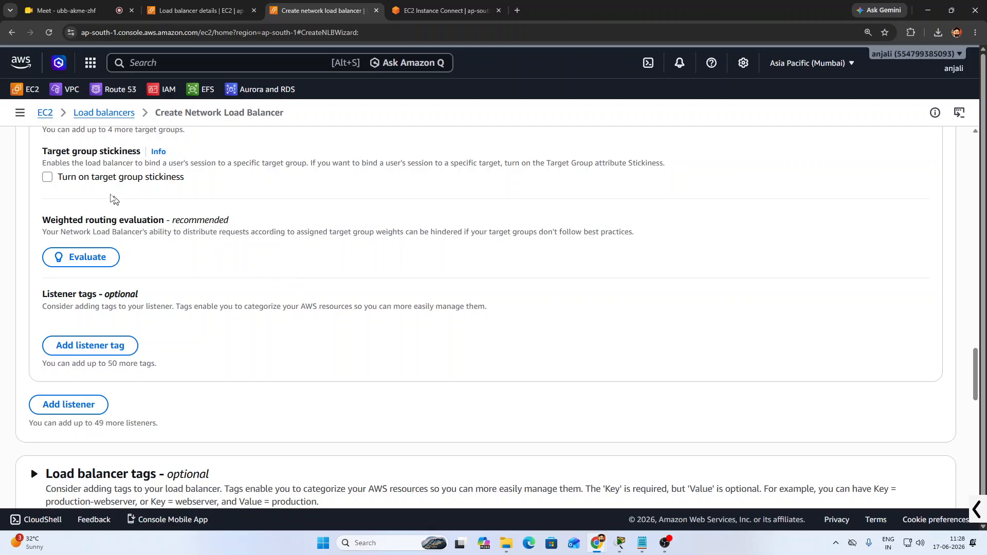
scroll(293, 334, "down", 9)
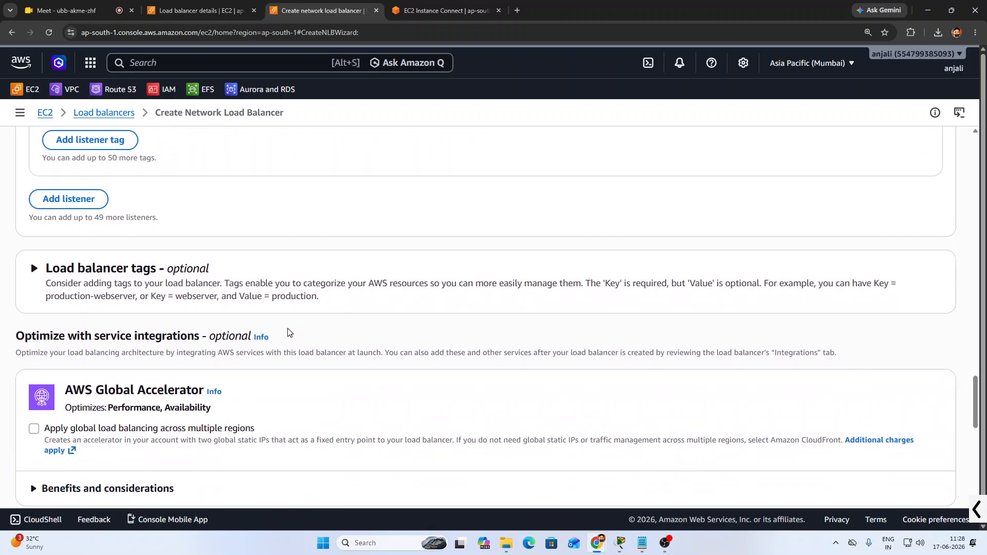
scroll(414, 372, "down", 1)
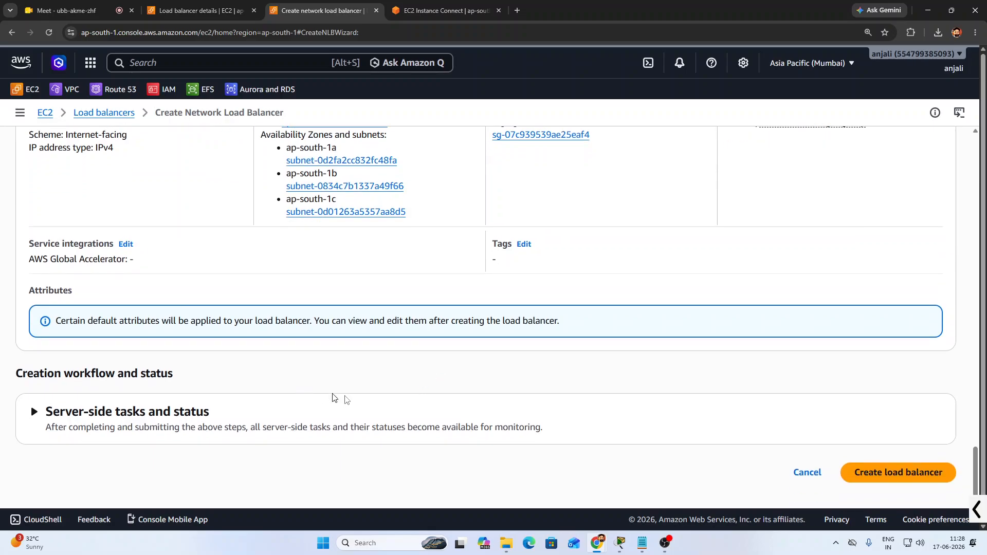
left_click(879, 476)
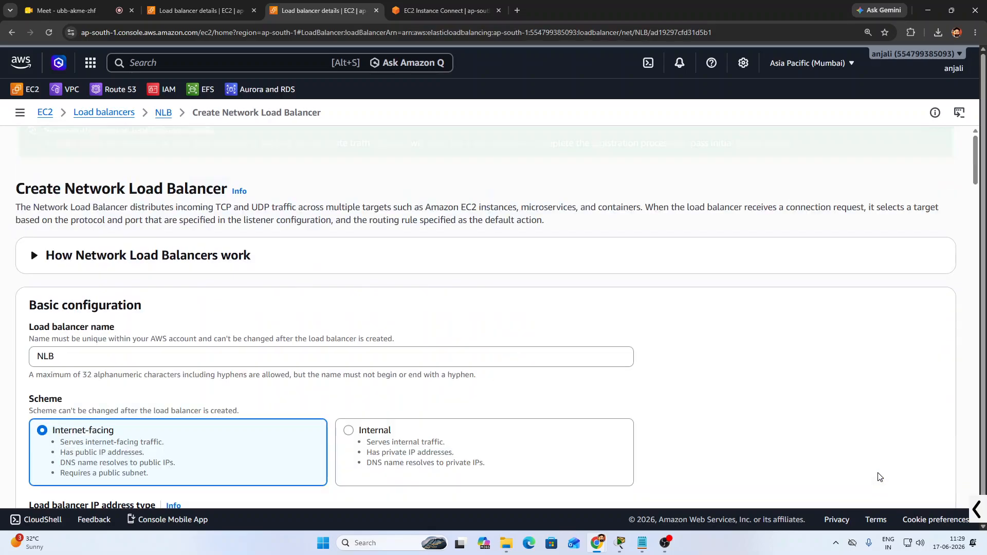
Copy the NLB's DNS name from its load balancer details page
left_click(579, 441)
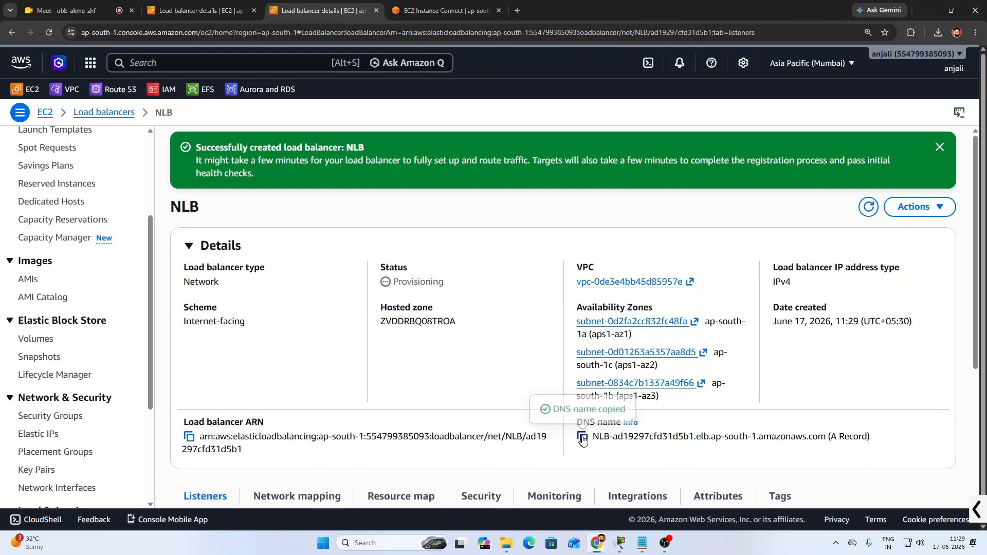
left_click_drag(593, 437, 828, 445)
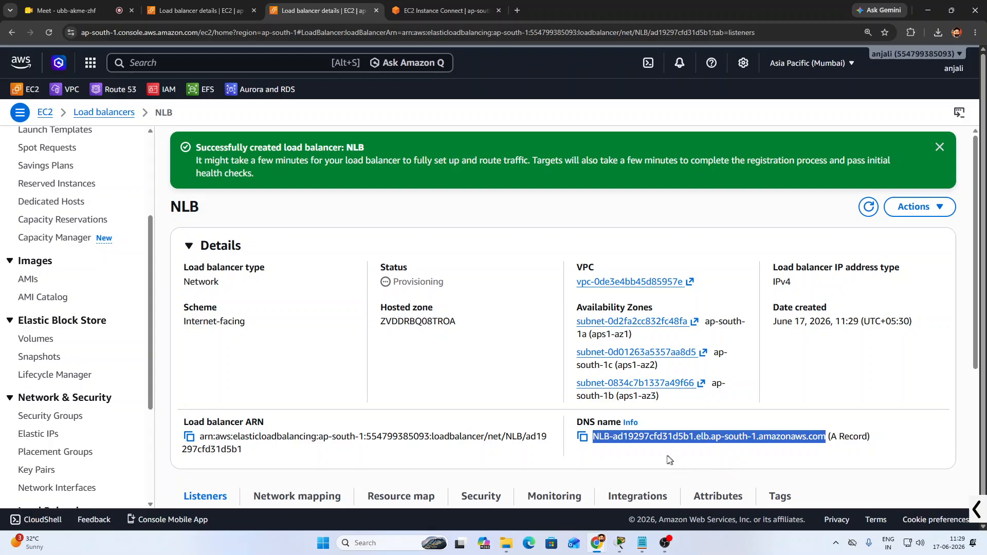
left_click(591, 456)
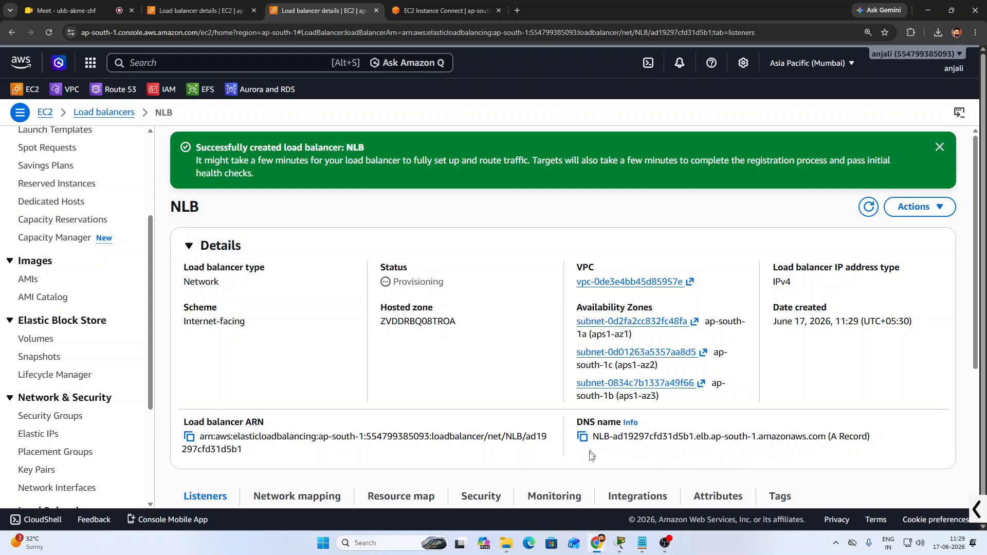
left_click(424, 9)
left_click(517, 11)
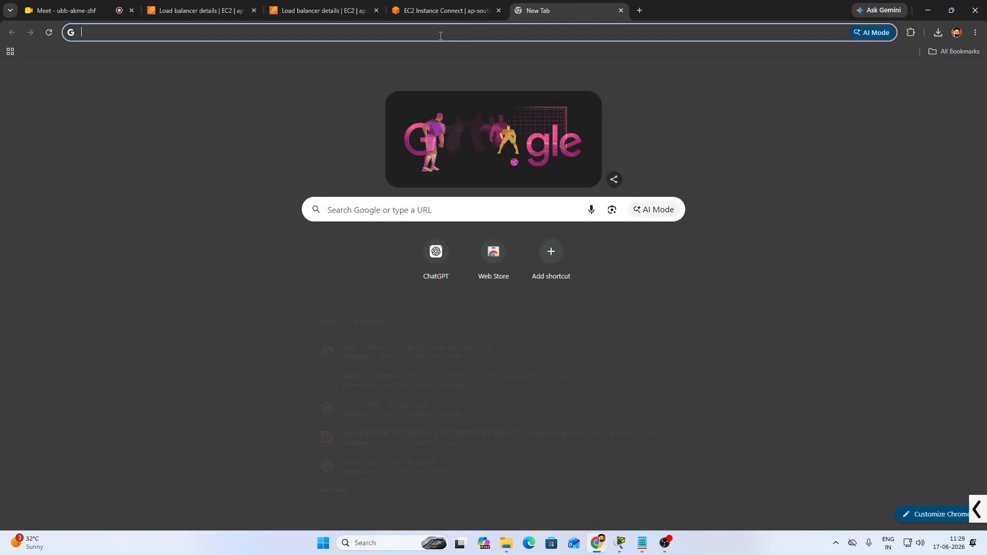
type("http:/")
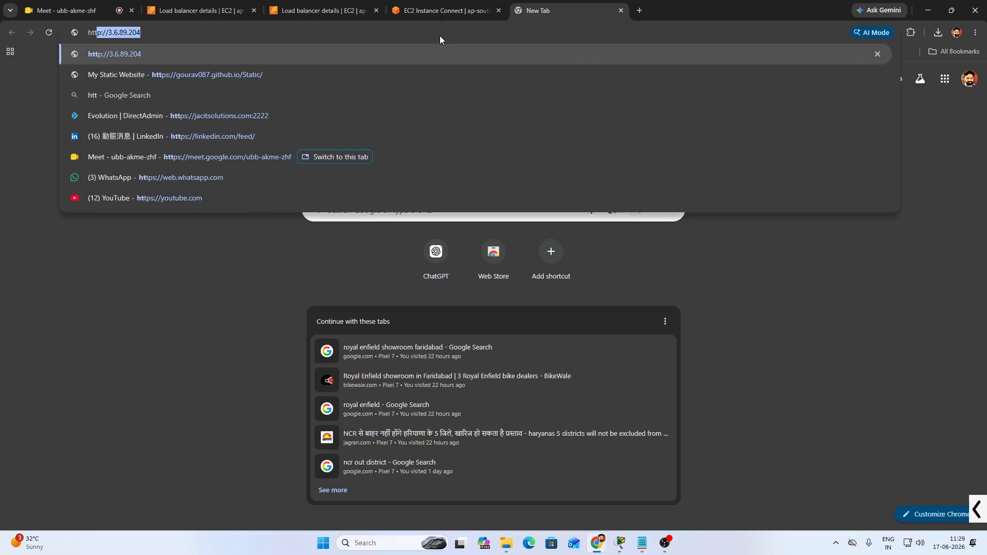
type("/")
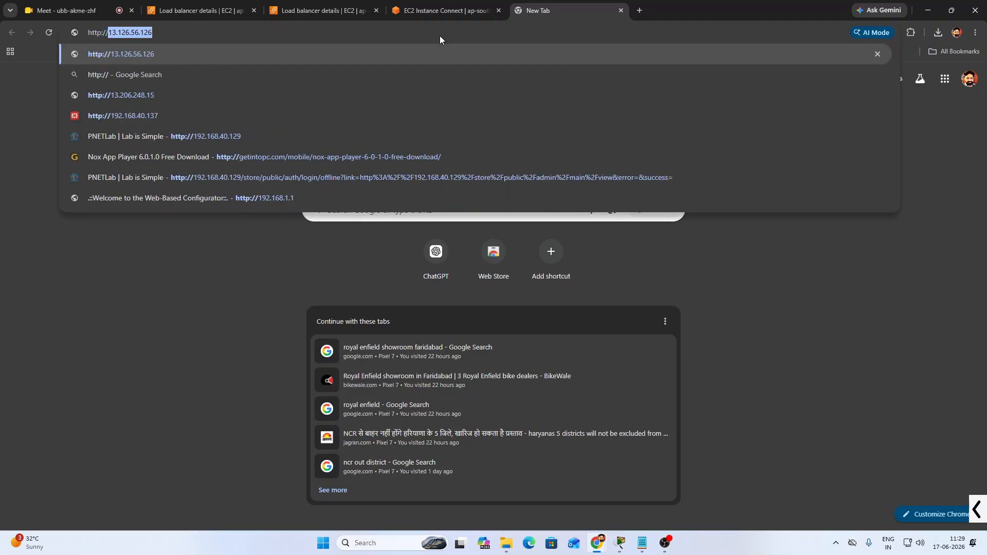
key("ctrl+v")
key("Return")
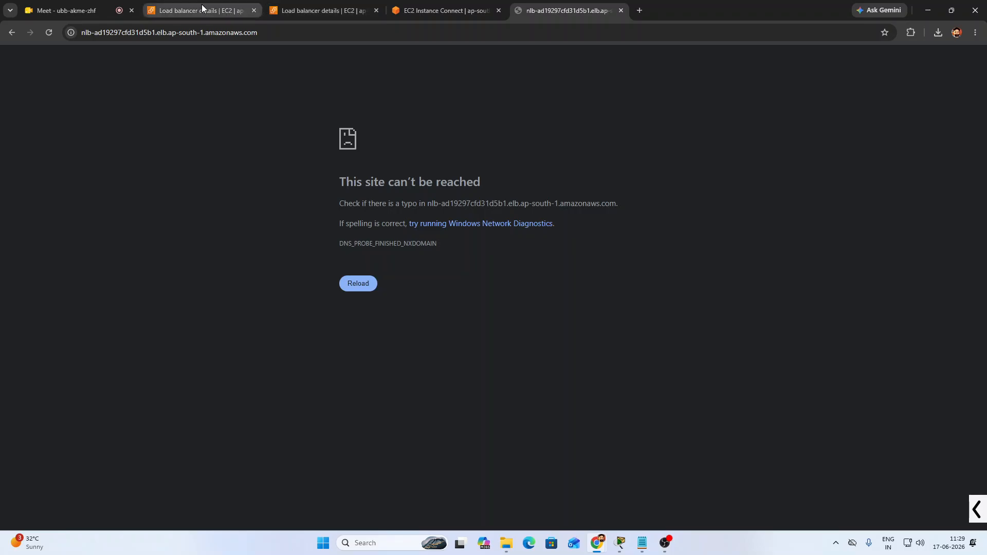
left_click(199, 11)
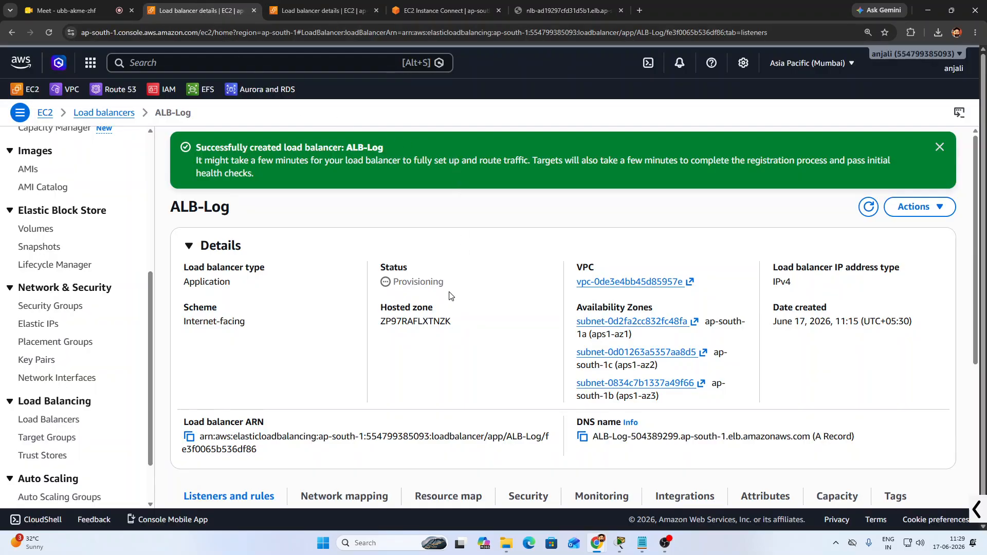
Refresh and close the stale ALB-Log tab, then repeatedly refresh the NLB details to check its status
left_click(869, 207)
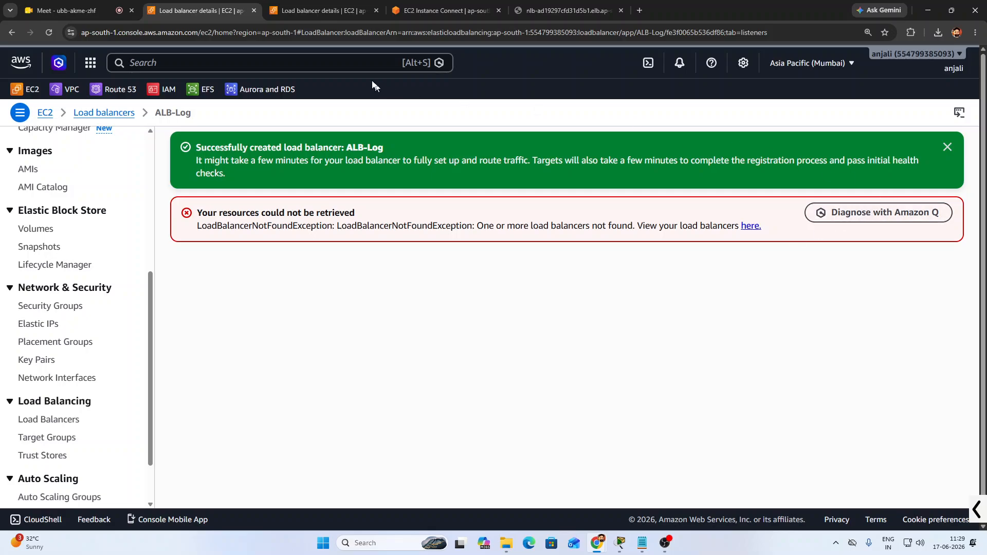
left_click(252, 11)
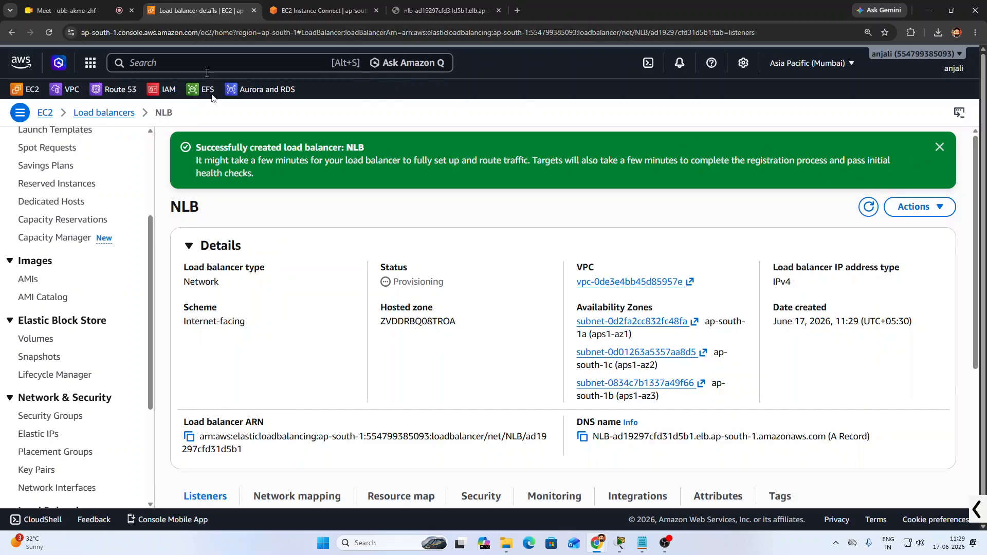
left_click(869, 208)
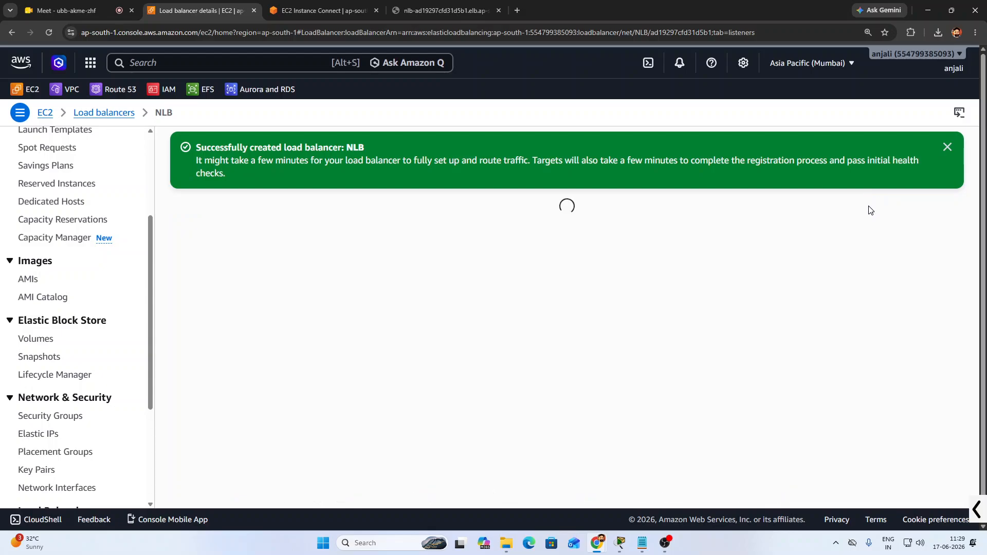
left_click(870, 209)
left_click(870, 209)
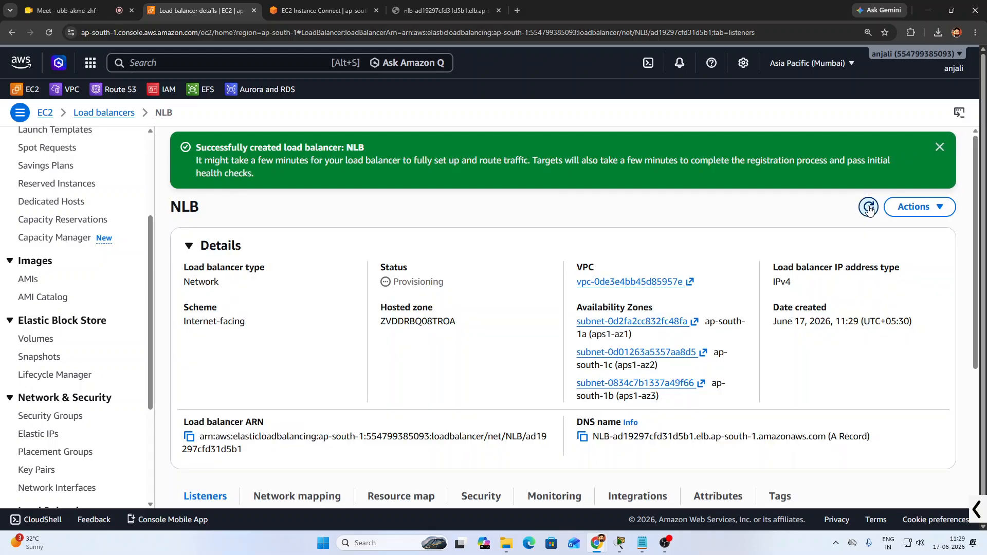
double_click(869, 211)
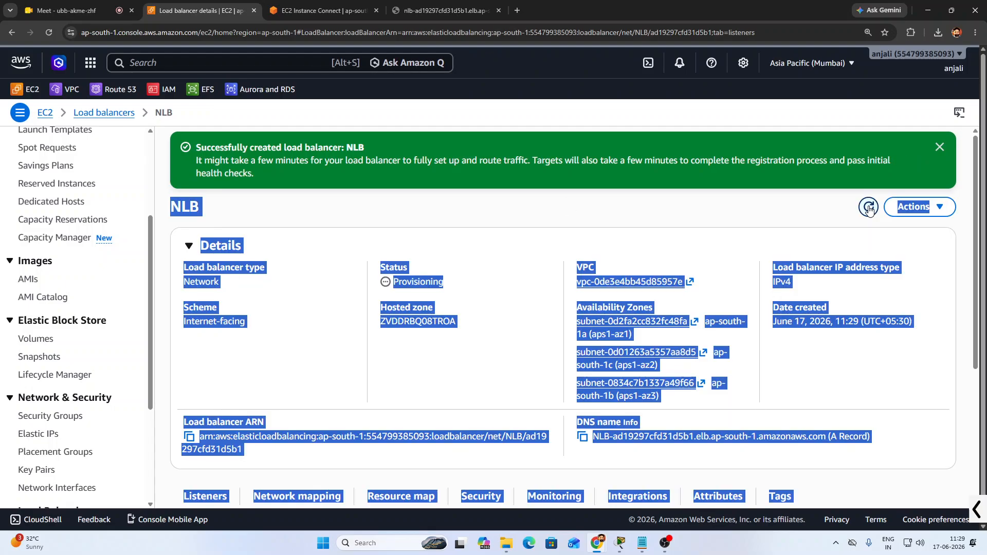
left_click(448, 285)
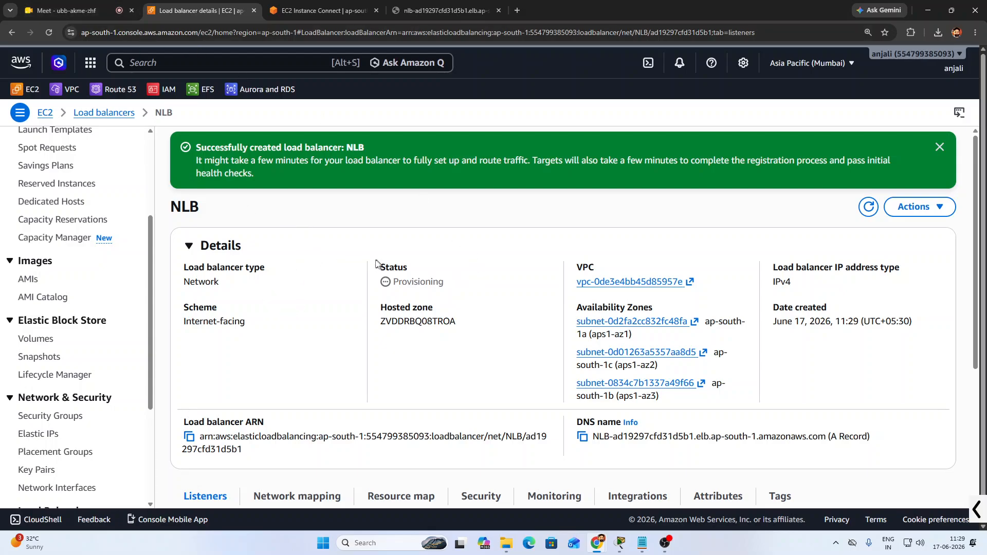
scroll(62, 288, "up", 3)
Start a new instance launch named ubuntu using the Ubuntu AMI
left_click(35, 250)
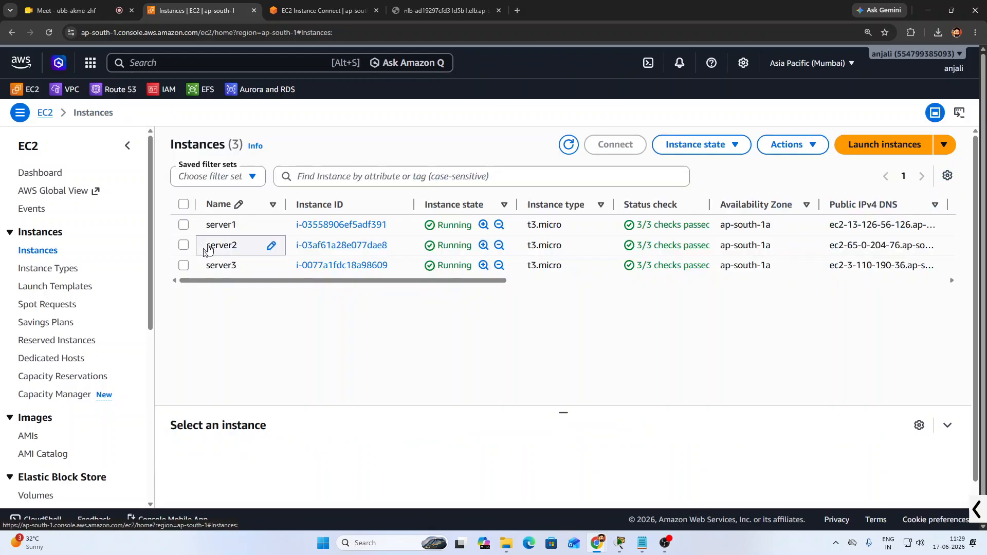
left_click(884, 145)
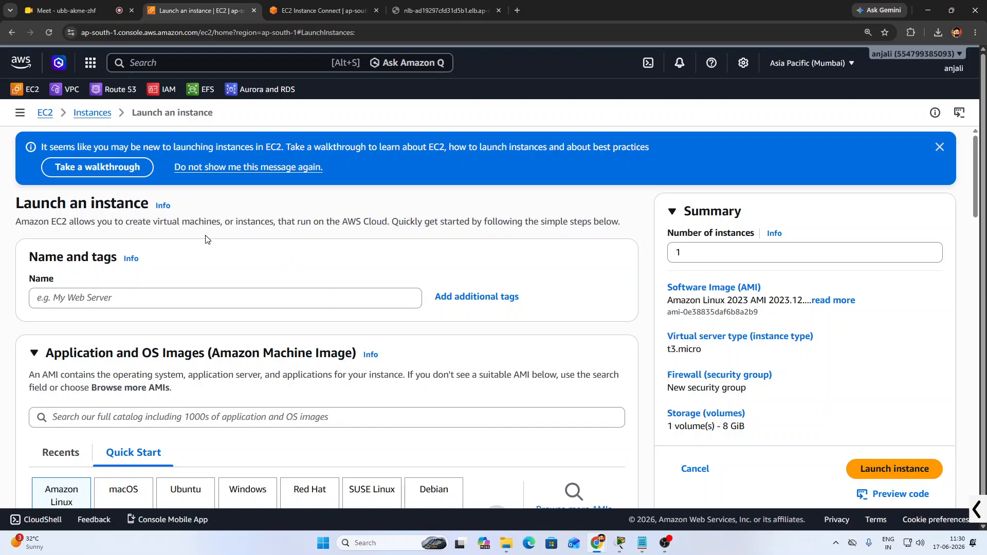
left_click(137, 303)
type("ubuntu")
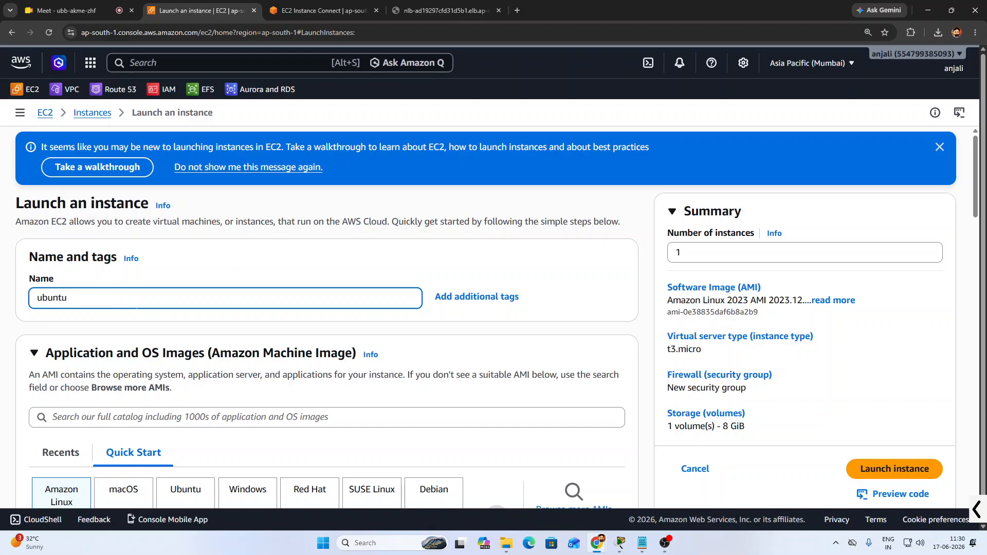
scroll(133, 317, "down", 3)
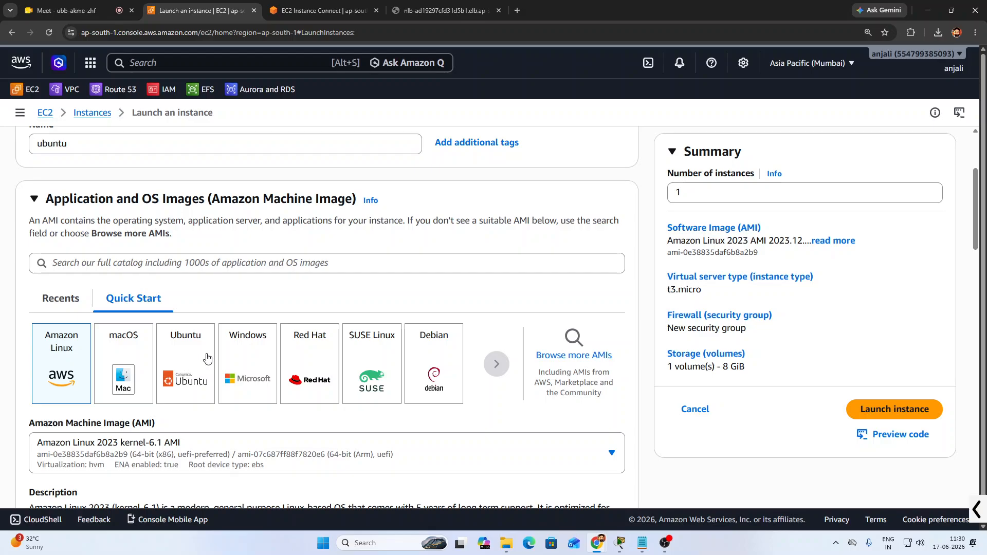
left_click(207, 357)
Select key pair pass, allow HTTP traffic, and launch the t3.micro instance
scroll(229, 319, "down", 7)
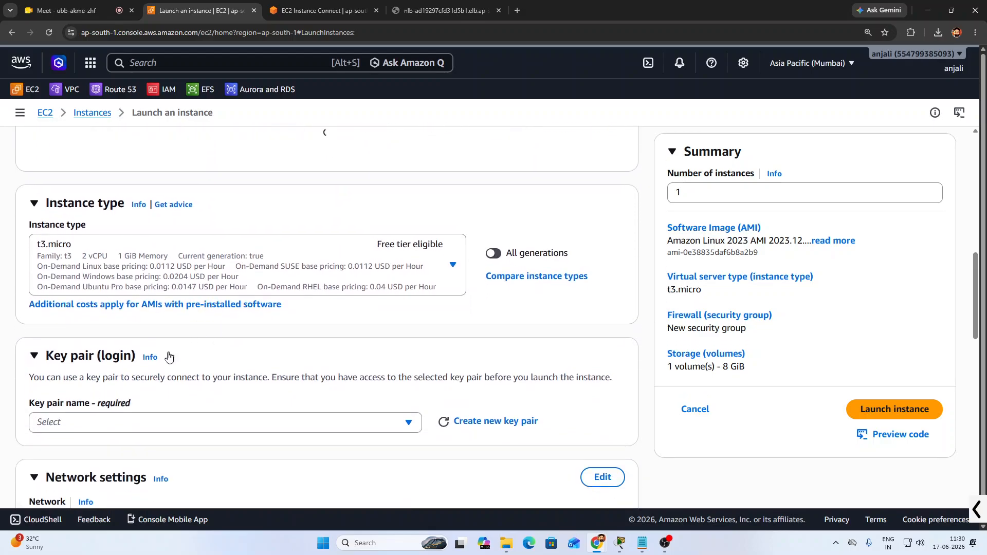
scroll(172, 329, "down", 5)
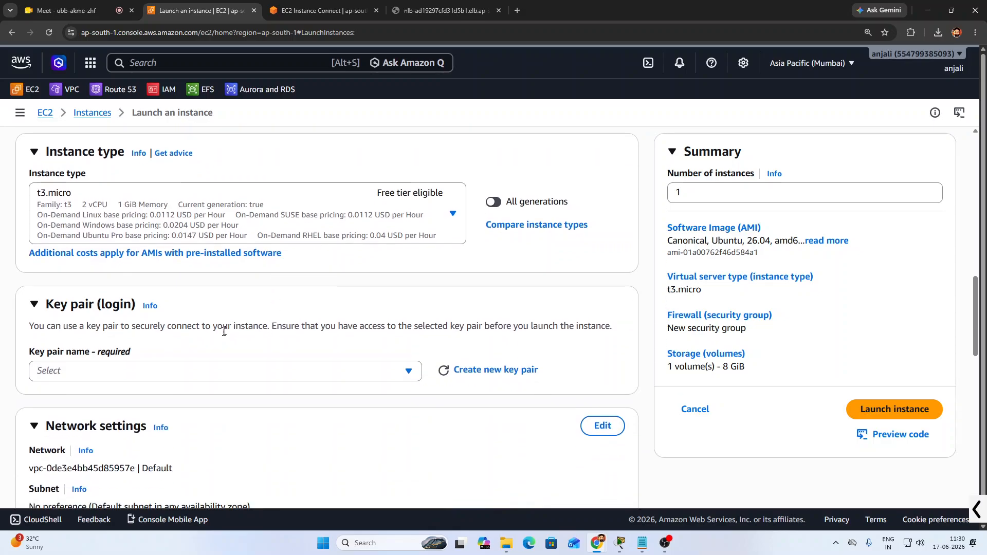
left_click(102, 269)
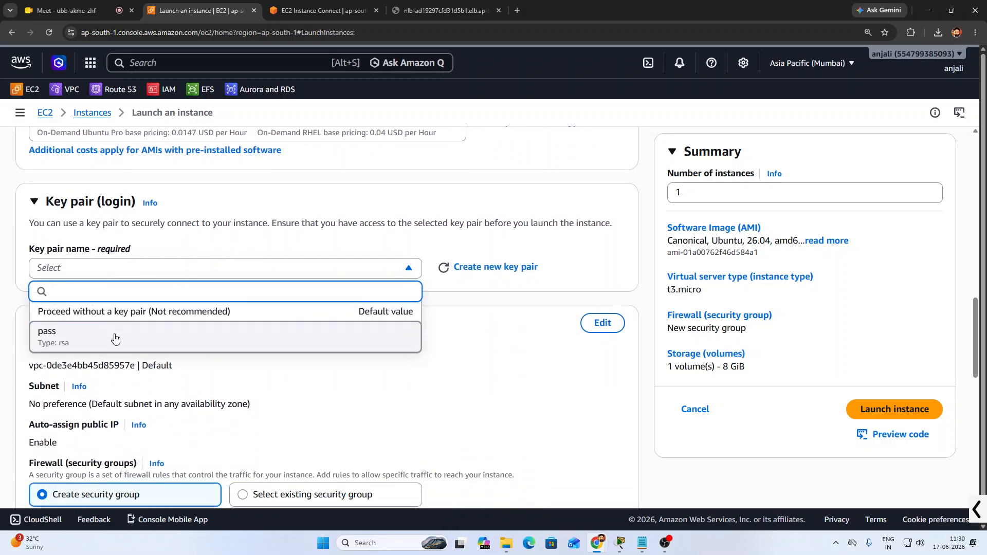
left_click(115, 338)
scroll(295, 335, "down", 5)
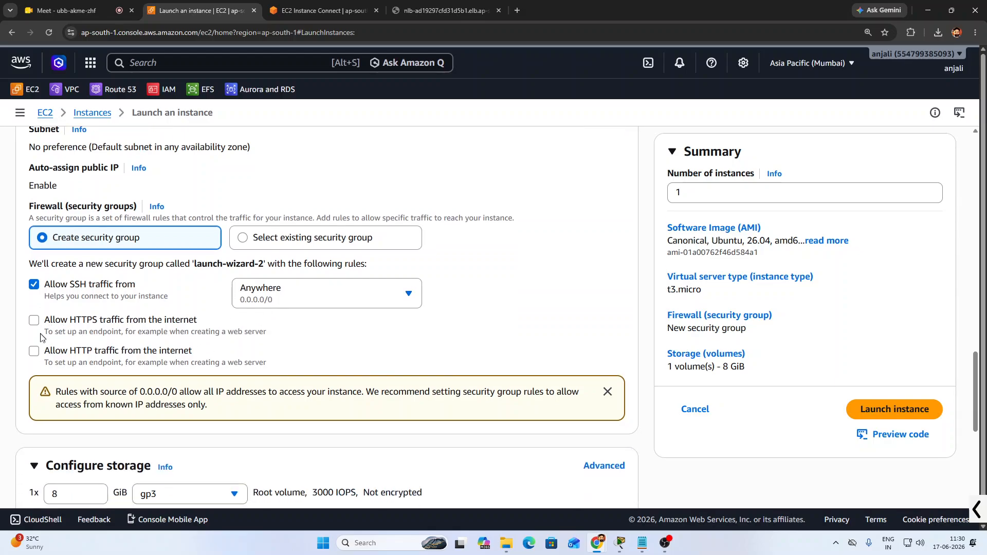
left_click(34, 351)
scroll(331, 331, "down", 3)
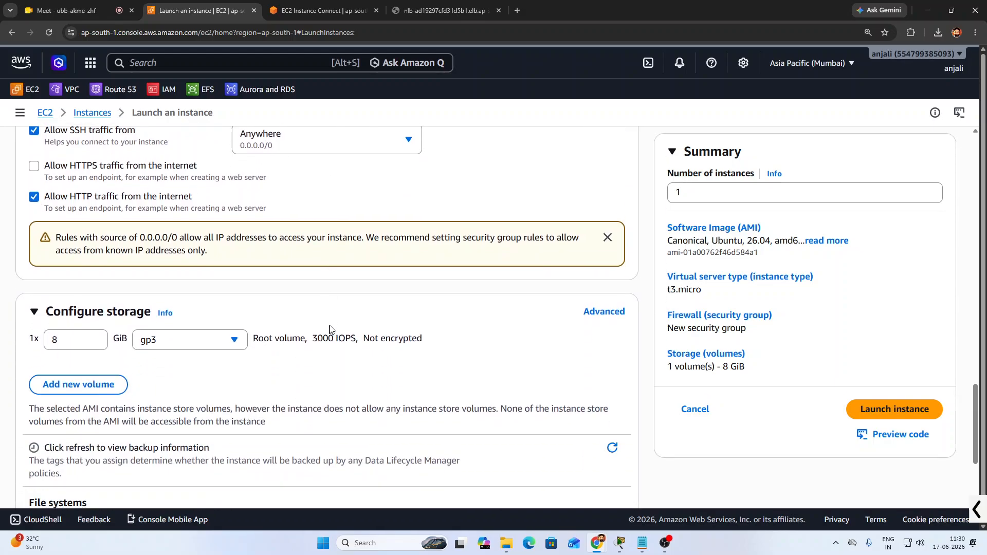
scroll(304, 364, "down", 3)
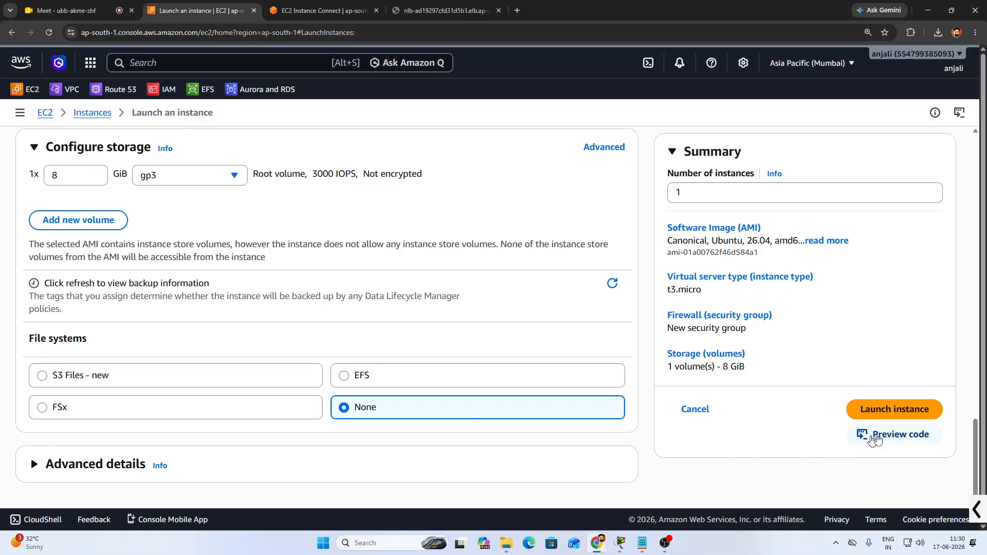
left_click(885, 416)
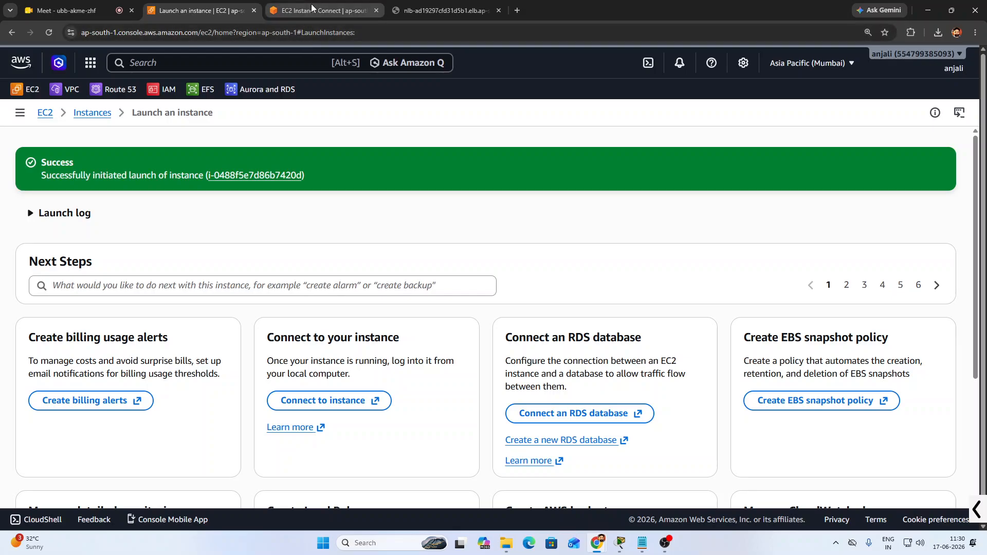
Check the other tabs, then open the Load balancers list from the EC2 dashboard and refresh it twice
left_click(428, 7)
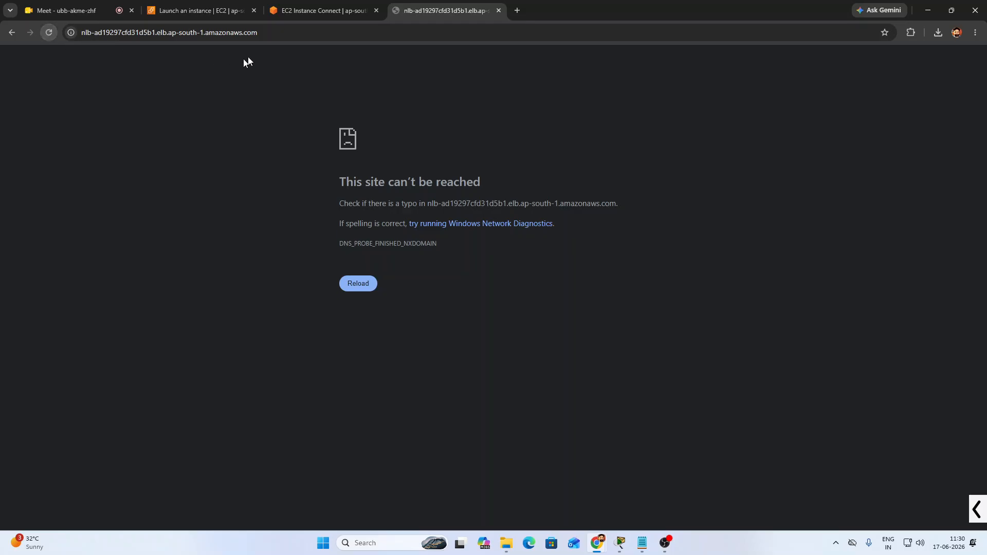
left_click(299, 13)
left_click(190, 4)
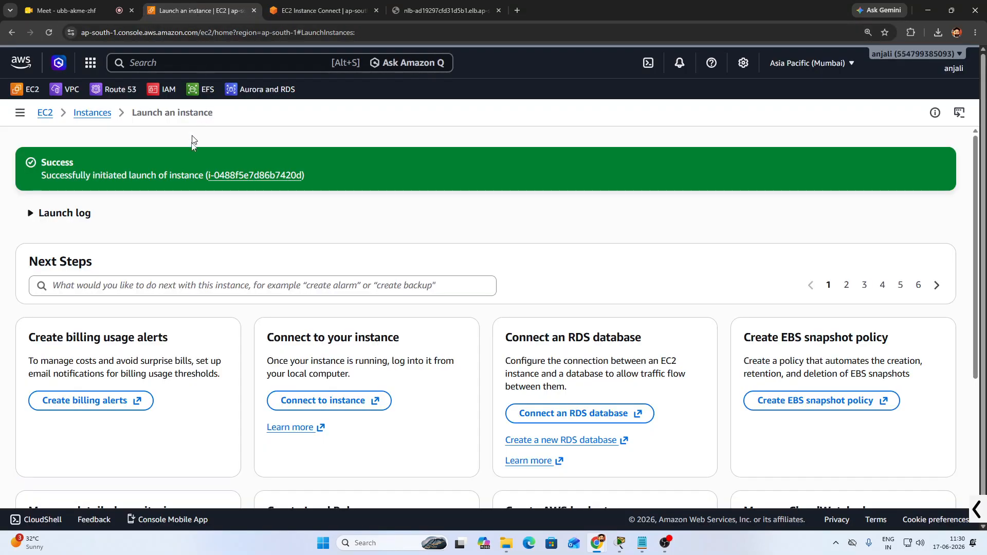
left_click(42, 113)
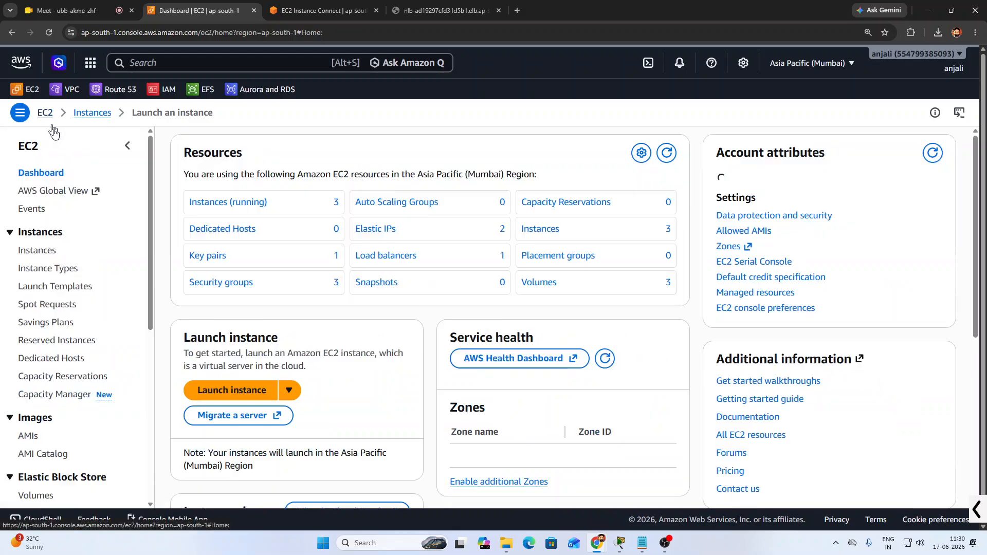
scroll(41, 452, "down", 2)
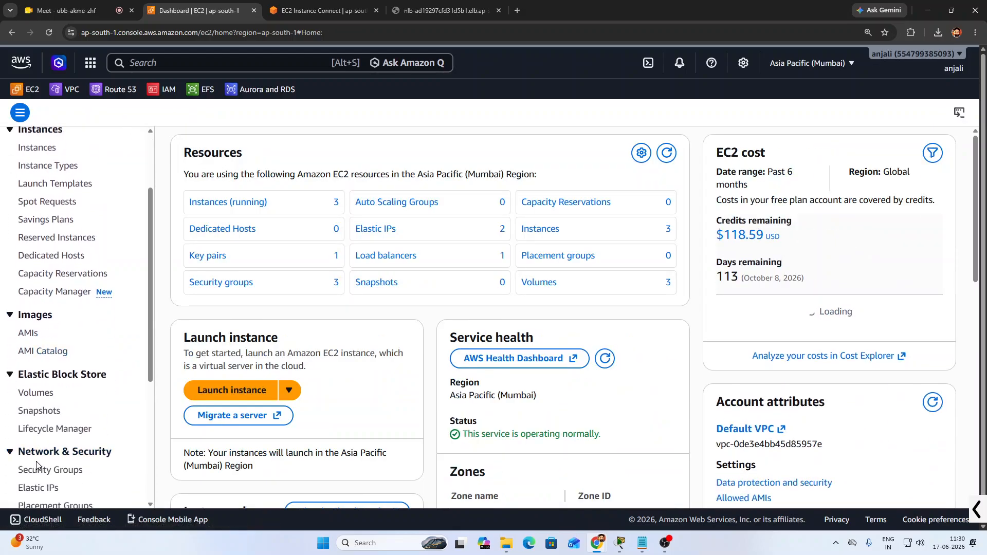
scroll(39, 458, "down", 4)
left_click(57, 380)
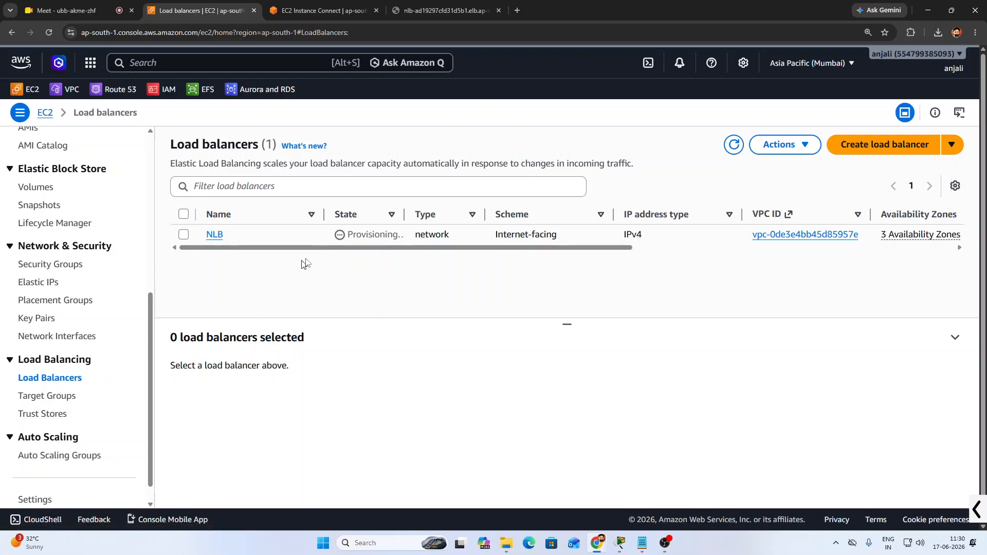
left_click(736, 146)
left_click(735, 147)
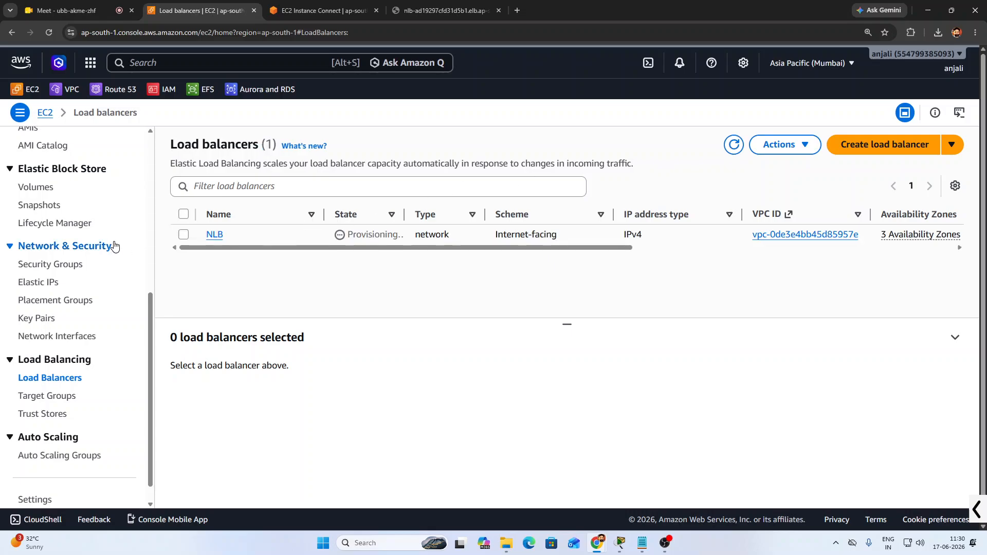
Close the Instance Connect terminal tab and duplicate the Load balancers tab
left_click(305, 11)
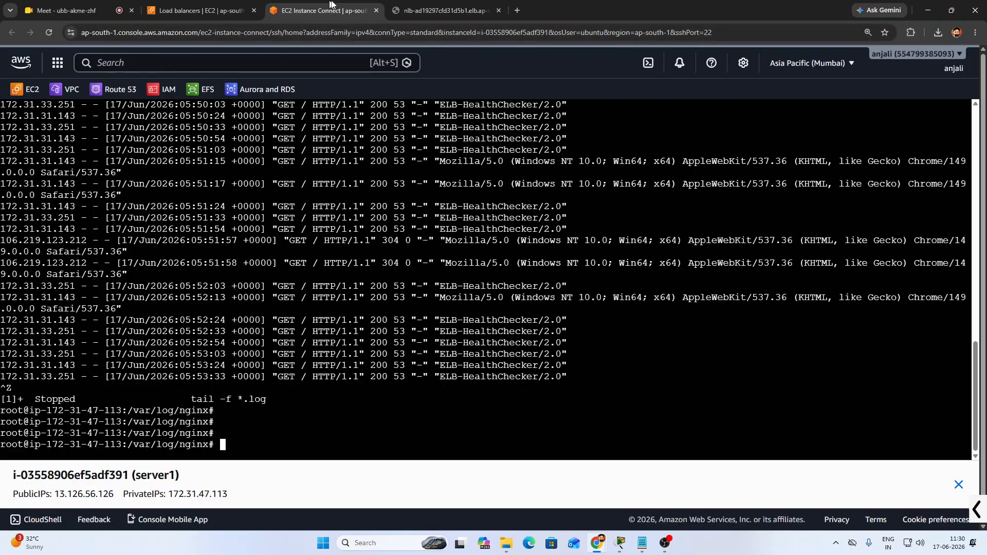
left_click(377, 11)
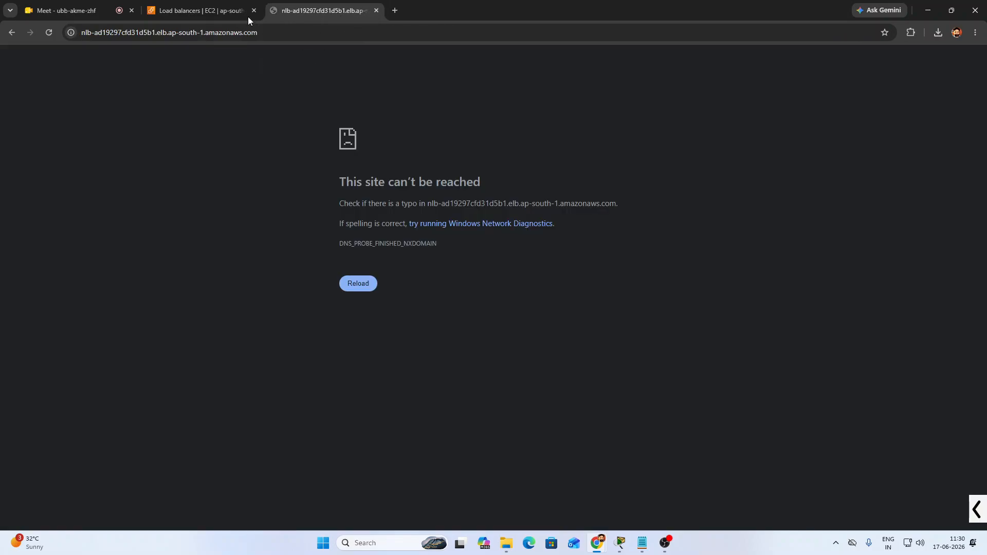
left_click(223, 11)
right_click(187, 12)
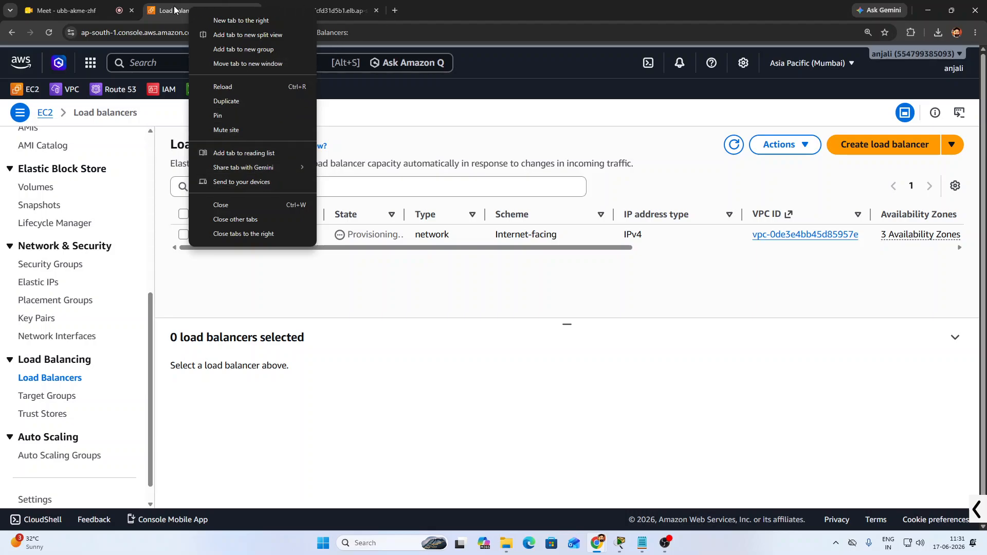
left_click(232, 102)
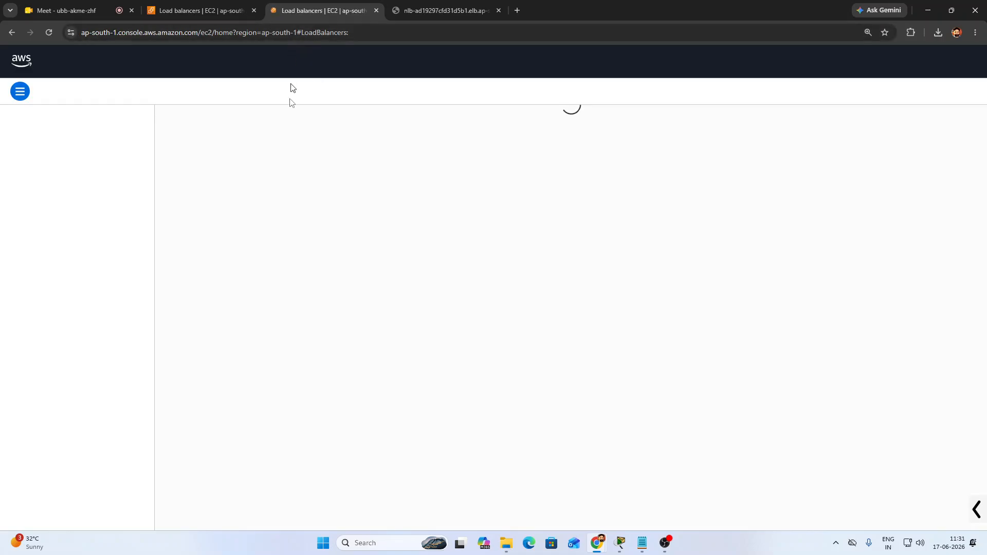
Show the Instances list in the duplicated tab, then return to the Load balancers tab
left_click(31, 229)
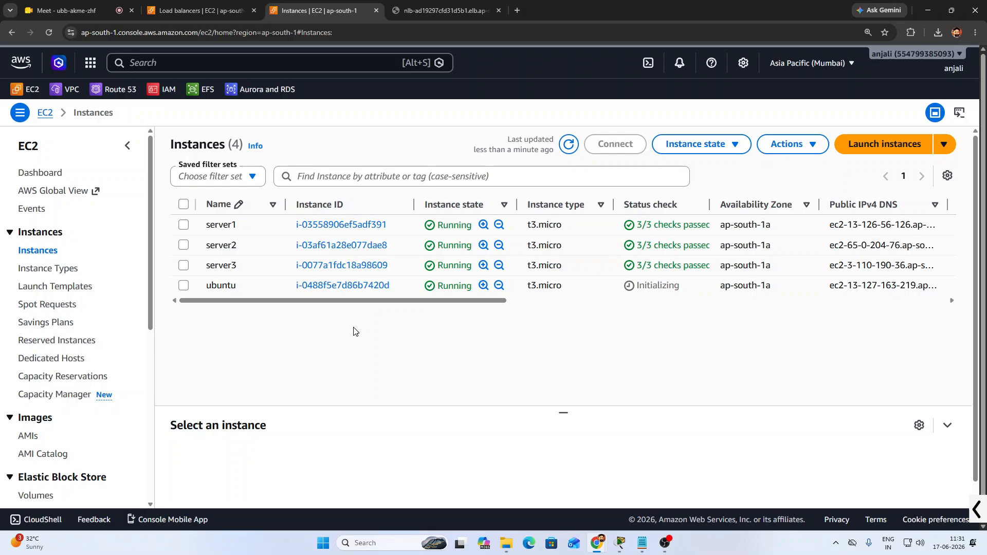
left_click(201, 11)
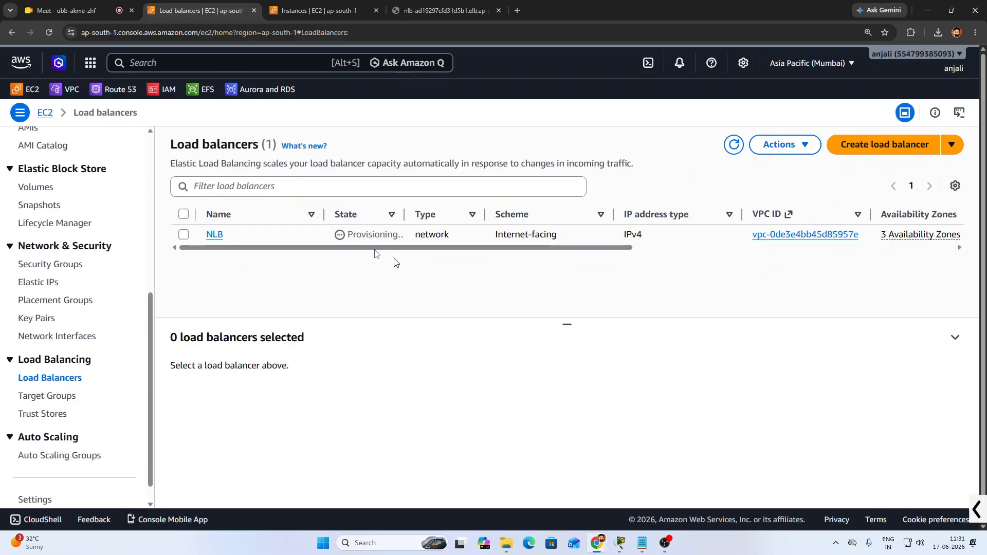
Open NLB's details and review its Network mapping and Monitoring tabs
left_click(215, 235)
scroll(657, 314, "down", 3)
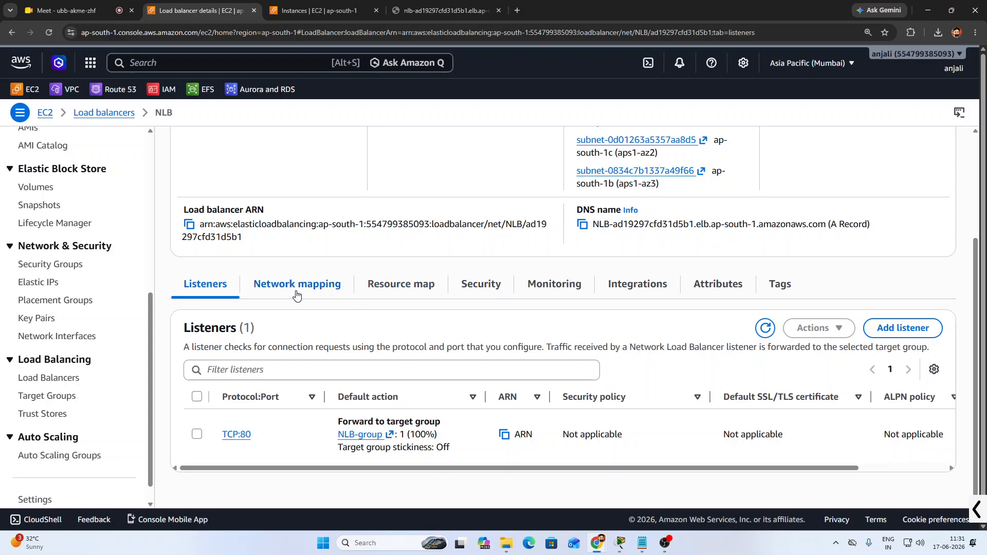
left_click(322, 294)
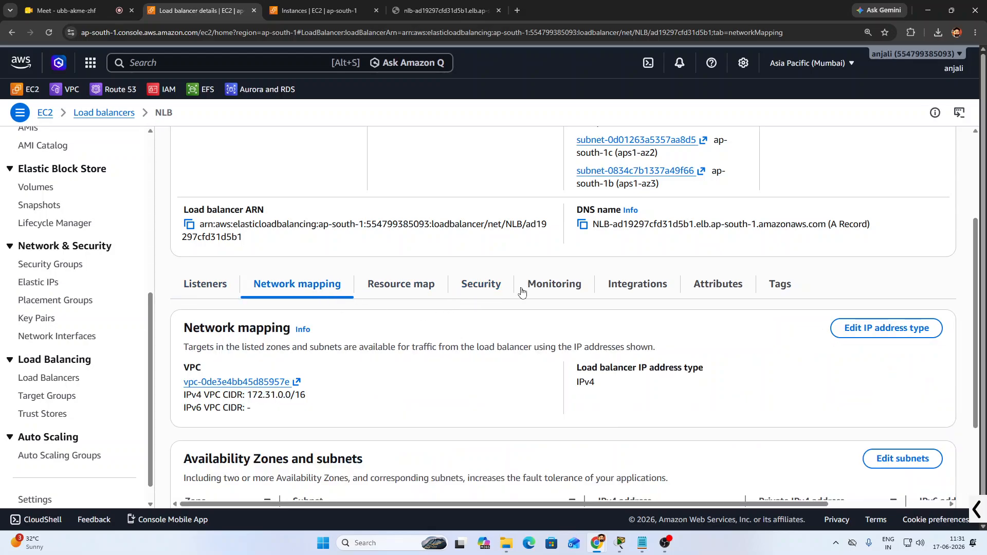
left_click(549, 288)
scroll(562, 374, "down", 2)
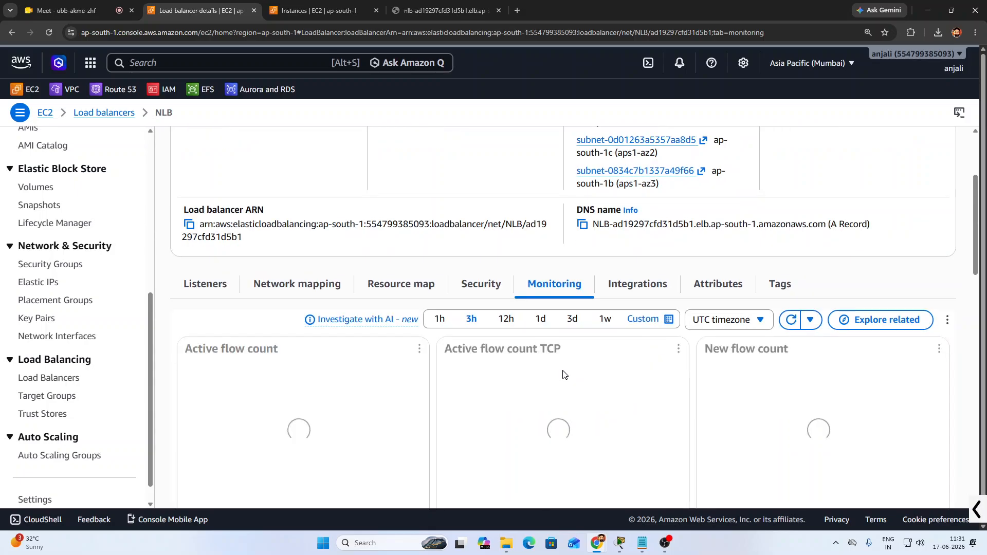
scroll(574, 372, "down", 1)
scroll(587, 355, "down", 4)
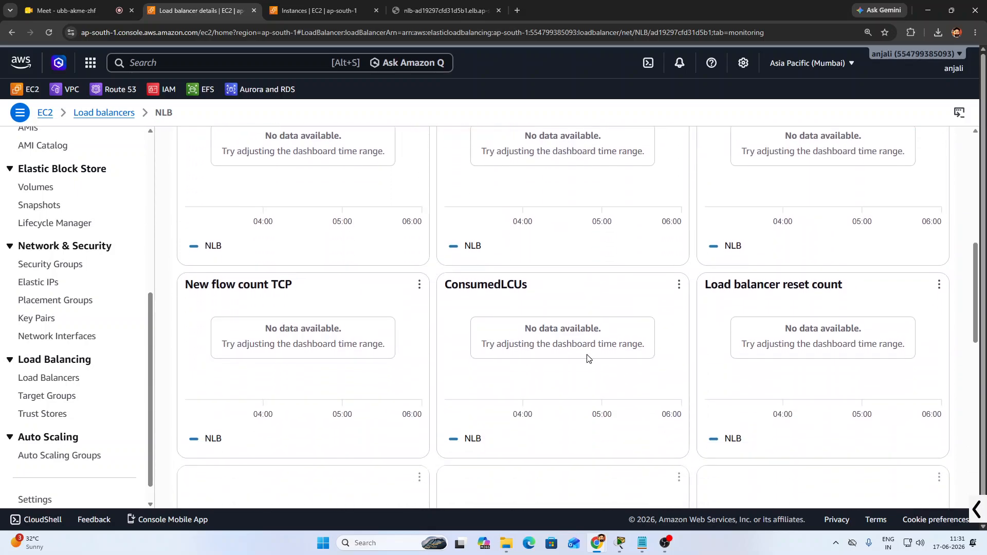
scroll(589, 367, "down", 5)
scroll(586, 365, "up", 8)
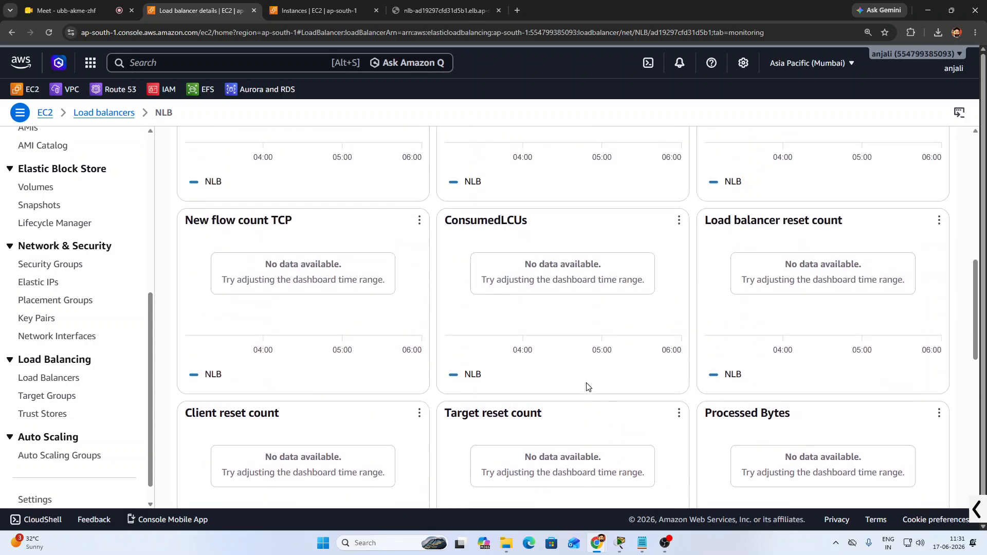
scroll(588, 387, "up", 2)
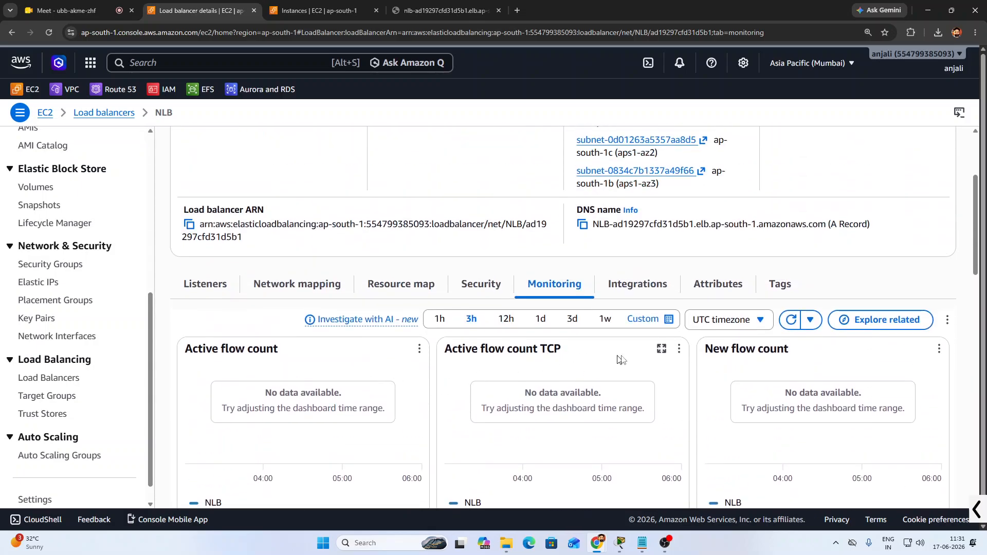
Browse NLB's Integrations, Attributes, Tags and Listeners, then view its Resource map
left_click(637, 288)
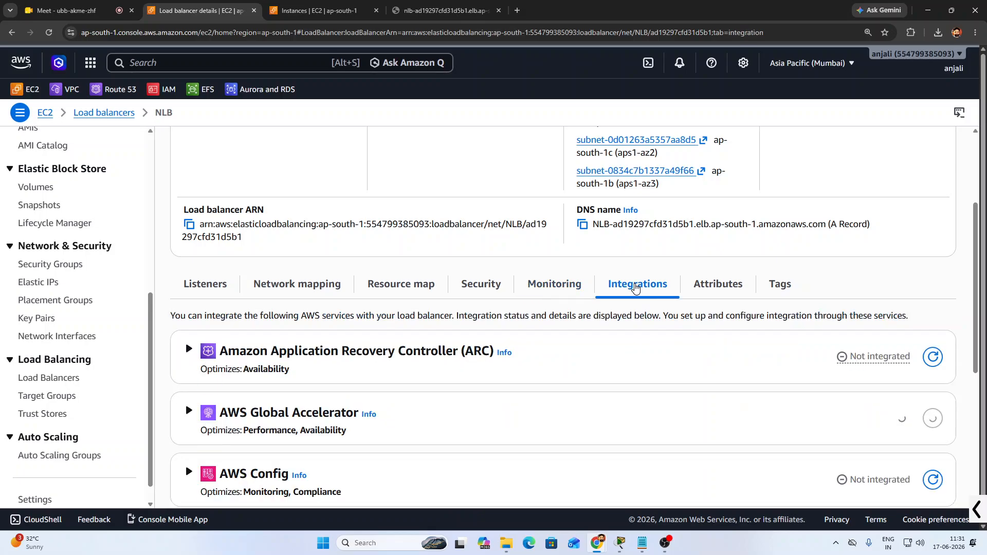
left_click(698, 287)
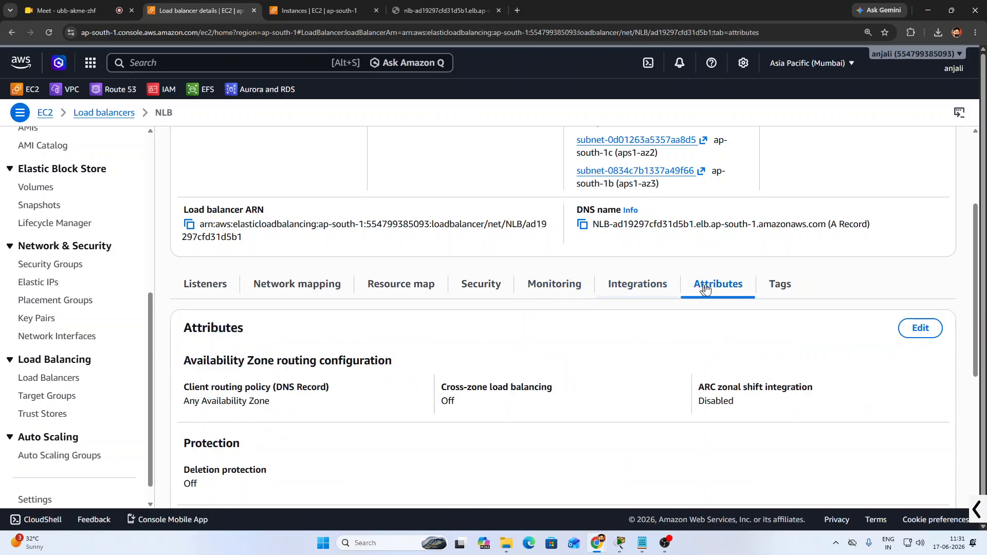
left_click(777, 287)
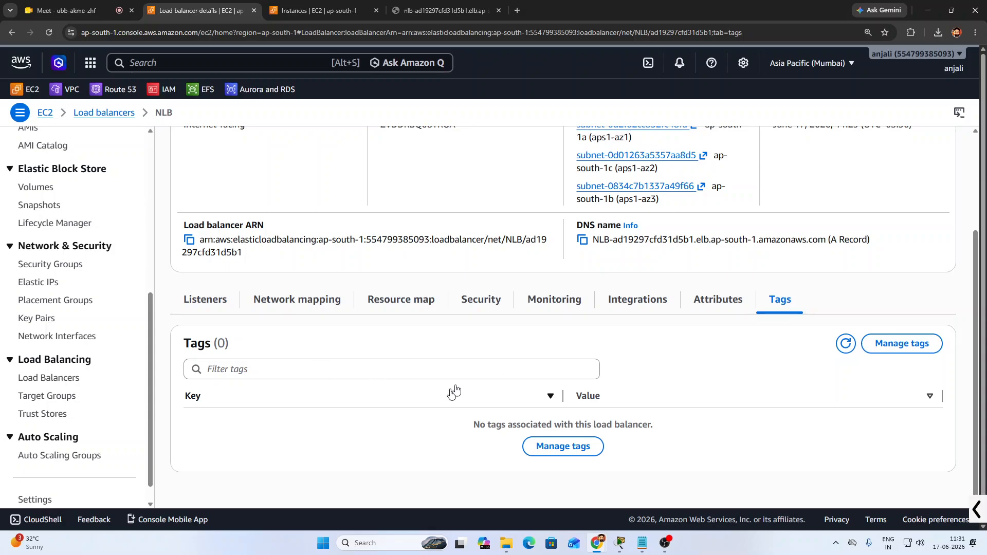
left_click(205, 309)
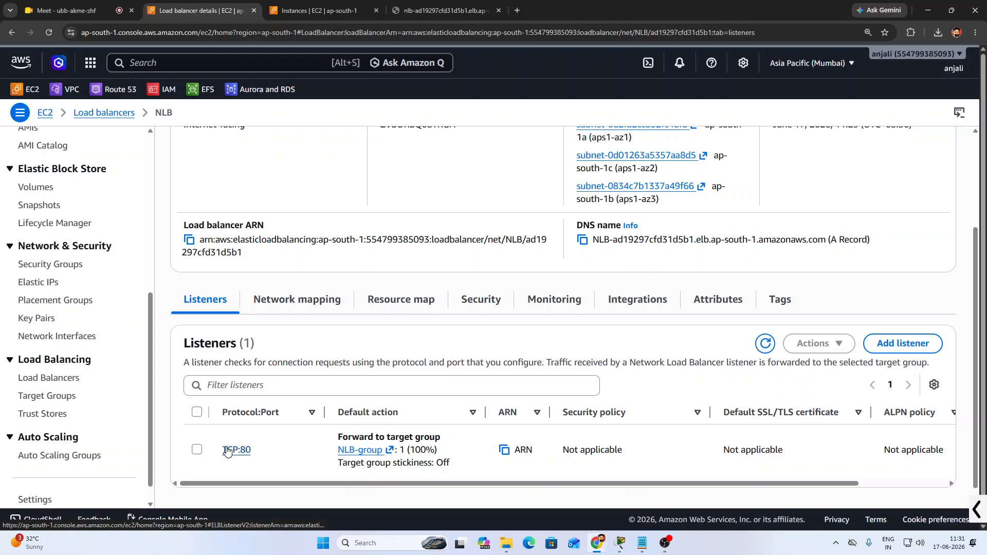
scroll(494, 448, "down", 1)
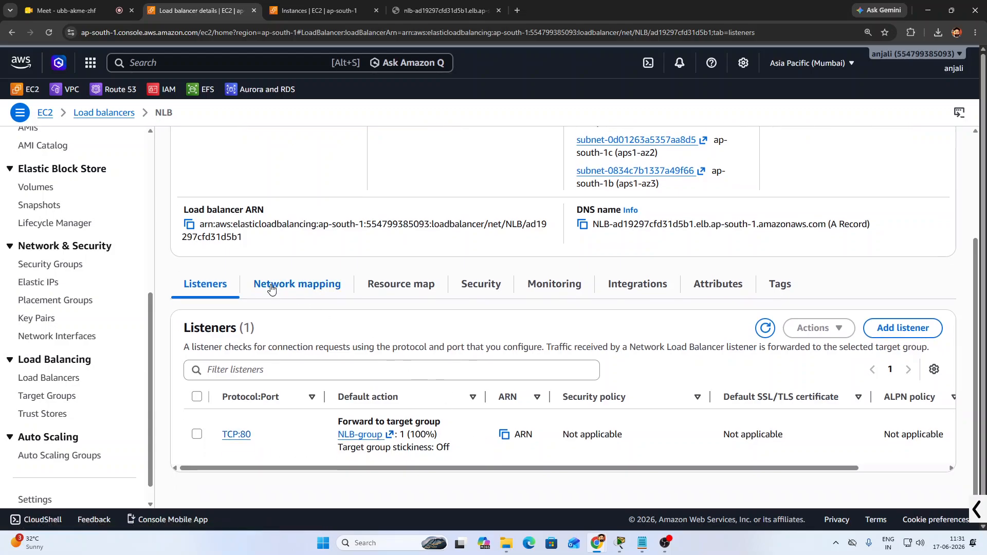
left_click(271, 290)
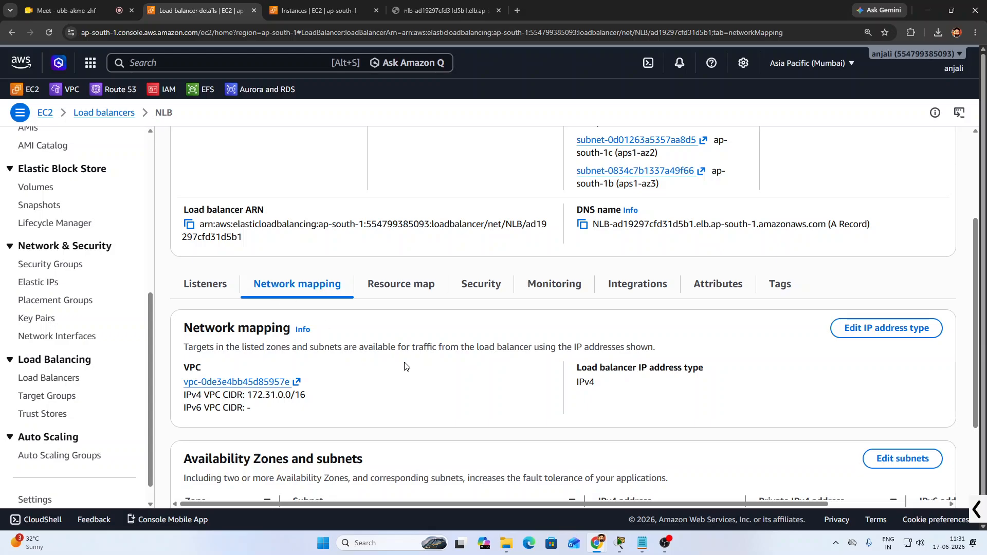
scroll(407, 368, "down", 3)
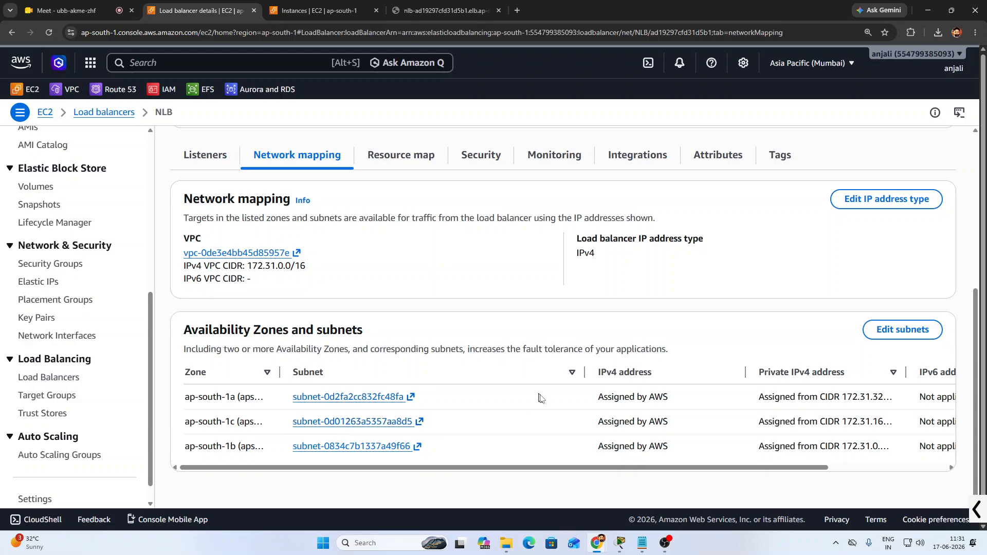
scroll(599, 413, "up", 4)
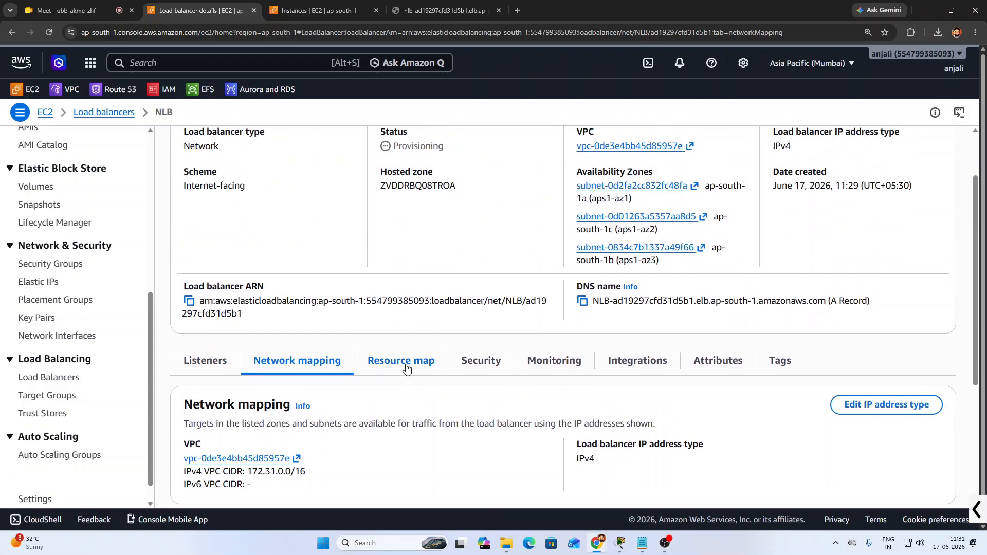
left_click(406, 364)
scroll(604, 432, "down", 5)
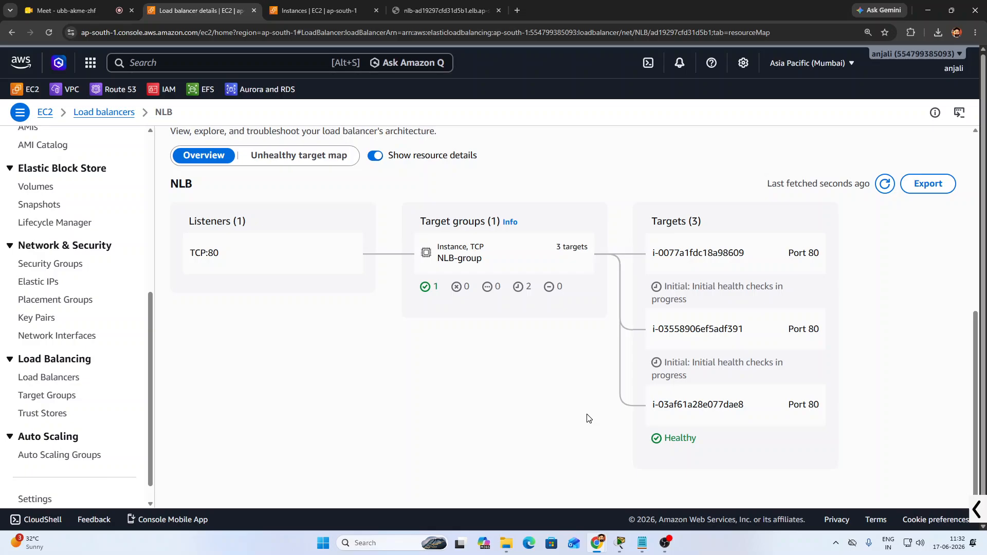
Retry the NLB address page, then refresh the NLB details to check its status
left_click(443, 11)
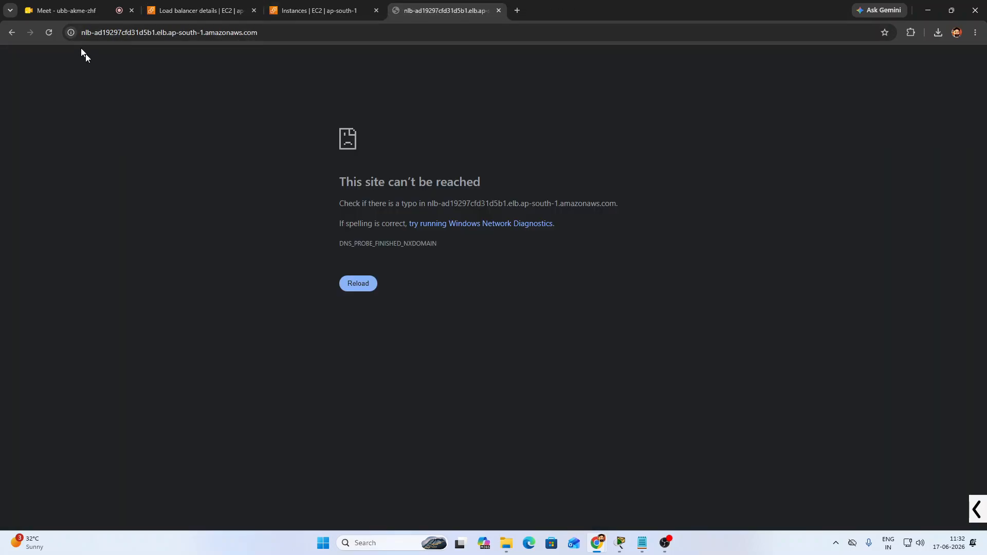
left_click(45, 32)
double_click(283, 34)
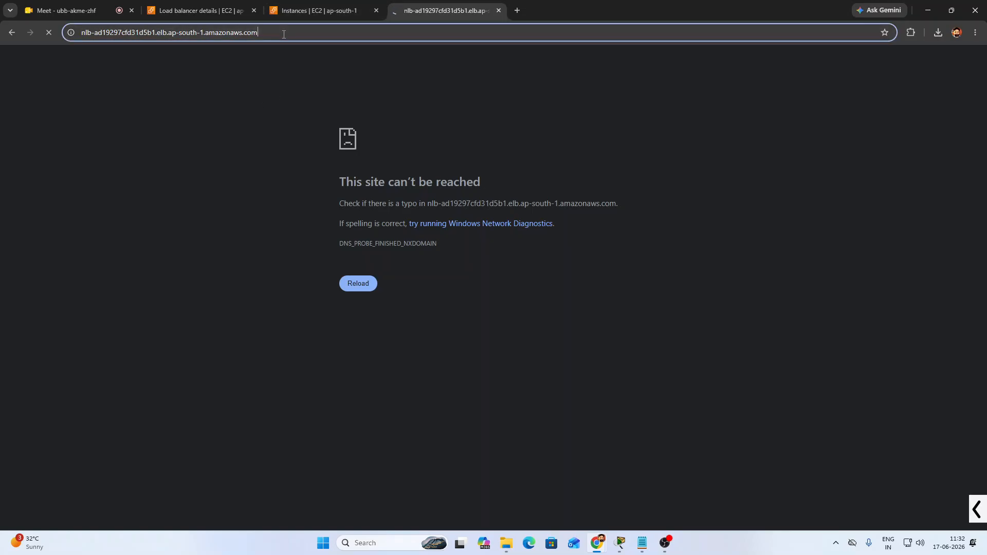
left_click(284, 34)
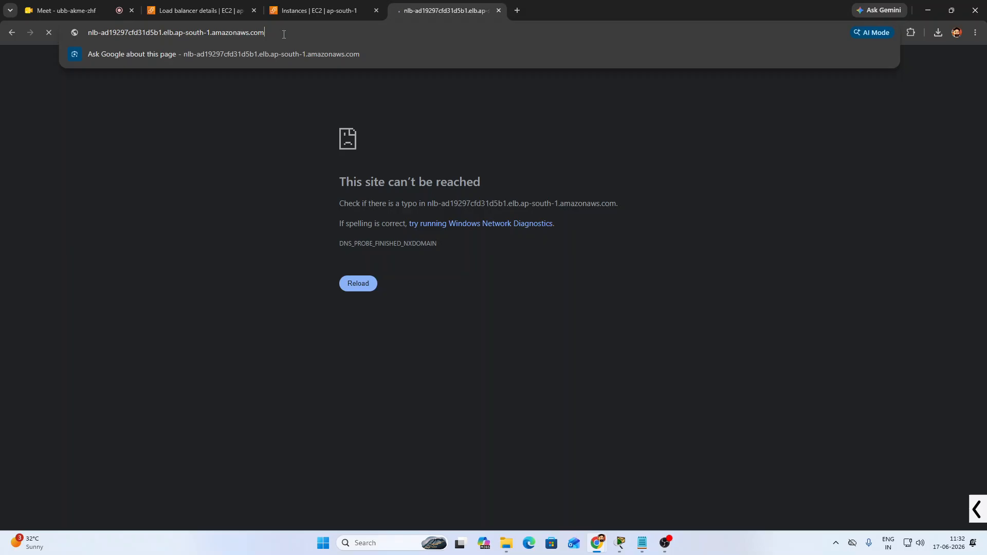
left_click(308, 10)
left_click(195, 10)
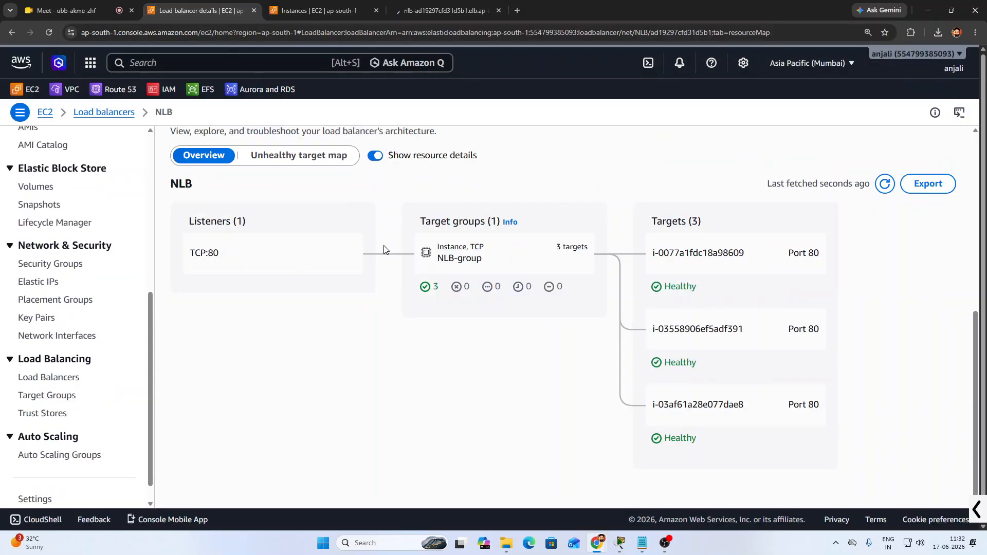
scroll(385, 250, "up", 7)
left_click(869, 145)
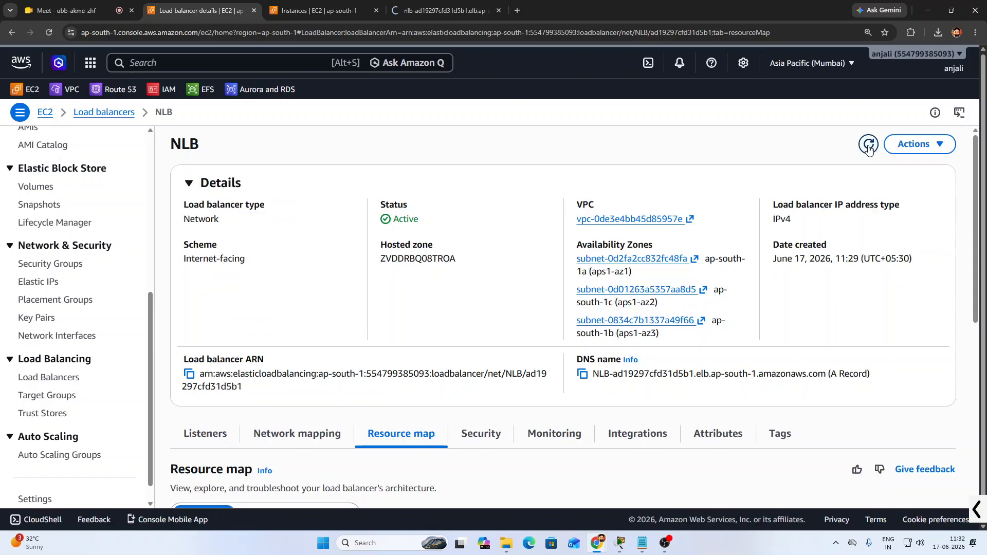
left_click(430, 7)
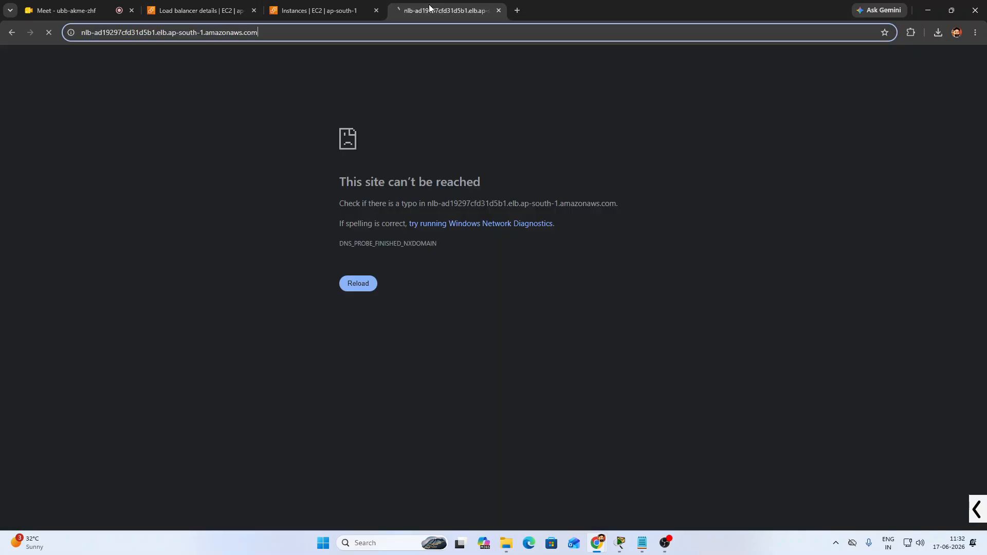
left_click(50, 39)
key("Home")
type("http")
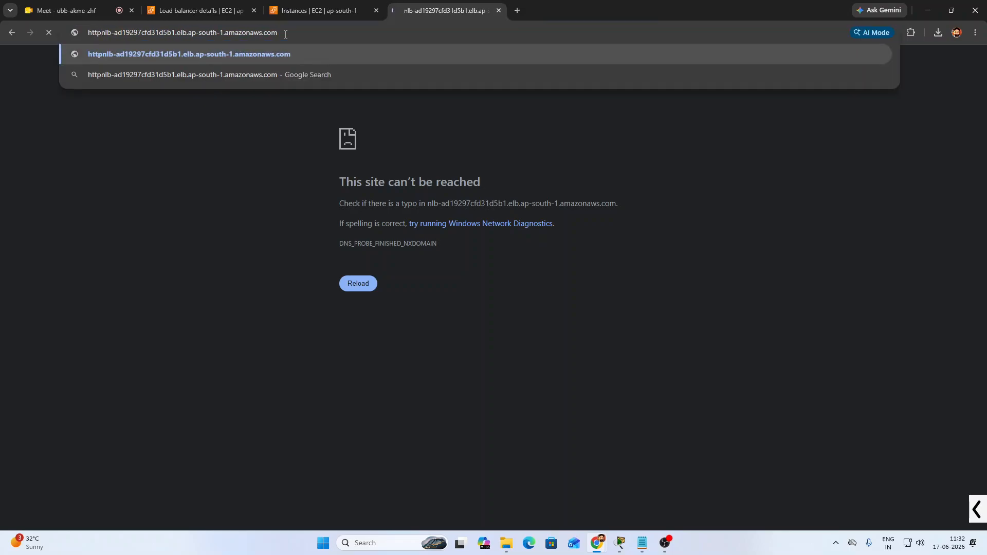
type(":")
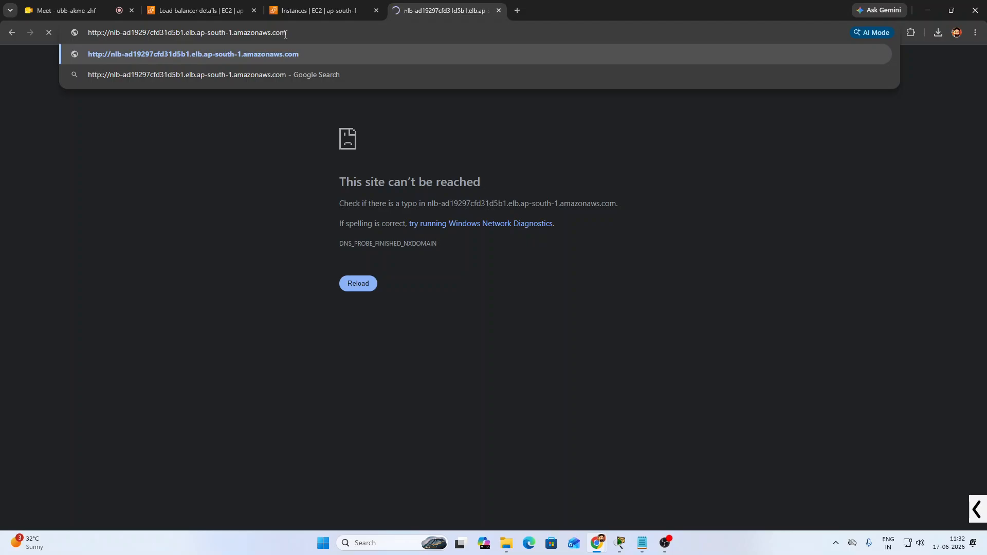
type("//")
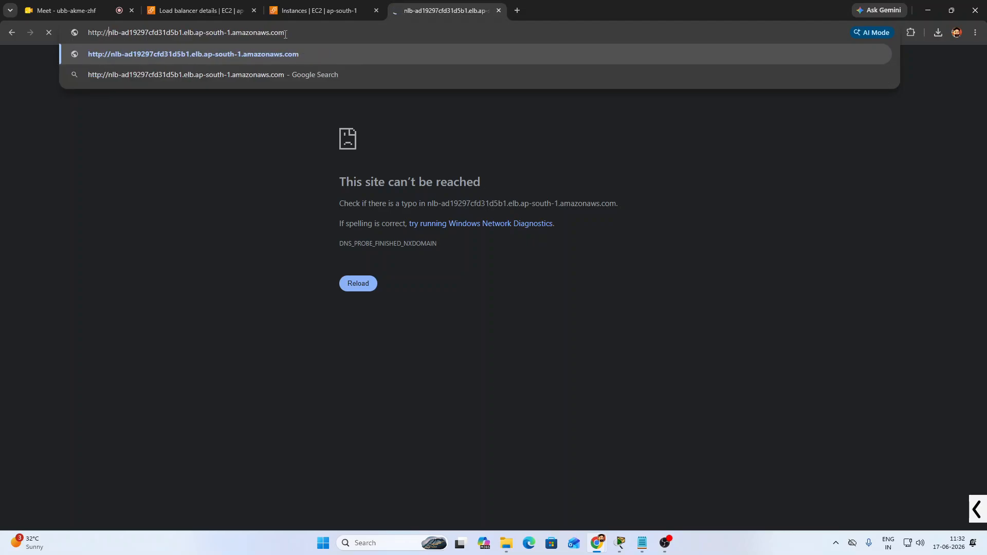
key("Return")
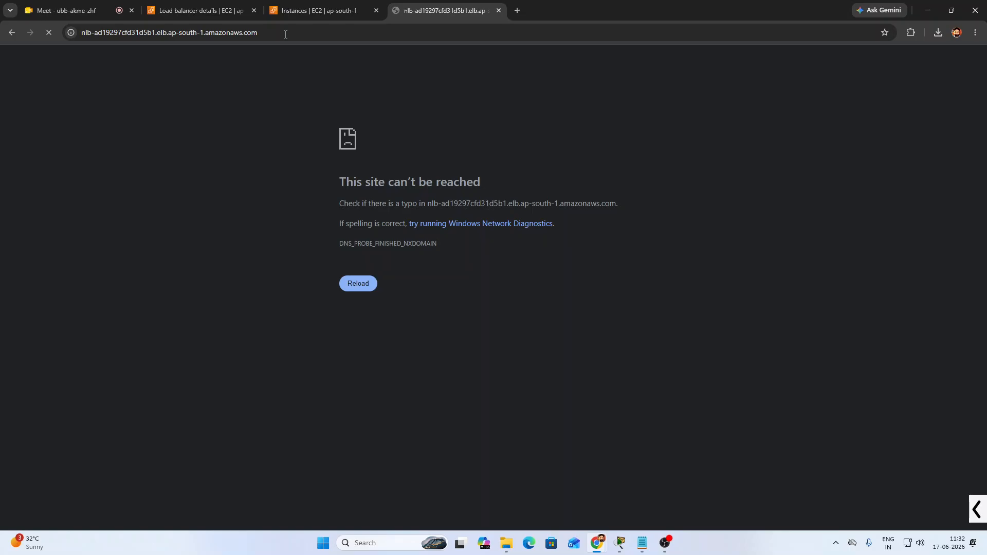
left_click(285, 33)
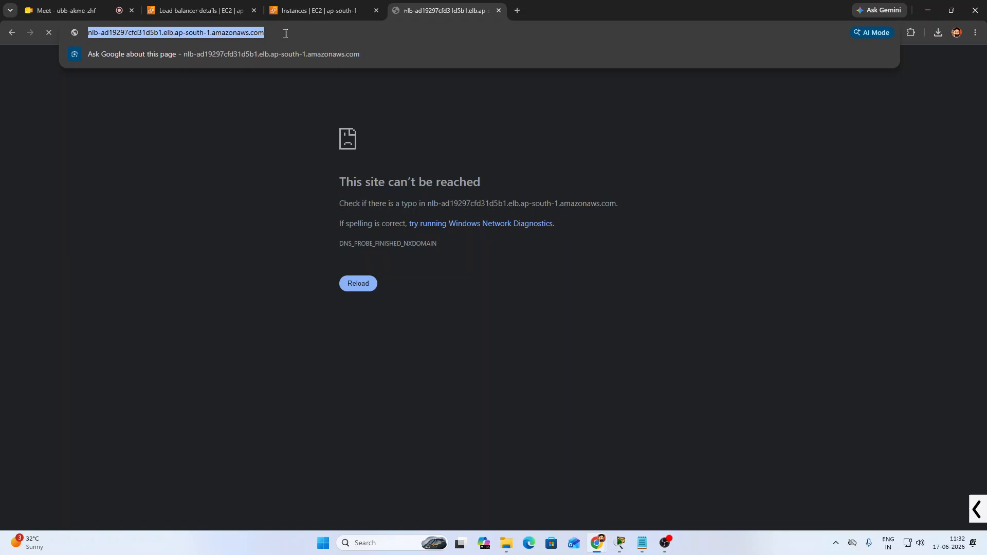
left_click(322, 30)
left_click(260, 96)
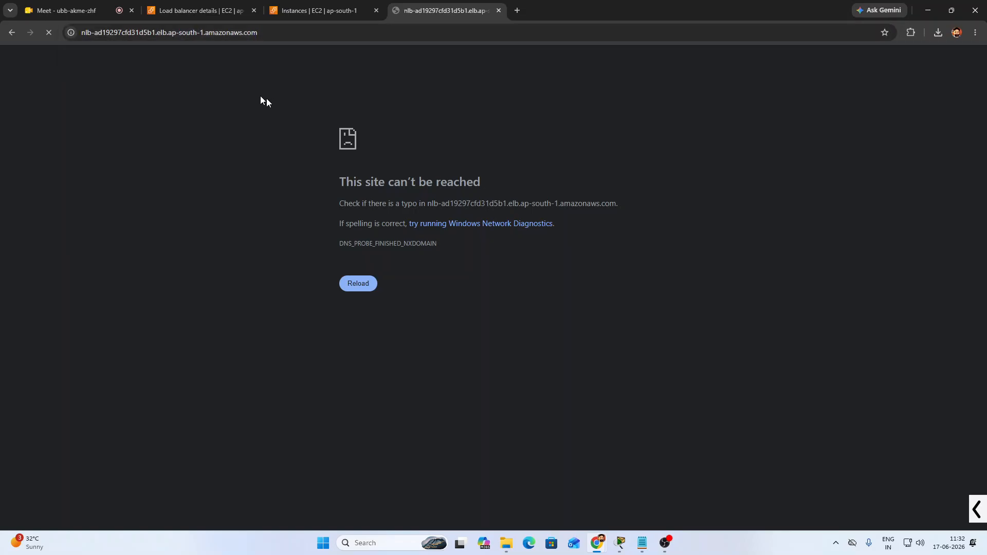
left_click(49, 35)
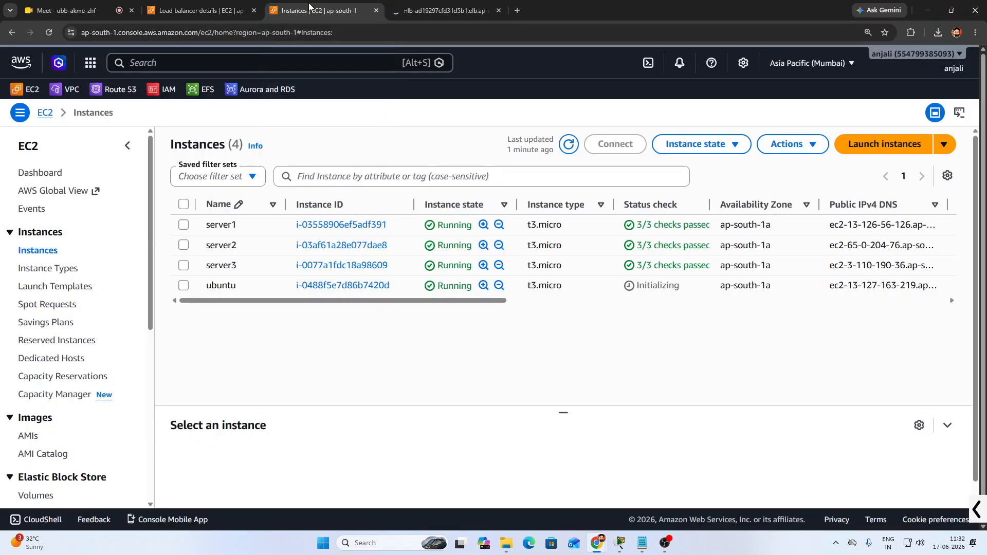
Open an EC2 Instance Connect browser terminal for the ubuntu instance
left_click(308, 3)
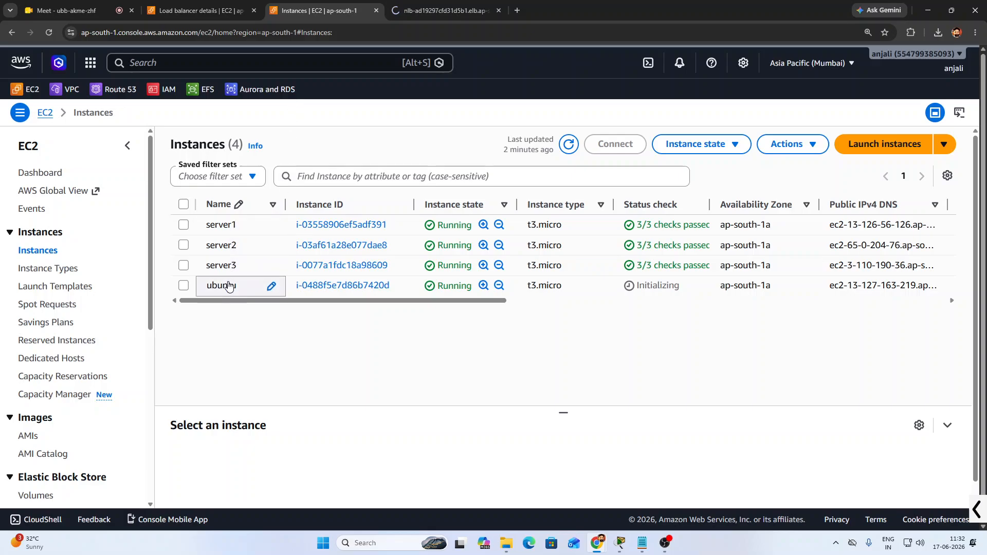
left_click(252, 278)
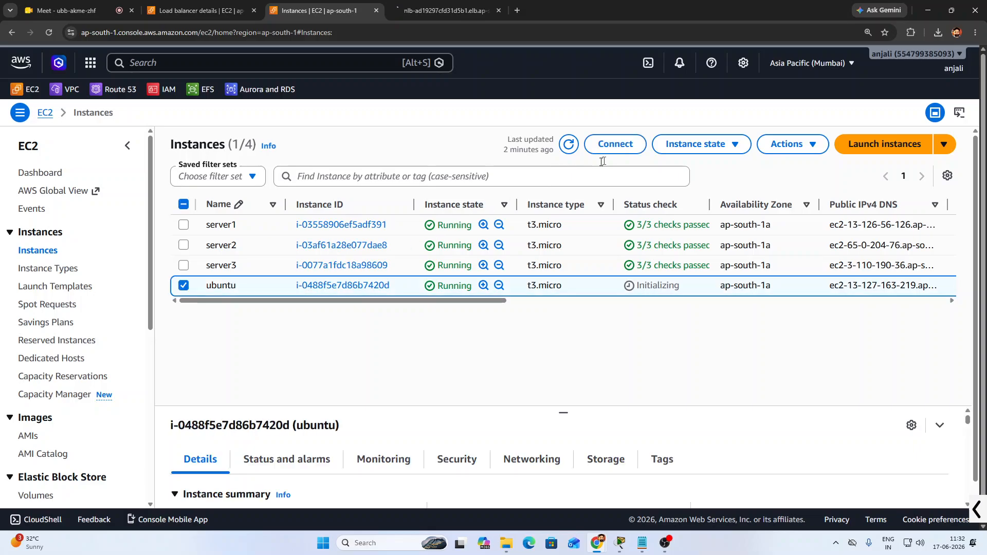
left_click(632, 149)
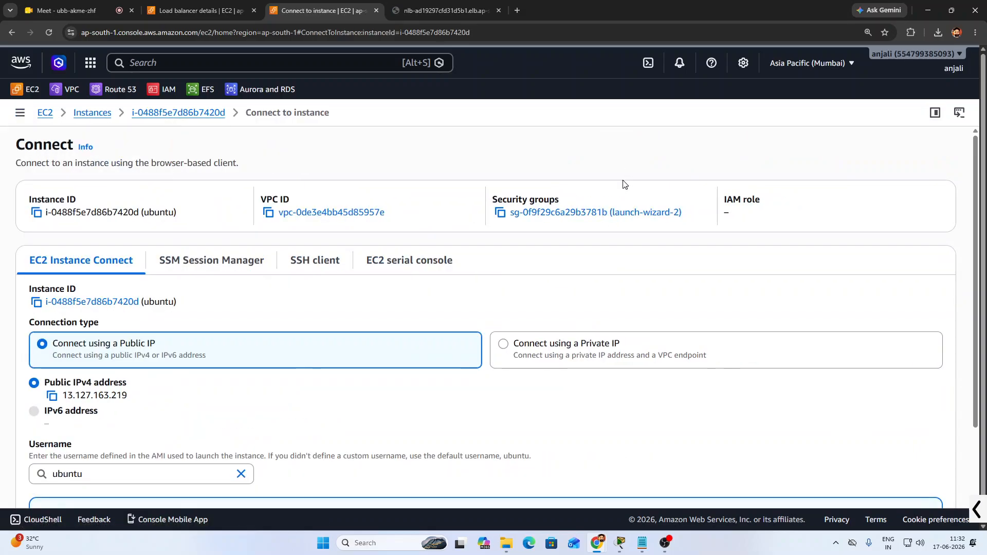
scroll(769, 476, "down", 2)
left_click(924, 472)
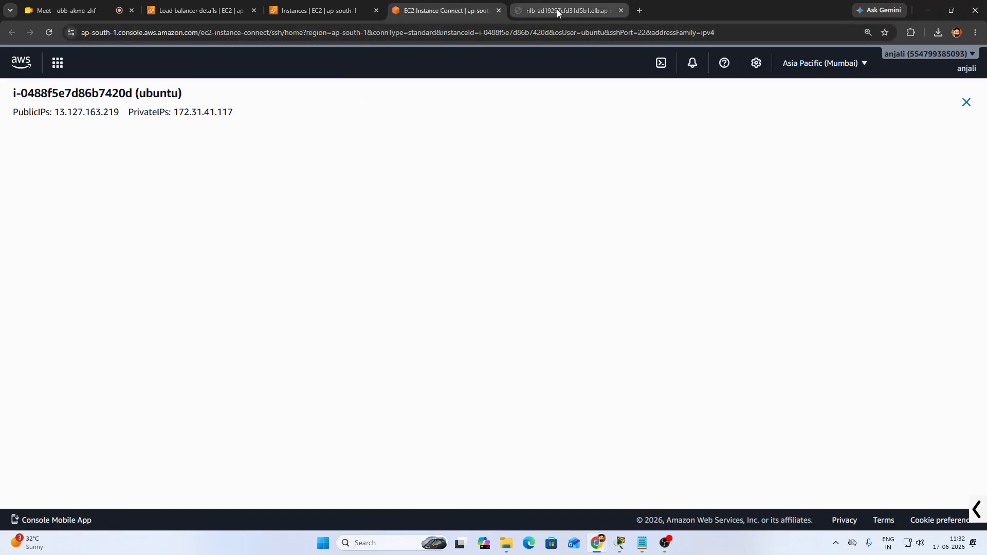
left_click(557, 9)
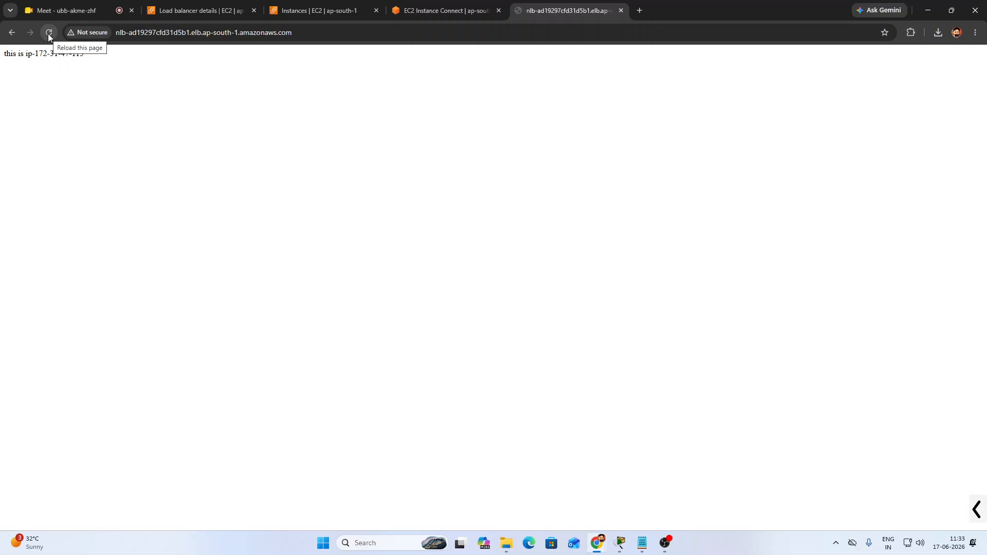
key("ctrl+plus")
key("ctrl+plus")
key("ctrl+plus")
key("ctrl+plus")
key("ctrl+plus")
key("ctrl+plus")
key("ctrl+plus")
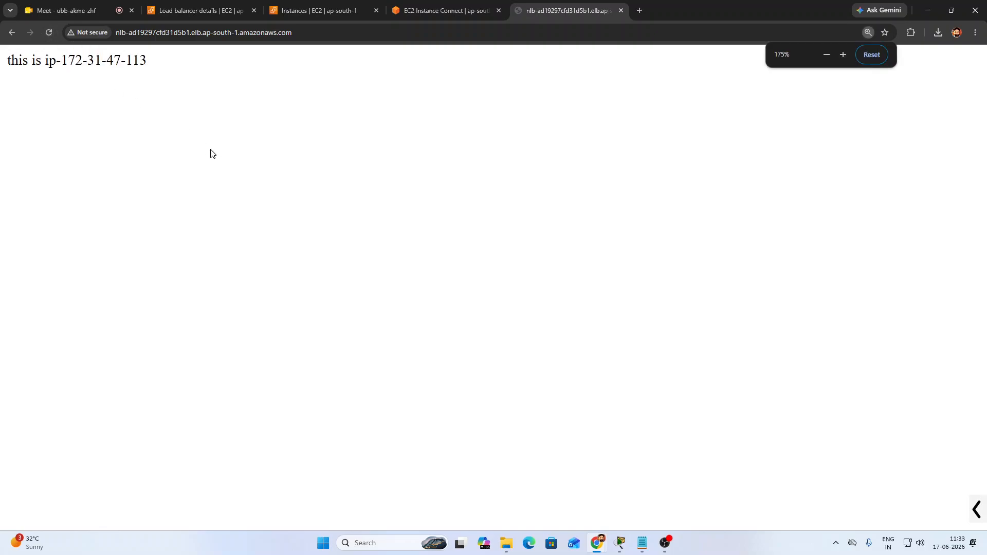
left_click_drag(182, 70, 263, 78)
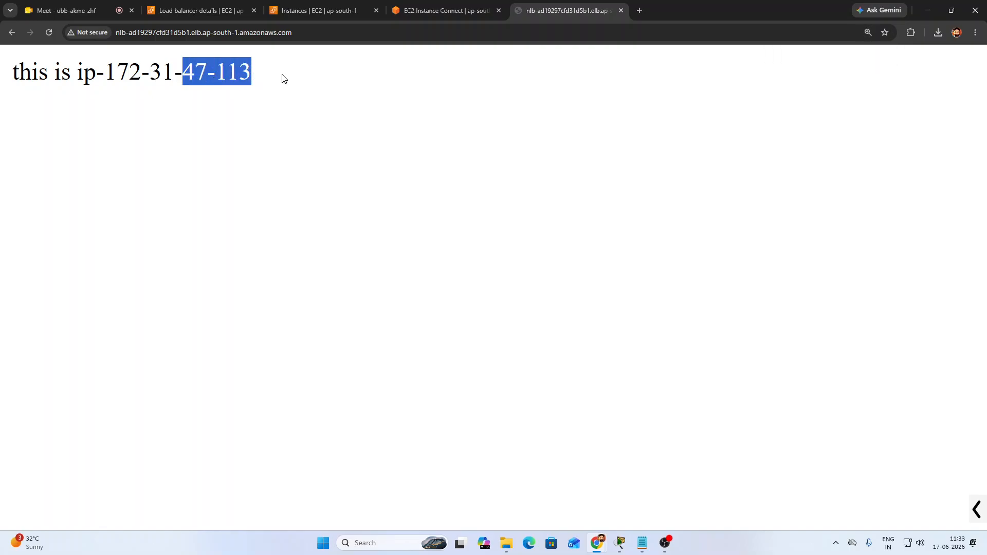
left_click(281, 78)
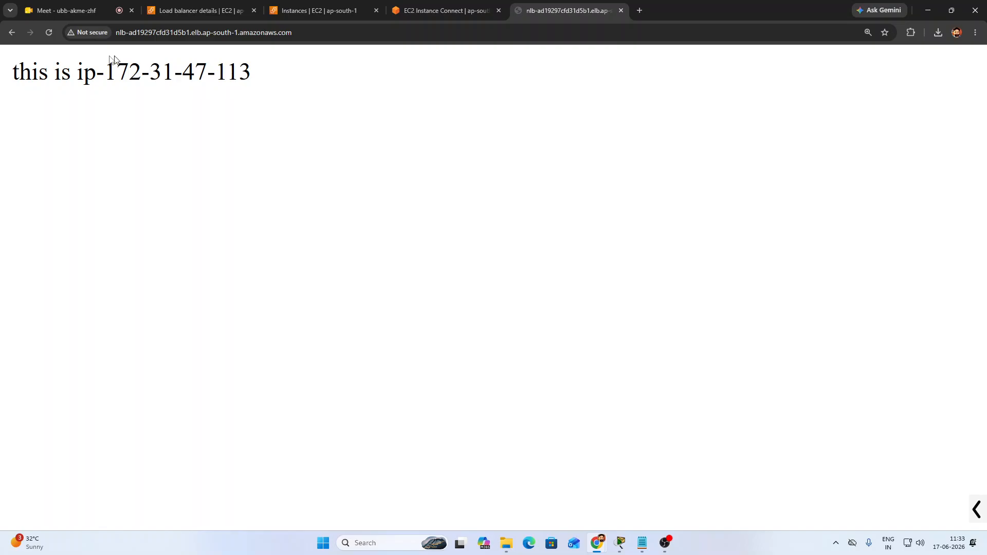
Reload the NLB page four times to see which backend server responds
left_click(47, 32)
left_click(46, 32)
left_click(47, 32)
left_click(47, 32)
Switch to the ubuntu instance's terminal session and become root with sudo su
left_click(432, 9)
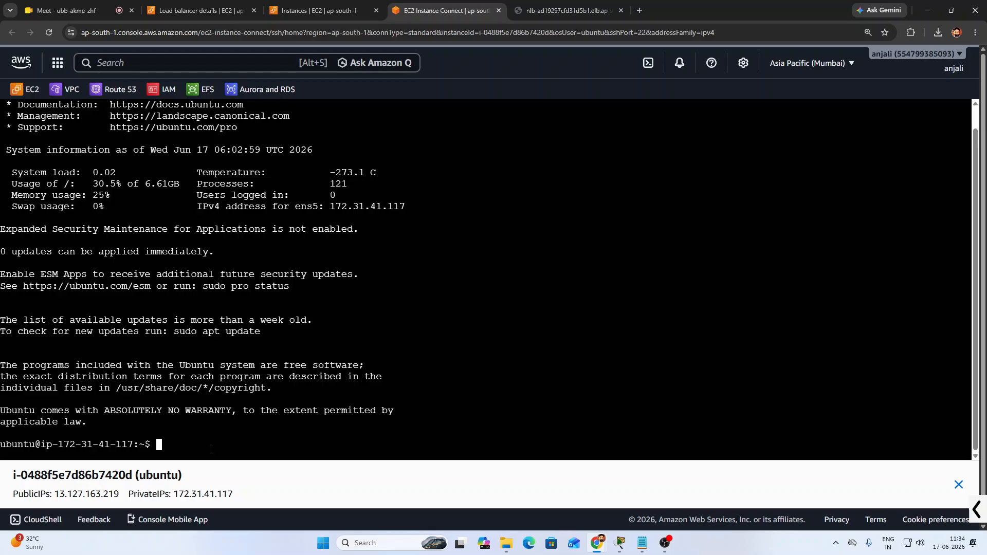
type("sudo su")
key("Return")
key("Return")
key("Return")
key("Return")
key("Return")
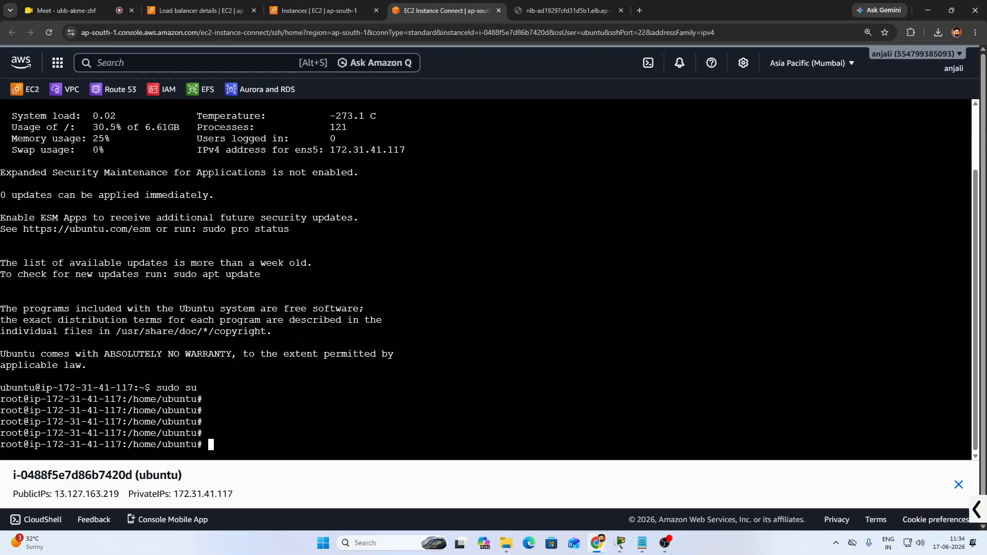
Create an empty nlb.sh file with touch and open it in nano
type("touch")
type("nlb.sh")
key("Return")
key("Return")
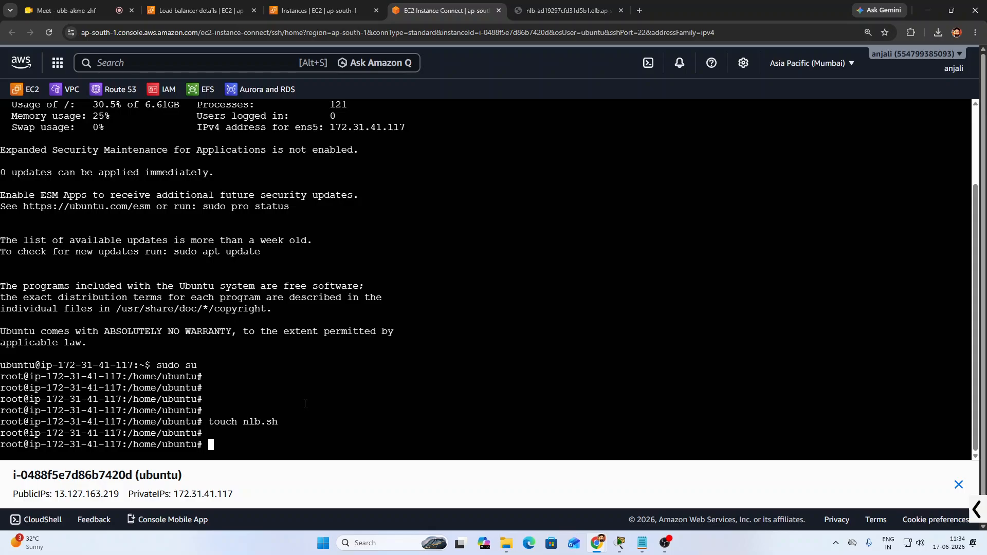
type("nano nl")
key("Tab")
key("Return")
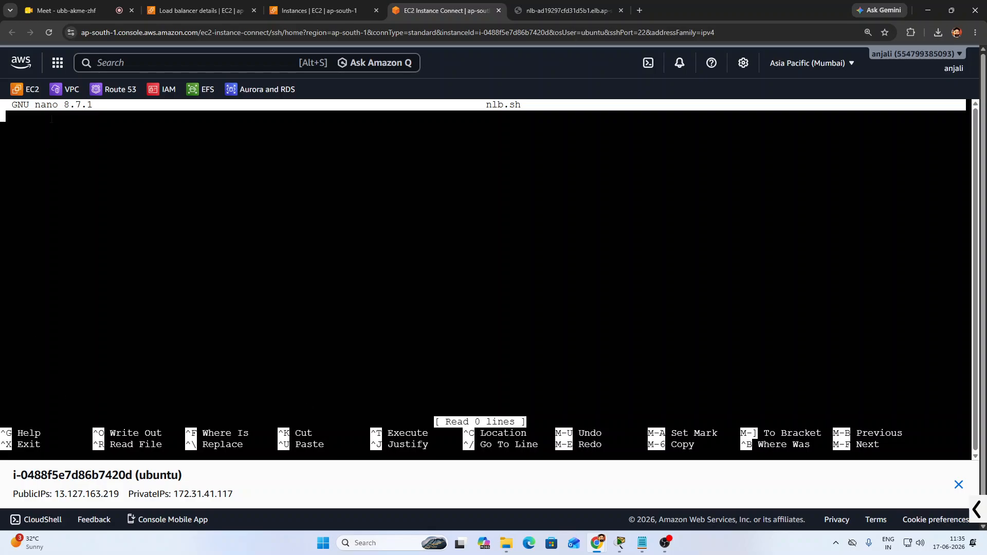
Write the #! /bin/bash shebang on the first line, enlarging the page for readability
type("#!")
key("ctrl+plus")
key("ctrl+plus")
key("ctrl+plus")
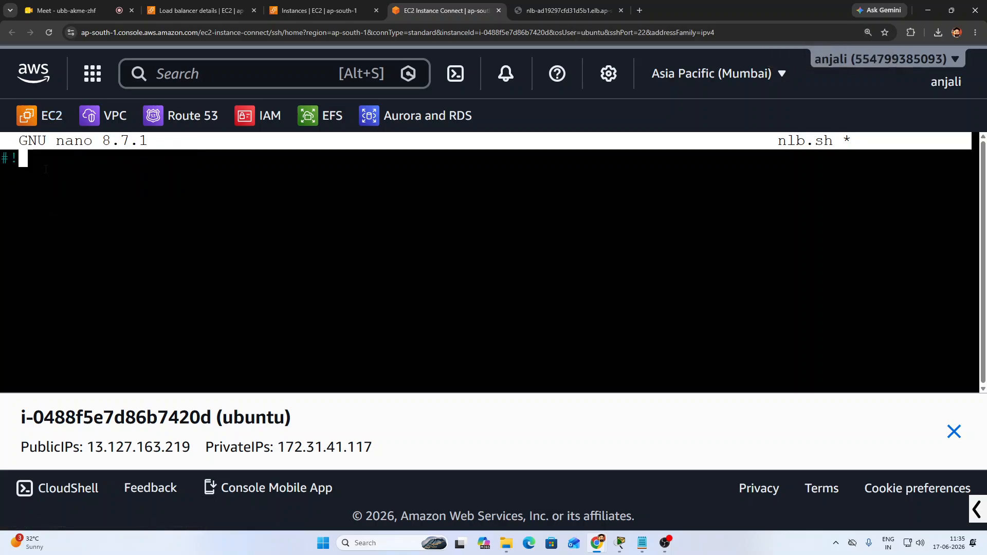
type("/bin/bash")
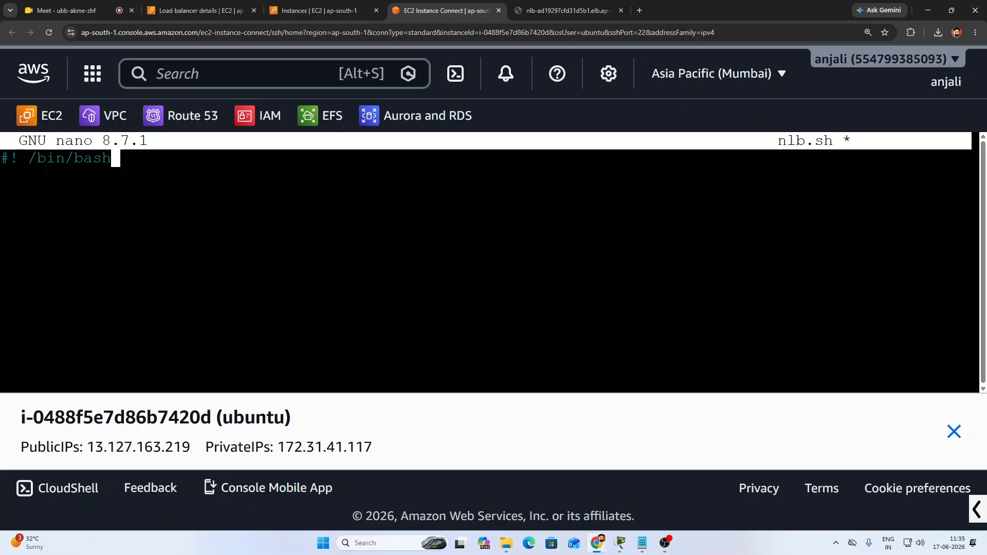
key("Return")
key("Return")
key("BackSpace")
Add the line echo "type your NLB add :" below the shebang
type("echo ")
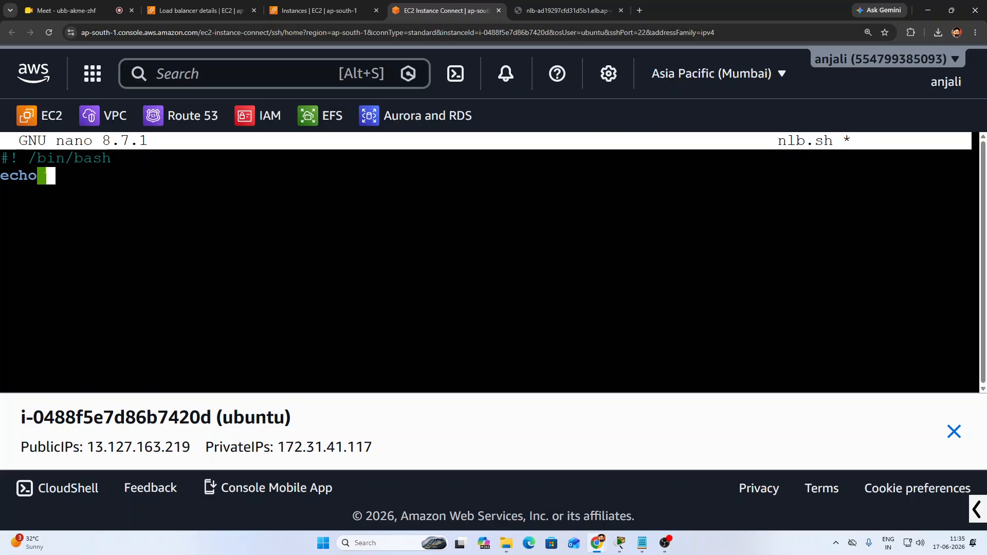
type("\"\"")
key("Left")
type("type your ")
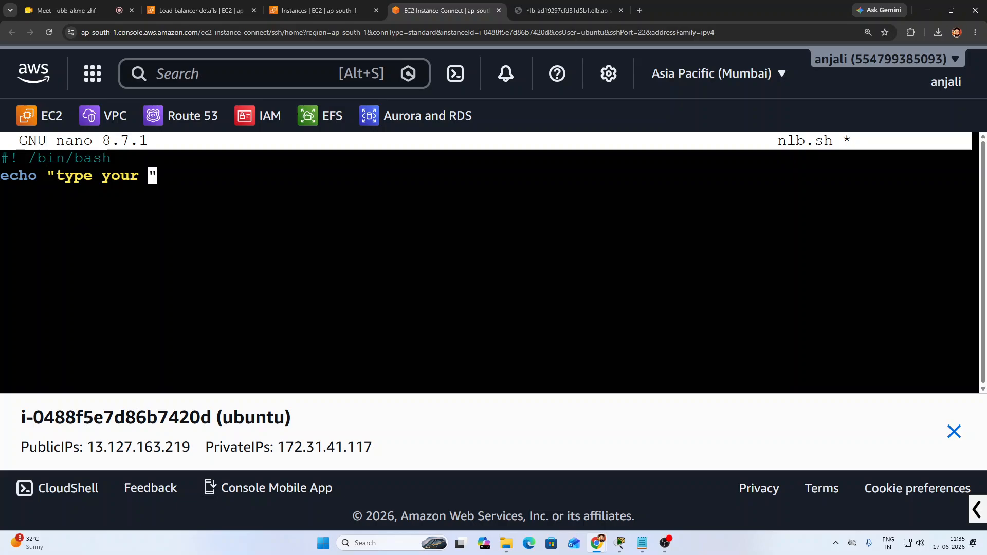
type("NLB add")
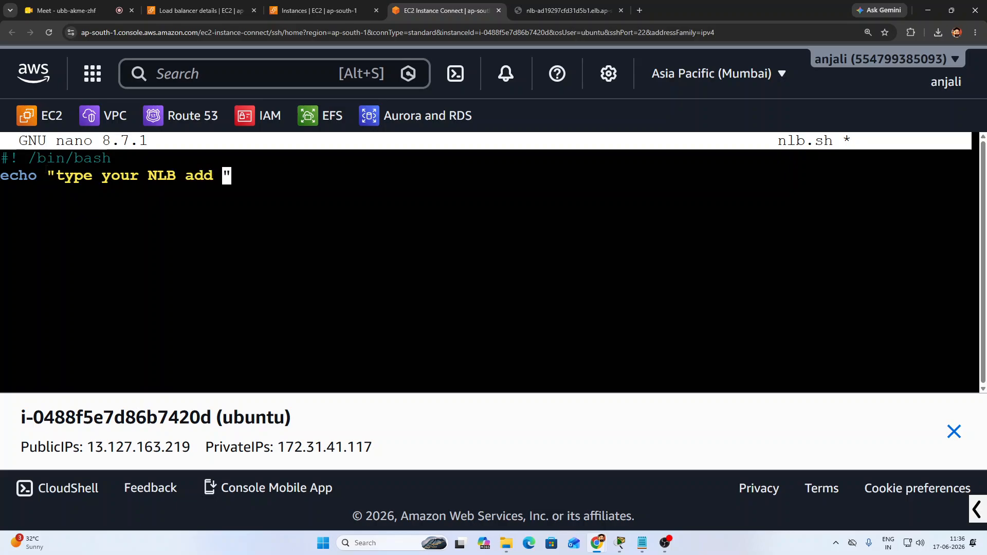
type(" :")
key("Right")
key("Return")
key("Return")
Add the lines read add and echo $nlb to the script
type("read add")
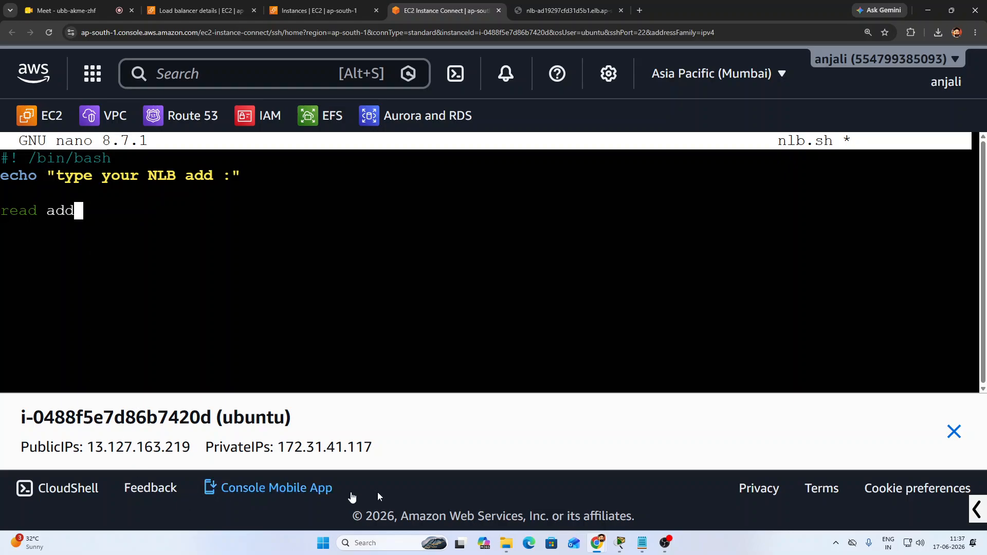
left_click(665, 543)
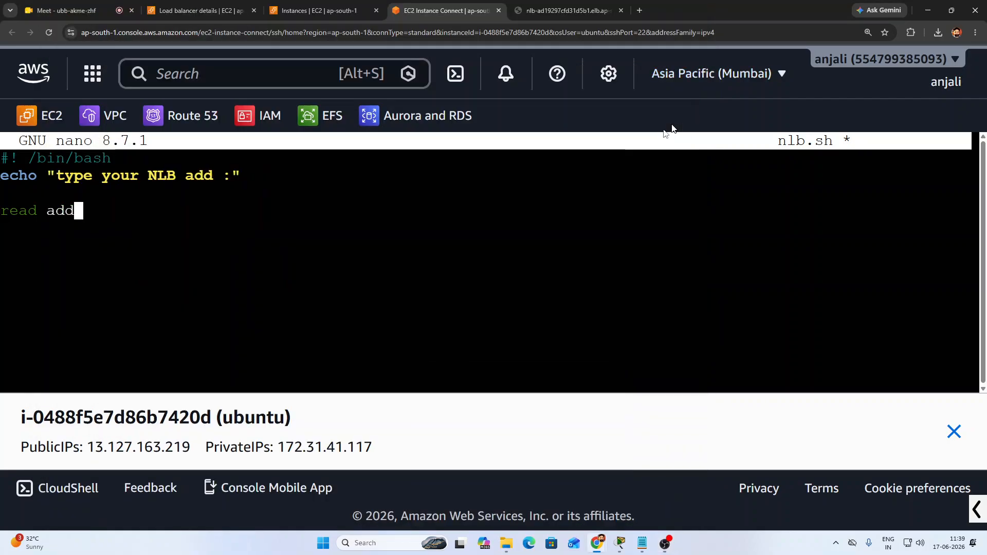
left_click(647, 14)
key("Return")
key("Return")
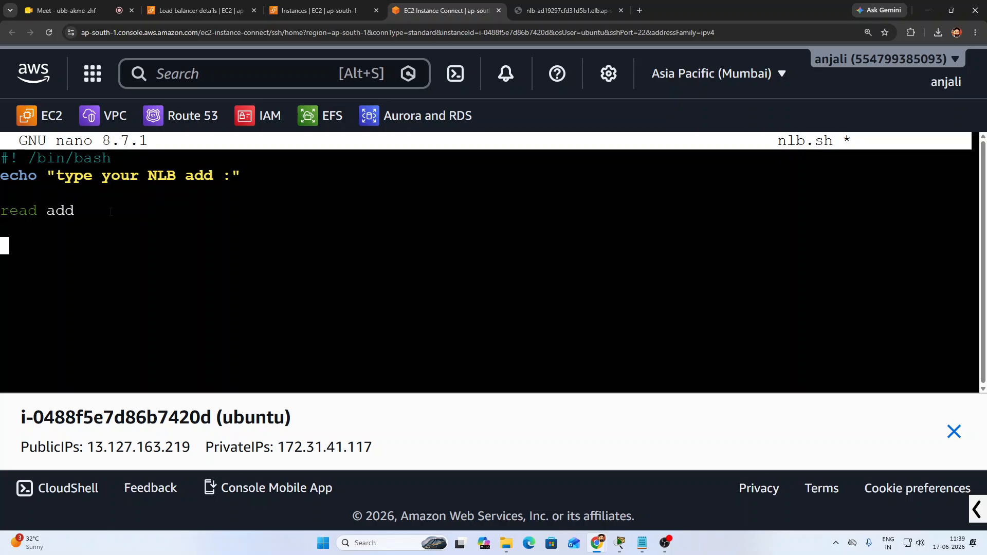
type("echo $")
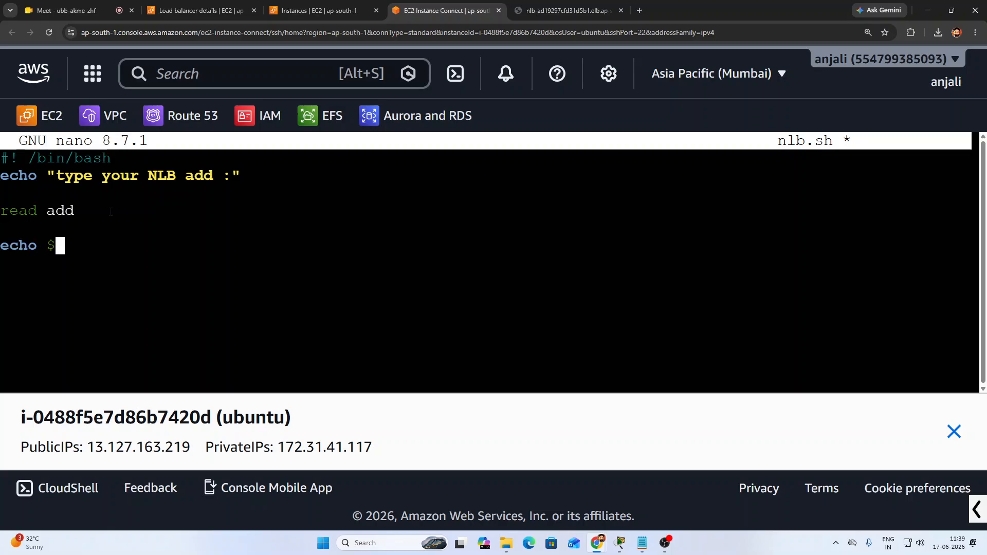
type("nlb")
key("Return")
key("Return")
Write the loop header for ((i=0;i<10000;i++))
type("for")
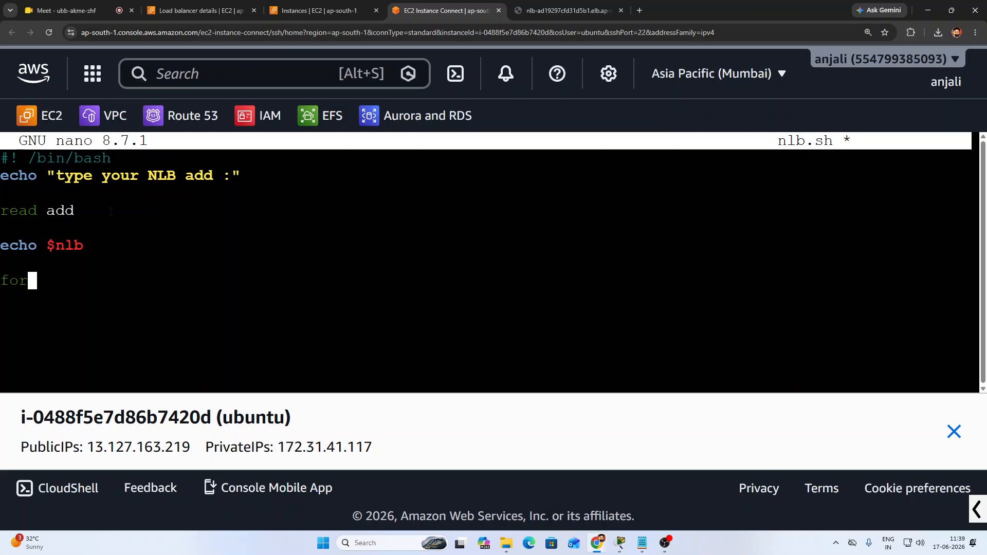
key("Return")
key("BackSpace")
type("(())")
key("Left")
key("Left")
type("i=0;")
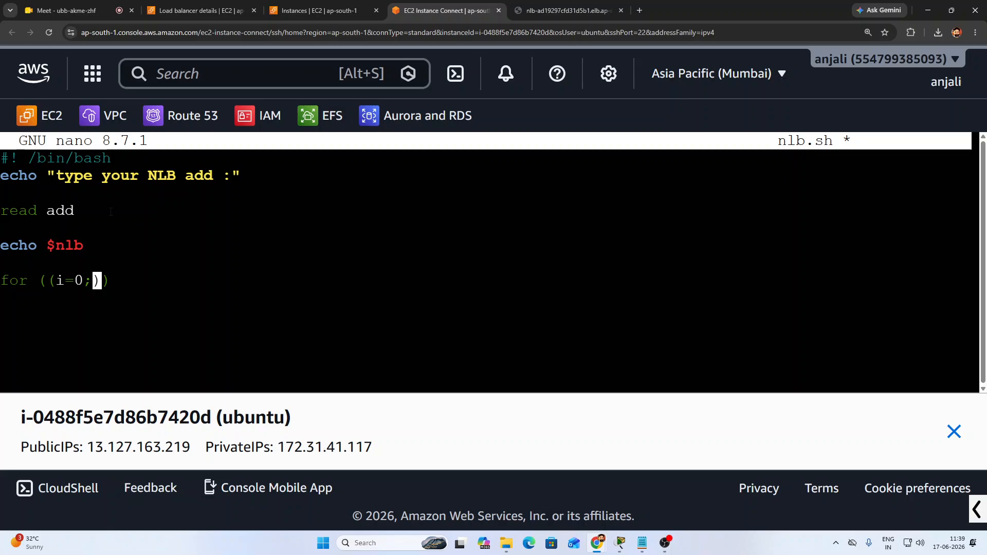
type("i<100000")
key("BackSpace")
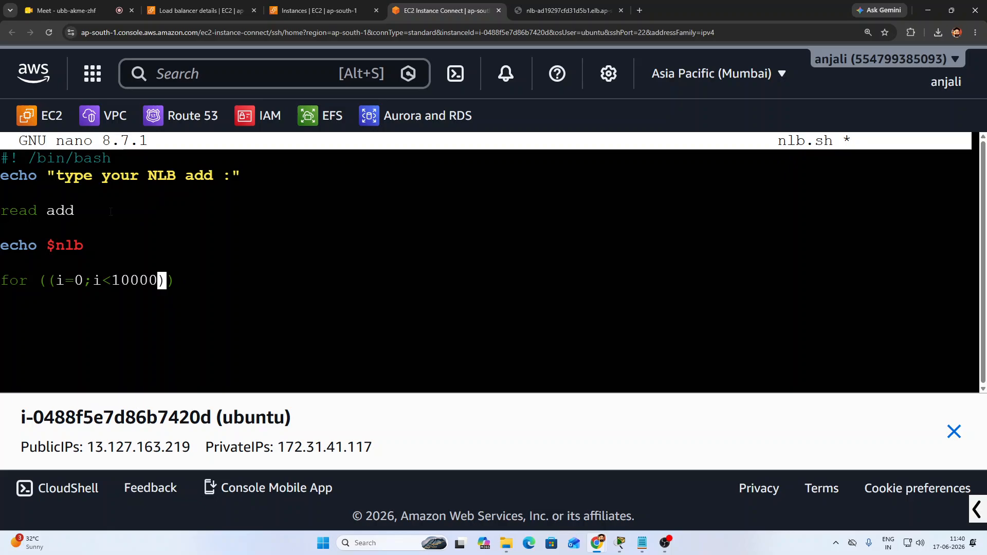
type("'")
key("BackSpace")
type(";i")
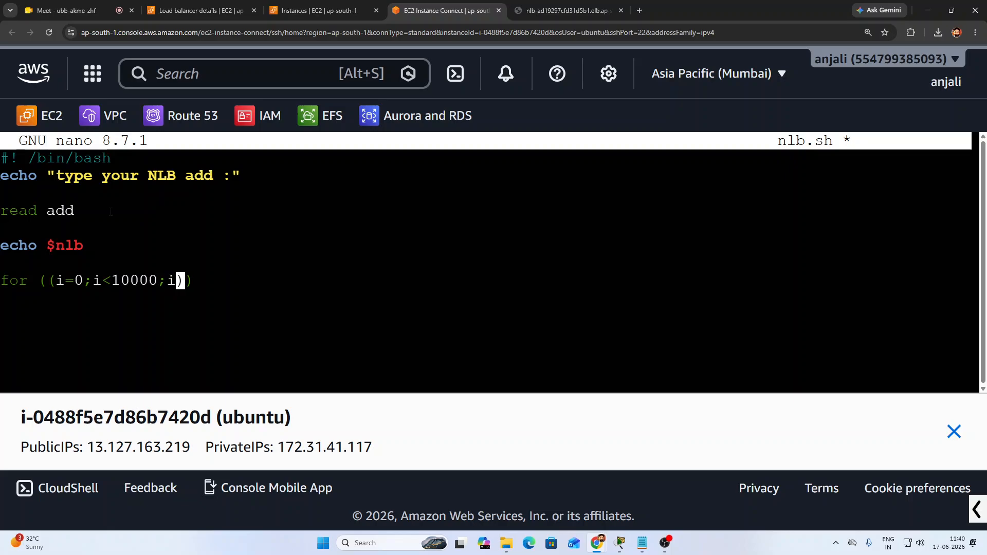
type("++")
key("End")
Add do below the loop header and start an indented loop body line
key("Up")
key("Down")
key("Down")
type("do")
key("Return")
key("Tab")
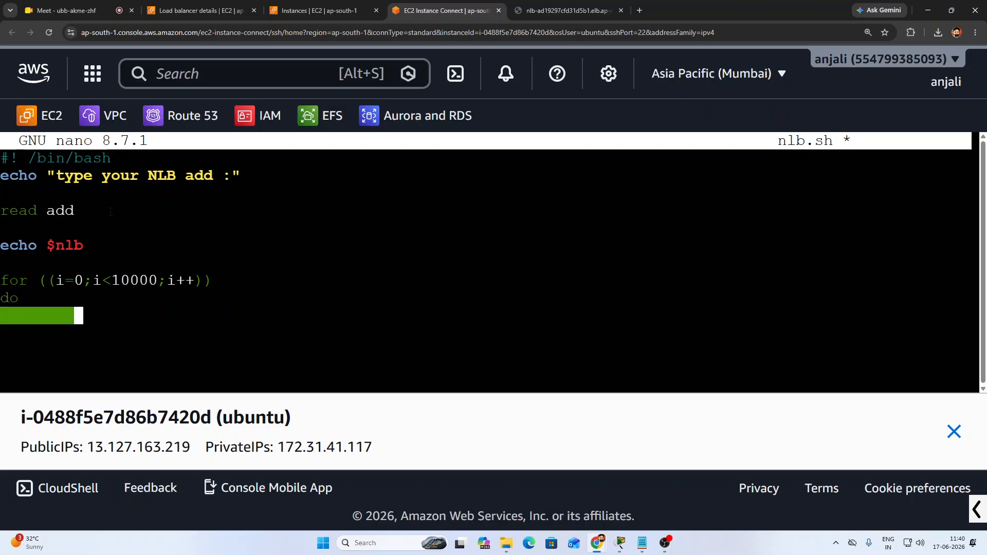
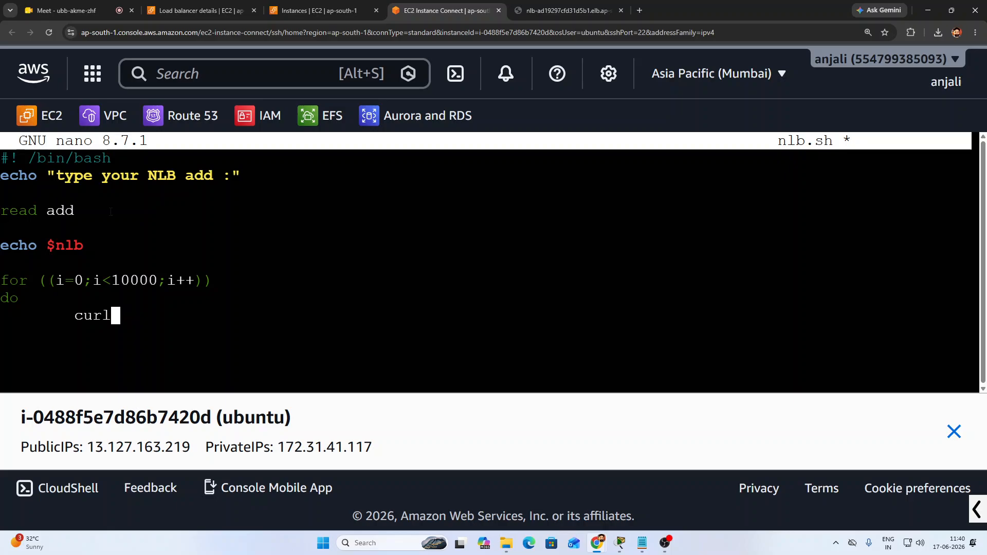
Finish the loop body as curl ${add}, close it with done, and exit nano
type("${}")
key("Left")
type("add")
key("Right")
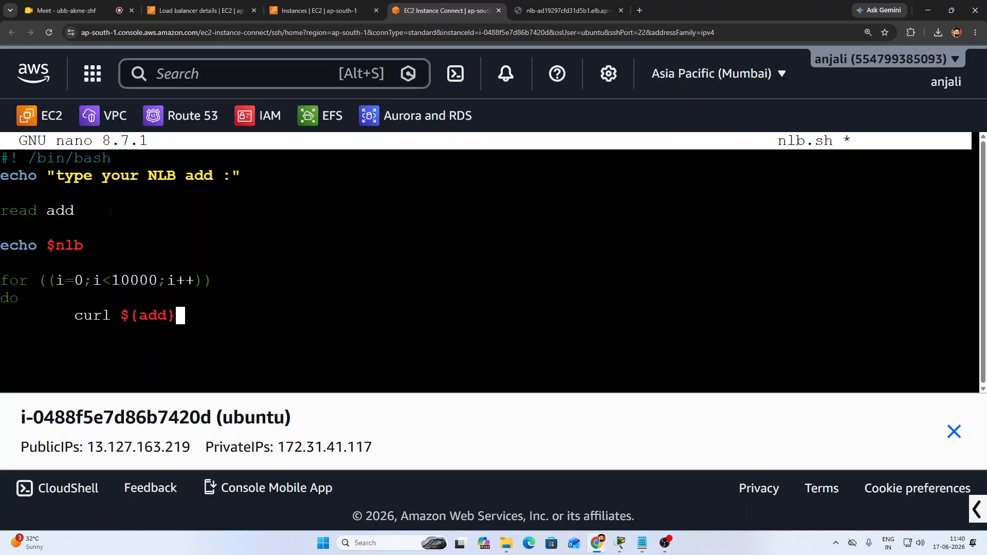
key("Return")
type("done")
key("ctrl+x")
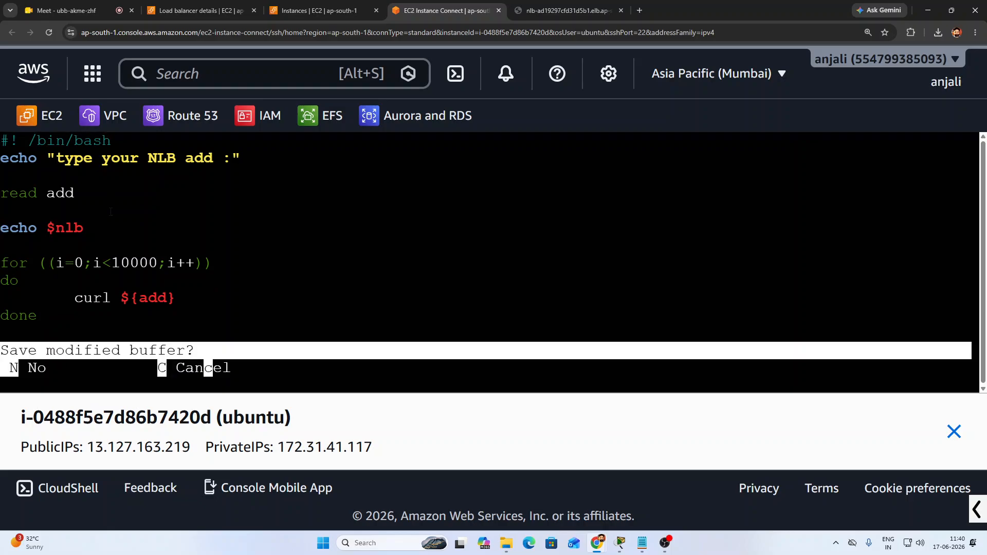
Save nlb.sh and run it with bash nlb.sh
key("y")
key("Return")
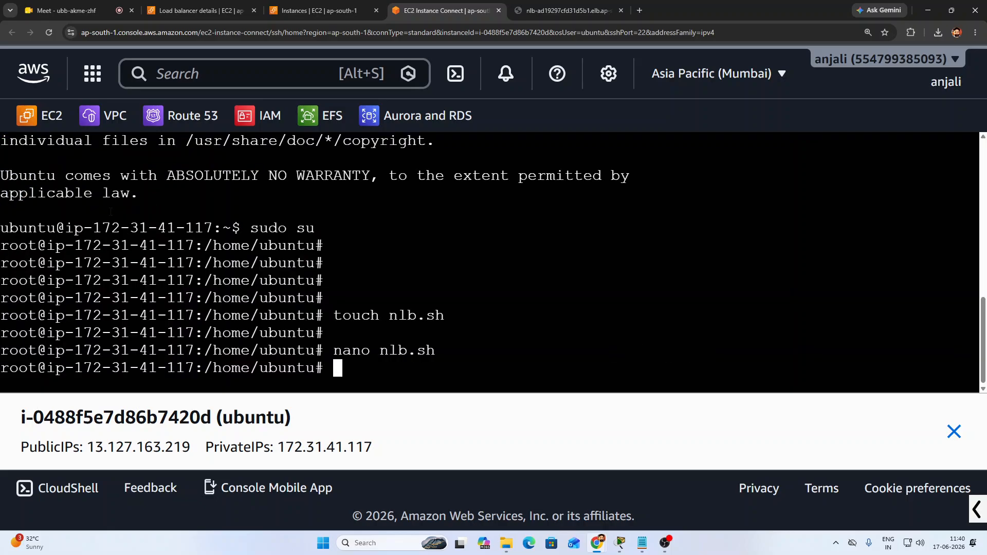
key("Return")
key("Return")
key("Return")
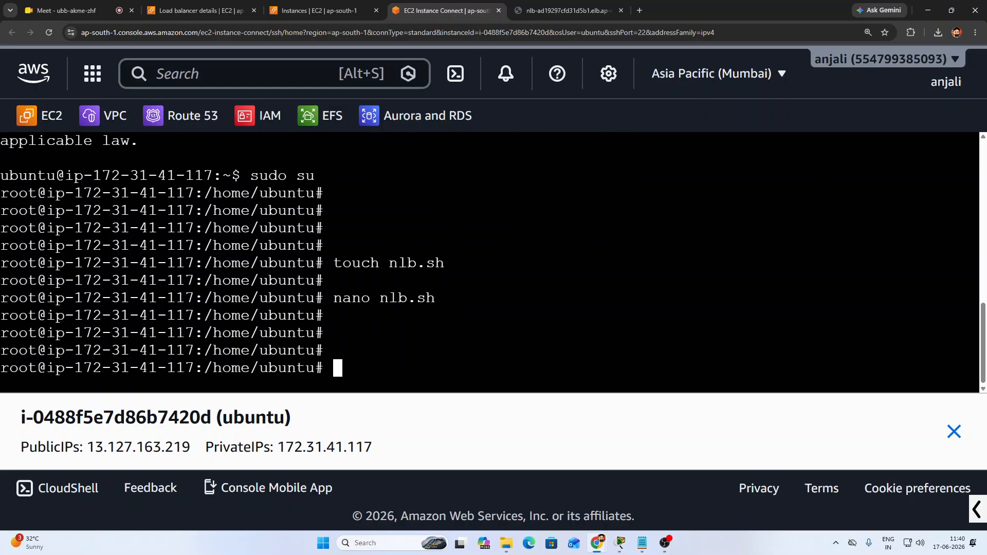
type("bash n")
key("Tab")
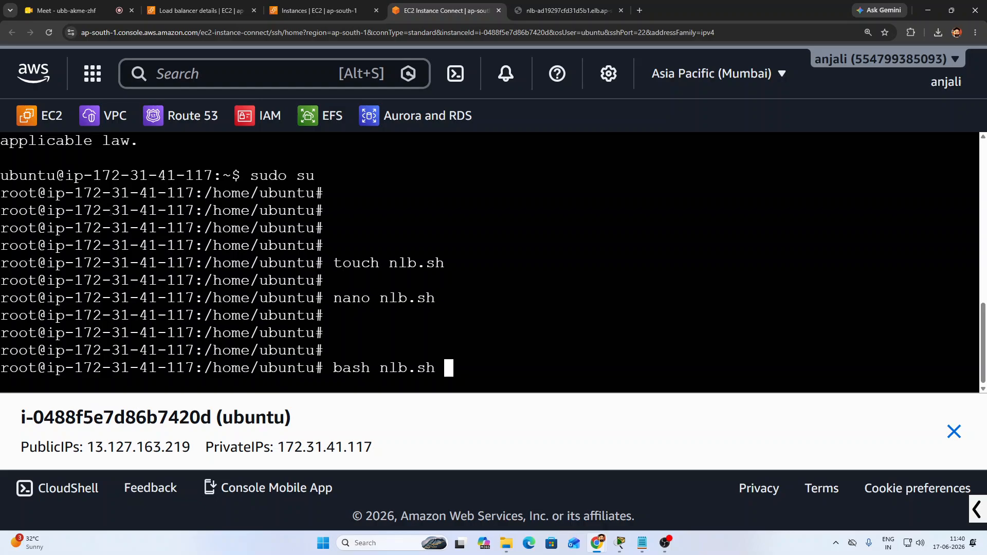
key("Return")
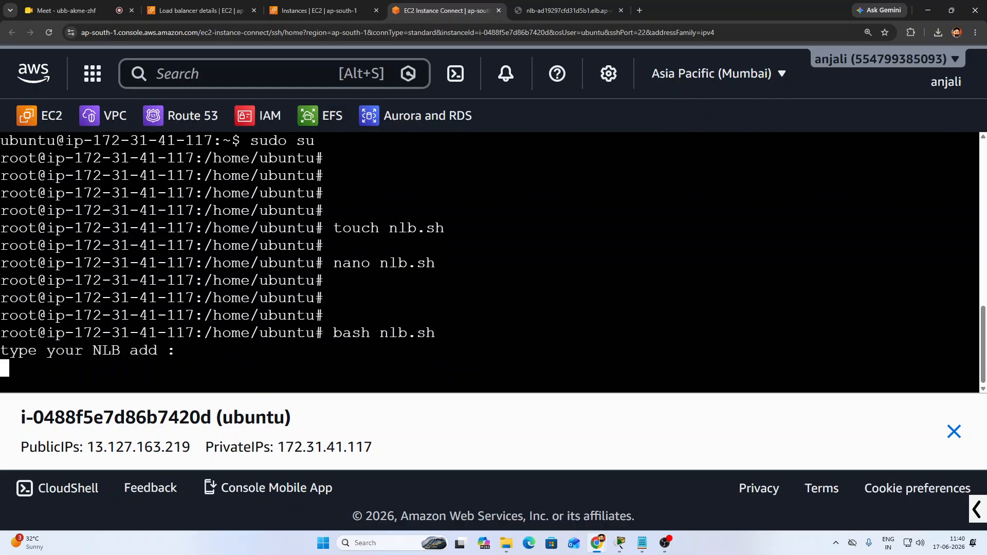
Copy the NLB address from the browser and paste it at the script's prompt to start the loop
left_click(566, 10)
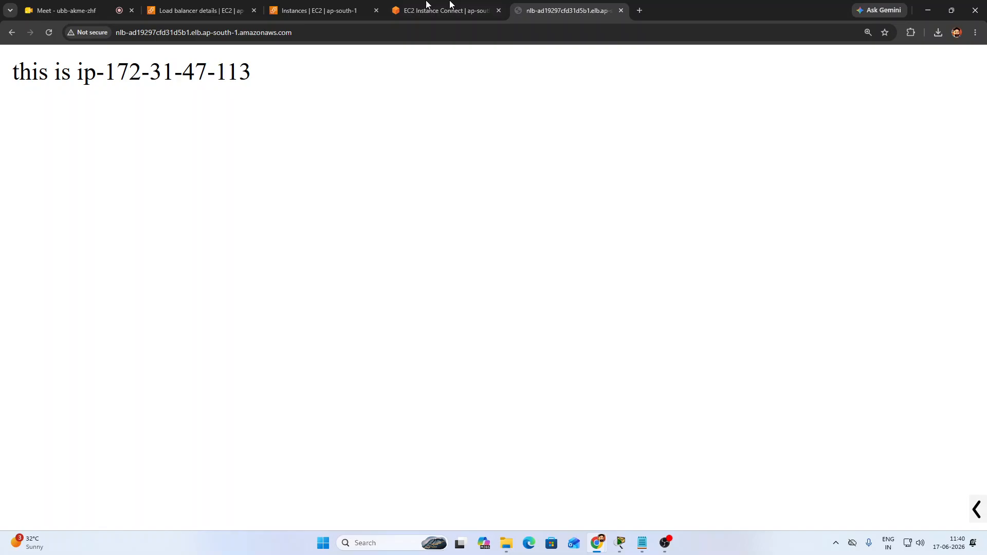
left_click(300, 34)
right_click(126, 32)
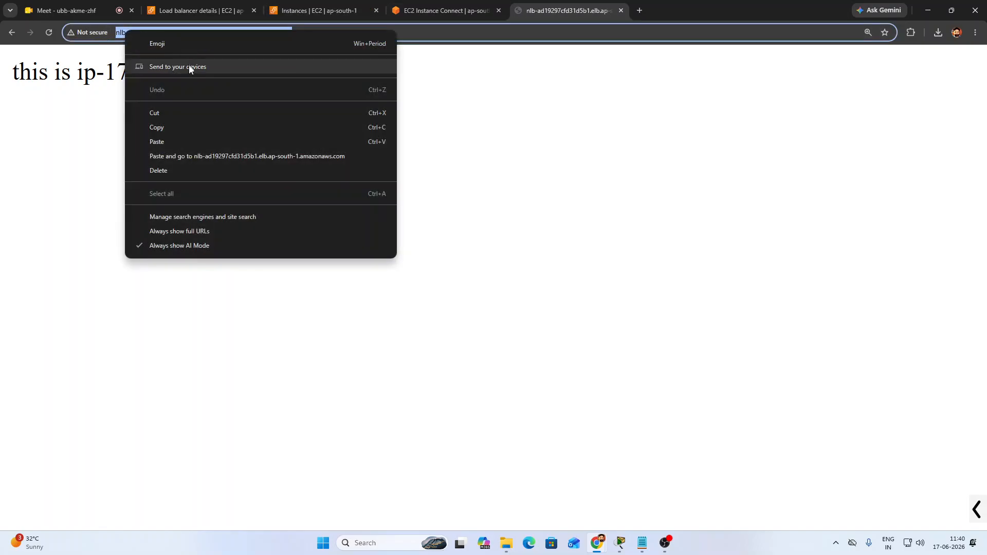
left_click(174, 132)
left_click(411, 10)
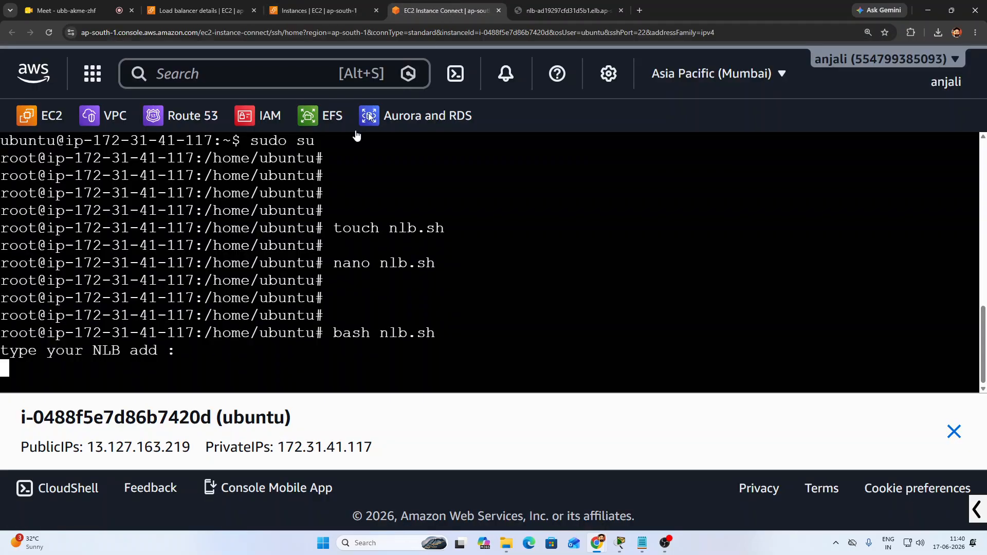
right_click(130, 367)
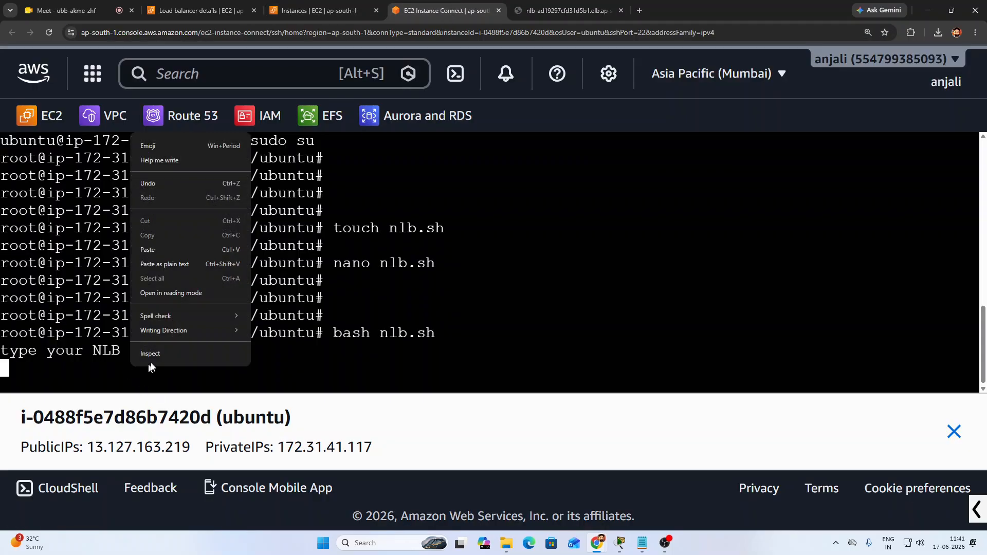
left_click(167, 250)
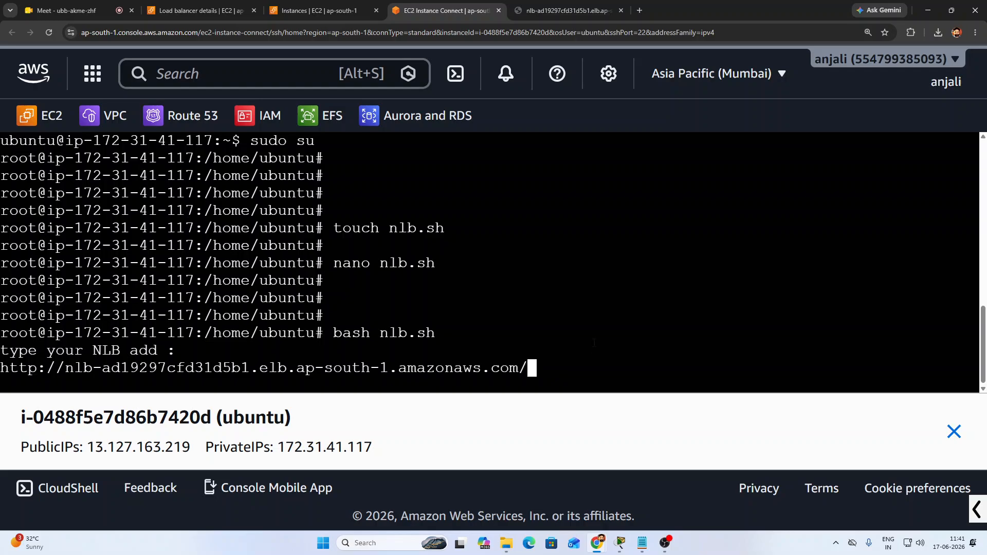
key("Return")
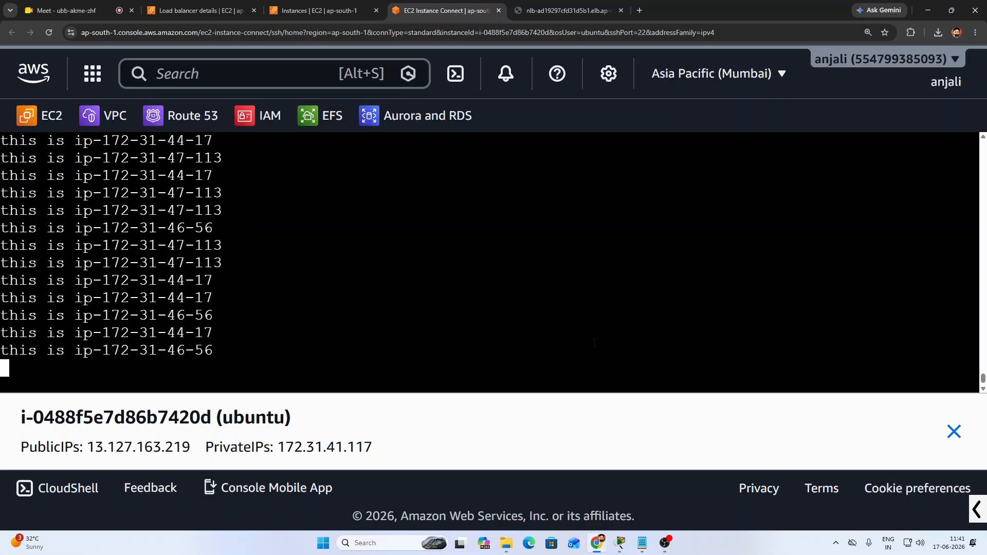
key("ctrl+z")
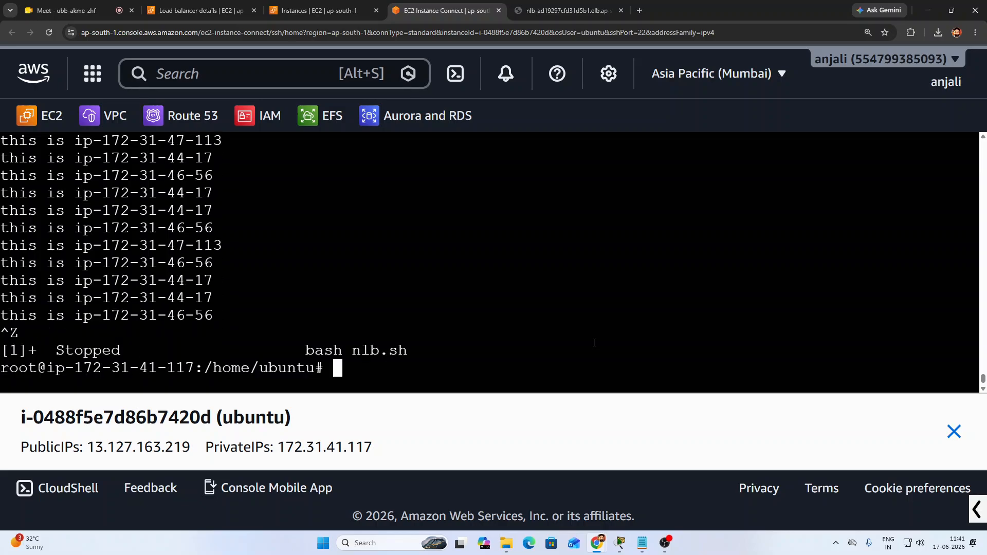
scroll(367, 281, "up", 9)
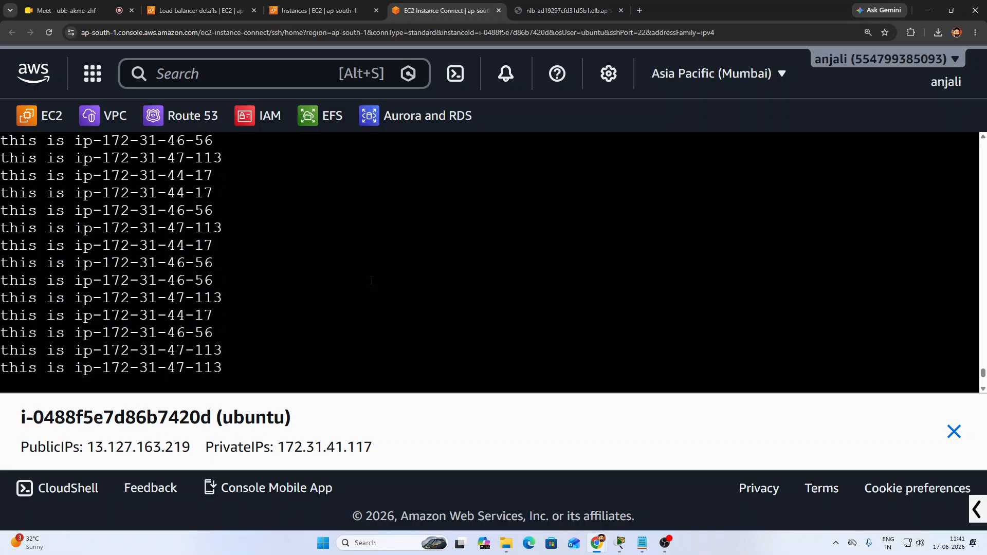
scroll(367, 280, "up", 3)
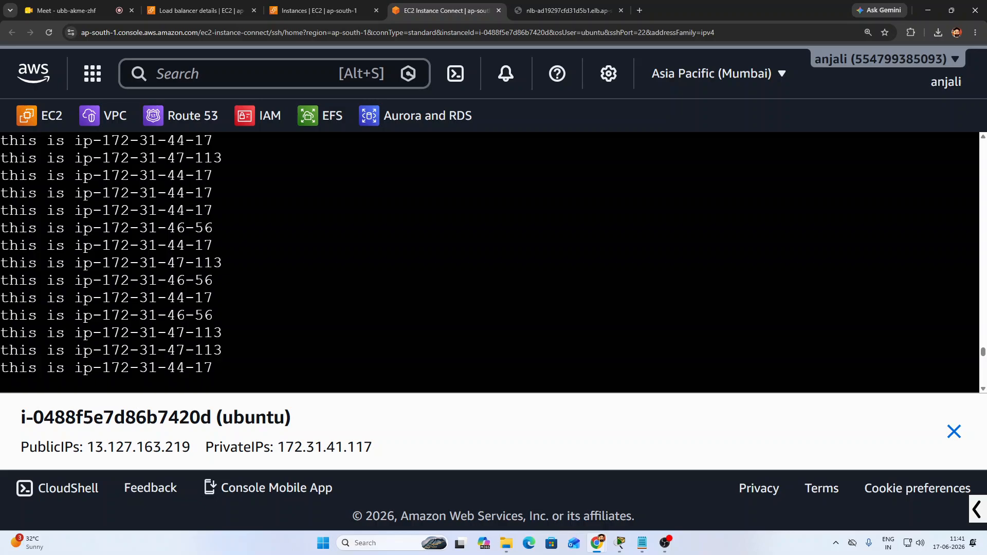
left_click_drag(148, 211, 216, 227)
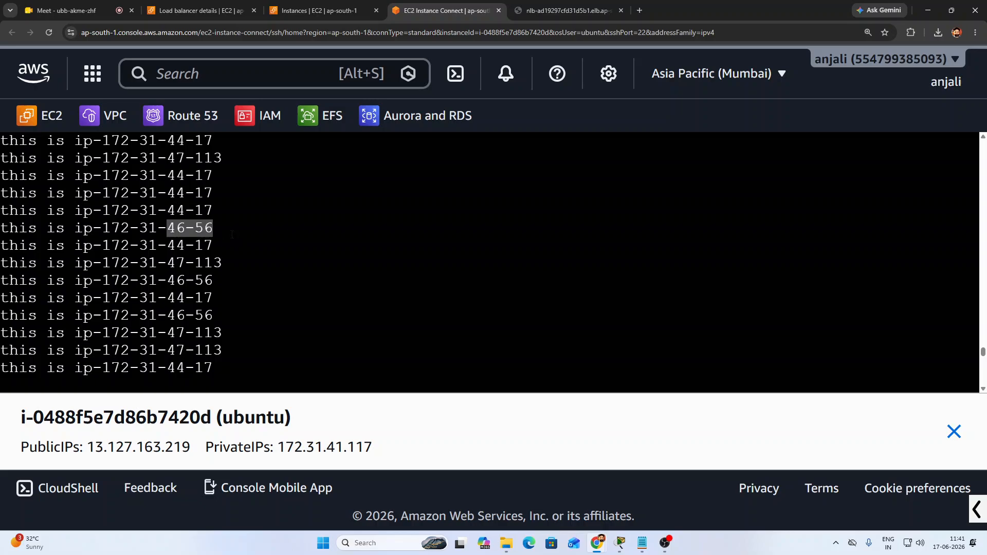
left_click_drag(166, 263, 220, 265)
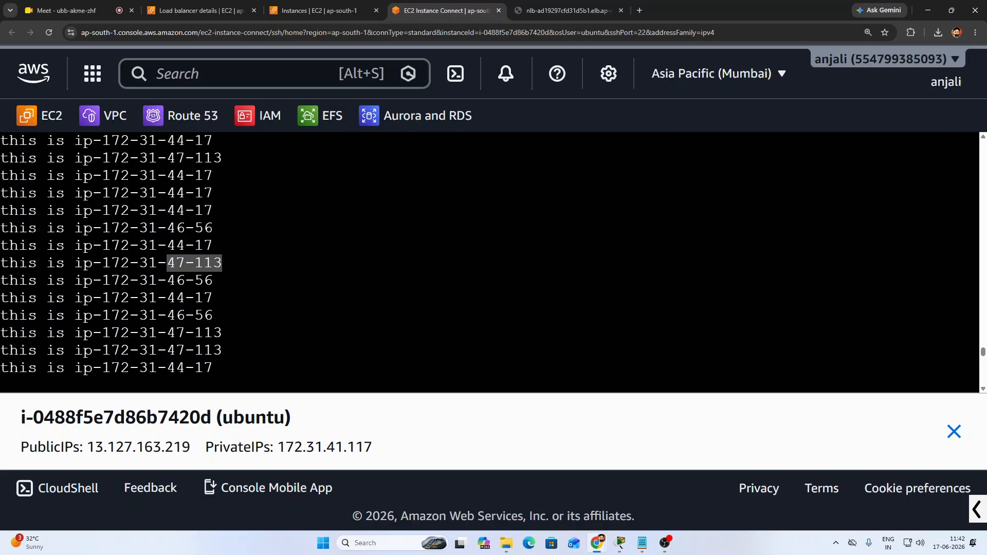
left_click_drag(1, 281, 213, 278)
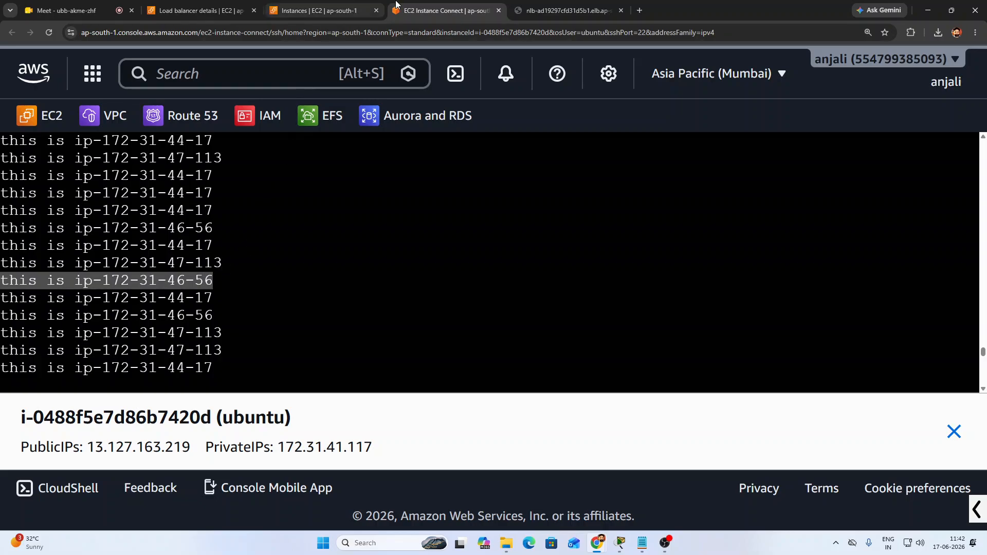
Select server1 in the Instances list and open an EC2 Instance Connect terminal on it
left_click(314, 10)
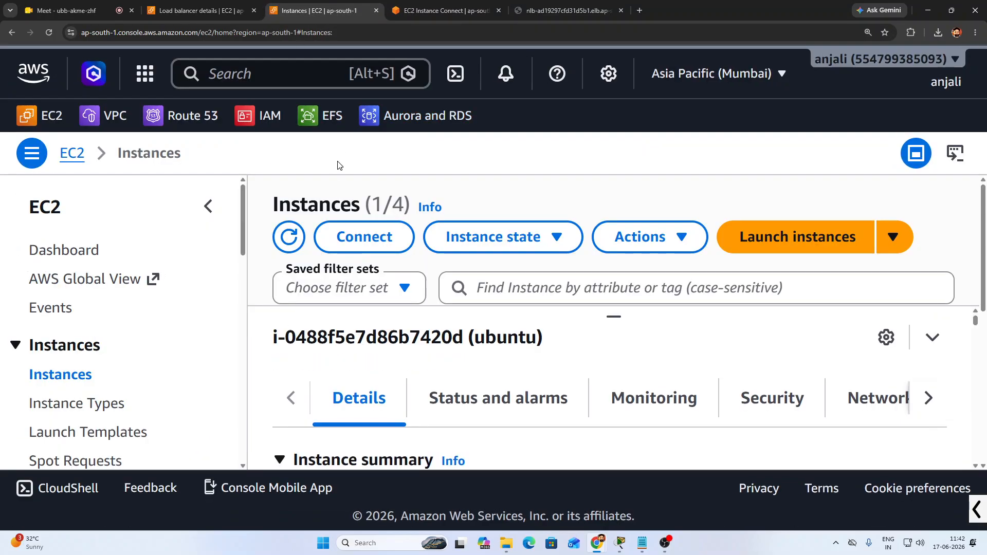
key("ctrl+minus")
key("ctrl+minus")
key("ctrl+minus")
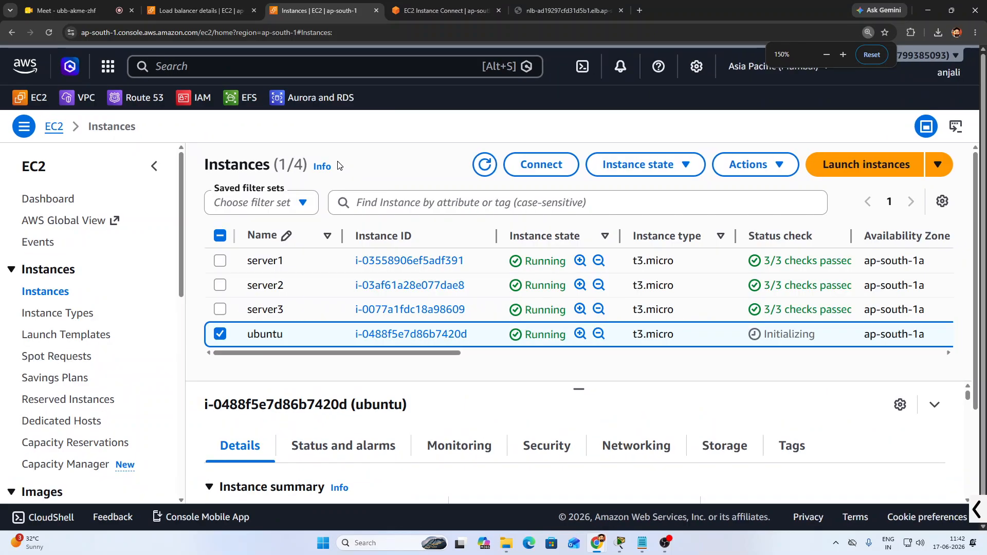
key("ctrl+minus")
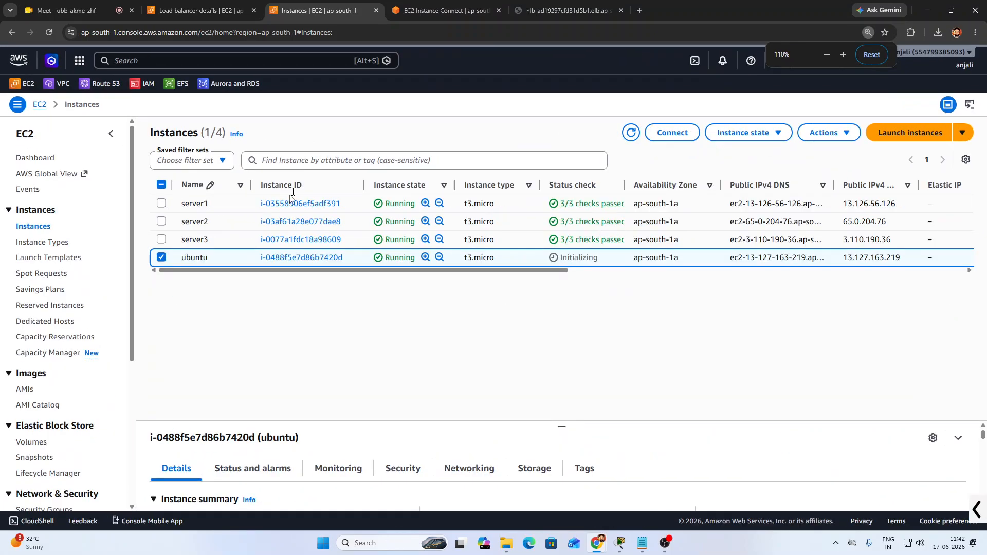
left_click(162, 258)
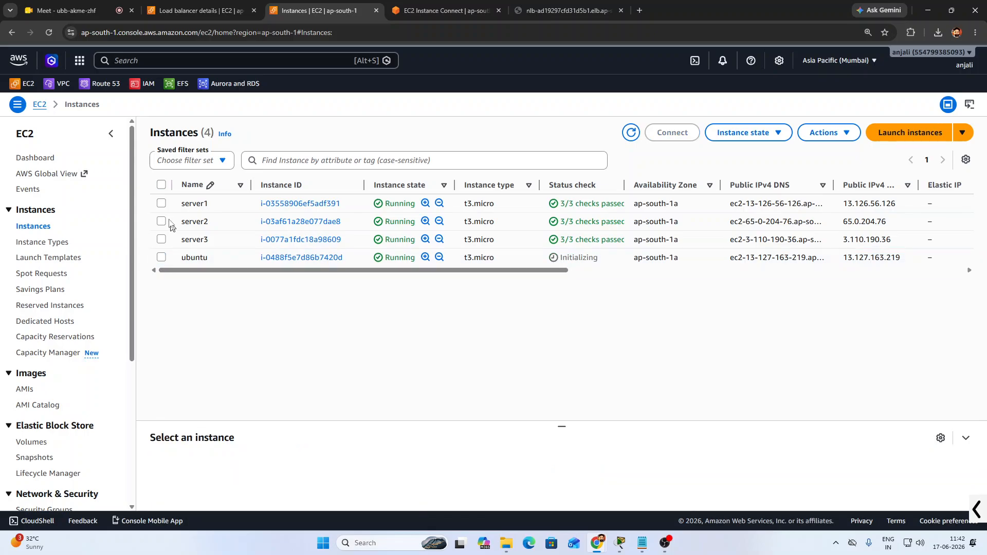
left_click(161, 204)
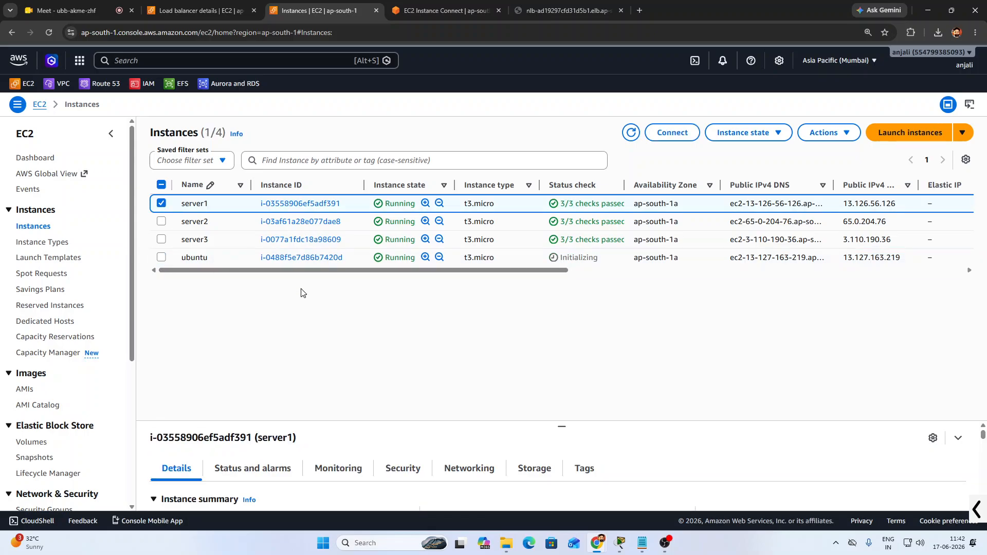
left_click(684, 135)
left_click(921, 505)
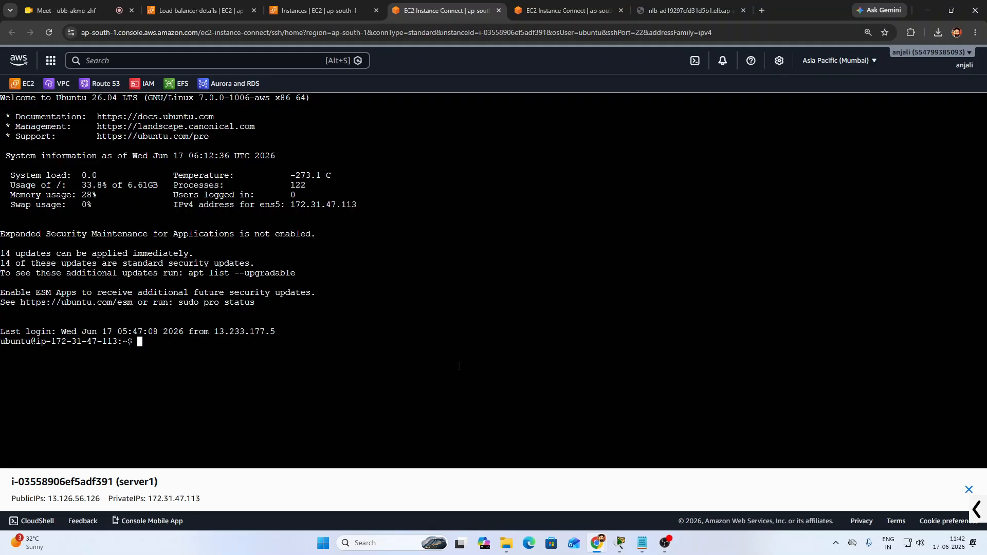
Become root, go to /var/www/html, list its files and open index.html in nano
type("sudo su")
key("Return")
key("Return")
key("Return")
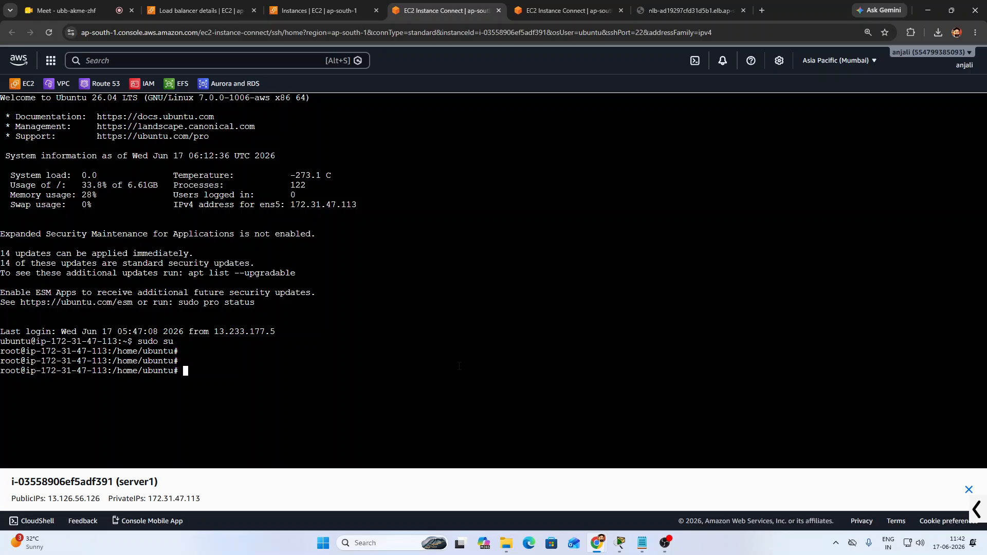
type("cd /var/www/html/")
key("Return")
key("Return")
type("ls")
key("Return")
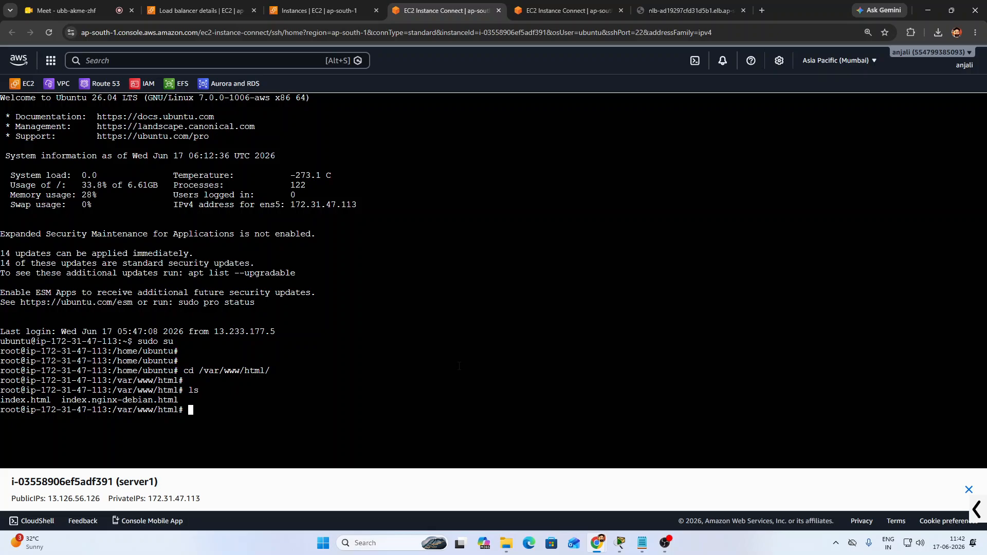
type("nano index.html")
key("Return")
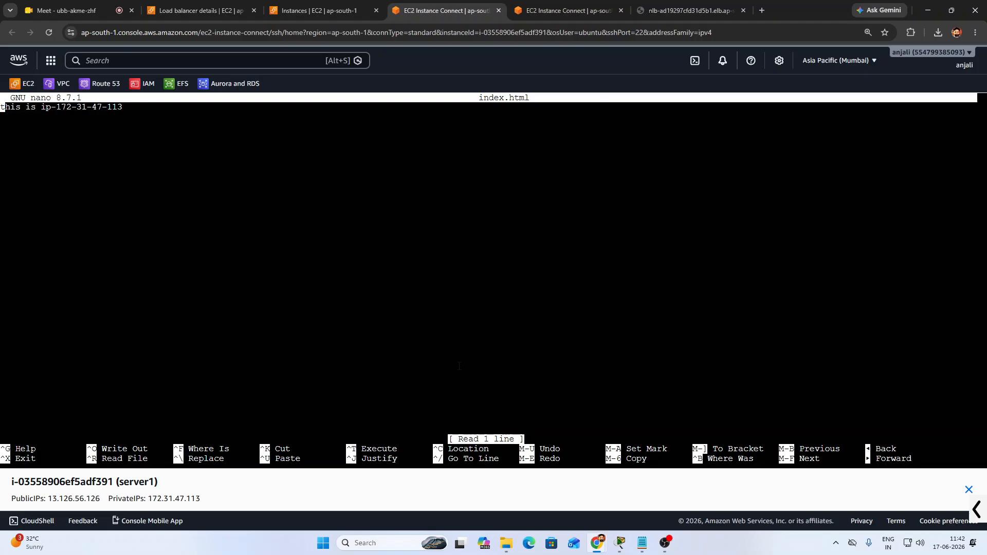
Replace the old IP text on the page line with 'Server 1'
key("Right")
key("Right")
key("Right")
key("Right")
key("Right")
key("Right")
key("Right")
key("Right")
key("Right")
key("Right")
key("Right")
key("Right")
key("Right")
key("Right")
key("Right")
key("Right")
key("Right")
key("Right")
key("Right")
key("Right")
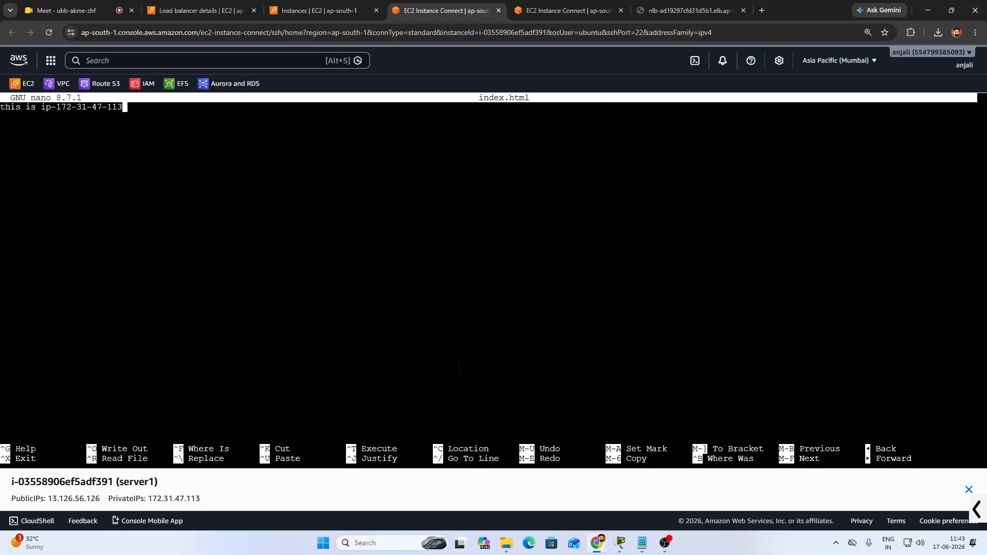
key("BackSpace")
key("BackSpace")
key("BackSpace")
key("BackSpace")
key("BackSpace")
key("BackSpace")
key("BackSpace")
key("BackSpace")
key("BackSpace")
key("BackSpace")
key("BackSpace")
key("BackSpace")
key("BackSpace")
key("BackSpace")
key("BackSpace")
key("BackSpace")
type("Server ")
type("!")
key("BackSpace")
type("1")
Wrap the line in <h1></h1> tags and save index.html
key("Home")
type("<")
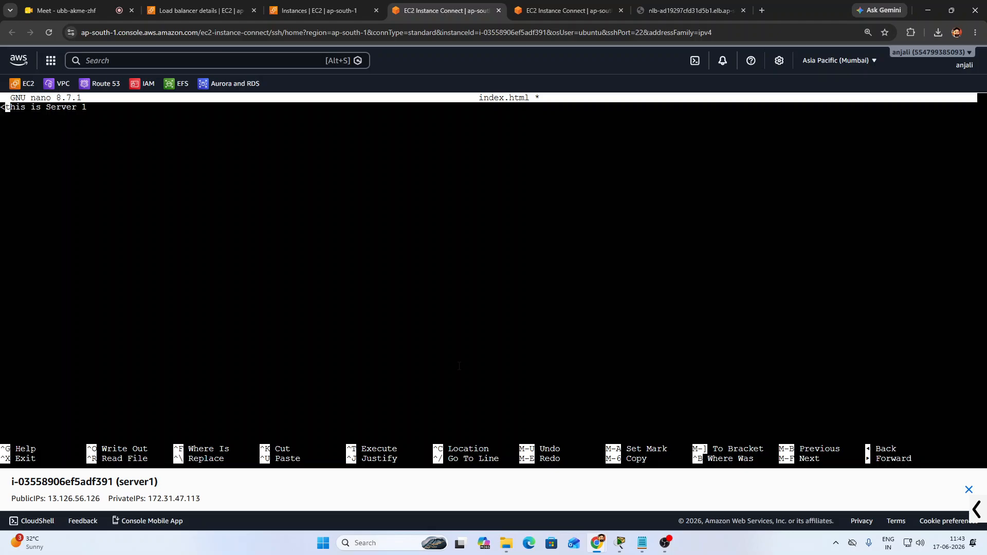
type("h1>")
key("Right")
key("Right")
key("Right")
key("Right")
key("Right")
key("Right")
key("Right")
key("Right")
key("Right")
key("Right")
key("Right")
key("Right")
key("Right")
key("Right")
key("Right")
key("Right")
key("Return")
key("BackSpace")
type("</h1>")
key("ctrl+x")
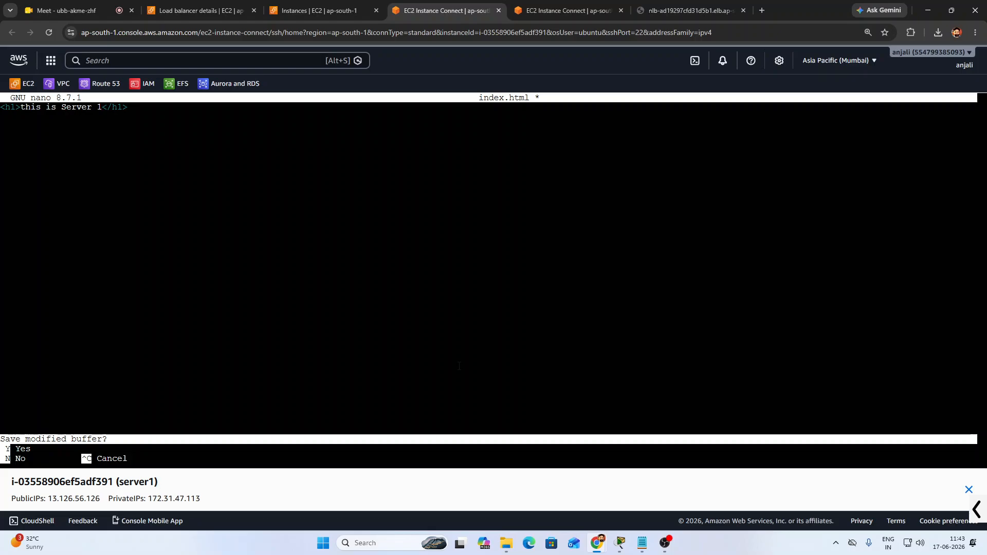
key("y")
key("Return")
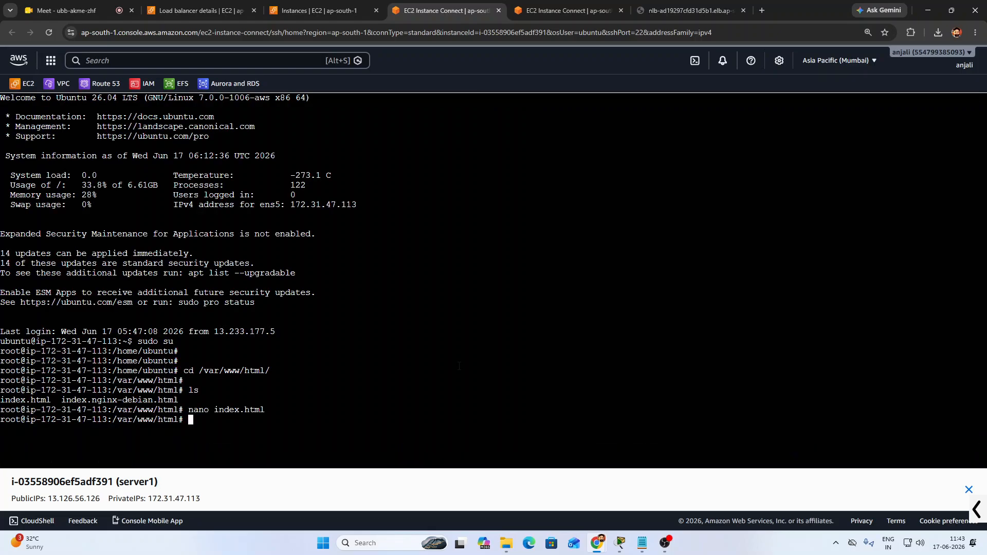
Select server2 and start an EC2 Instance Connect session on it
left_click(319, 11)
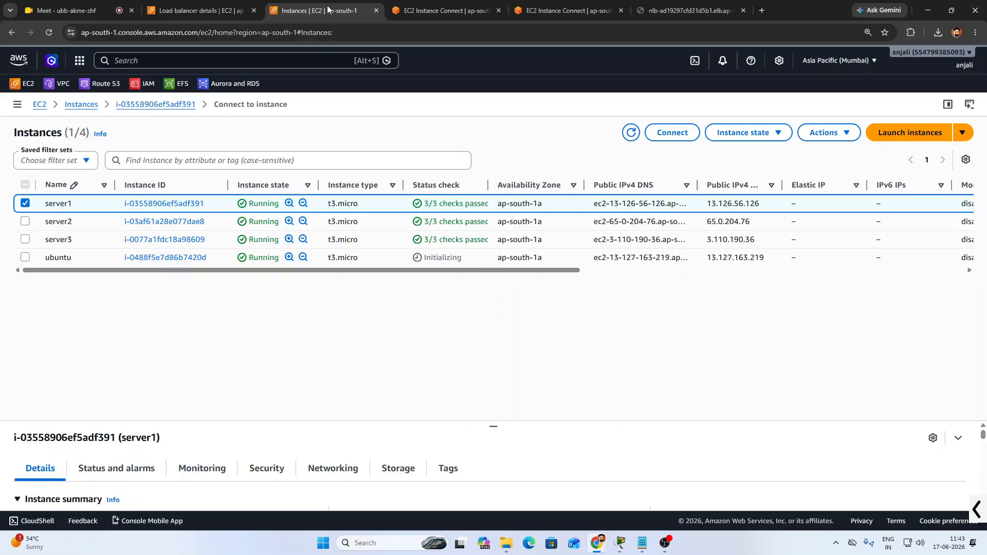
left_click(162, 204)
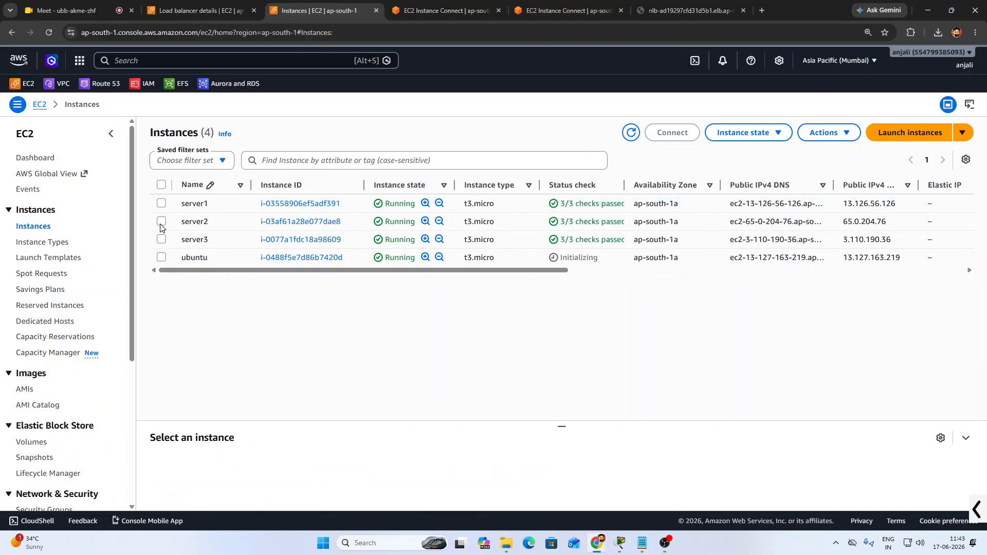
left_click(162, 221)
left_click(686, 137)
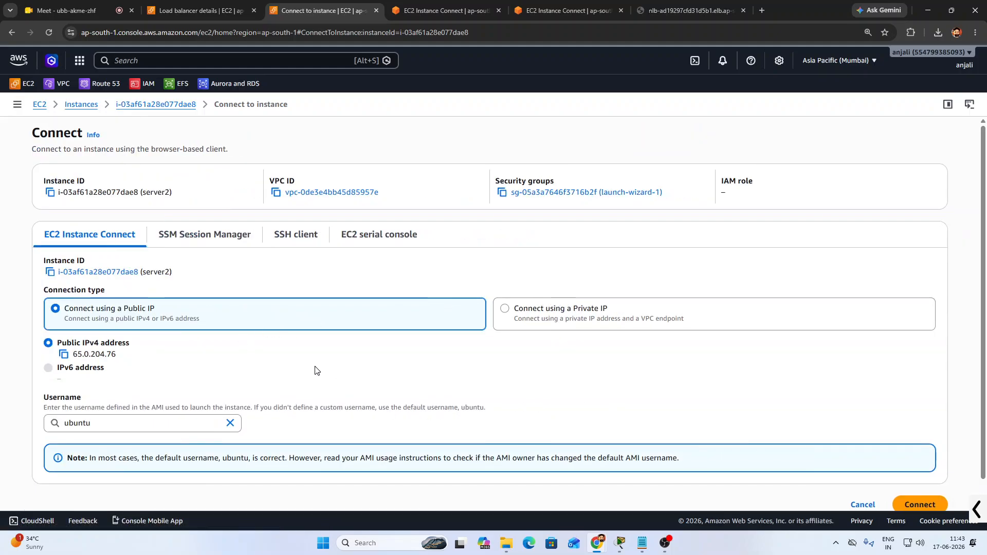
scroll(315, 369, "down", 1)
left_click(920, 480)
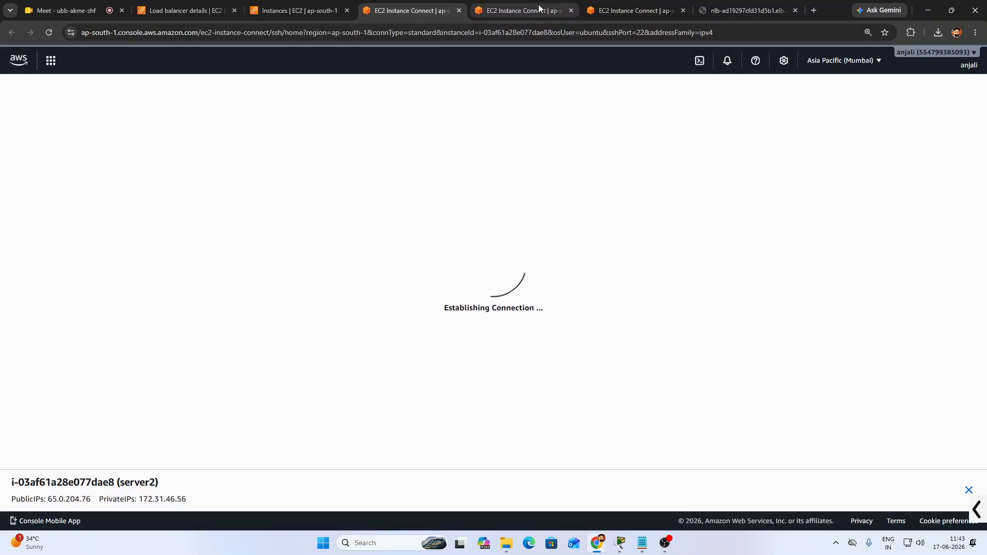
Reopen server1's index.html in nano from its terminal
left_click(538, 9)
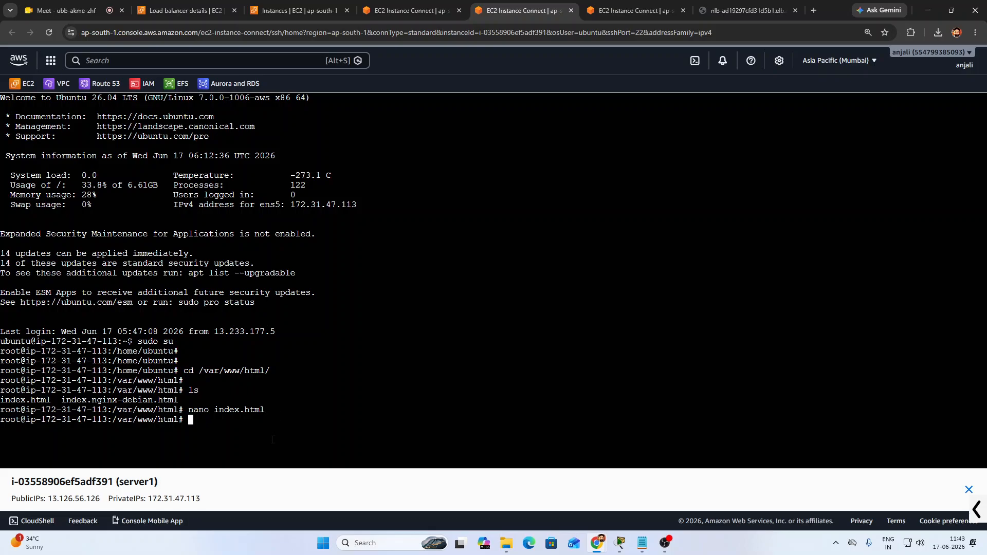
key("Up")
key("Down")
key("Up")
key("Return")
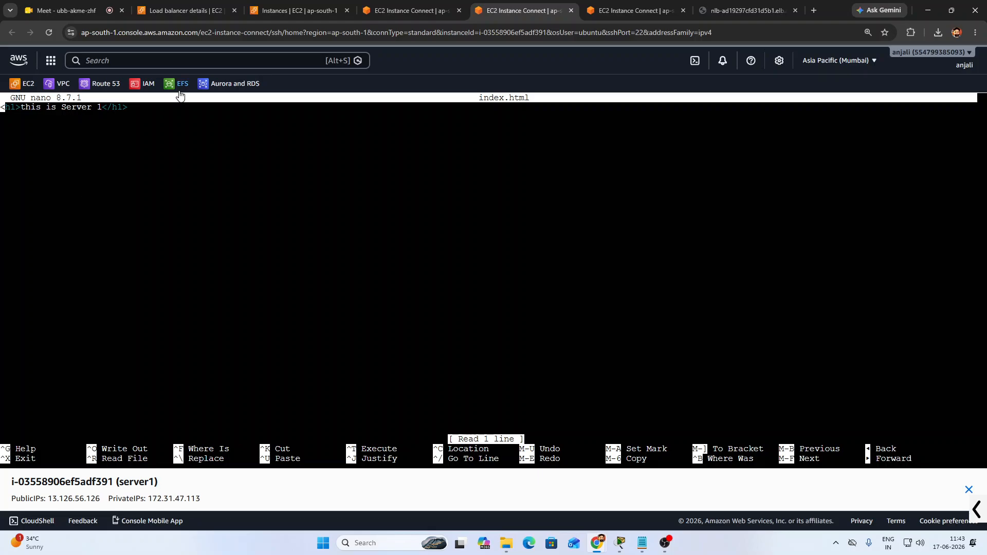
On server2, become root with sudo su, enter /var/www/html and open index.html in nano
left_click(412, 10)
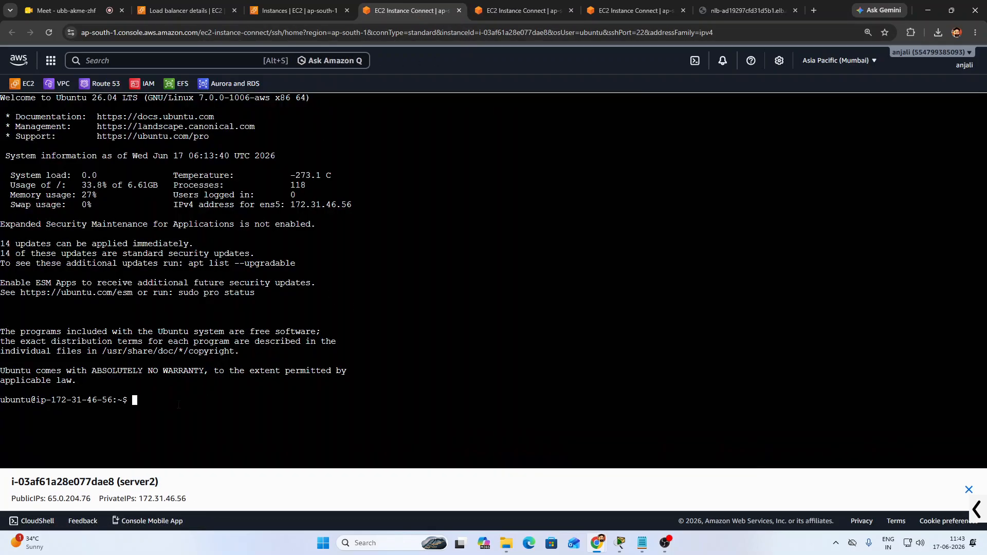
type("su")
type("do su")
key("Return")
key("Return")
key("Return")
type("cd ")
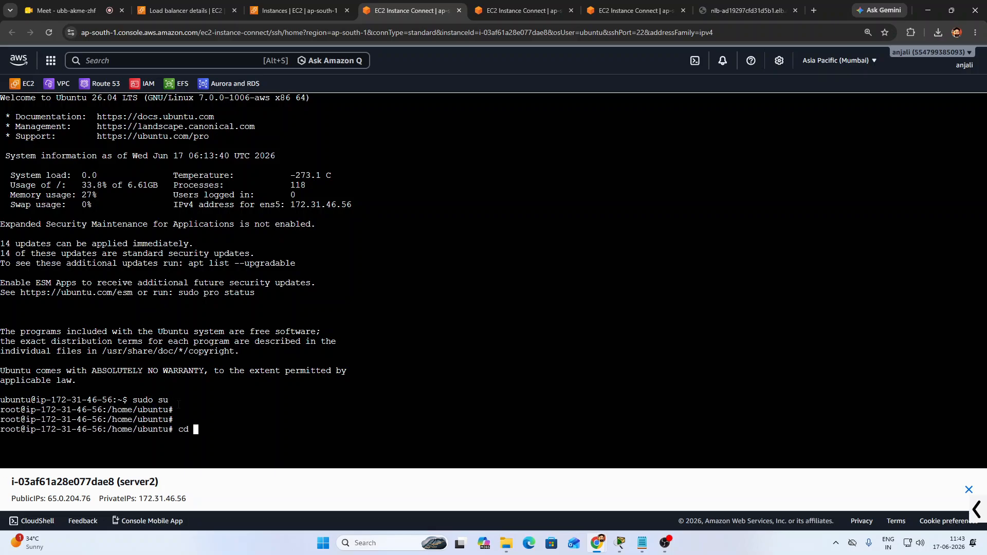
type("/var/www/html/")
key("Return")
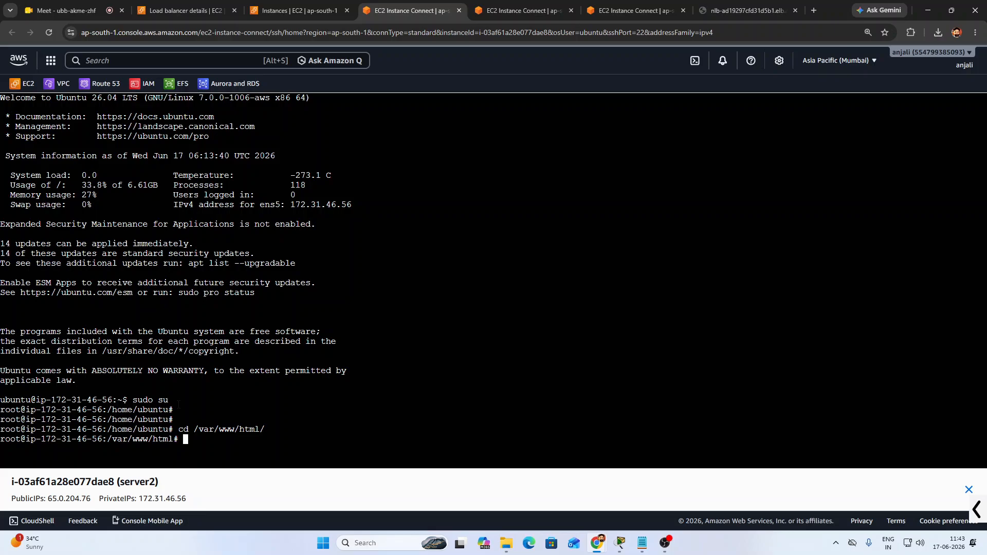
type("nano index.html")
key("Return")
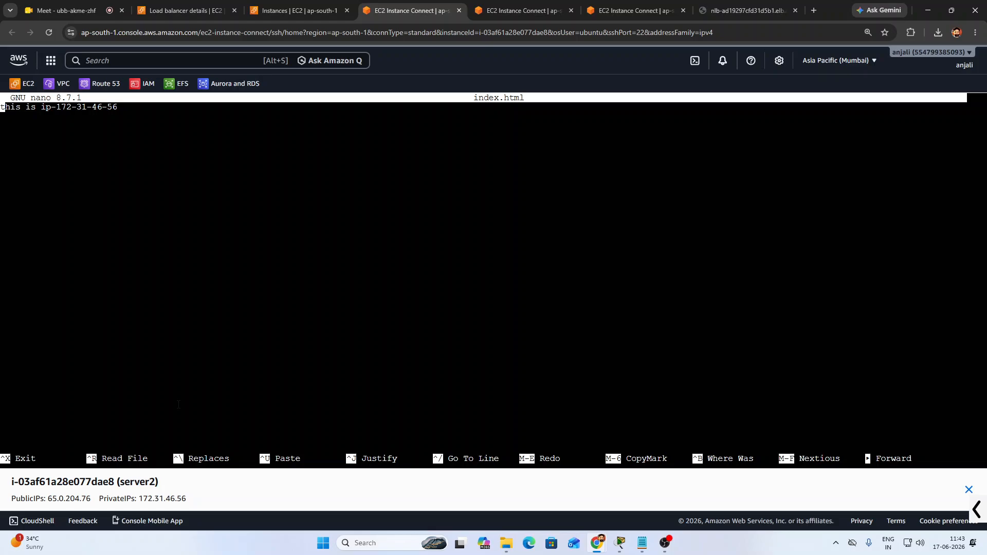
Replace the IP text on server2's page line with 'Server 2'
left_click_drag(41, 107, 117, 109)
type("Serve")
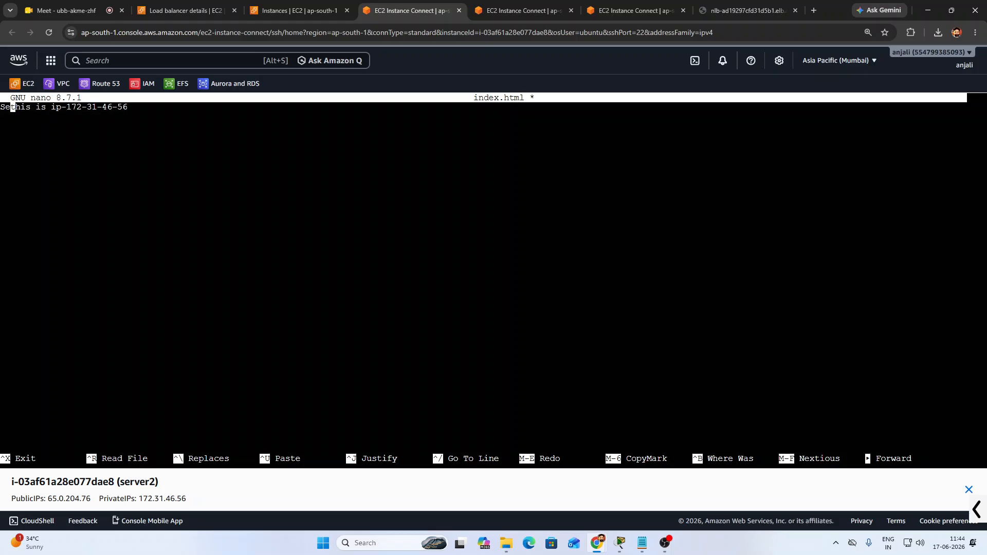
type("r")
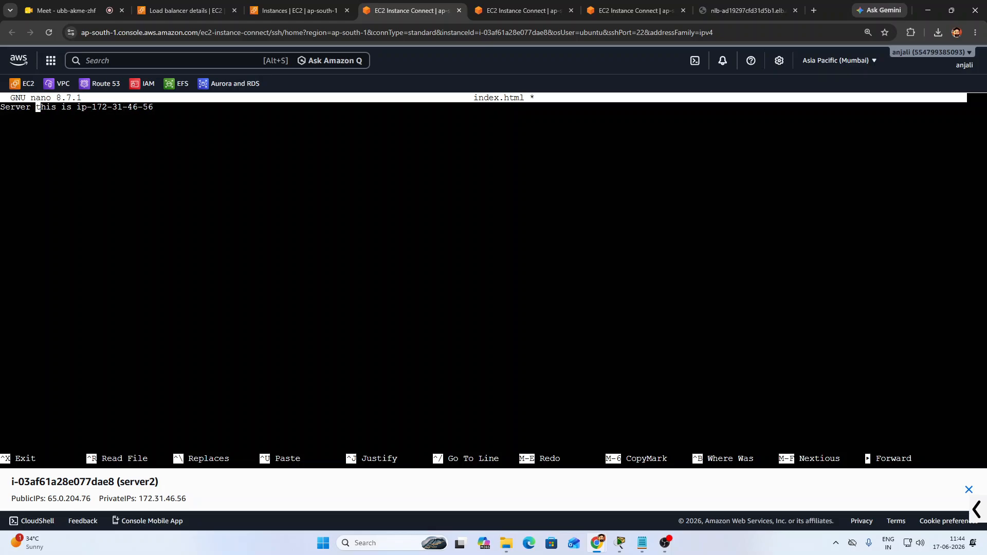
key("BackSpace")
key("BackSpace")
key("BackSpace")
key("BackSpace")
key("BackSpace")
key("BackSpace")
key("BackSpace")
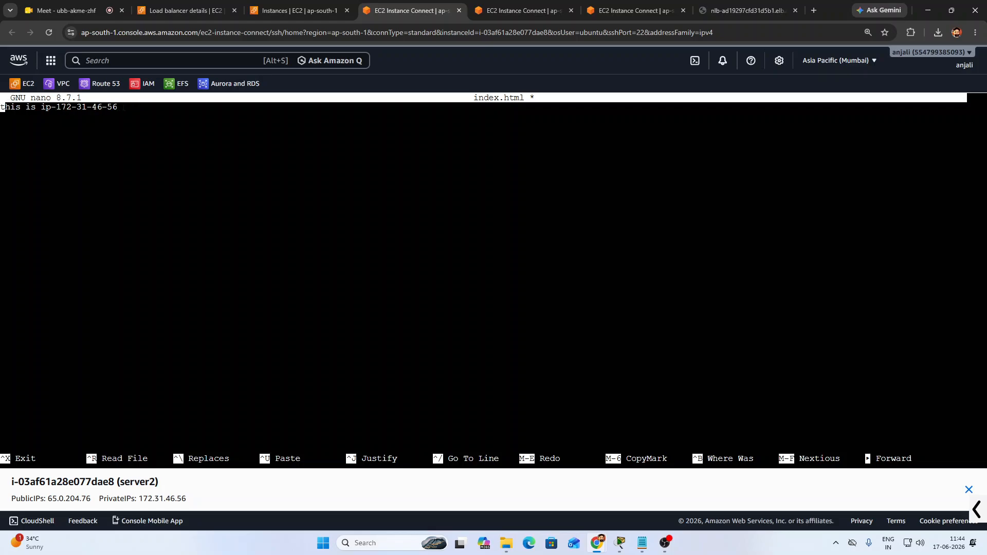
key("Right")
key("Right")
key("Right")
key("Right")
key("Right")
key("Right")
key("Right")
key("Right")
key("Right")
key("Right")
key("Right")
key("Right")
key("Right")
key("Right")
key("Right")
key("Right")
key("Right")
key("Right")
key("Right")
key("Right")
key("Right")
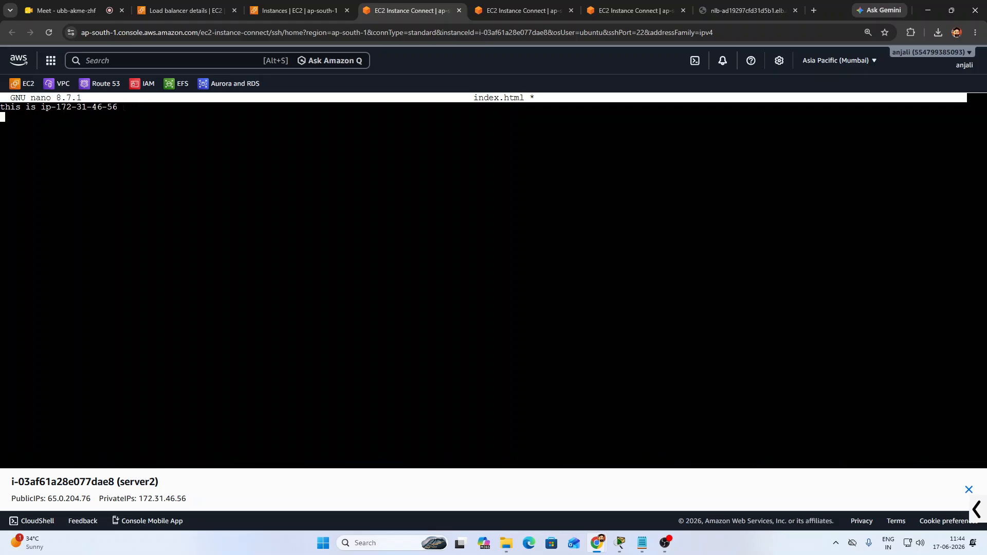
key("BackSpace")
key("BackSpace")
key("BackSpace")
key("BackSpace")
key("BackSpace")
key("BackSpace")
key("BackSpace")
key("BackSpace")
key("BackSpace")
key("BackSpace")
key("BackSpace")
key("BackSpace")
key("BackSpace")
key("BackSpace")
key("BackSpace")
key("BackSpace")
type("Server 2")
Wrap the line in <h1></h1> tags and save server2's index.html
key("Left")
key("Left")
key("Left")
key("Left")
key("Left")
key("Left")
key("Left")
key("Left")
key("Left")
key("Left")
key("Left")
key("Left")
key("Left")
key("Left")
key("Left")
key("Left")
type("<h1>")
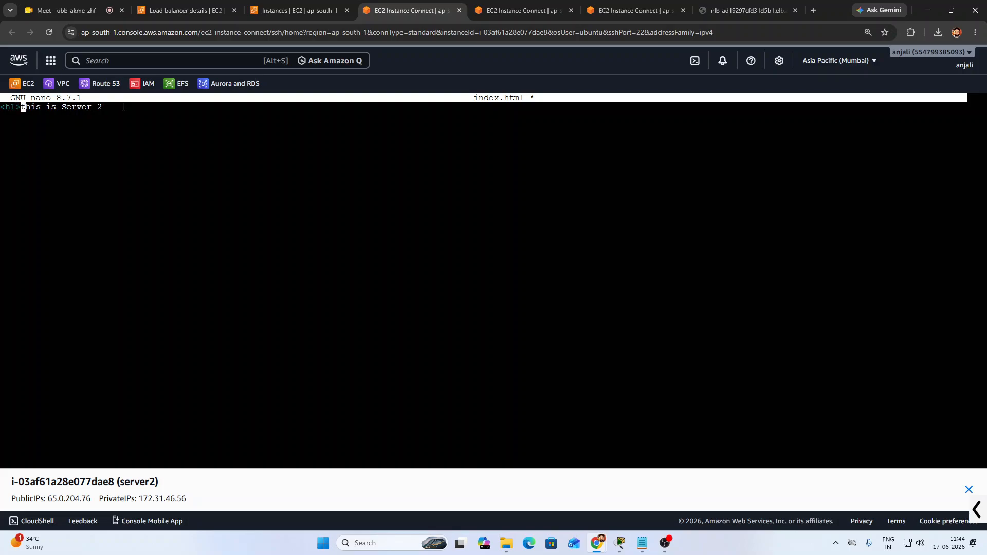
key("Right")
key("Right")
key("Right")
key("Right")
key("Right")
key("Right")
key("Right")
key("Right")
key("Right")
key("Right")
key("Right")
key("Right")
key("Right")
key("Right")
key("Right")
key("Right")
type("</h1>")
key("ctrl+x")
key("y")
key("Return")
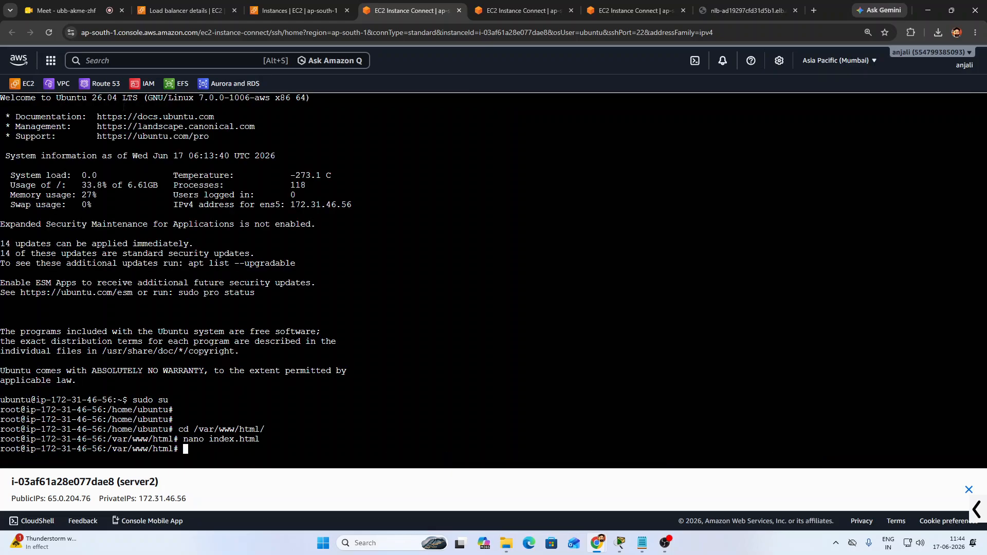
Stop the running nlb.sh loop on the client instance and rerun the script
left_click(651, 4)
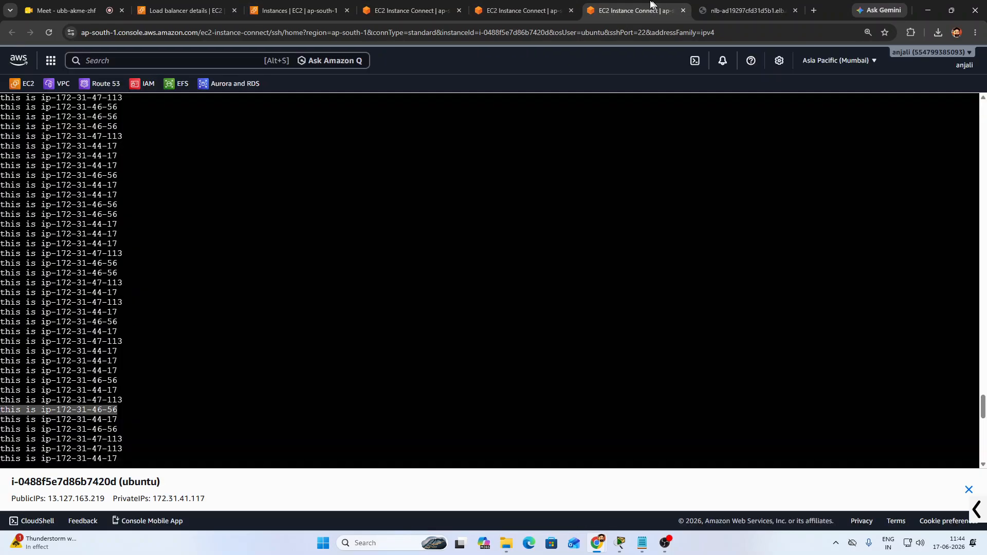
scroll(162, 429, "down", 2)
key("ctrl+z")
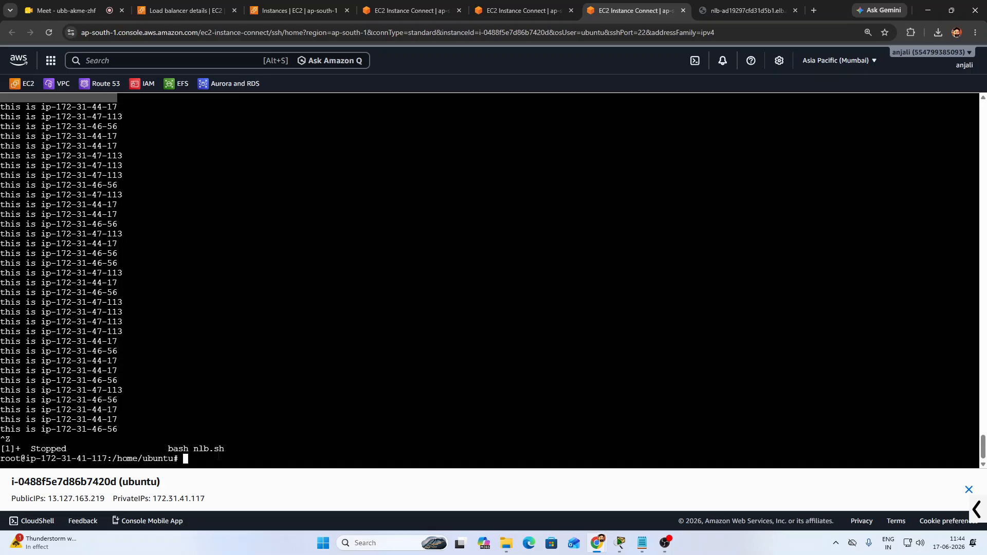
key("Up")
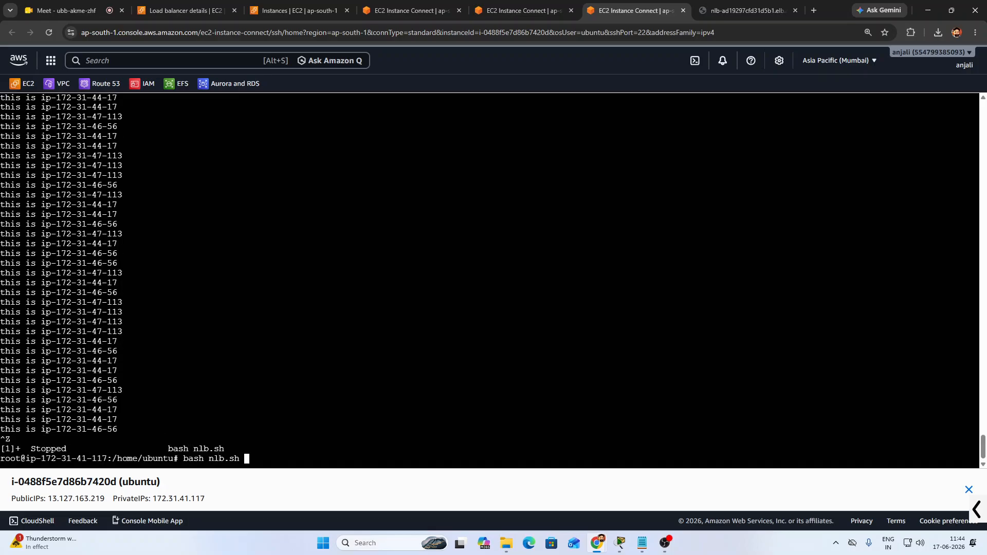
key("Return")
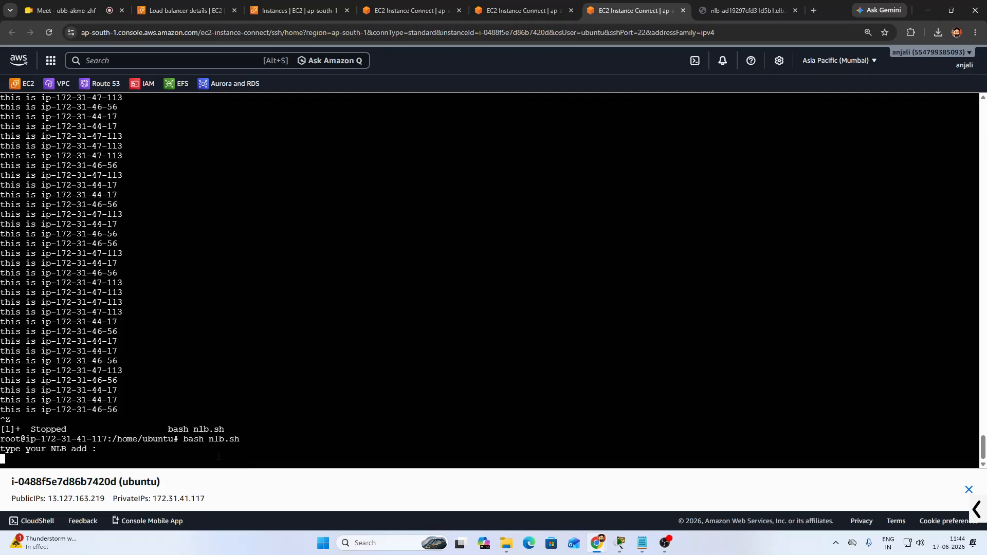
Feed the copied load balancer address to nlb.sh and stop it once responses appear
left_click(746, 10)
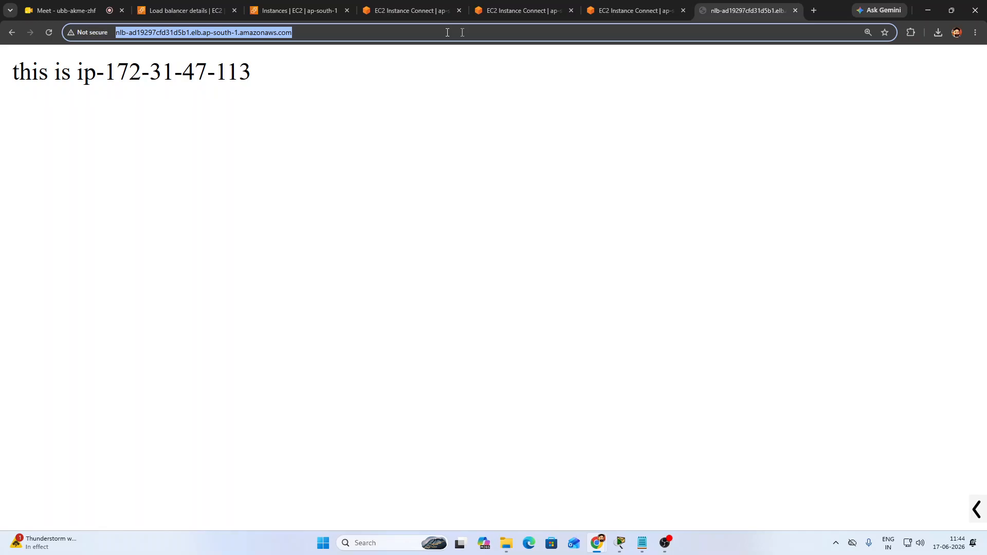
right_click(276, 33)
left_click(314, 130)
left_click(619, 3)
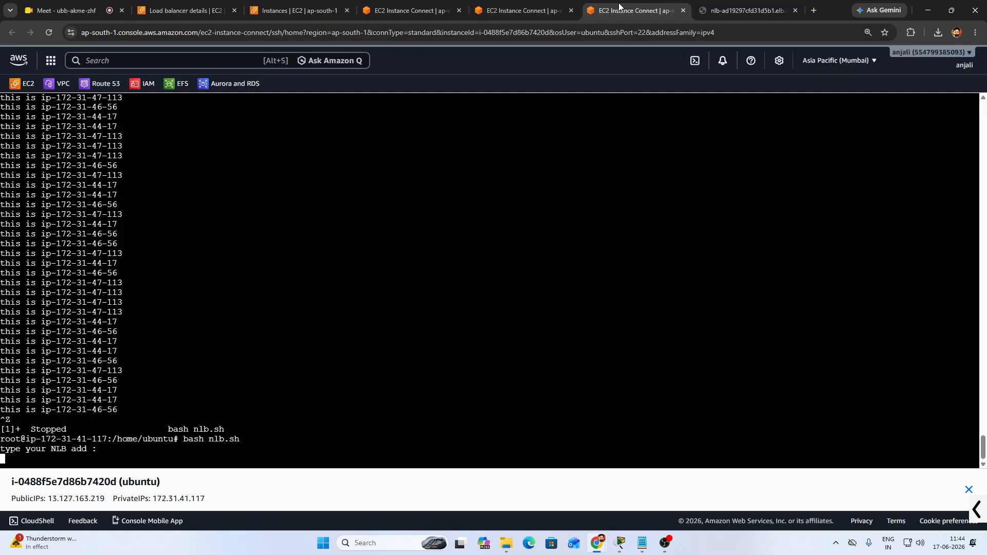
right_click(128, 457)
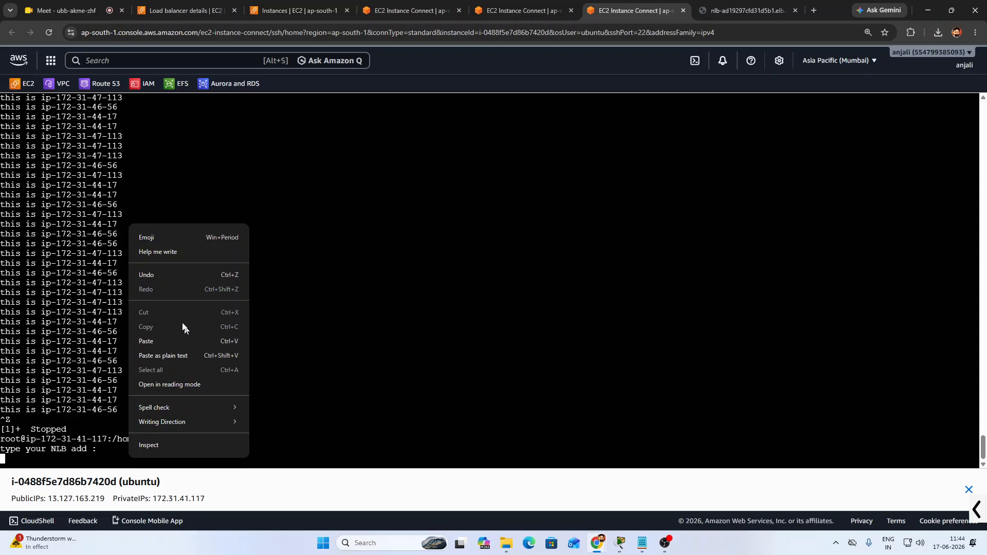
left_click(160, 341)
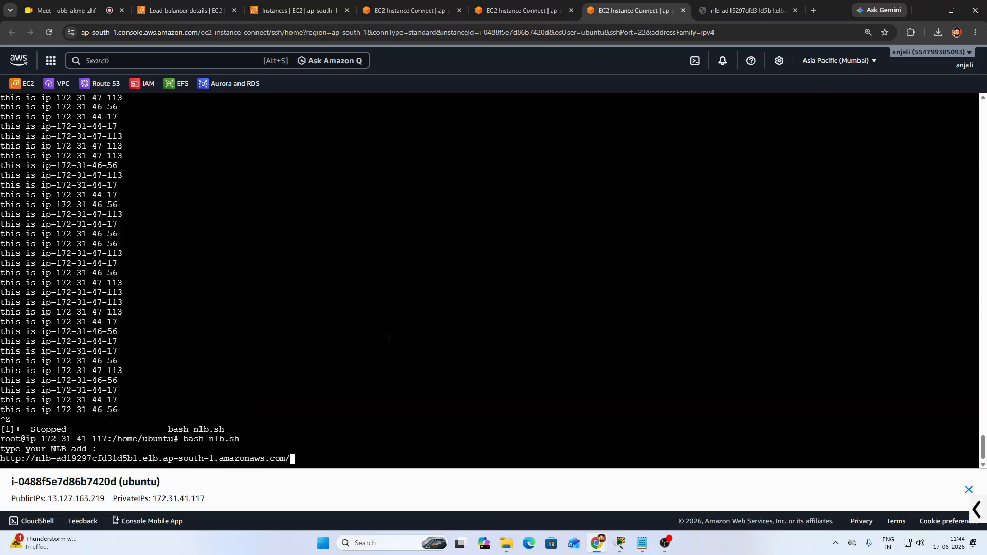
key("Return")
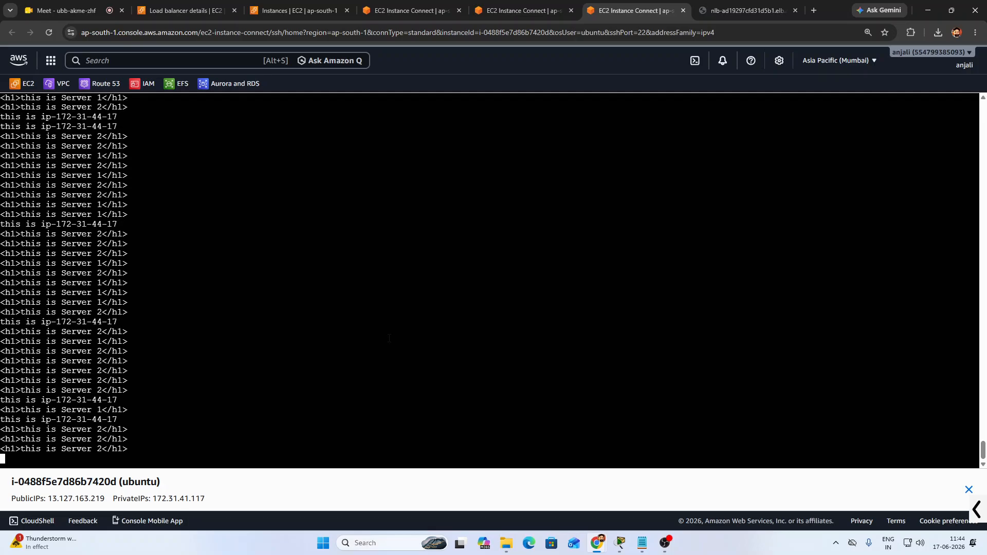
key("ctrl+z")
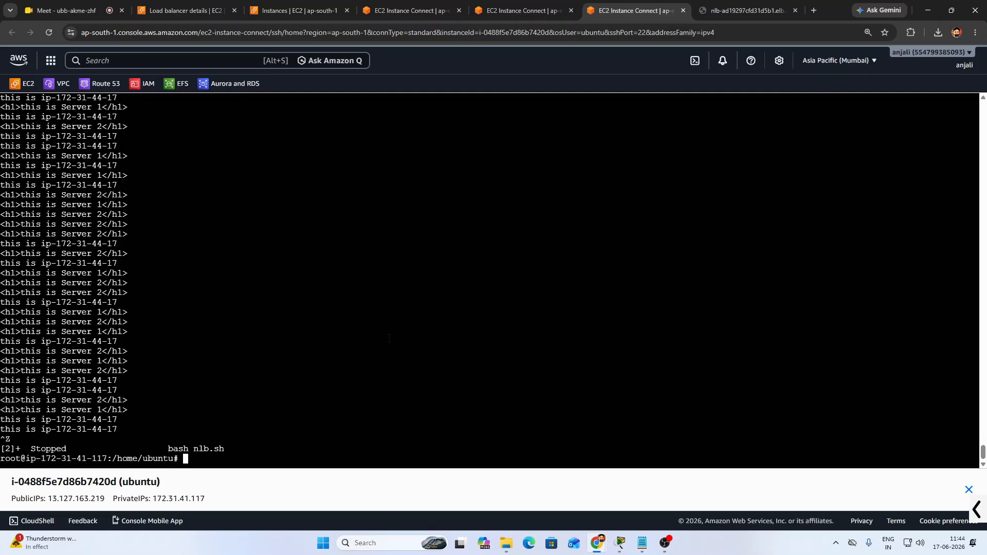
Scroll back and highlight the Server 2 and IP responses, then stop the loop
scroll(69, 225, "up", 14)
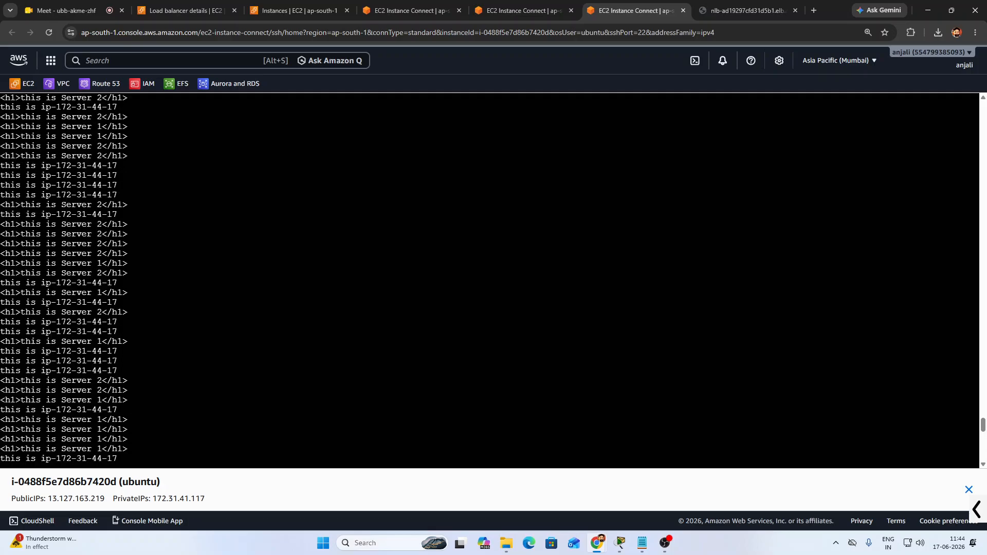
scroll(69, 225, "up", 2)
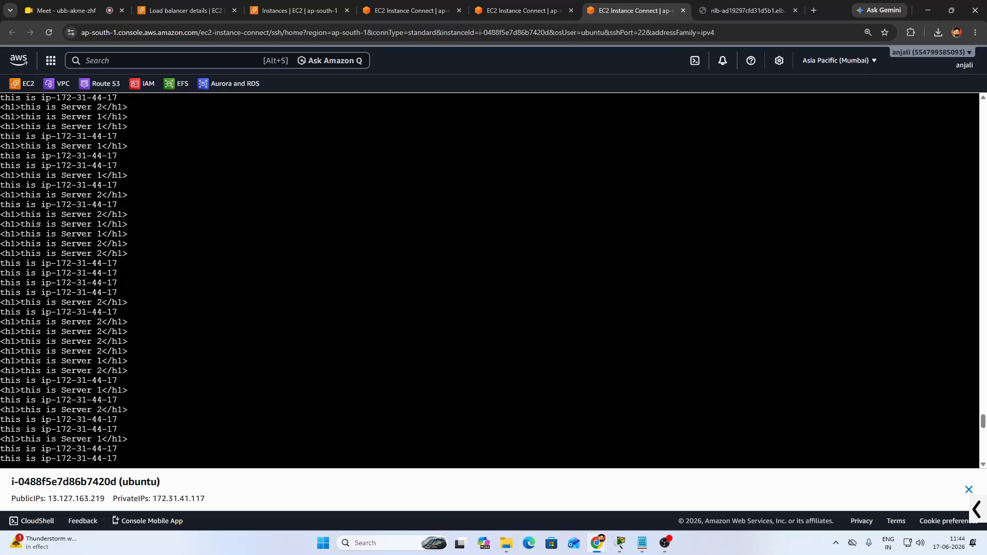
left_click_drag(36, 215, 128, 215)
left_click_drag(67, 225, 131, 225)
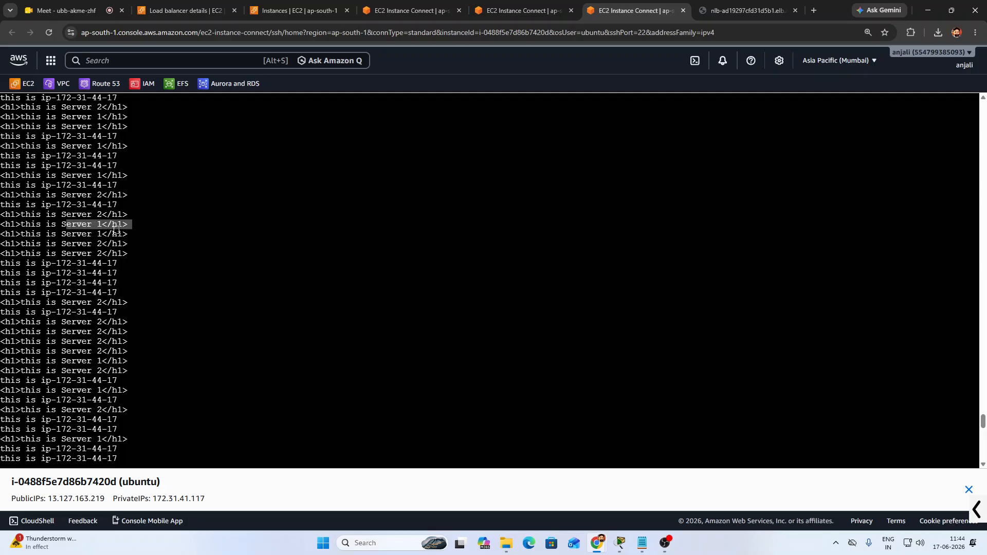
left_click_drag(73, 245, 137, 253)
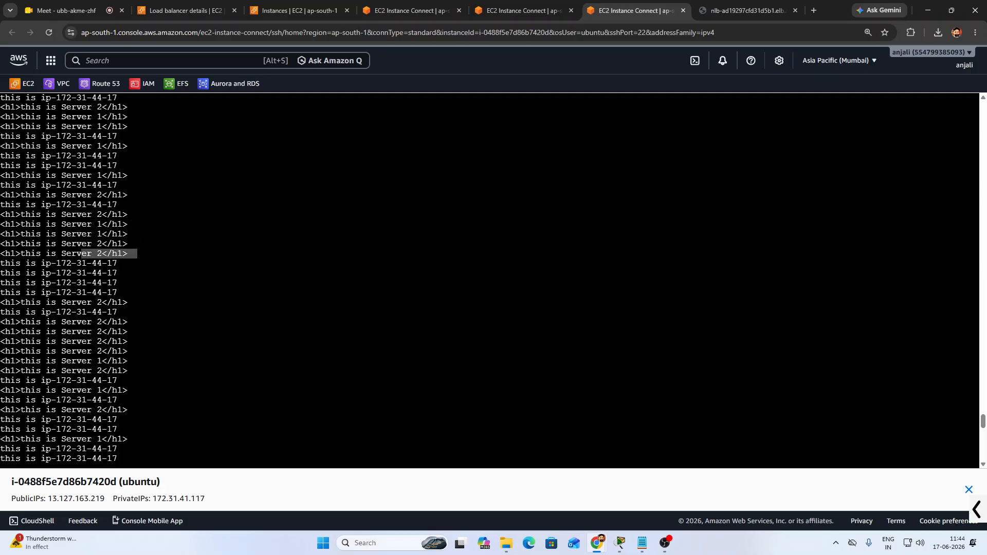
left_click_drag(73, 263, 119, 341)
left_click(119, 341)
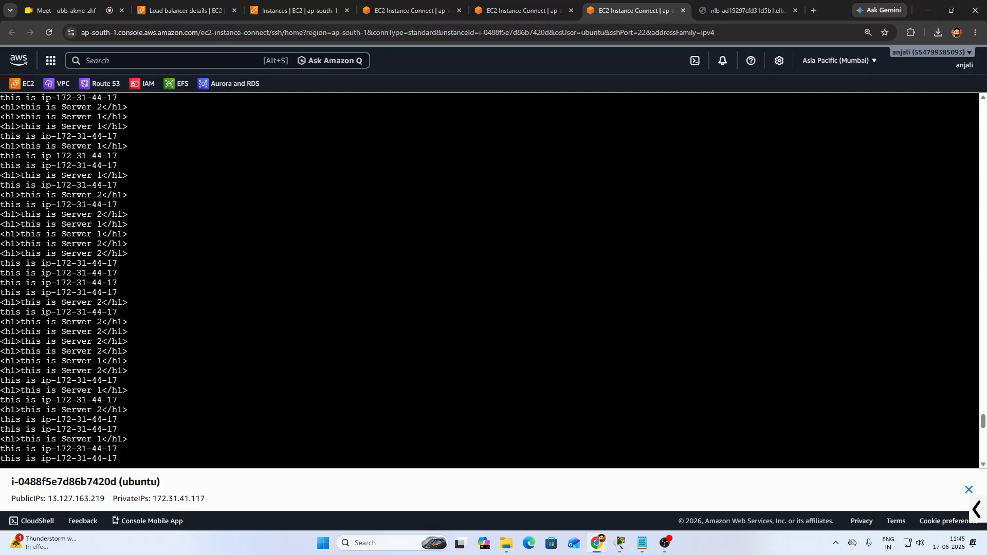
key("ctrl+z")
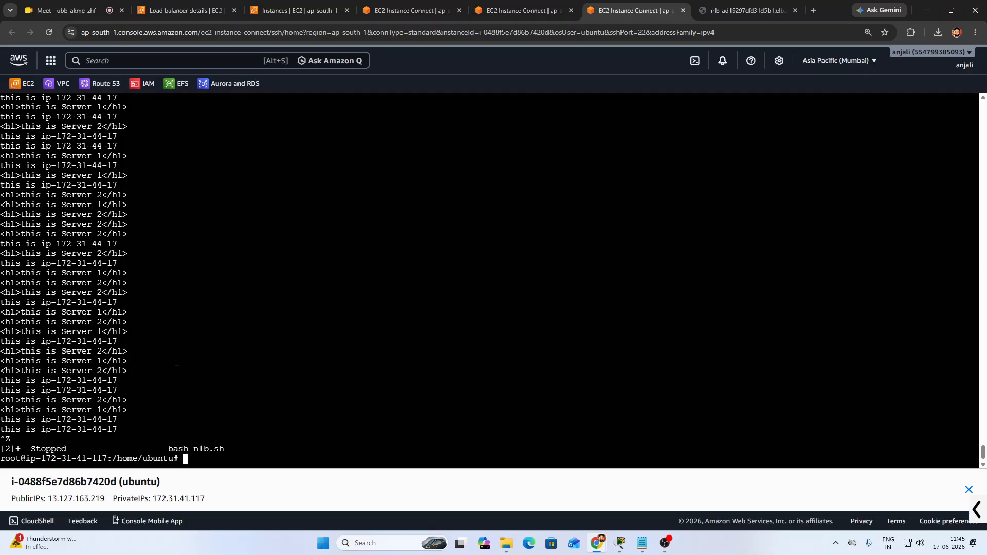
left_click(516, 11)
Copy server2's Public IPv4 address from the Instances list
left_click(406, 10)
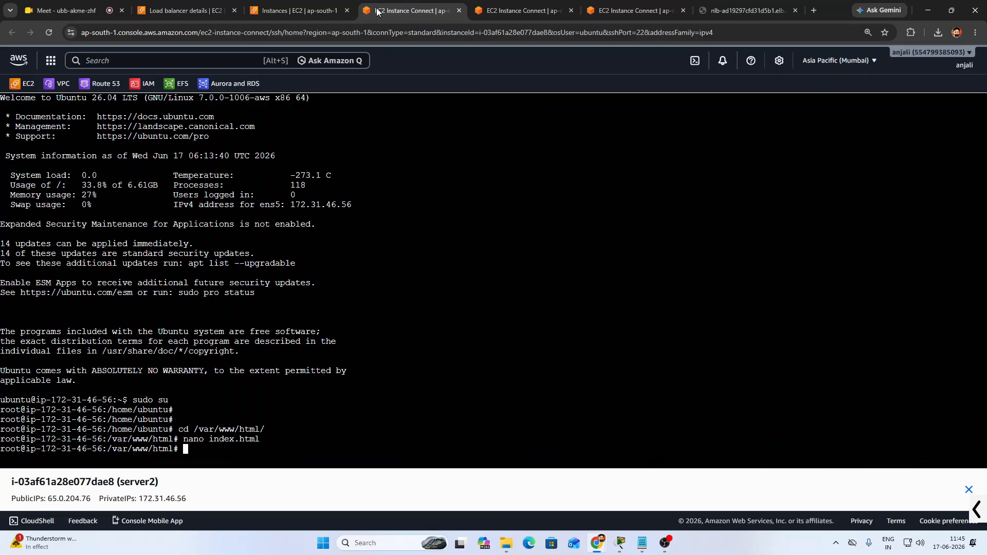
left_click(309, 6)
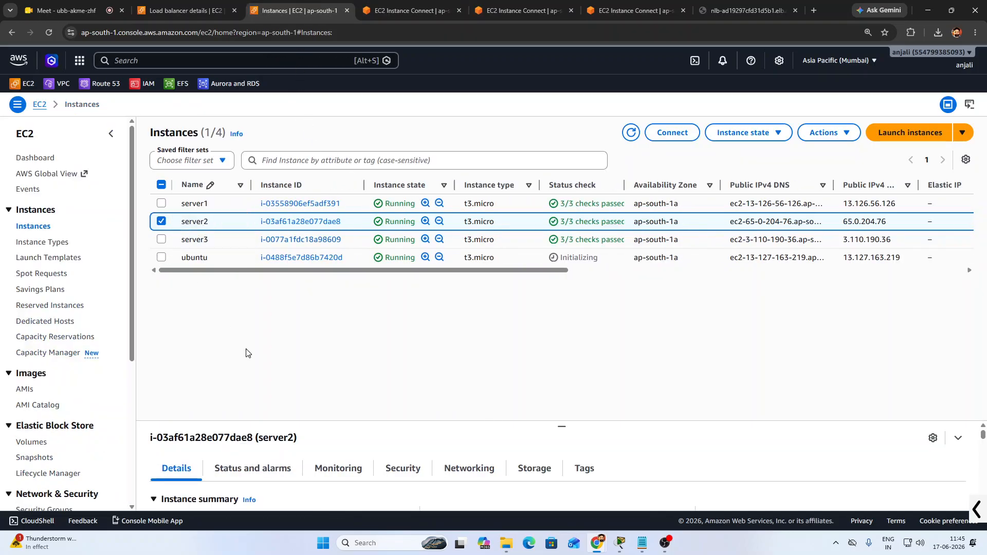
scroll(360, 484, "down", 3)
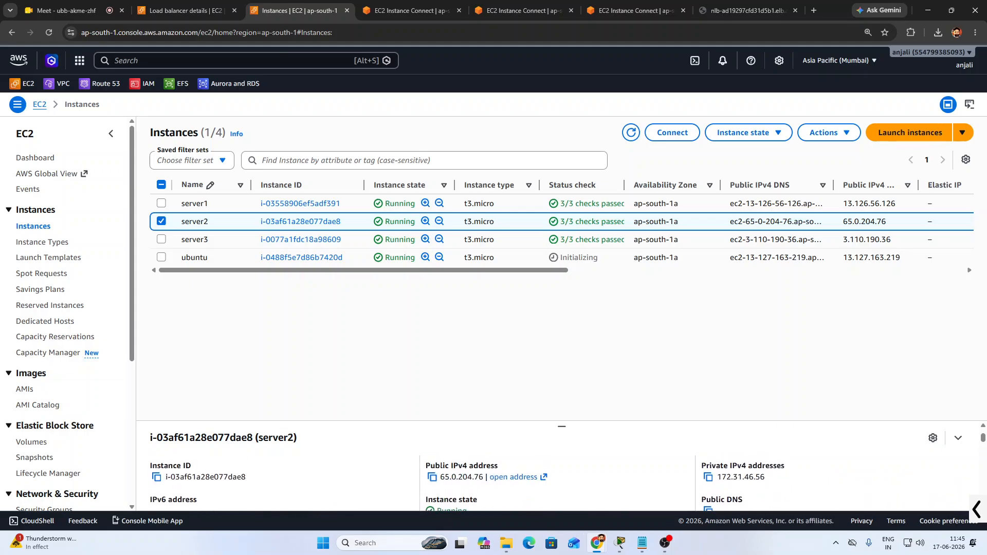
left_click(432, 479)
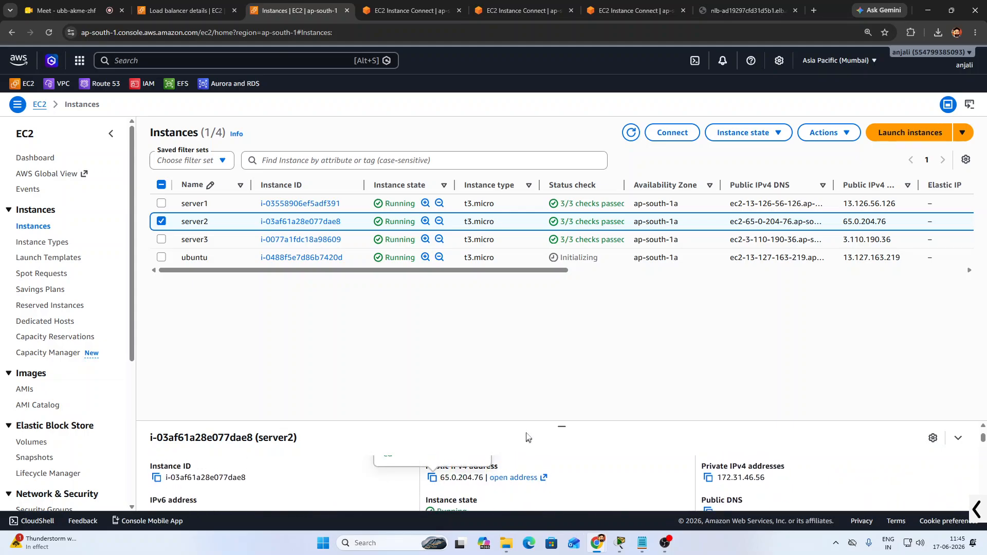
Reload the load balancer page over and over, which keeps showing 'this is Server 1'
left_click(619, 6)
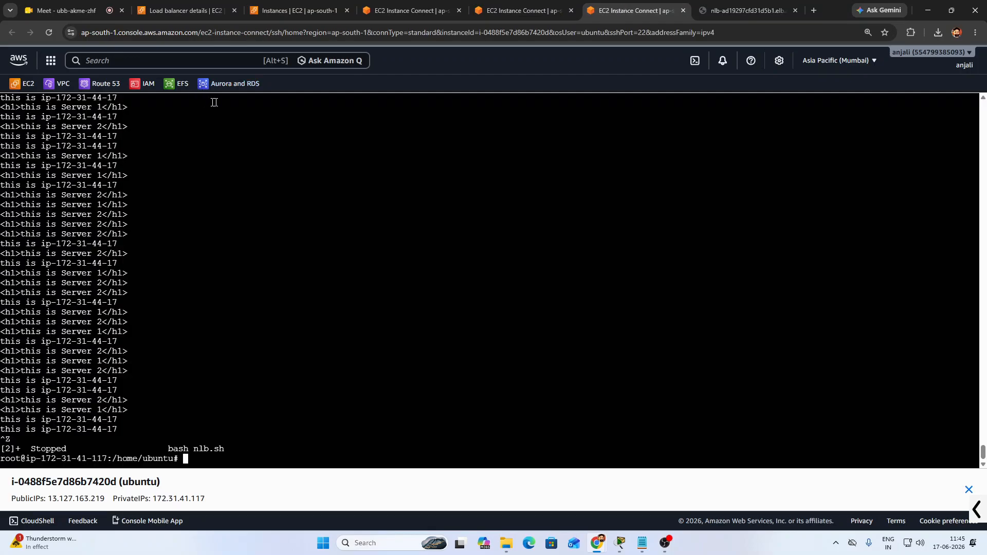
left_click(707, 7)
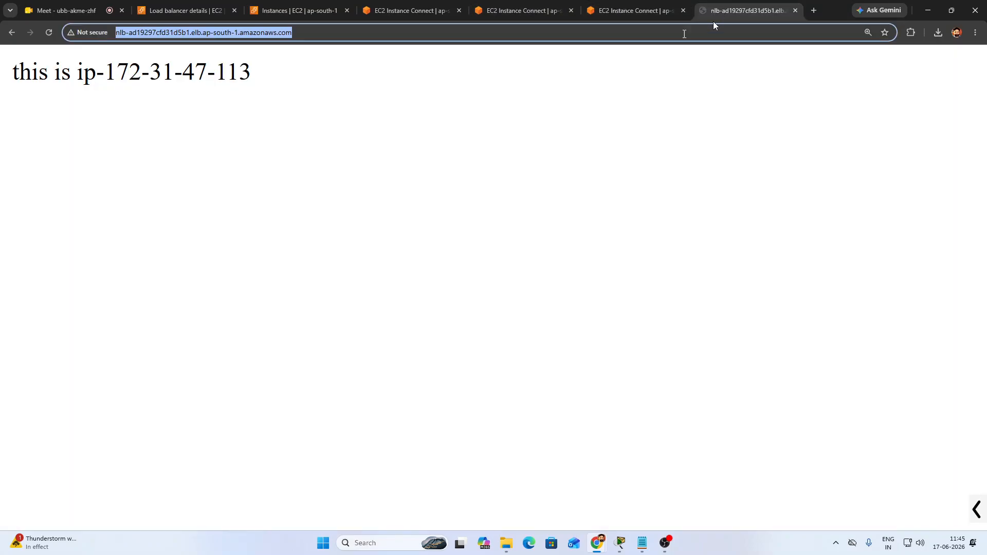
left_click(50, 33)
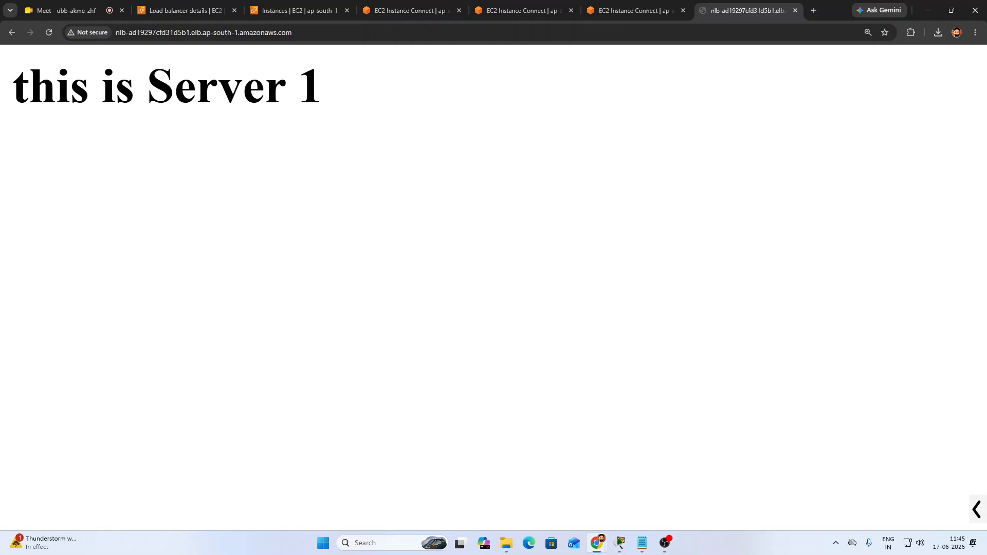
left_click(49, 33)
left_click(49, 34)
left_click(49, 34)
left_click(49, 34)
left_click(49, 34)
left_click(49, 34)
left_click(49, 33)
left_click(50, 33)
left_click(50, 33)
left_click(49, 33)
left_click(50, 33)
left_click(50, 33)
left_click(50, 33)
left_click(49, 33)
left_click(50, 33)
left_click(49, 33)
key("F5")
key("F5")
key("F5")
key("F5")
key("F5")
key("F5")
key("F5")
key("F5")
key("F5")
key("F5")
key("F5")
key("F5")
key("F5")
key("F5")
key("F5")
key("F5")
key("F5")
key("F5")
key("F5")
key("F5")
key("F5")
key("F5")
key("F5")
key("F5")
key("F5")
key("F5")
key("F5")
key("F5")
key("F5")
key("F5")
key("F5")
key("F5")
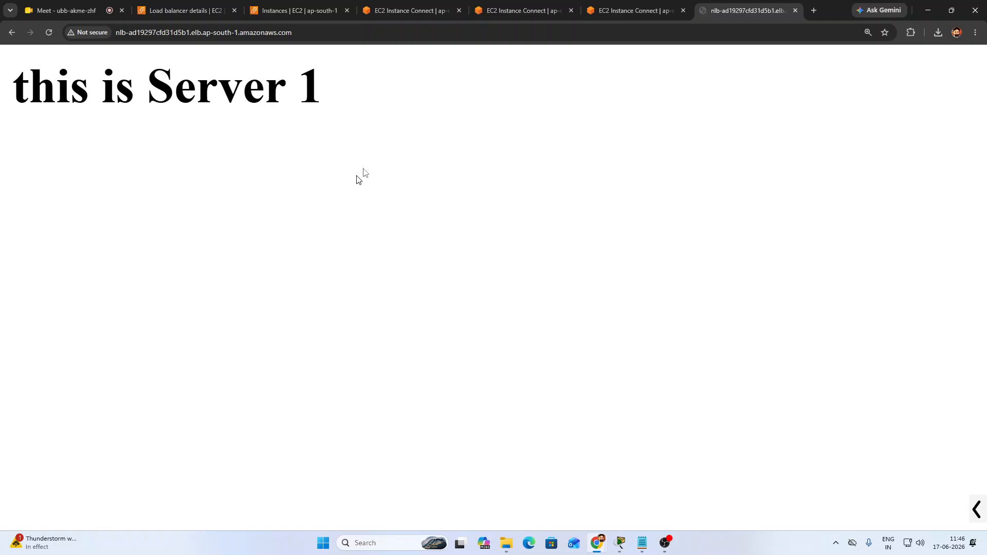
left_click(640, 8)
Exit nano on server1, run tail -f *.log in /var/log/nginx, and highlight request entries
left_click(493, 11)
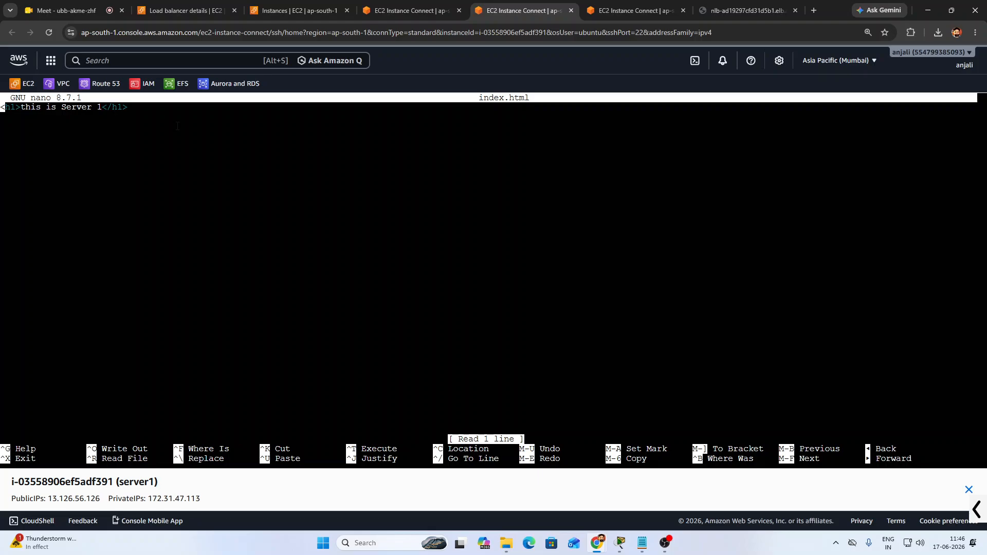
key("ctrl+x")
key("Return")
key("Return")
key("Return")
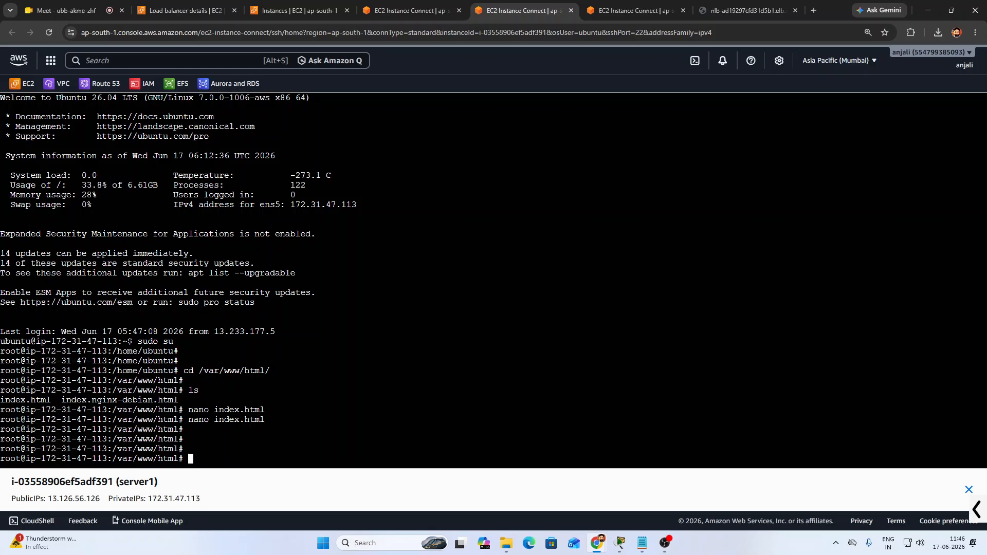
type("cd /var/log/nginx/")
key("Return")
key("Return")
key("Return")
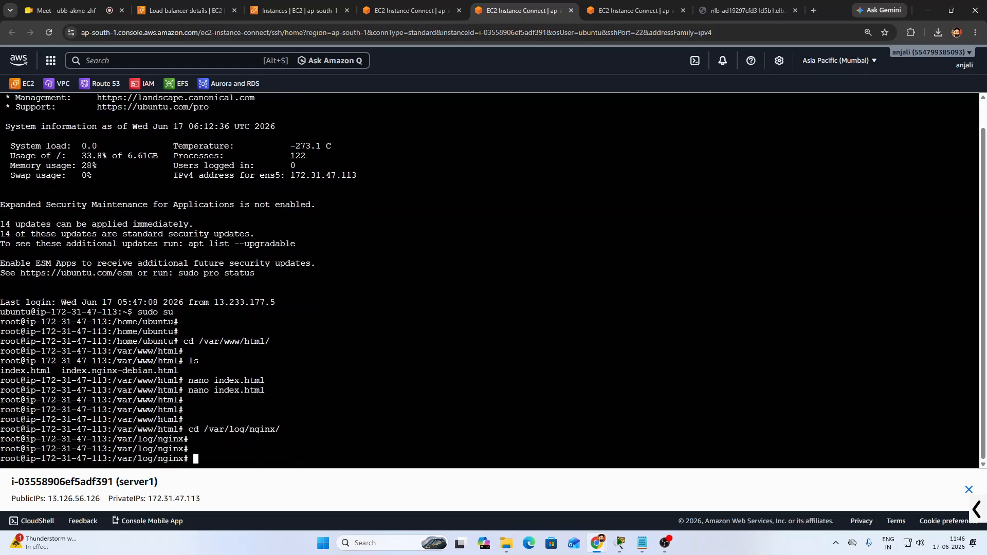
type("tail -f *.log")
key("Return")
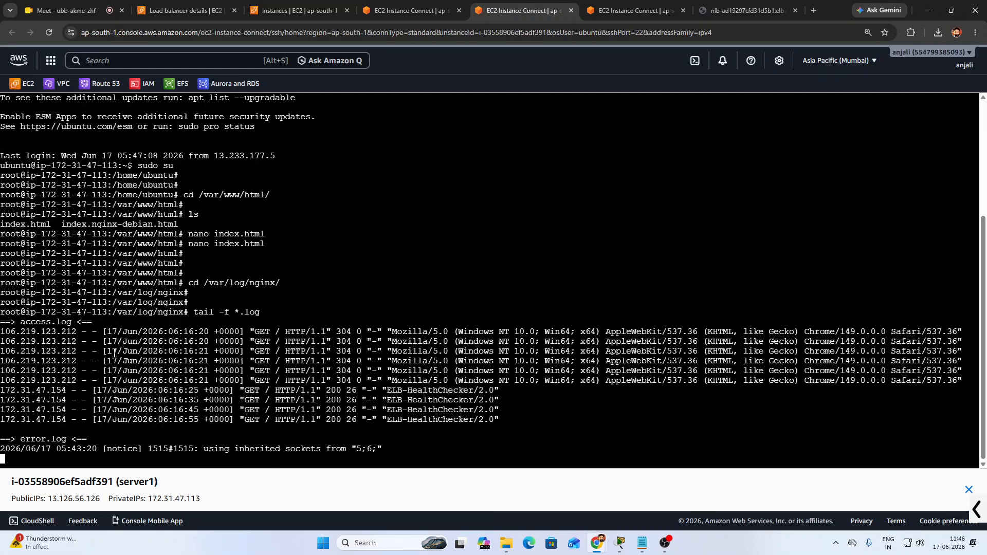
left_click_drag(102, 332, 164, 324)
left_click(163, 324)
left_click_drag(26, 370, 62, 392)
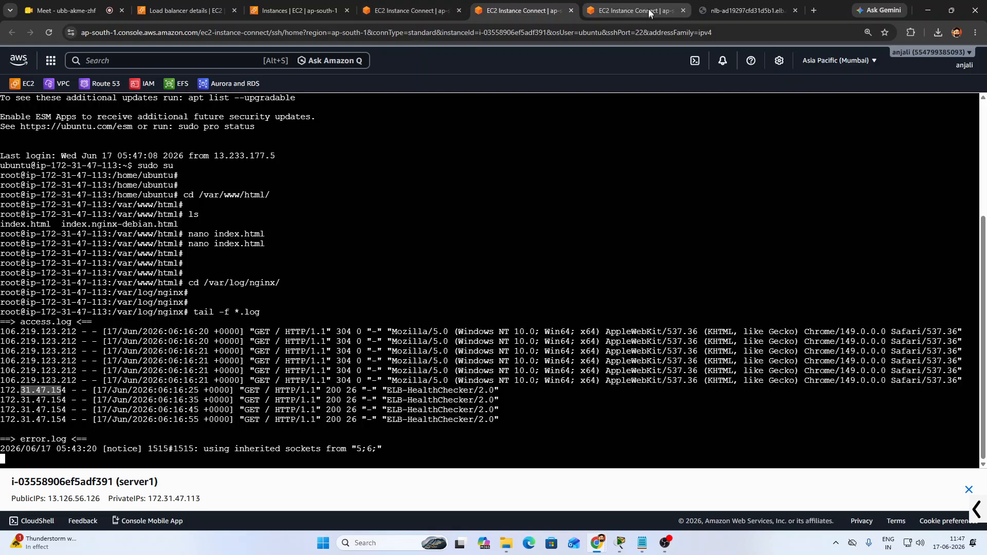
Reload the load balancer page in the browser six times to generate fresh requests
left_click(633, 10)
left_click(746, 10)
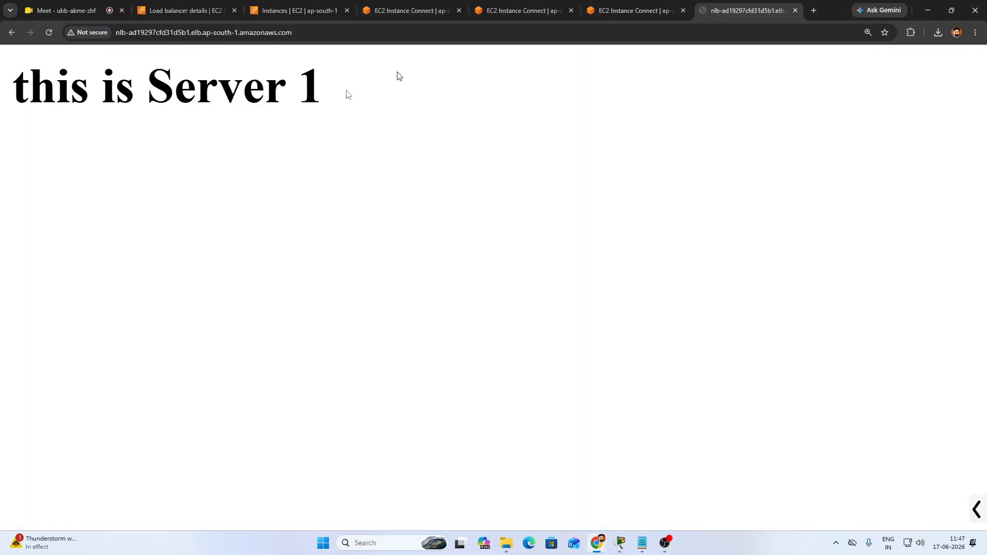
left_click(49, 32)
left_click(49, 32)
left_click(50, 34)
left_click(50, 33)
left_click(51, 34)
left_click(51, 34)
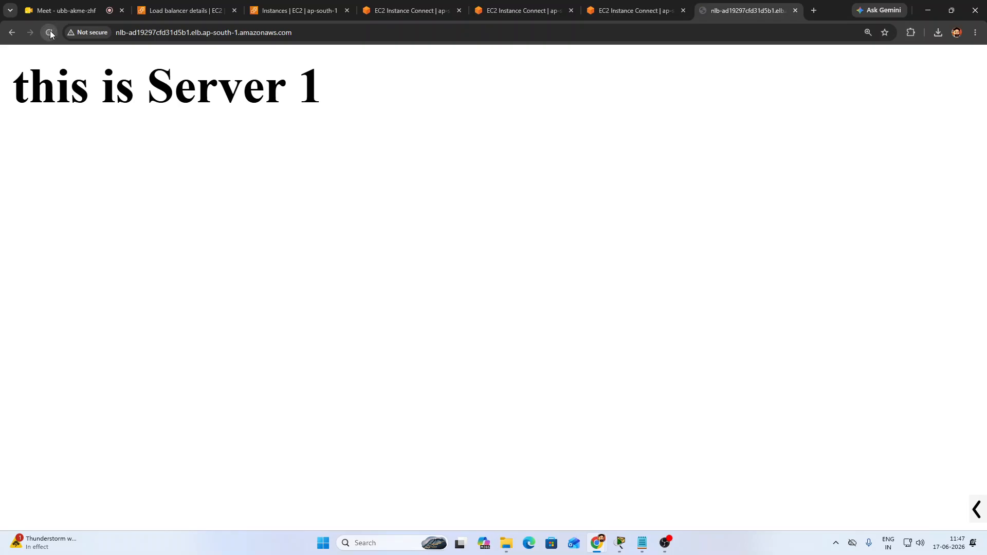
In server1's access log, highlight the new browser GET requests and their Chrome version
left_click(512, 6)
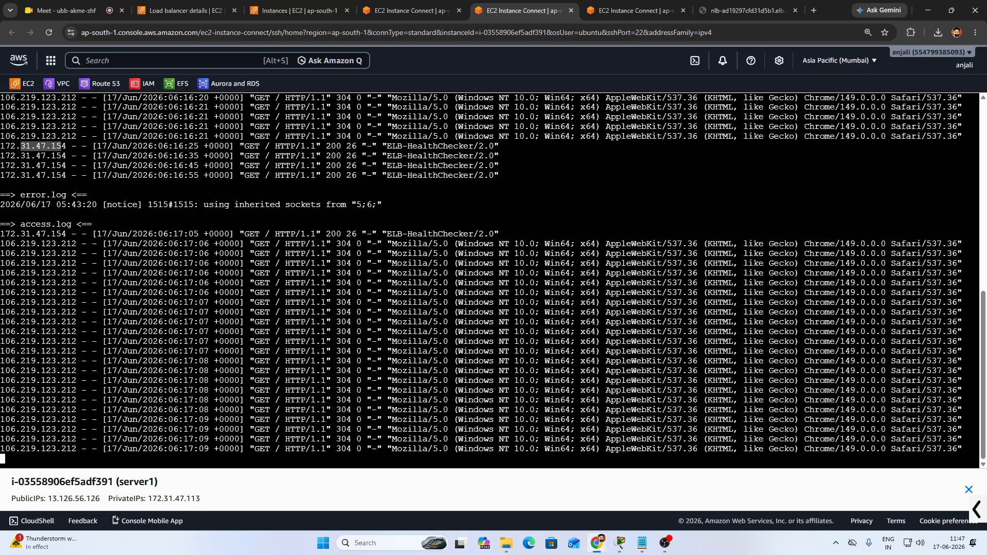
left_click_drag(469, 253, 554, 438)
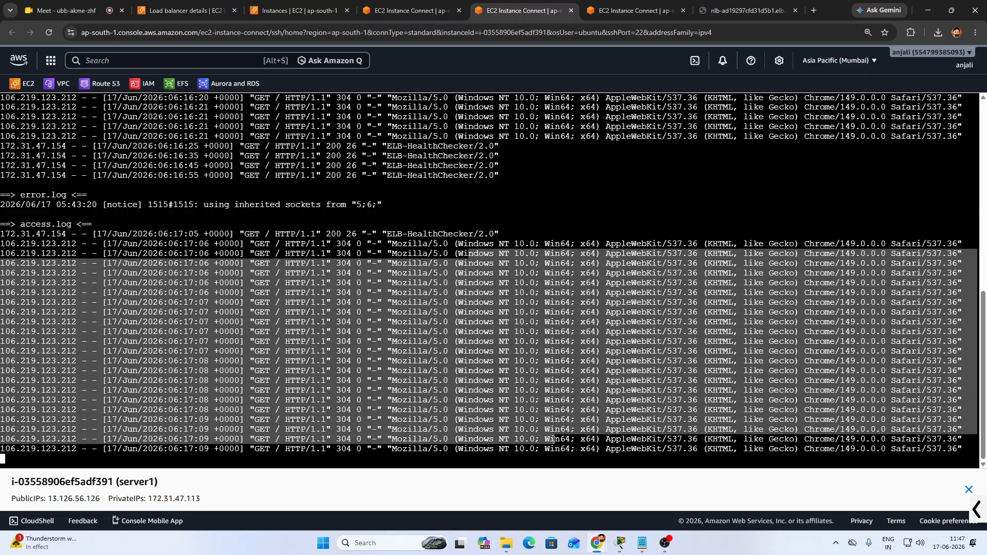
left_click(555, 439)
left_click_drag(811, 242, 849, 341)
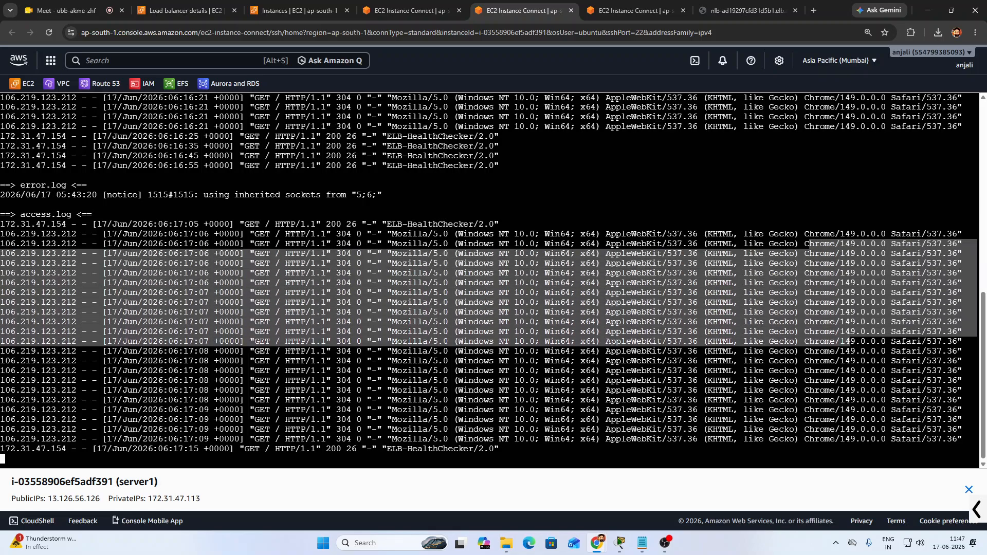
left_click(449, 308)
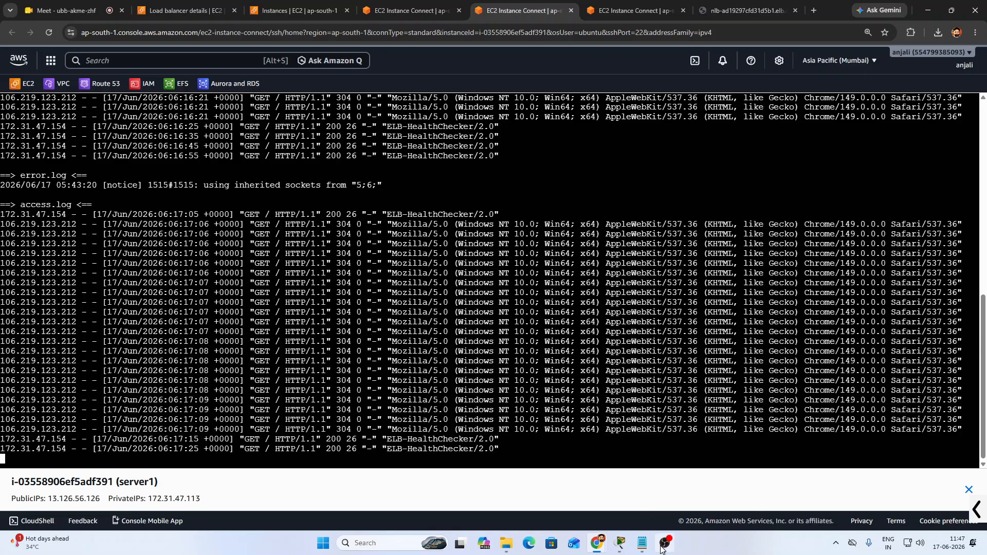
mouse_move(663, 550)
Bring OBS Studio forward, minimize it, then restore it over server1's log terminal
left_click(667, 548)
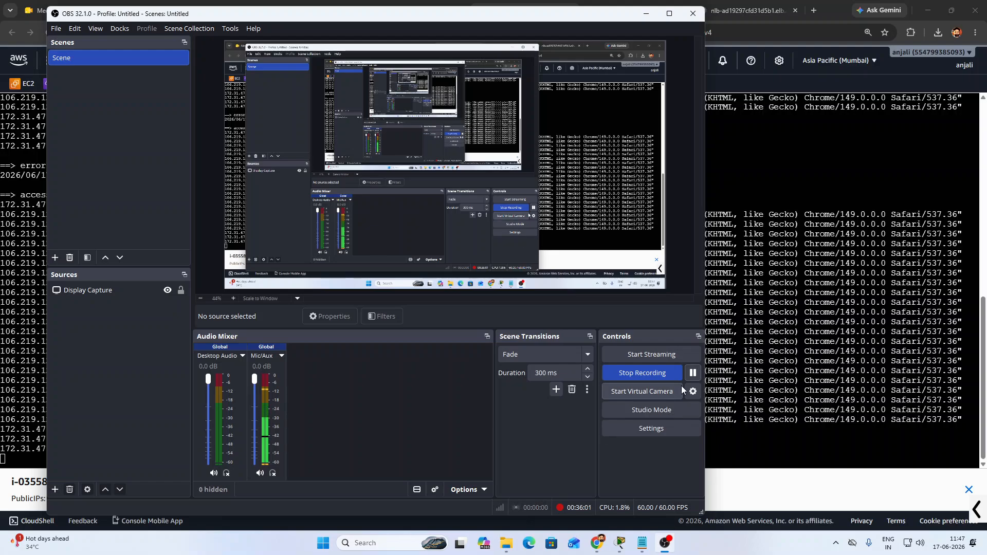
left_click(645, 13)
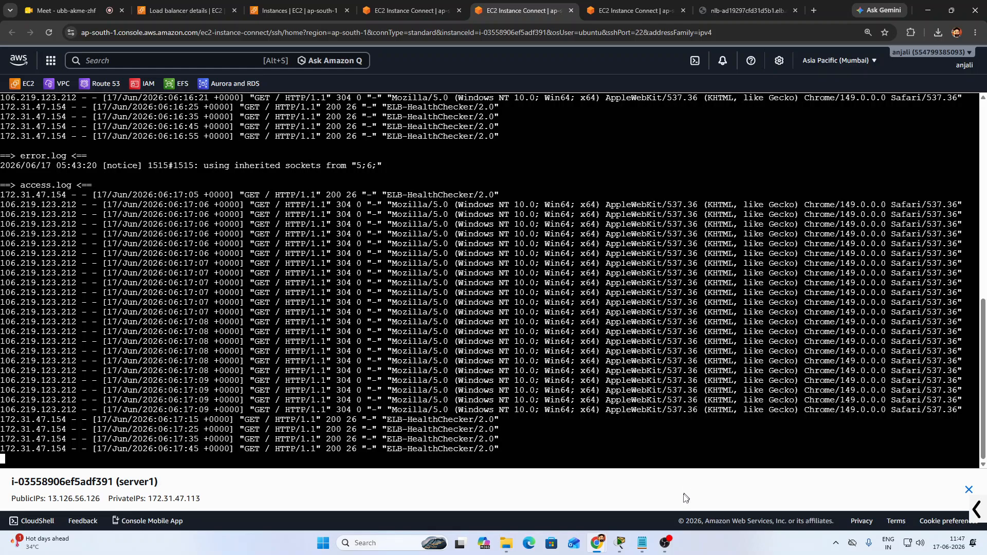
mouse_move(670, 543)
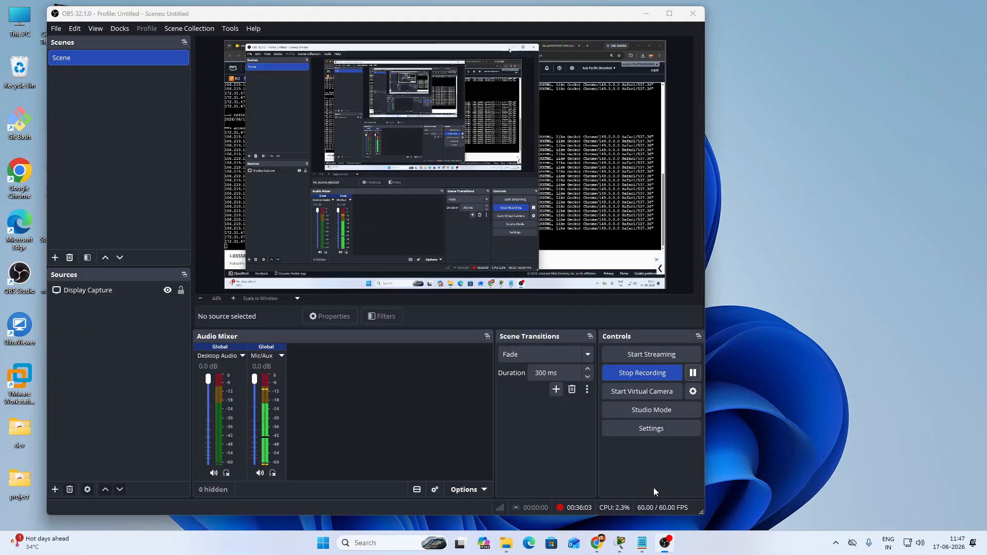
left_click(654, 487)
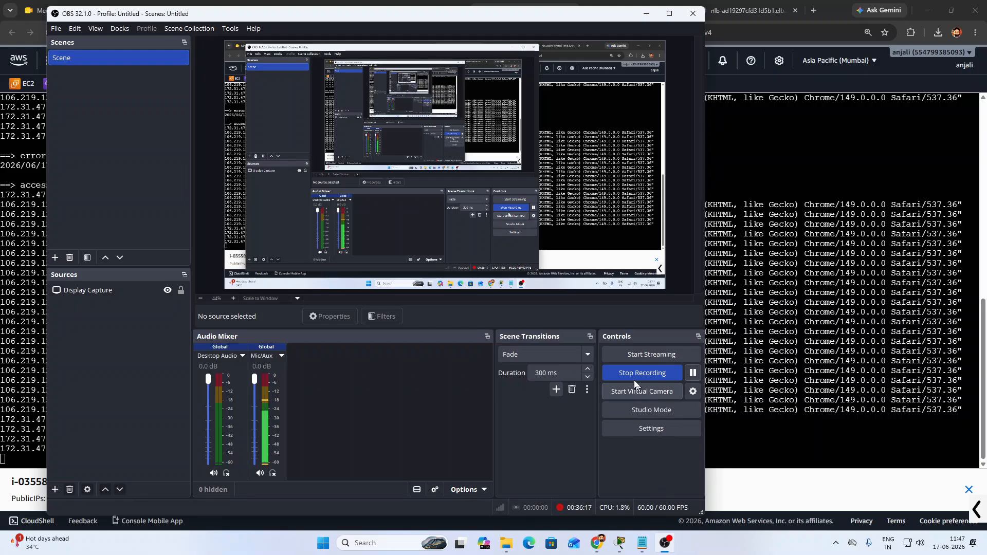